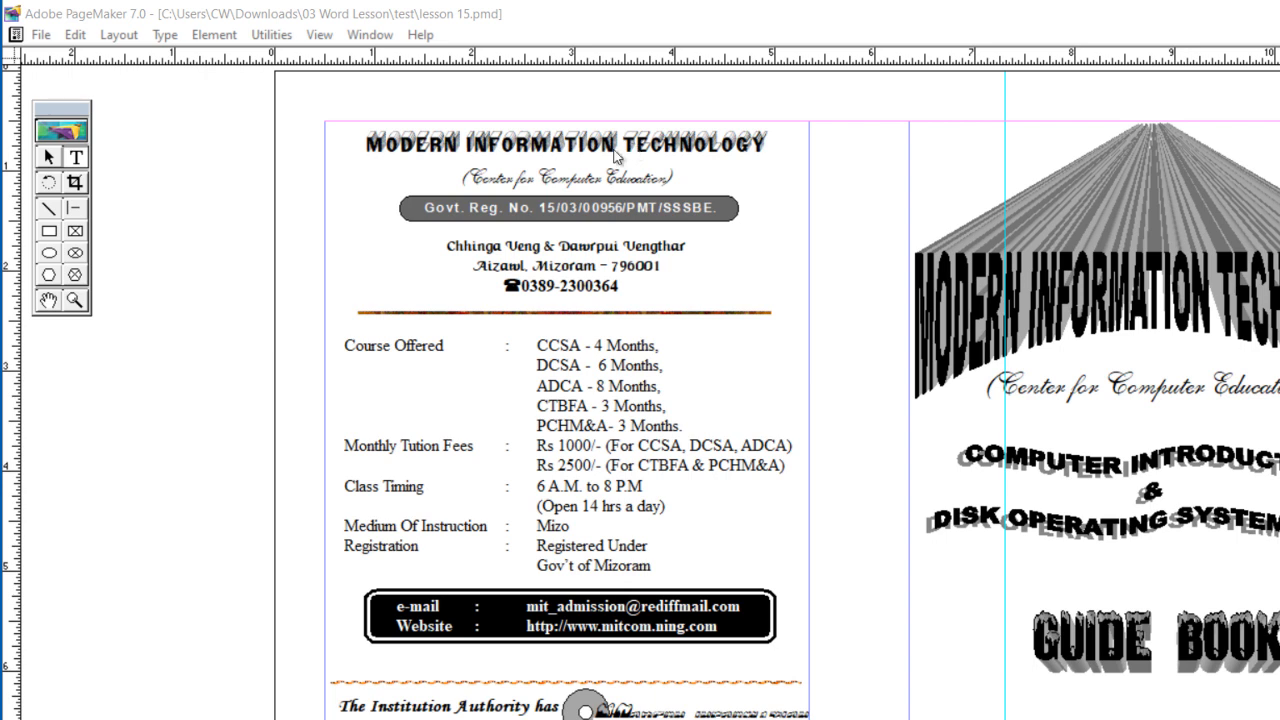
Step: Examine which text blocks and decorative lines make up the finished brochure's contact and course column
{"action": "left_click", "coordinate": [48, 158]}
{"action": "left_click", "coordinate": [510, 152]}
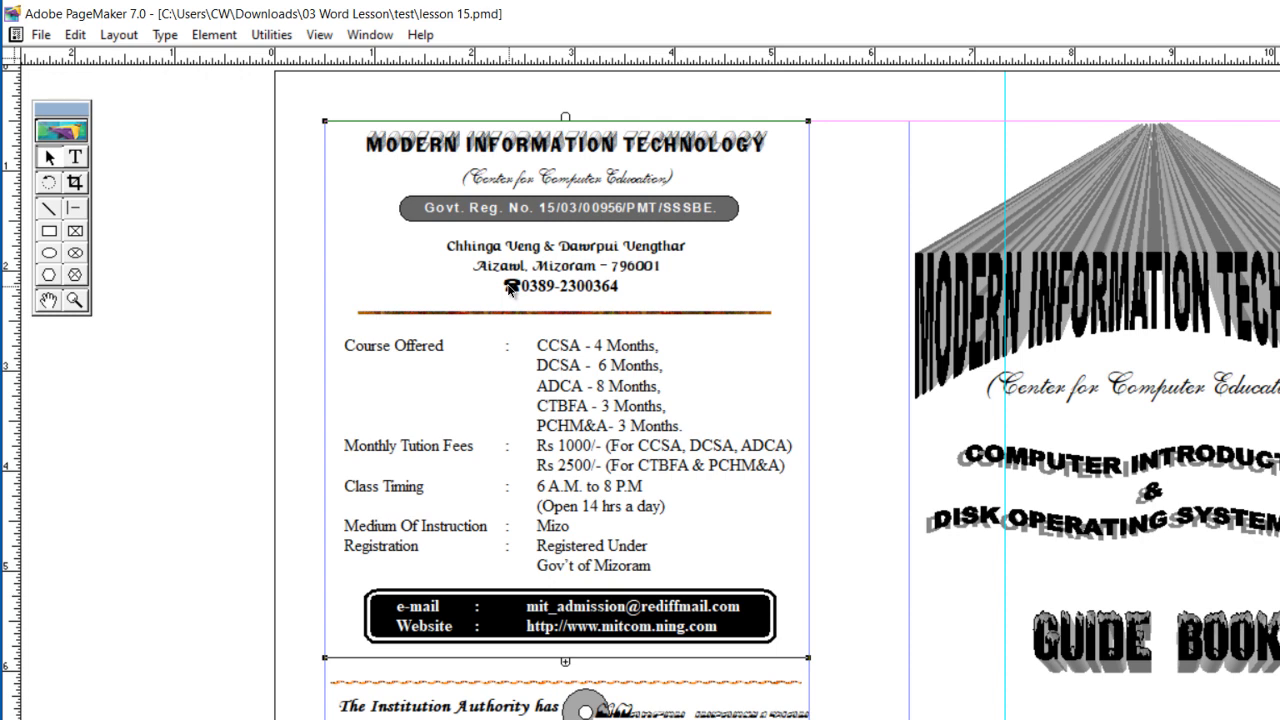
{"action": "left_click", "coordinate": [549, 313]}
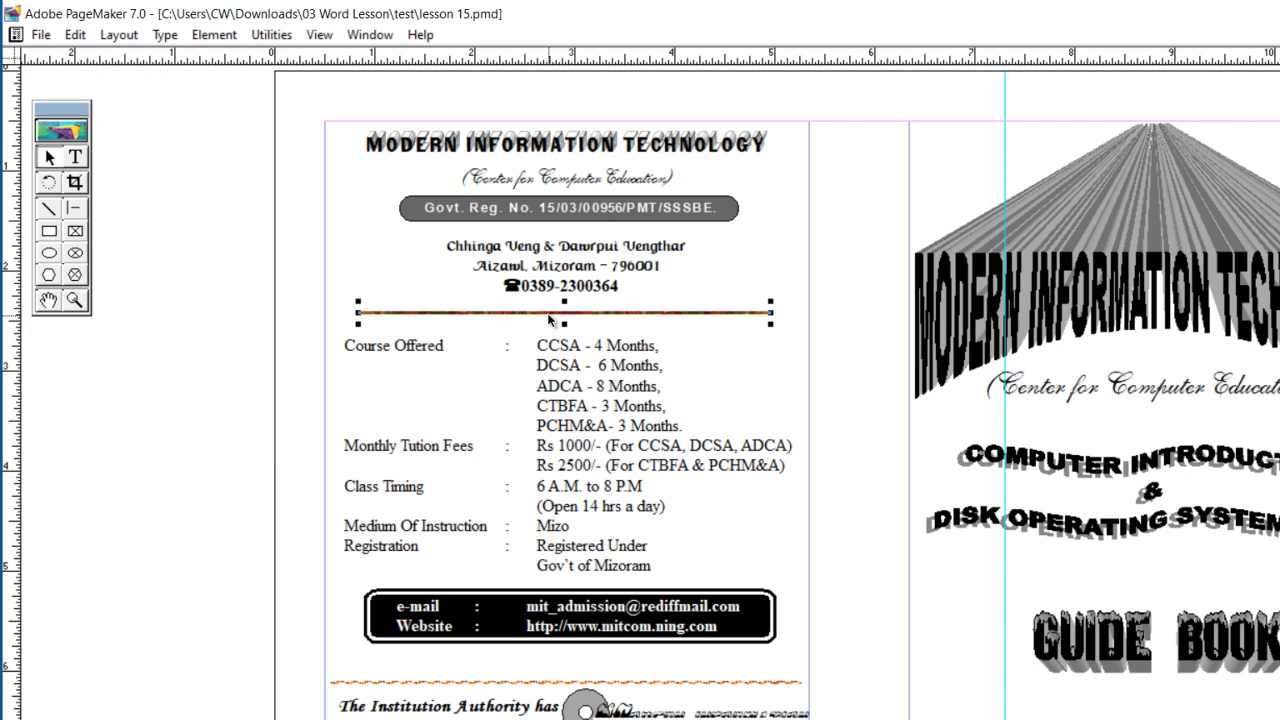
{"action": "left_click", "coordinate": [558, 370]}
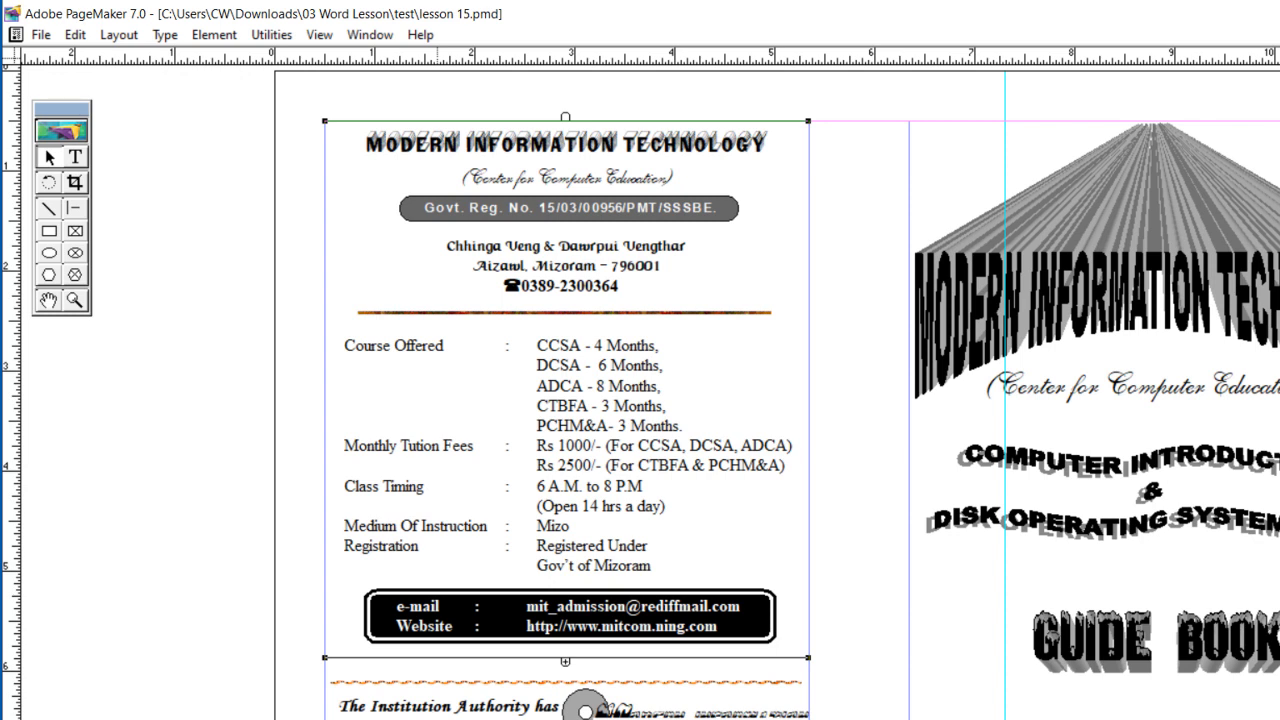
{"action": "left_click", "coordinate": [437, 715]}
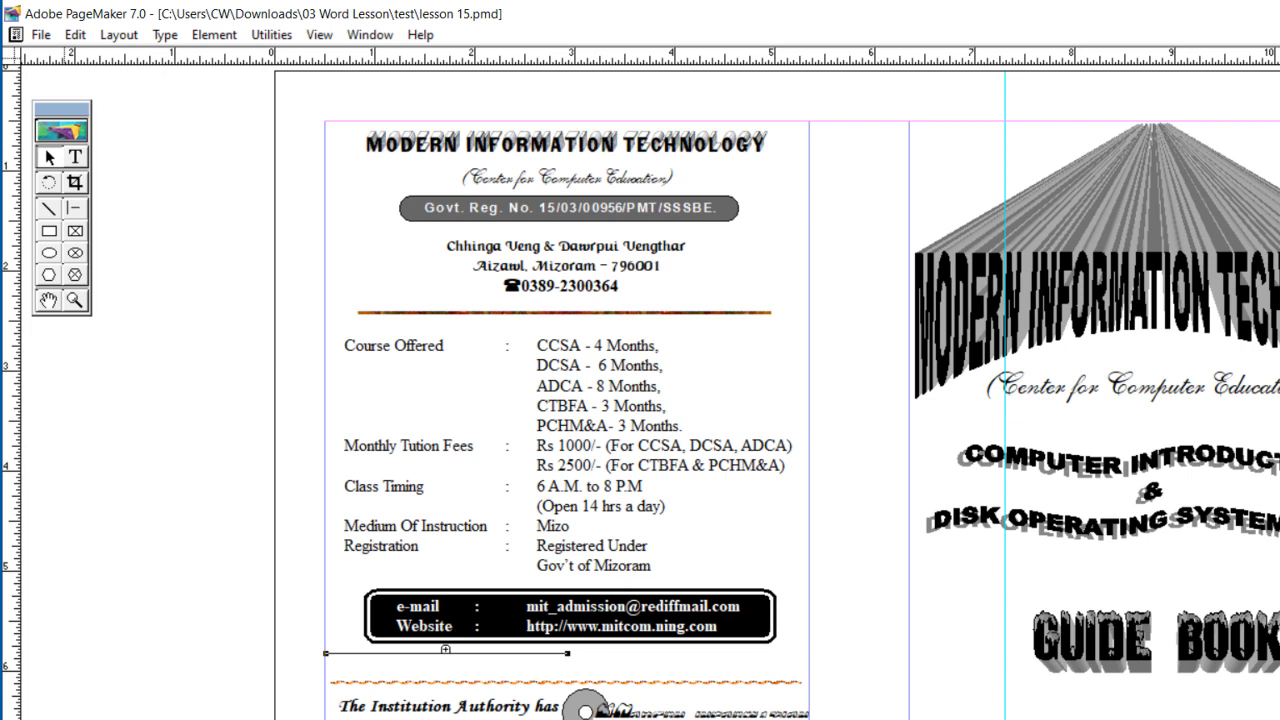
Step: Insert 1 page after the current page, using the Document Master
{"action": "key", "text": "alt+l"}
{"action": "type", "text": "i"}
{"action": "type", "text": "1"}
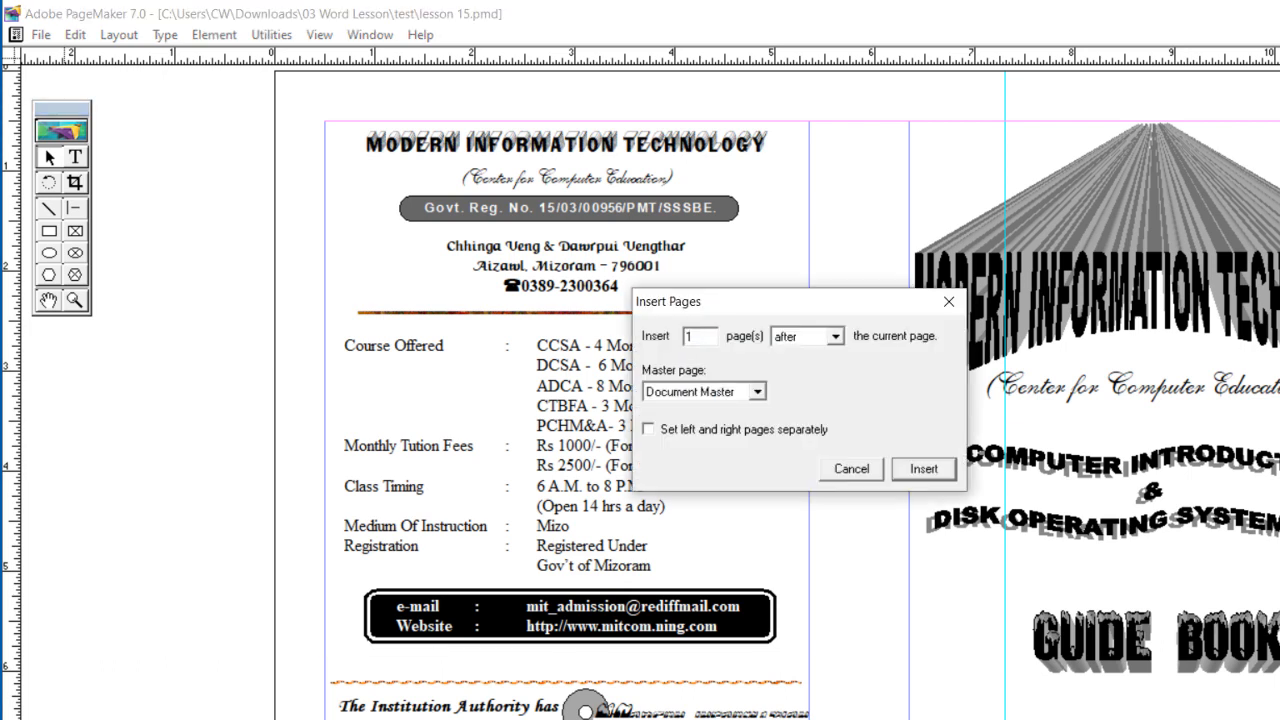
{"action": "left_click", "coordinate": [920, 468]}
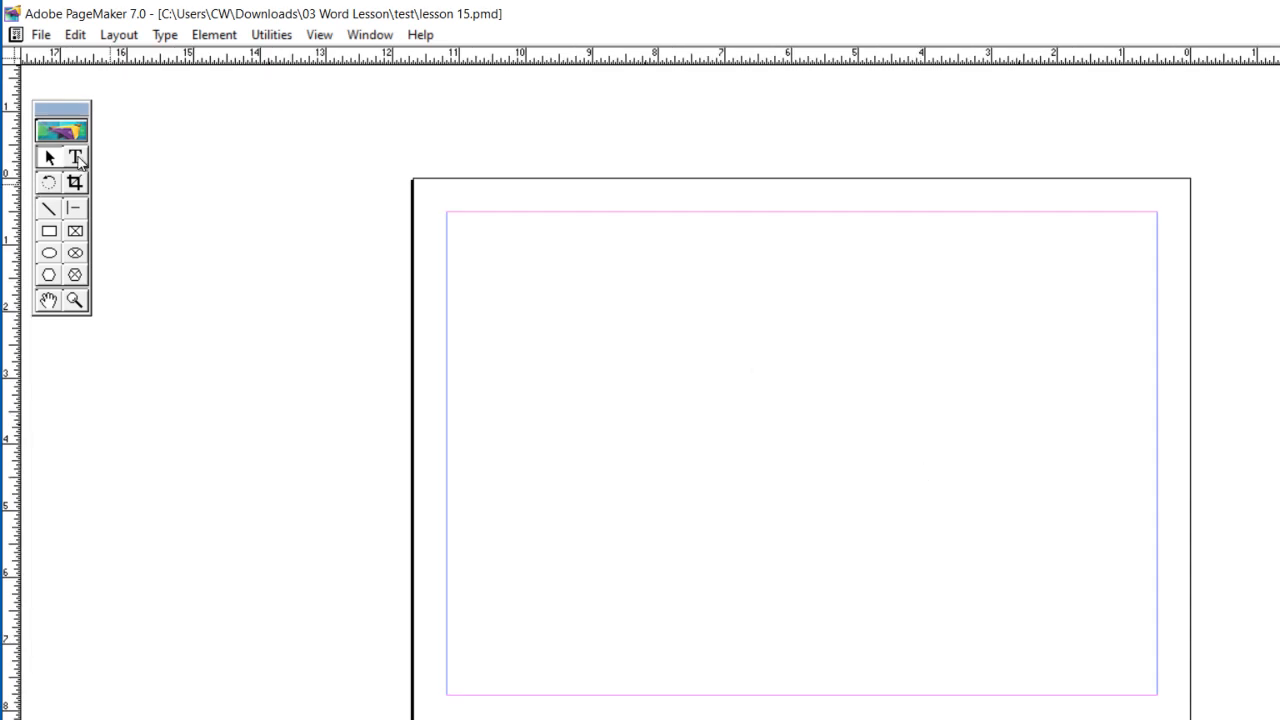
Step: Set the new page's column guides to 2 columns with 1 inch of space between them
{"action": "left_click", "coordinate": [122, 34]}
{"action": "left_click", "coordinate": [166, 212]}
{"action": "type", "text": "2"}
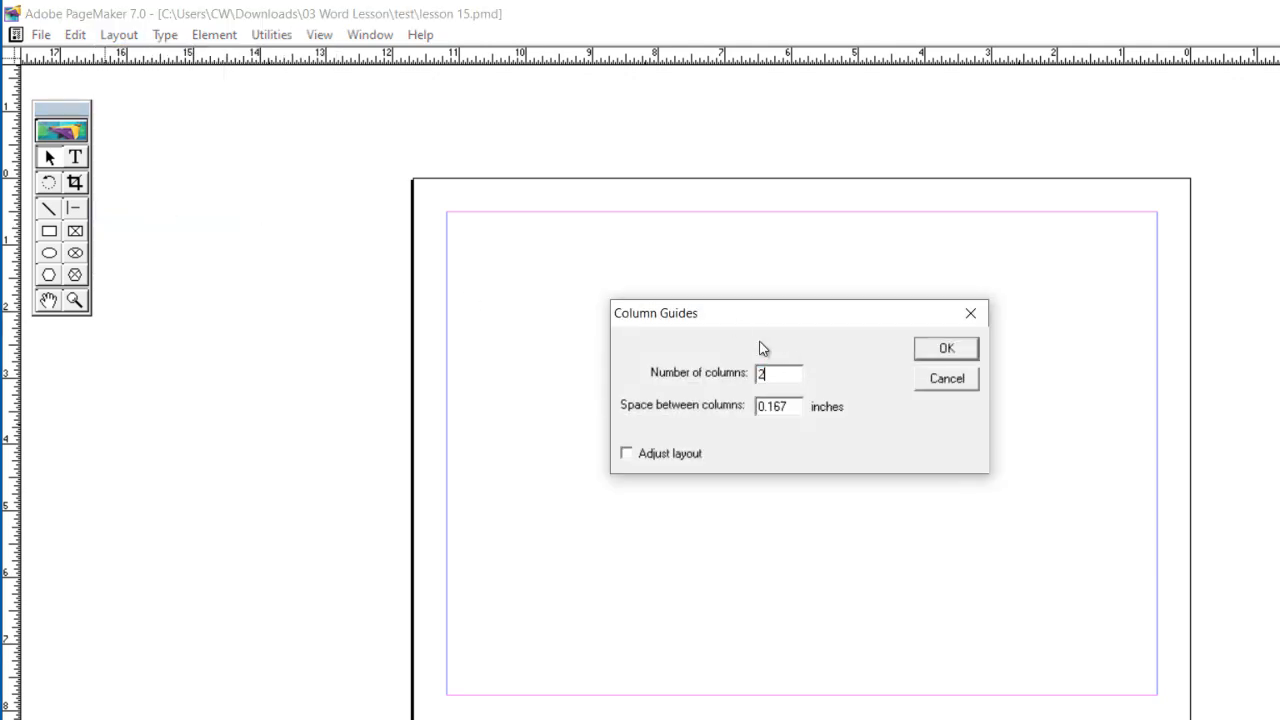
{"action": "key", "text": "Tab"}
{"action": "type", "text": "1"}
{"action": "left_click", "coordinate": [944, 350]}
Step: Enter the heading "MODERN INFORMATION TECHNOLOGY" as text at the top of the new page's first column
{"action": "left_click", "coordinate": [76, 158]}
{"action": "left_click", "coordinate": [457, 222]}
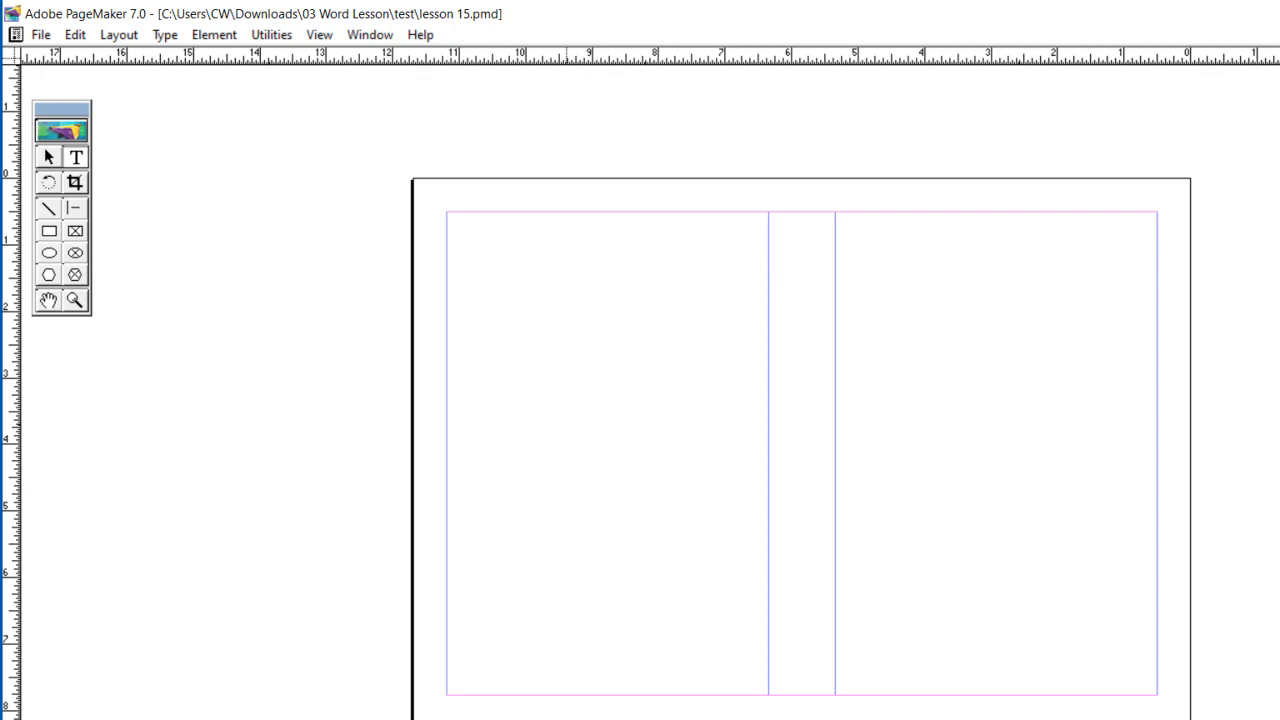
{"action": "key", "text": "ctrl+plus"}
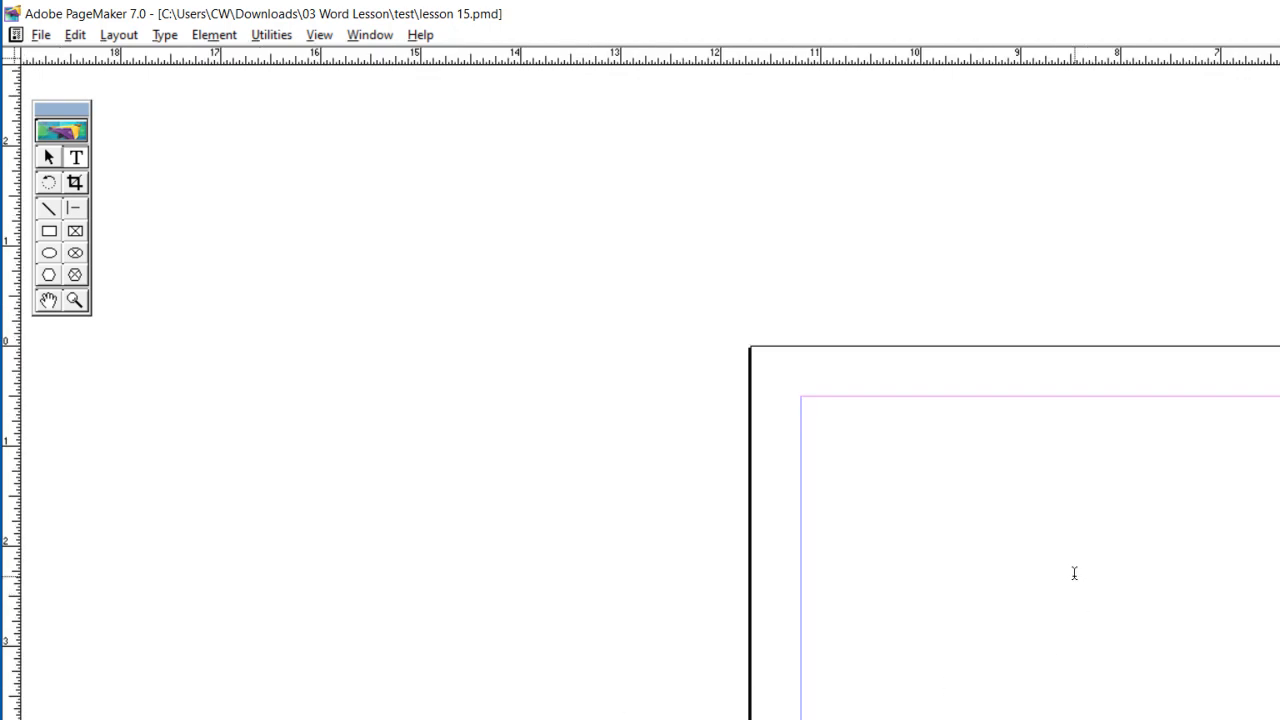
{"action": "left_click_drag", "start_coordinate": [1079, 579], "coordinate": [594, 266]}
{"action": "left_click_drag", "start_coordinate": [543, 229], "coordinate": [540, 317]}
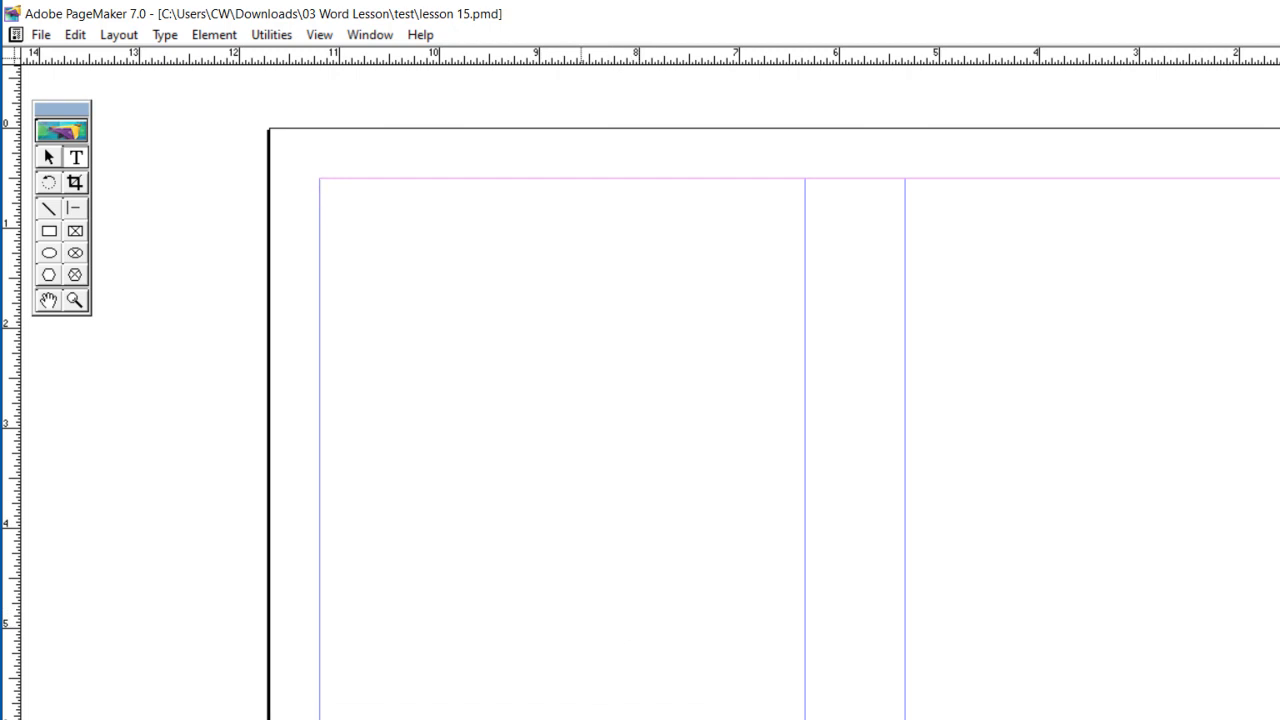
{"action": "type", "text": "MODERN I"}
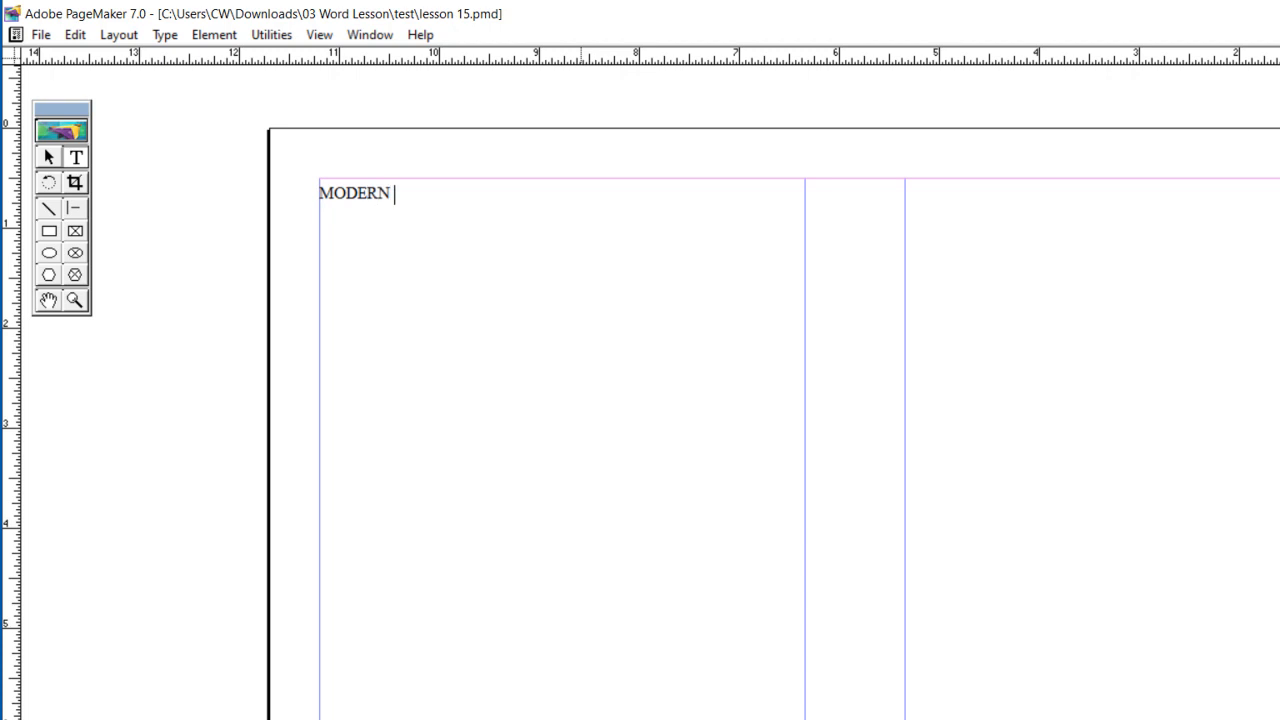
{"action": "type", "text": "NFORMA"}
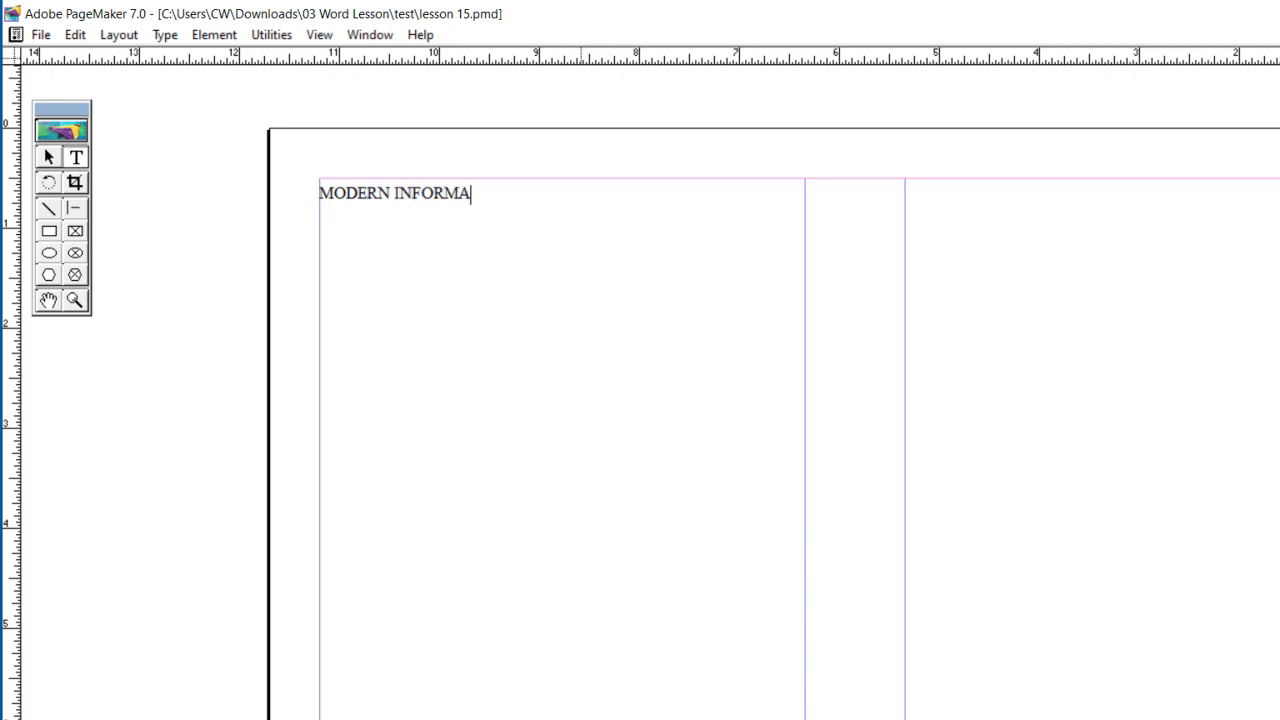
{"action": "type", "text": "TION TECHNOLOGY"}
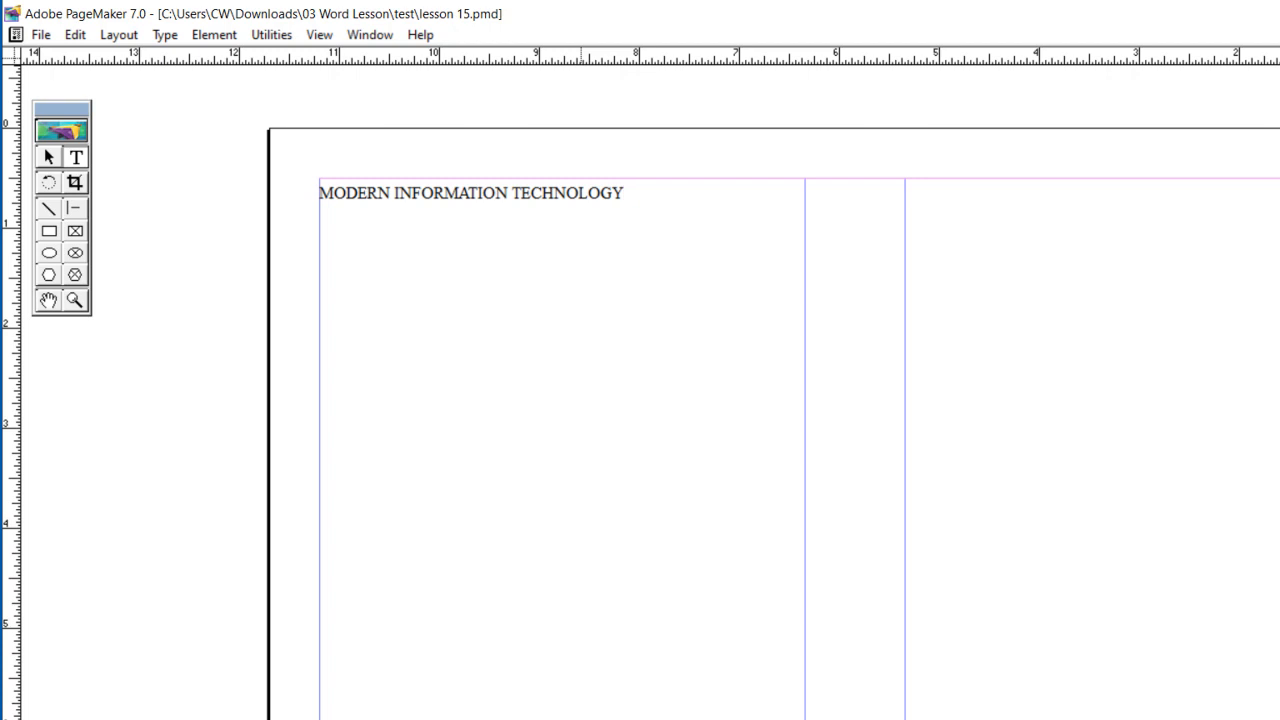
Step: Add the line "Centre for Computer Education" below the heading, leaving a blank line between them
{"action": "key", "text": "Return"}
{"action": "type", "text": "Centre for C"}
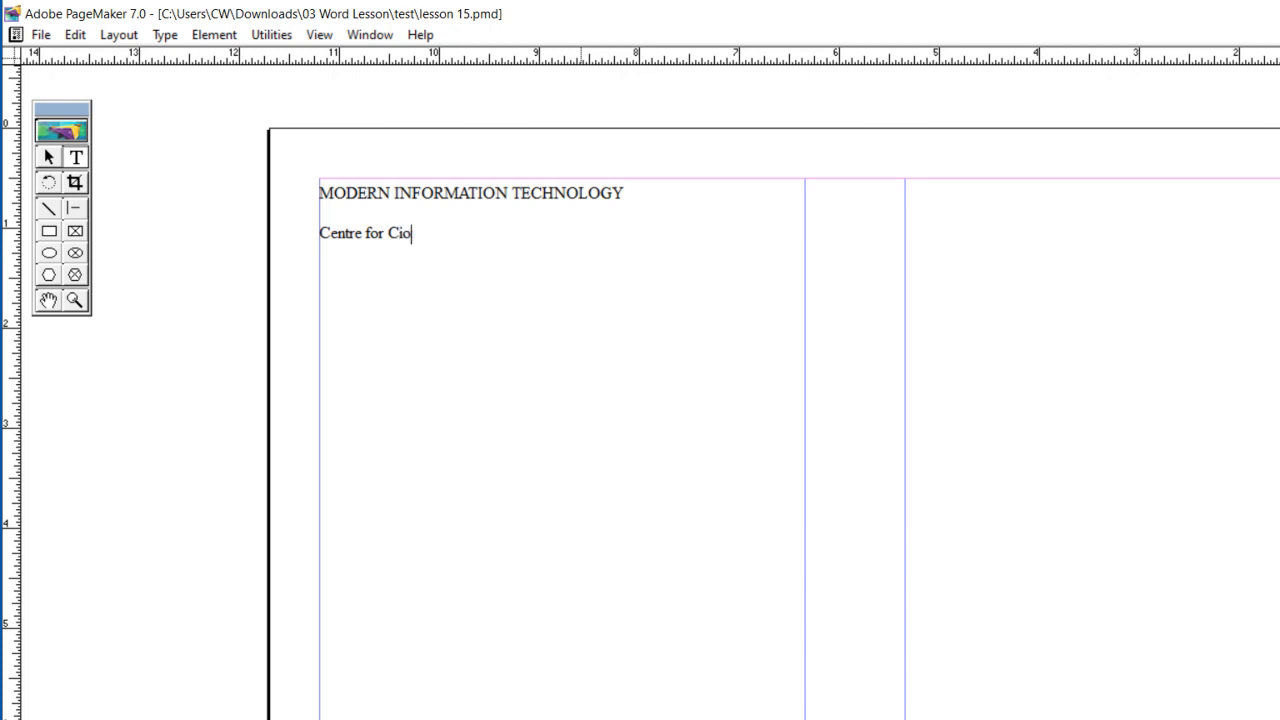
{"action": "type", "text": "omputer Education"}
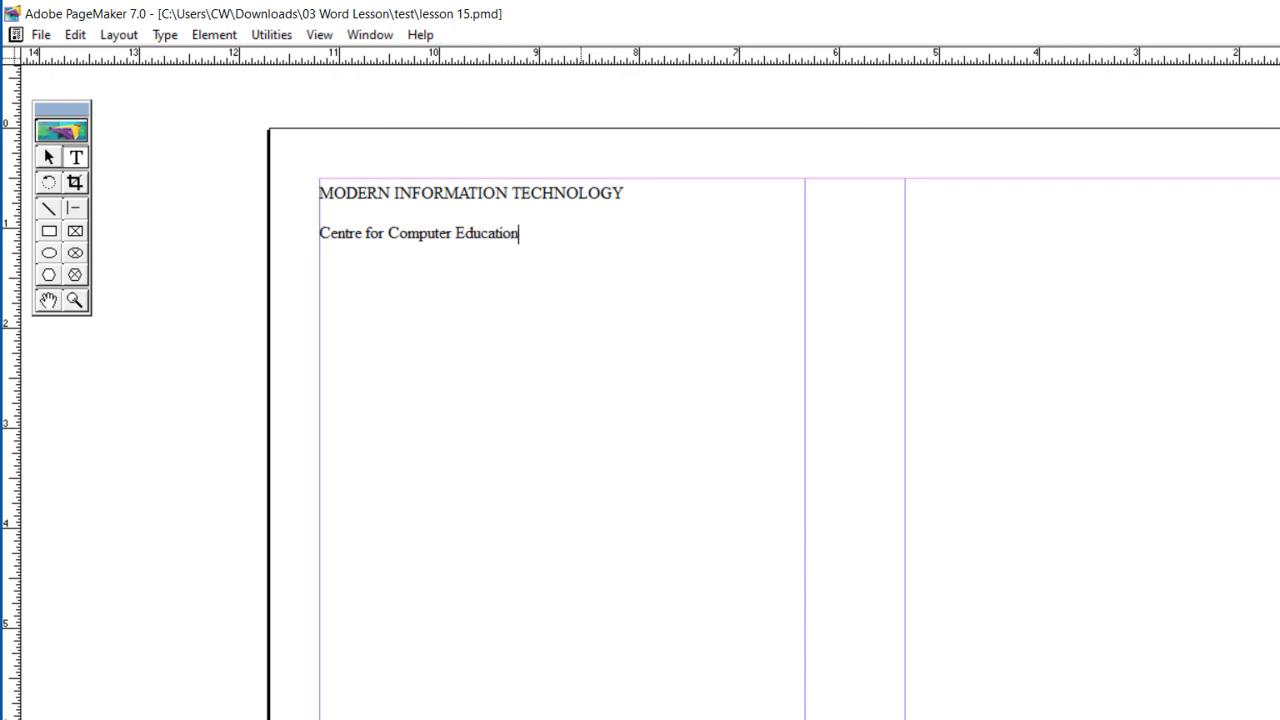
Step: Add a line starting "Govt. Reg No." with the institute's full registration number, leaving a blank line above it
{"action": "key", "text": "Return"}
{"action": "type", "text": "Govt. Reg Ni"}
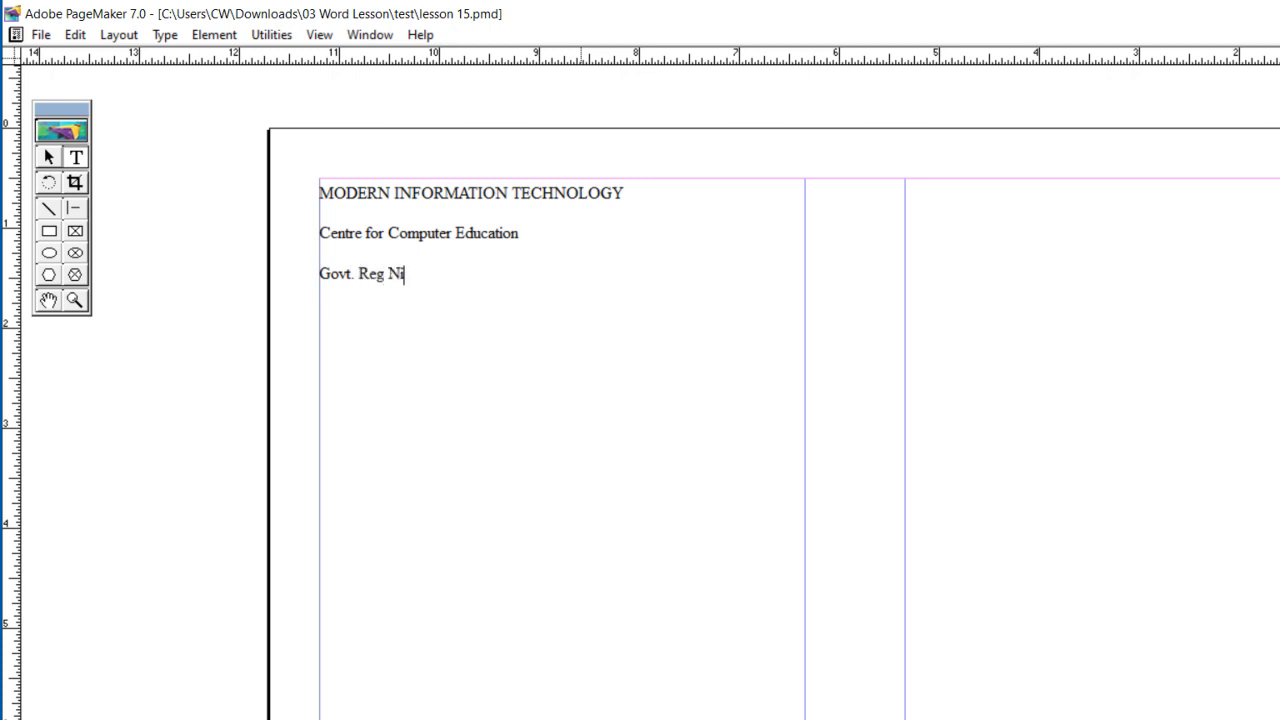
{"action": "key", "text": "BackSpace"}
{"action": "type", "text": "o."}
{"action": "type", "text": "15/03/00956"}
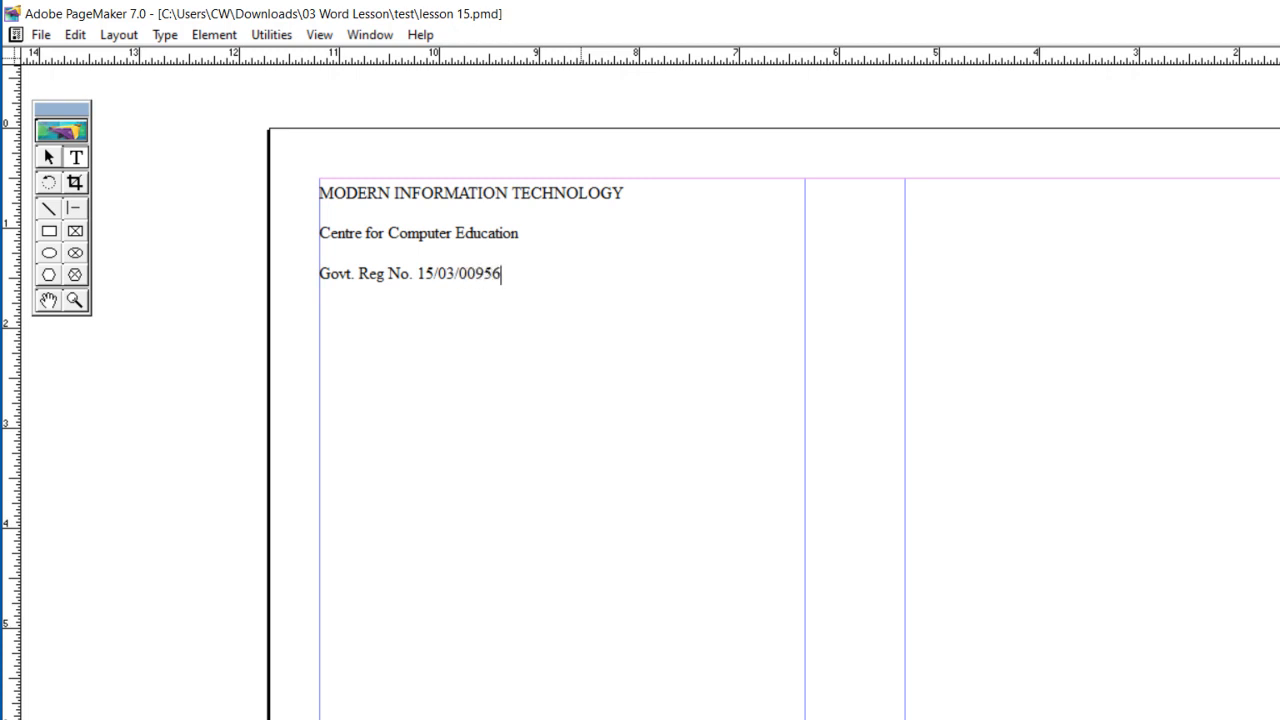
{"action": "type", "text": "/PMT/SSS"}
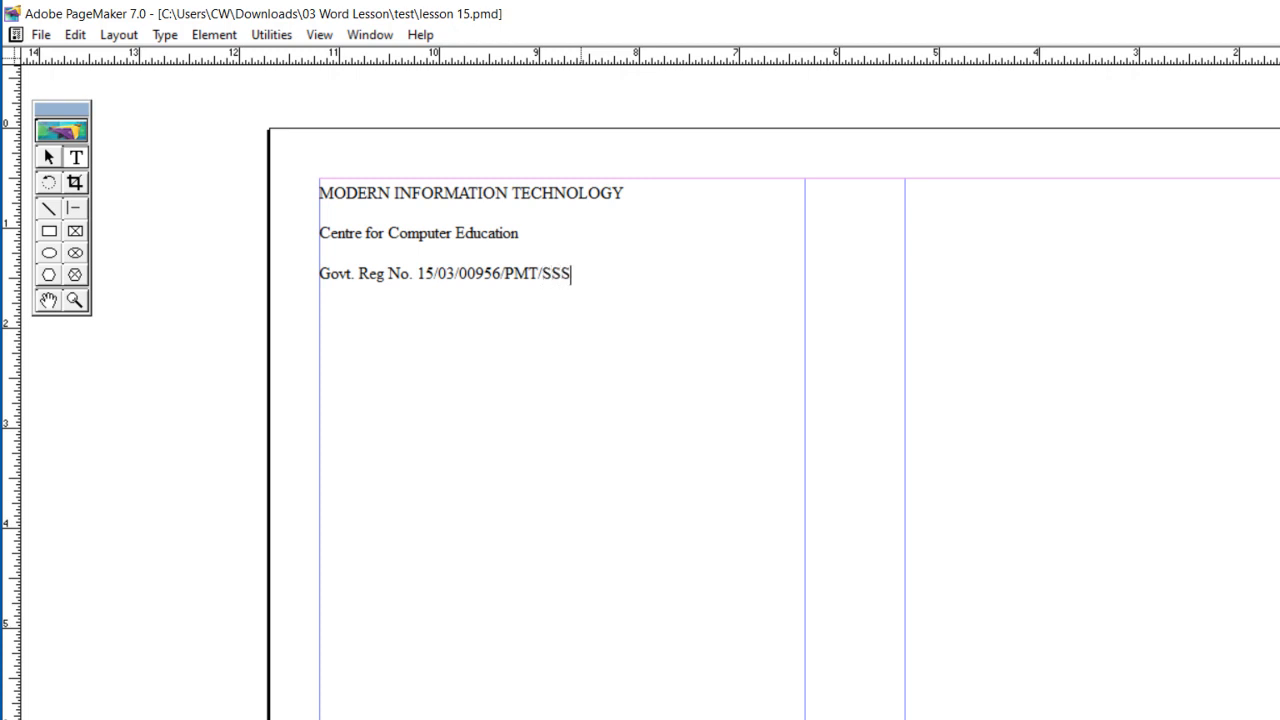
{"action": "type", "text": "BE."}
Step: Enter the institute's postal address on two lines below the registration line, separated from it by a blank line
{"action": "key", "text": "Return"}
{"action": "type", "text": "Chhinga"}
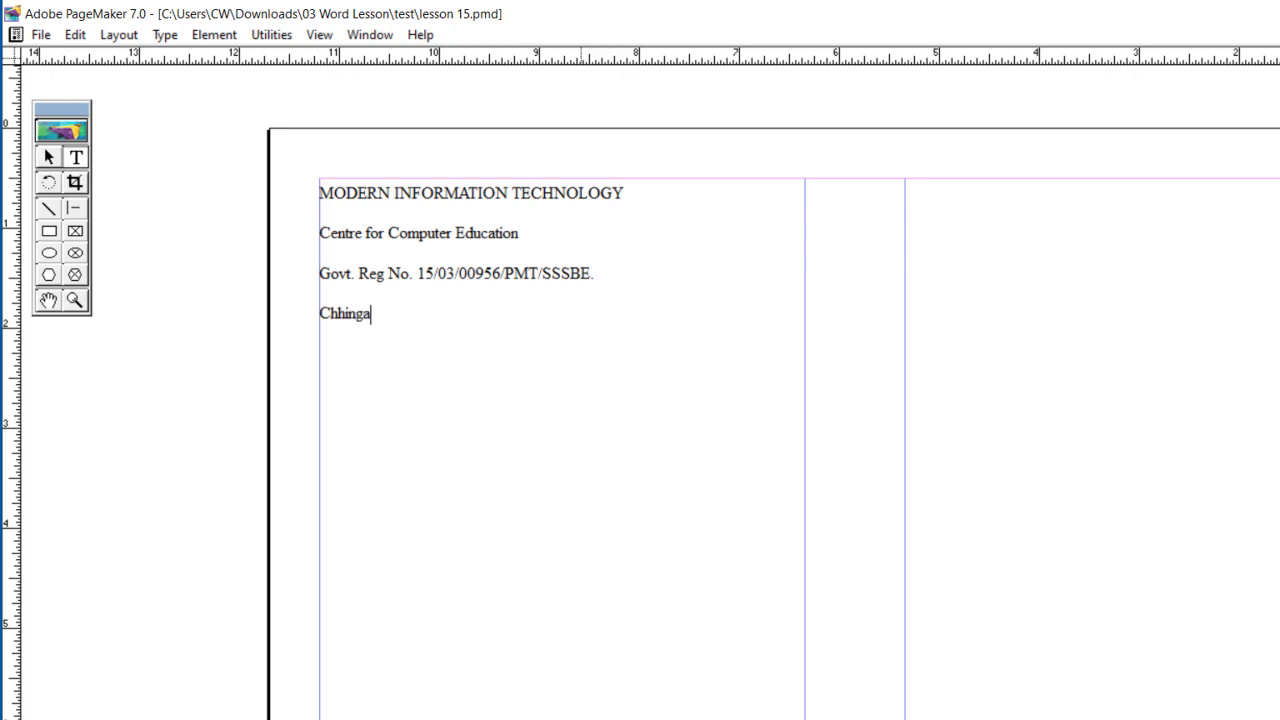
{"action": "type", "text": " Veng & Da"}
{"action": "type", "text": "wrpui "}
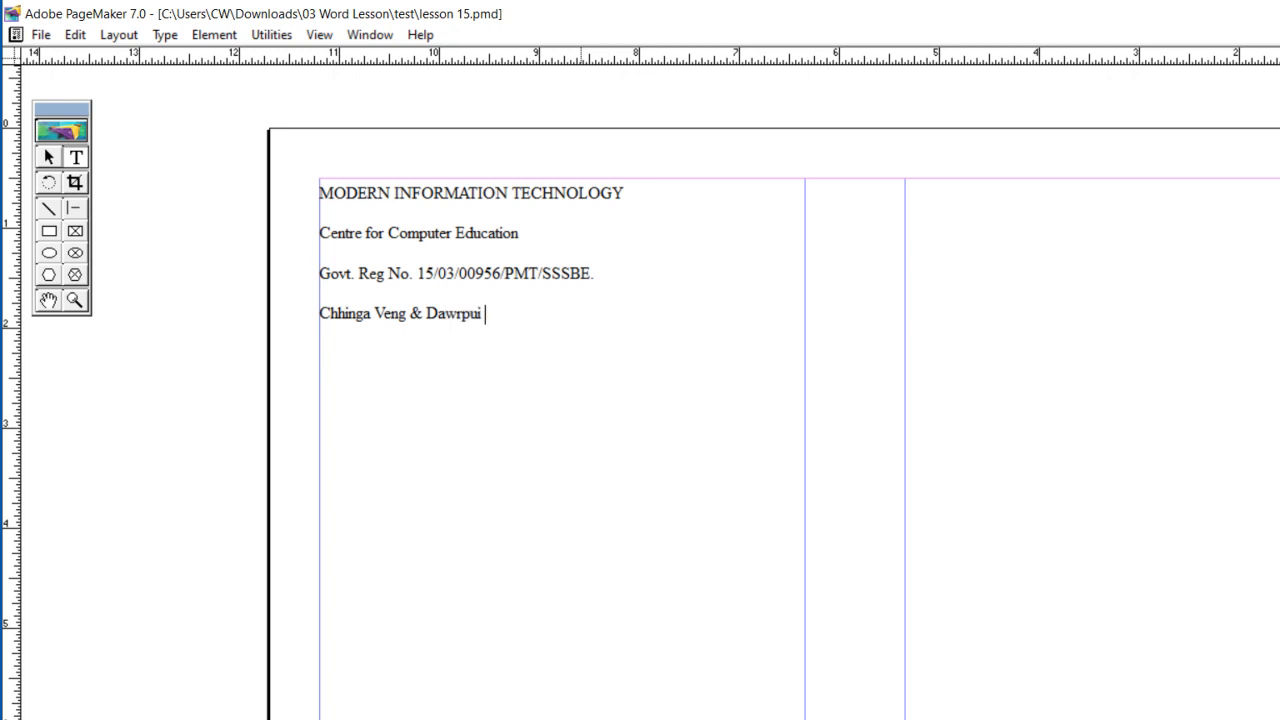
{"action": "type", "text": "Vengthar "}
{"action": "type", "text": "Aizawl"}
{"action": "type", "text": ", Mi"}
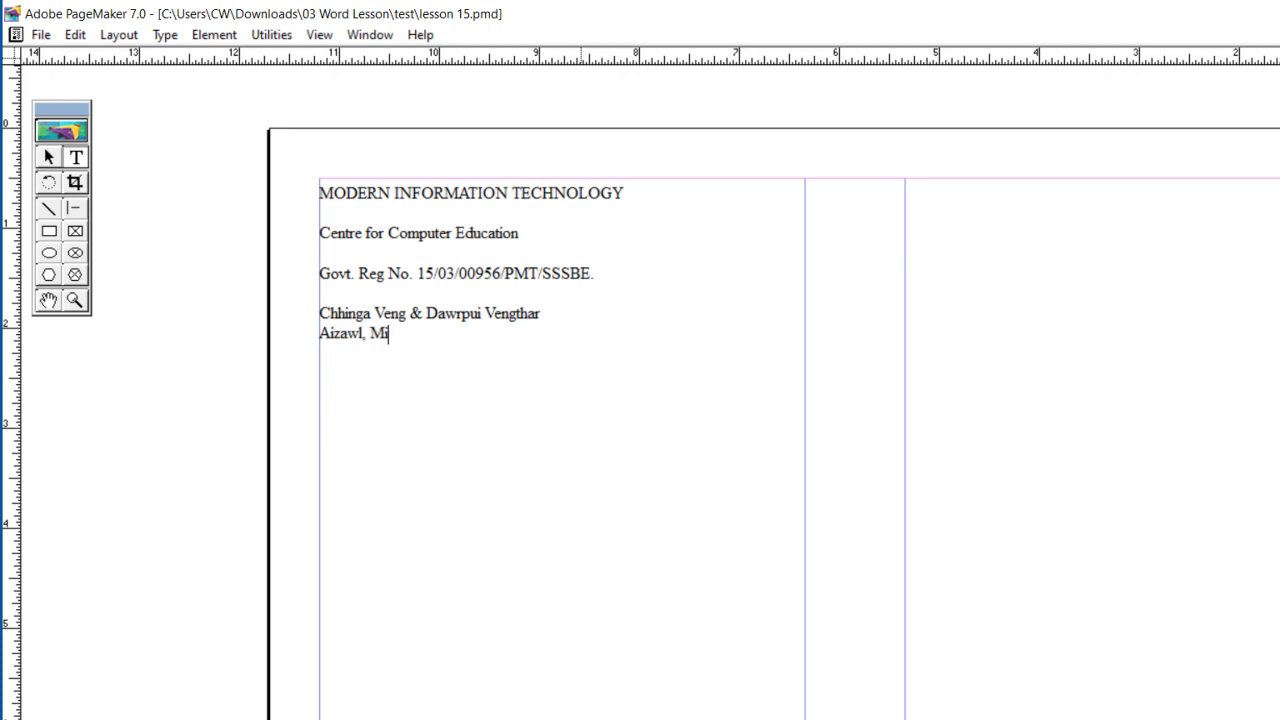
{"action": "type", "text": "zoram - 796001"}
Step: Enter the institute's phone number on its own line directly below the address
{"action": "key", "text": "Return"}
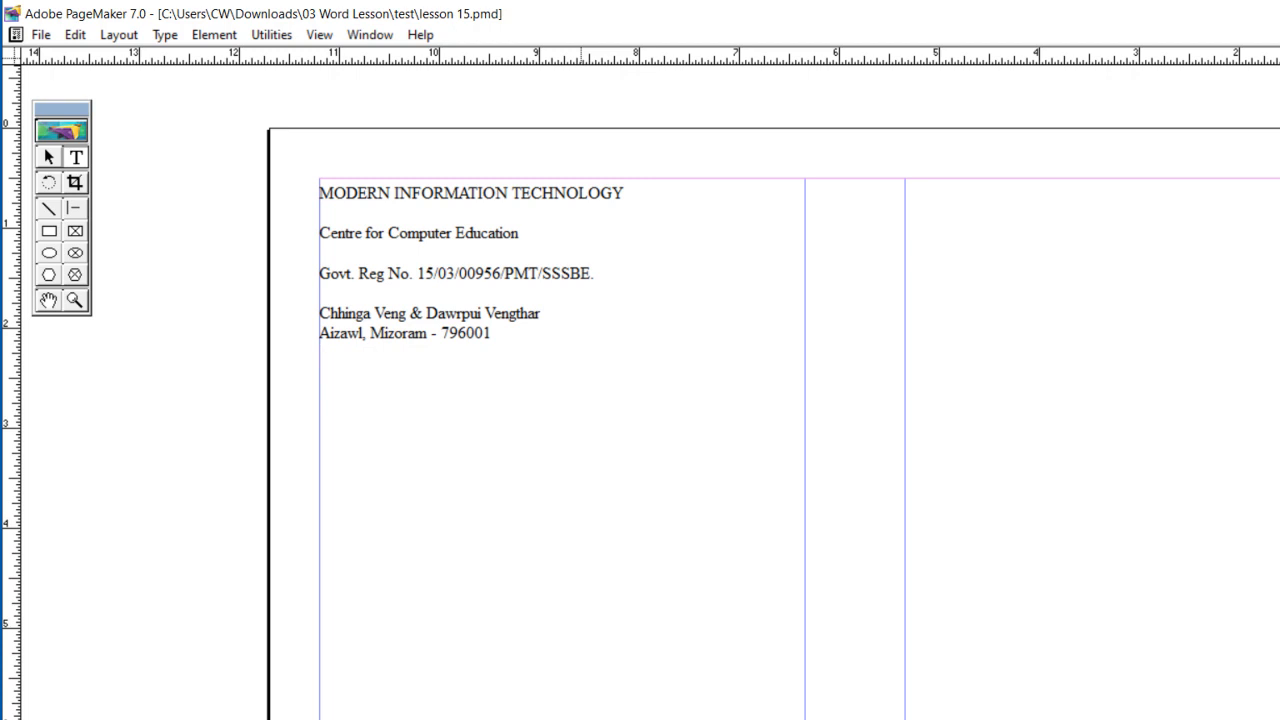
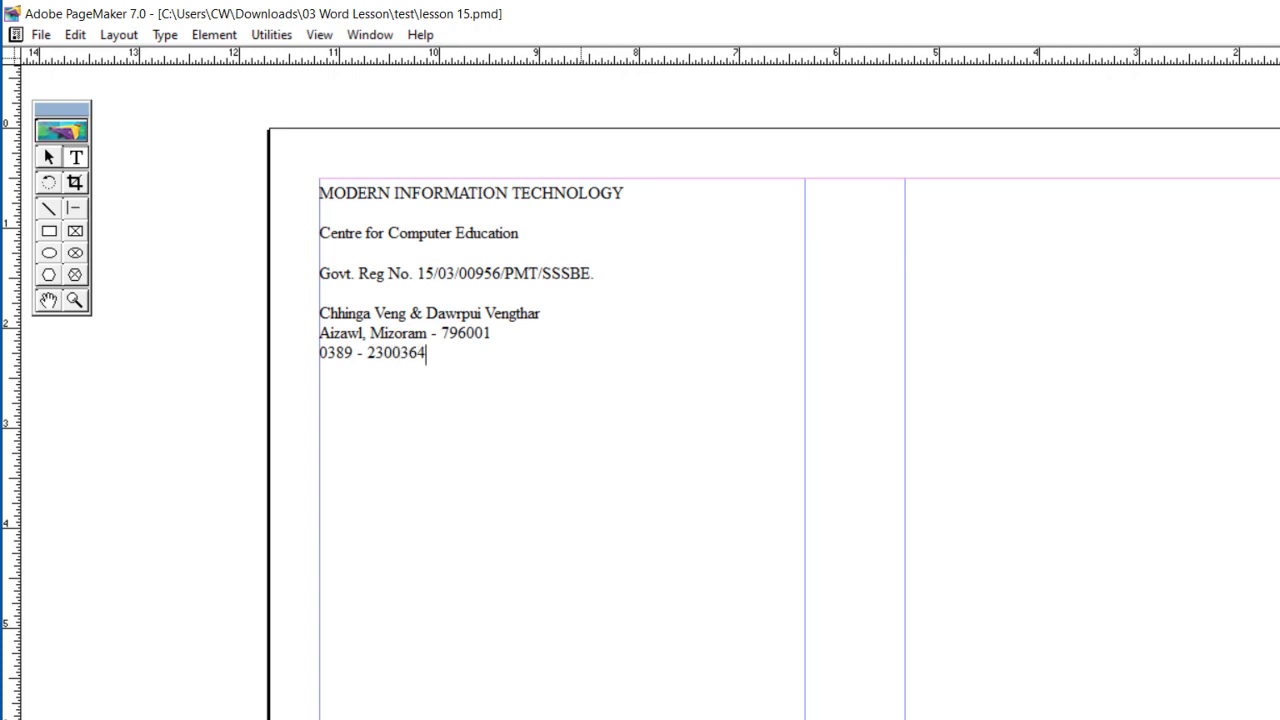
Step: Centre-align all the text in the column
{"action": "key", "text": "ctrl+a"}
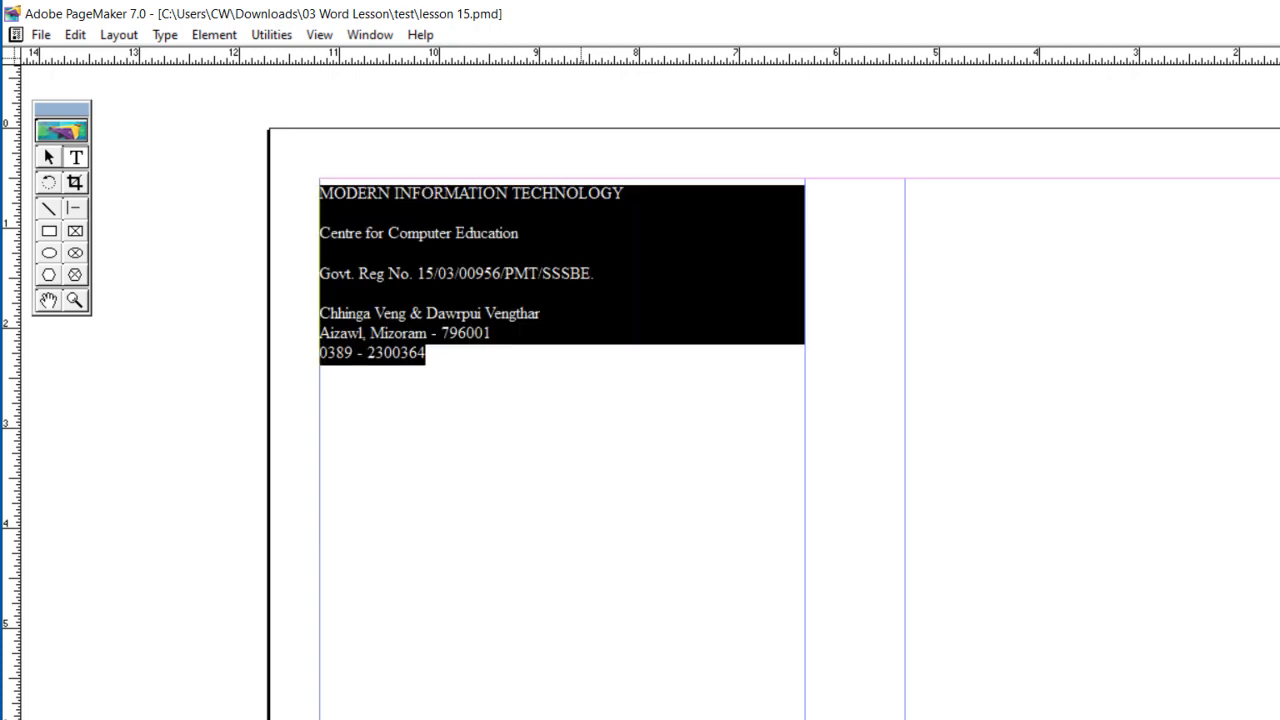
{"action": "key", "text": "ctrl+shift+c"}
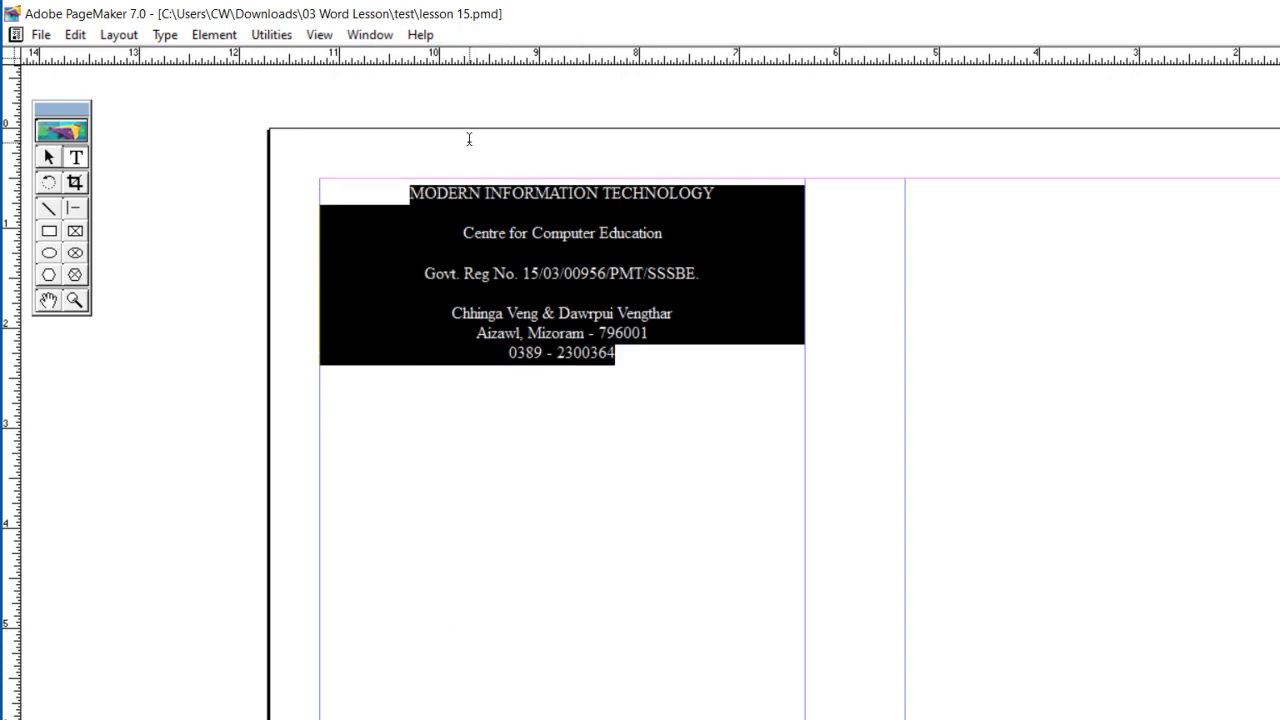
{"action": "left_click", "coordinate": [408, 192]}
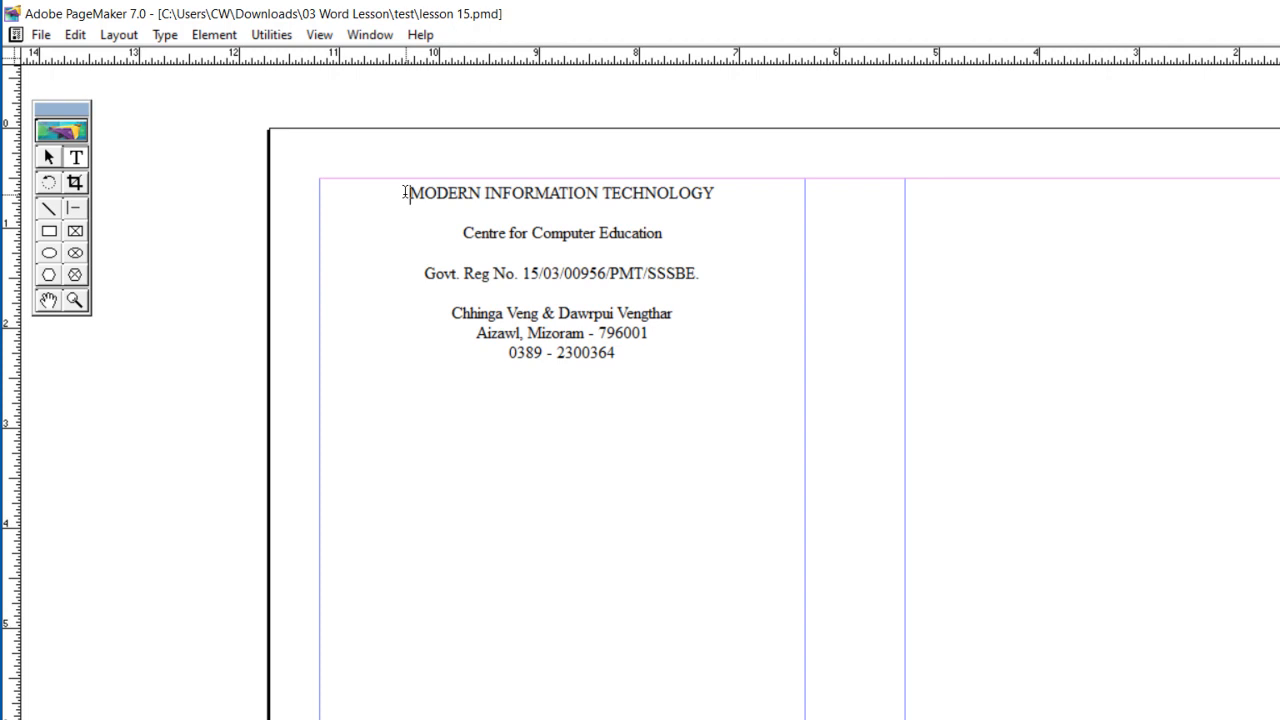
Step: Apply the bold, shadowed display font to the "MODERN INFORMATION TECHNOLOGY" heading and enlarge it to span most of the column width
{"action": "left_click_drag", "start_coordinate": [408, 192], "coordinate": [714, 193]}
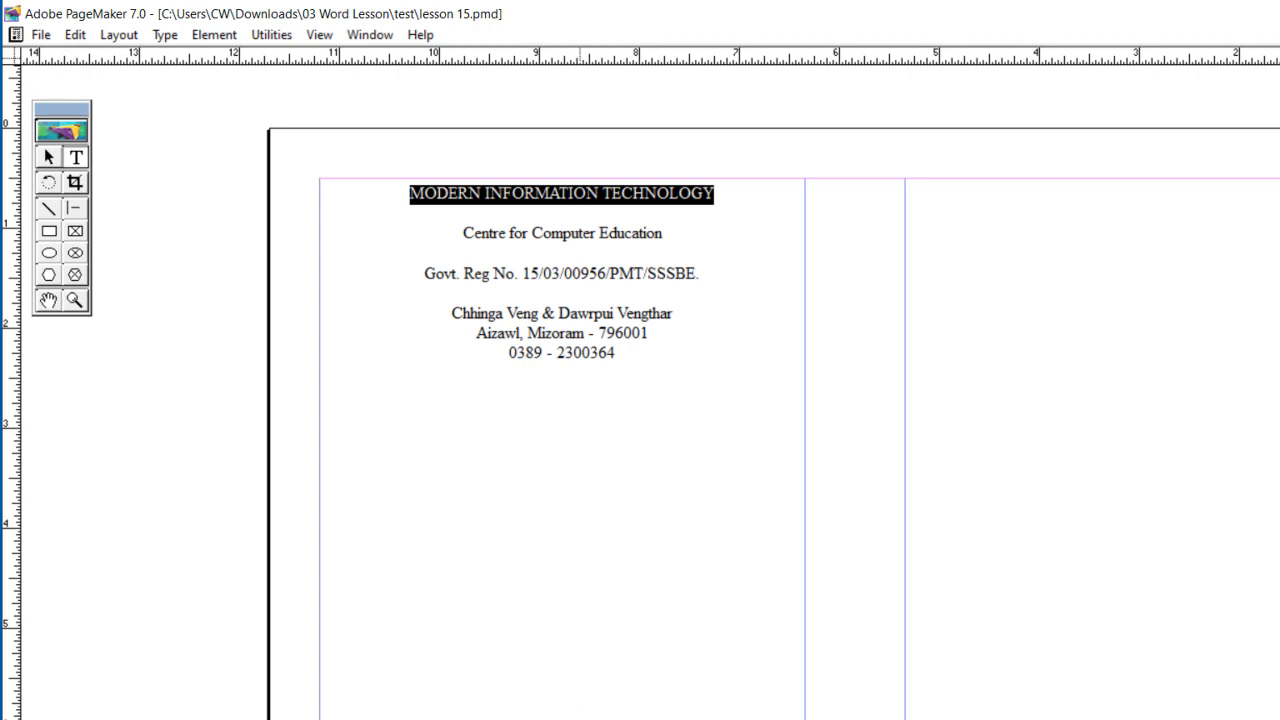
{"action": "left_click", "coordinate": [580, 718]}
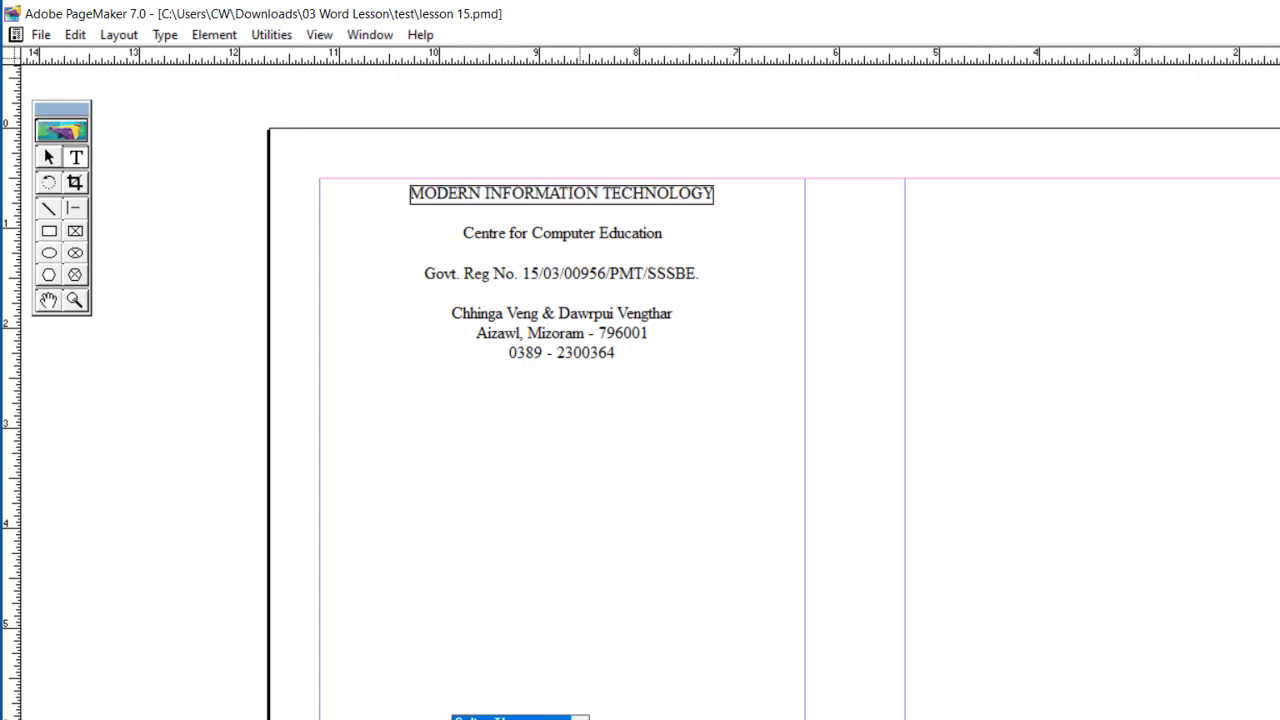
{"action": "key", "text": "Return"}
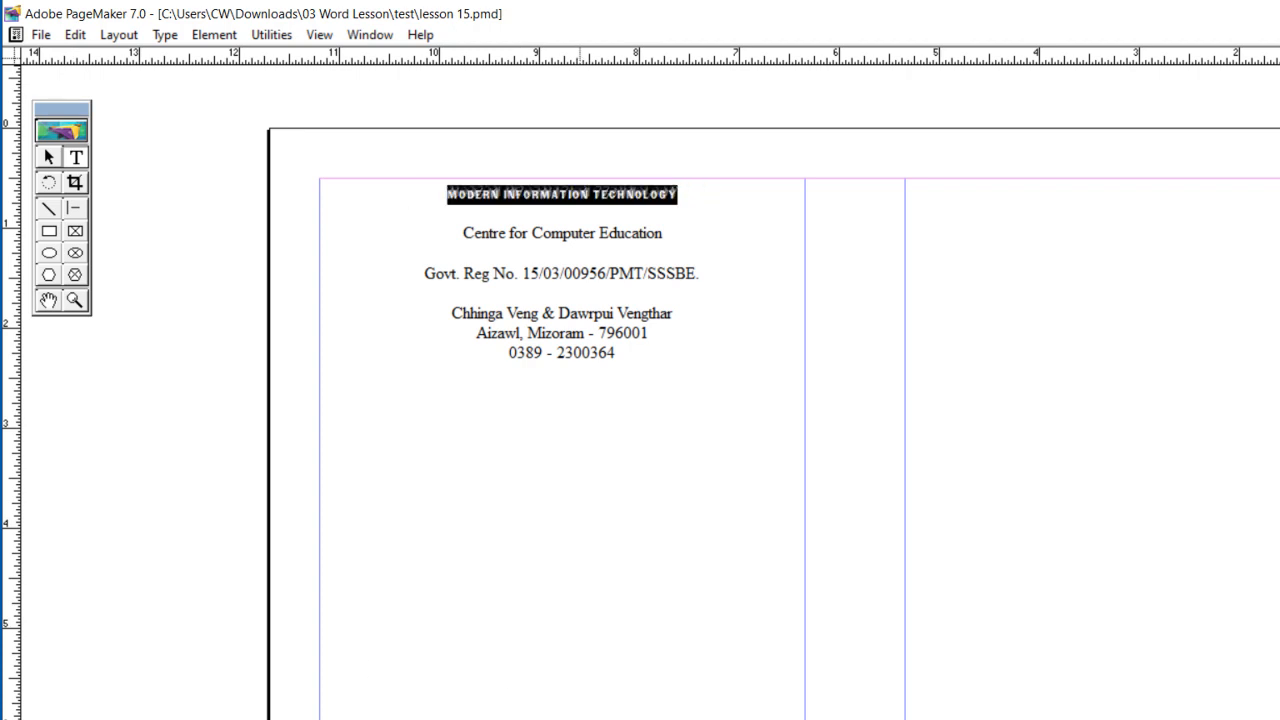
{"action": "key", "text": "ctrl+shift+period"}
{"action": "key", "text": "ctrl+shift+period"}
{"action": "key", "text": "ctrl+shift+period"}
{"action": "key", "text": "ctrl+shift+period"}
{"action": "key", "text": "ctrl+shift+period"}
{"action": "key", "text": "ctrl+shift+period"}
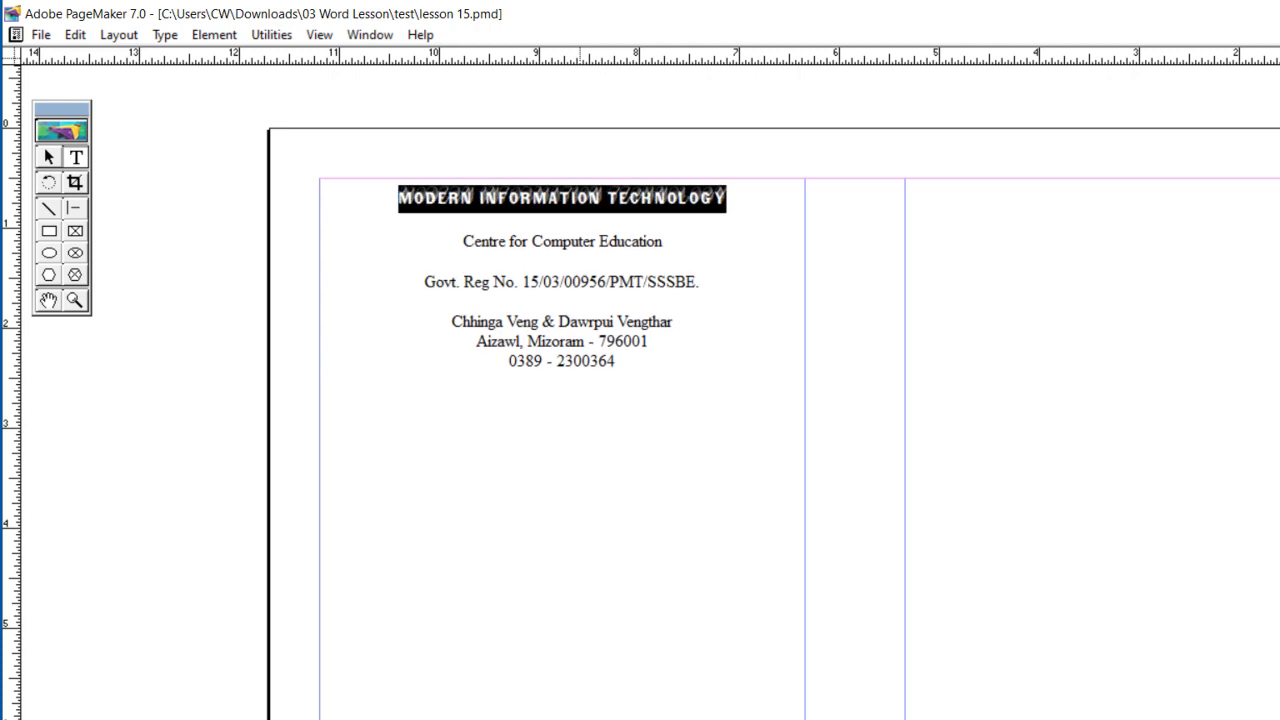
{"action": "key", "text": "ctrl+shift+period"}
{"action": "key", "text": "ctrl+shift+period"}
{"action": "key", "text": "ctrl+shift+period"}
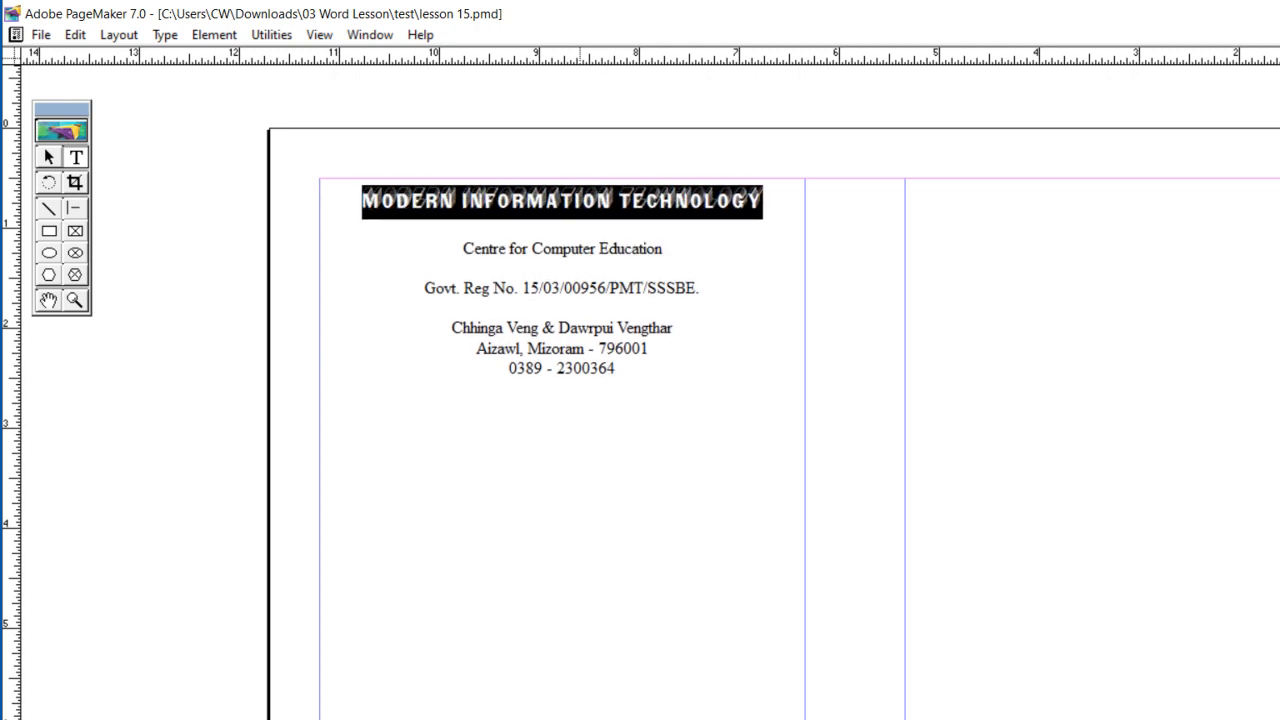
{"action": "left_click", "coordinate": [460, 251]}
{"action": "key", "text": "ctrl+shift+Right"}
{"action": "key", "text": "ctrl+shift+Right"}
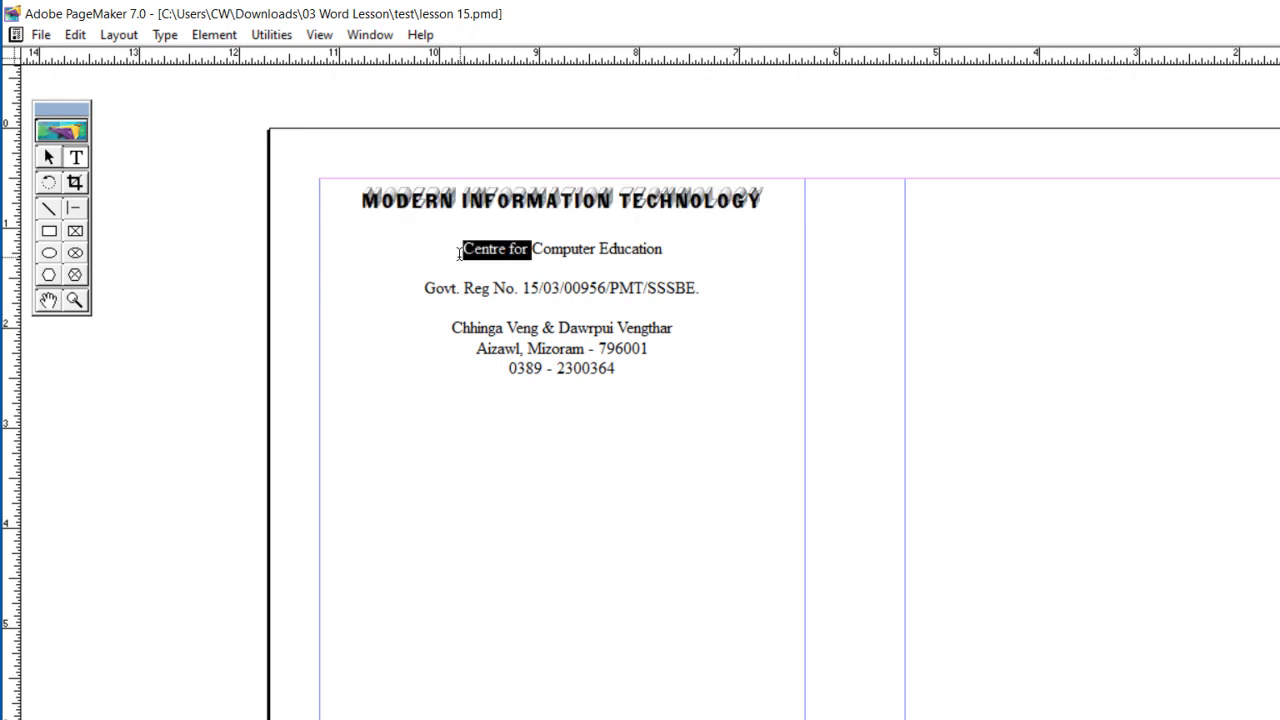
{"action": "key", "text": "ctrl+shift+Right"}
{"action": "key", "text": "ctrl+shift+Right"}
{"action": "key", "text": "ctrl+shift+Right"}
{"action": "key", "text": "shift+Left"}
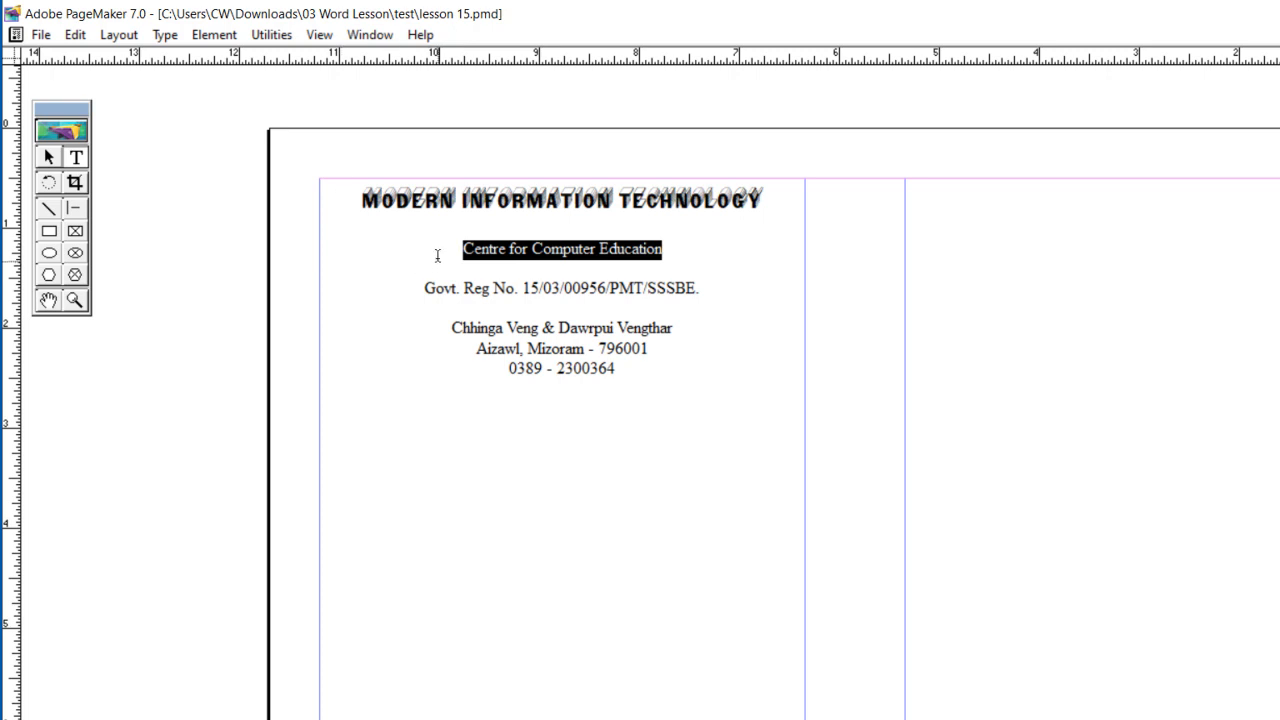
Step: Enclose the line "Centre for Computer Education" in parentheses
{"action": "left_click", "coordinate": [437, 256]}
{"action": "type", "text": "("}
{"action": "key", "text": "End"}
{"action": "type", "text": ")"}
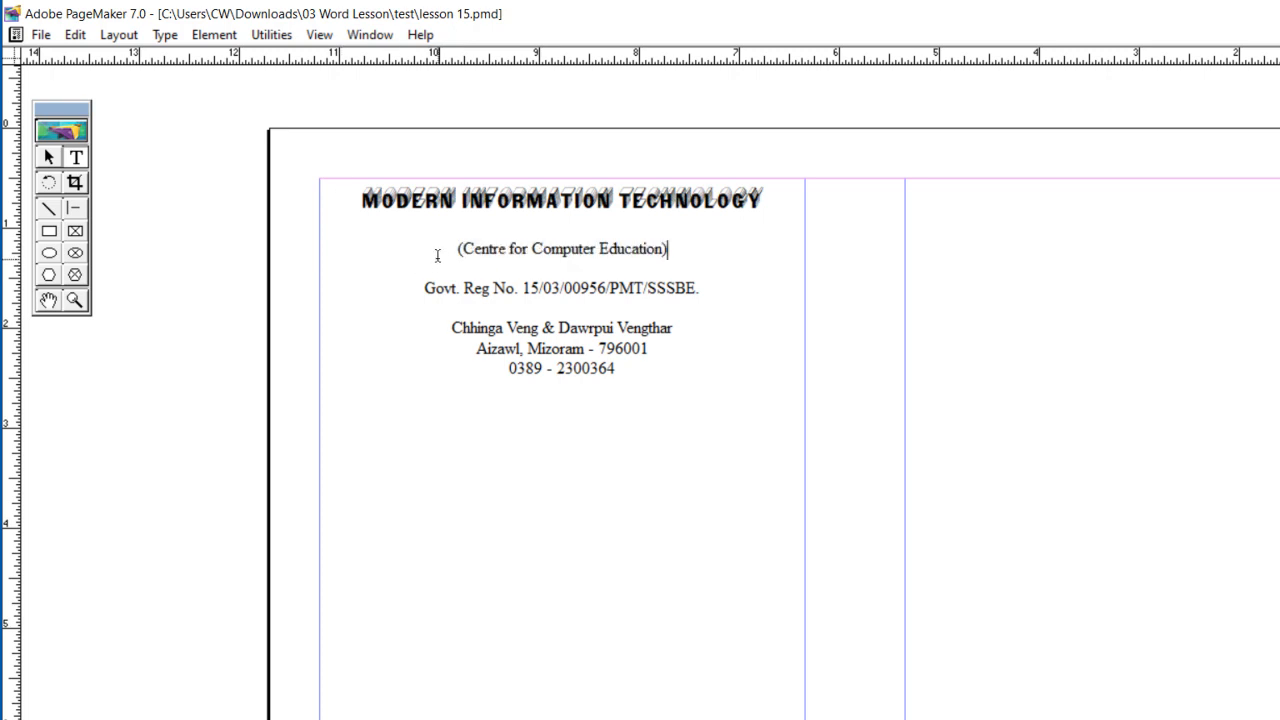
Step: Set the line "(Centre for Computer Education)" in the English111 script font and enlarge it slightly
{"action": "key", "text": "ctrl+shift+Left"}
{"action": "key", "text": "ctrl+shift+Left"}
{"action": "key", "text": "ctrl+shift+Left"}
{"action": "key", "text": "ctrl+shift+Left"}
{"action": "key", "text": "ctrl+shift+Left"}
{"action": "key", "text": "ctrl+shift+Left"}
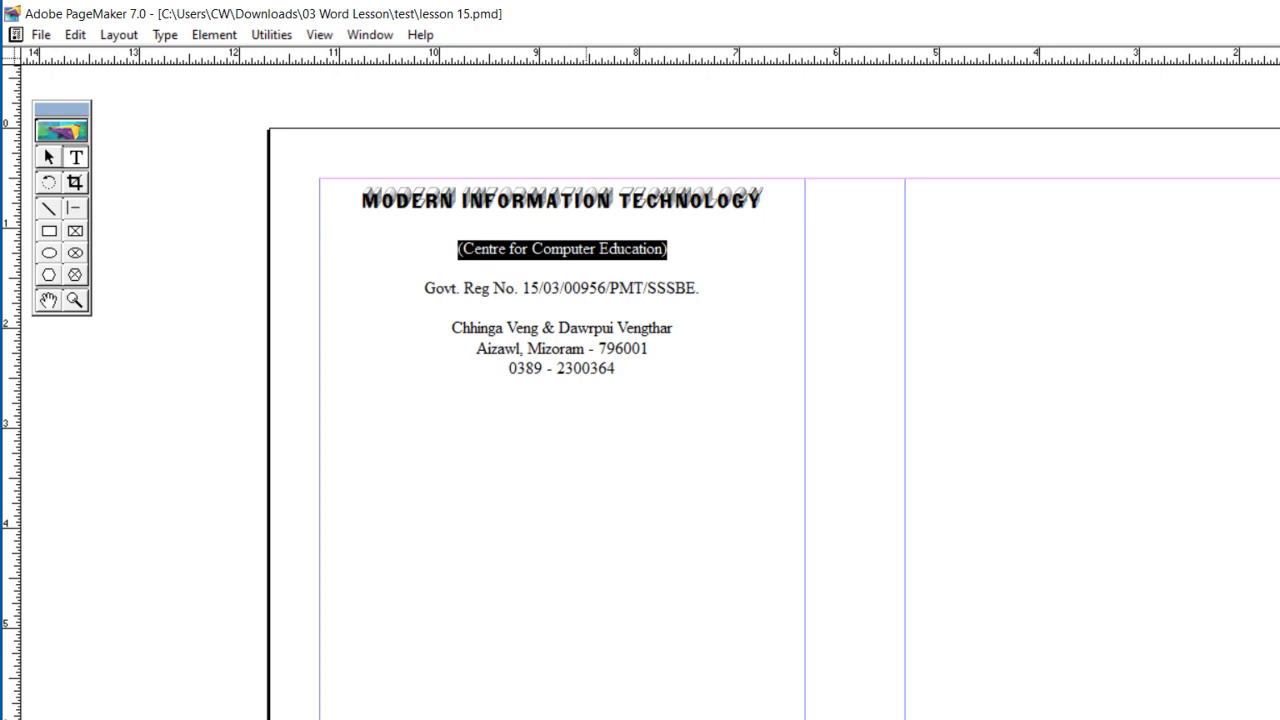
{"action": "left_click", "coordinate": [588, 719]}
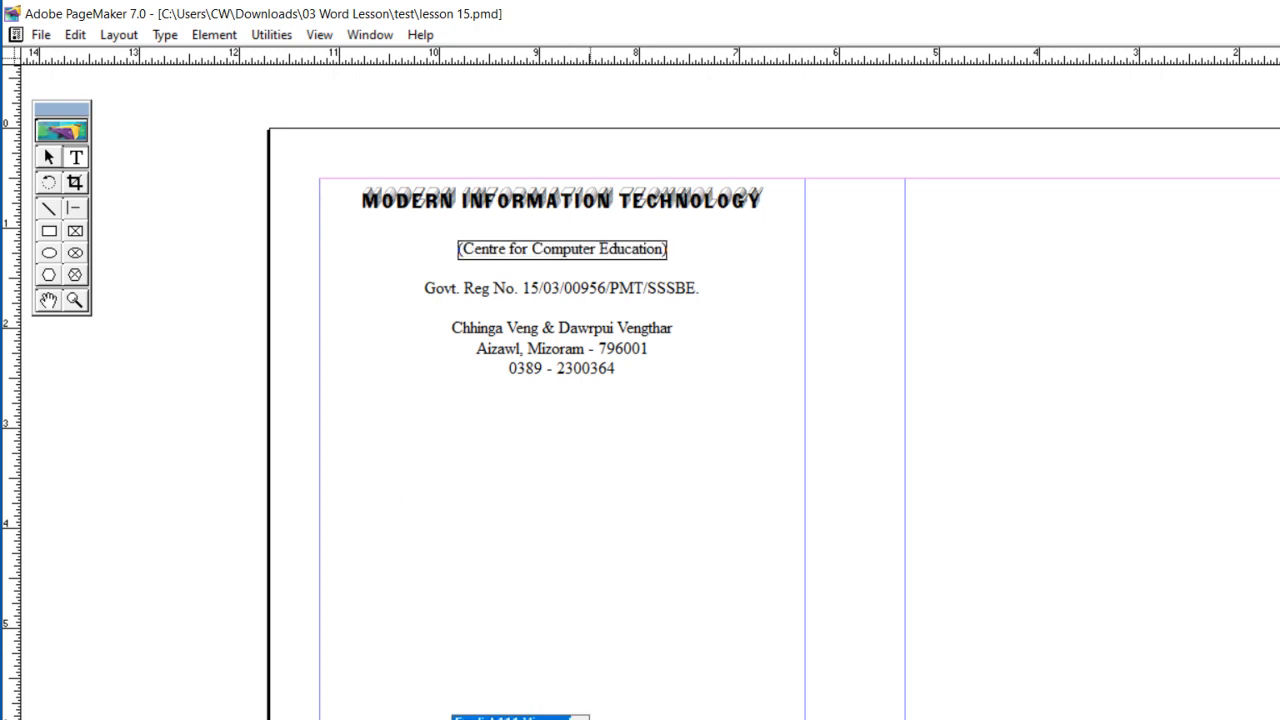
{"action": "key", "text": "Return"}
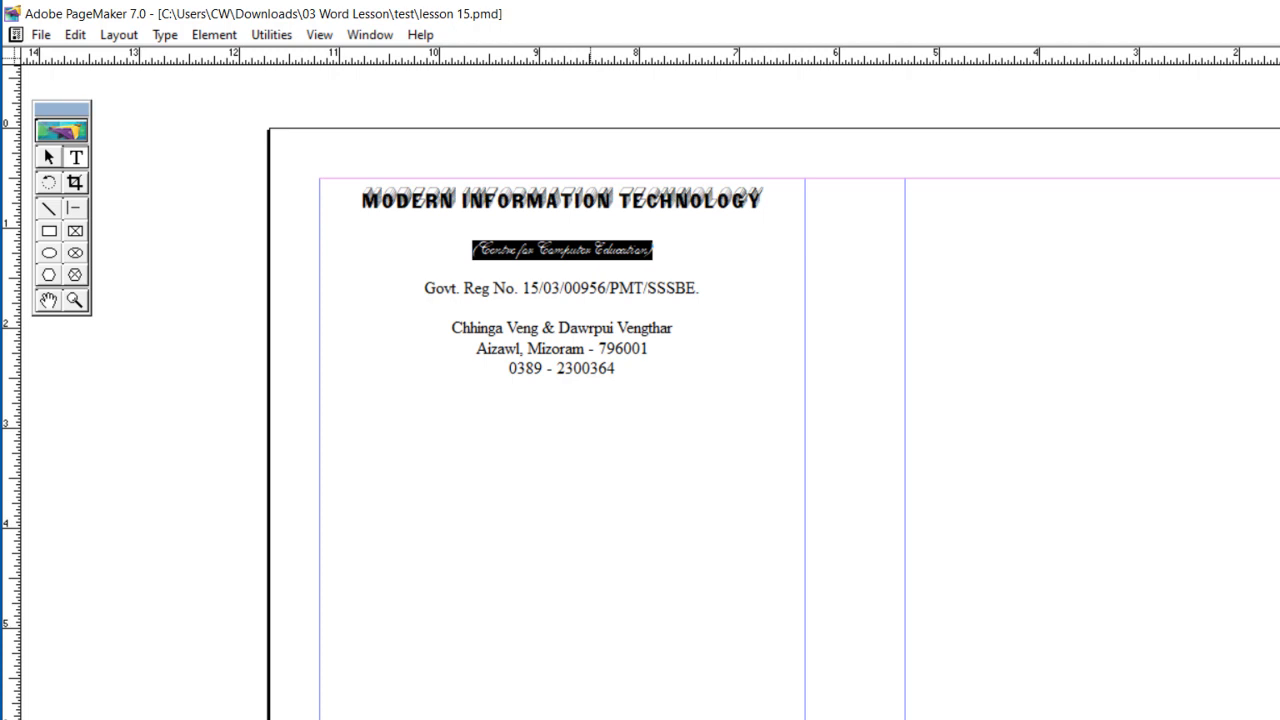
{"action": "key", "text": "ctrl+shift+period"}
{"action": "key", "text": "ctrl+shift+period"}
{"action": "key", "text": "ctrl+shift+period"}
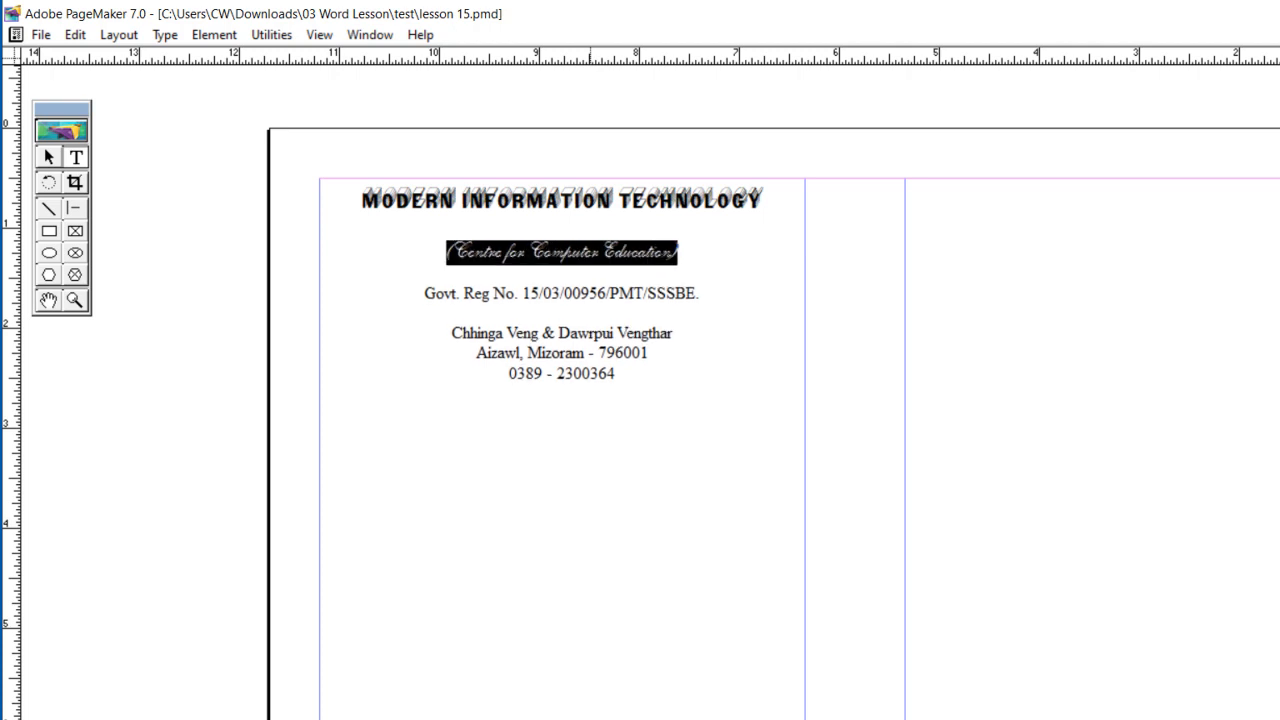
Step: Make the whole "Govt. Reg No." line bold
{"action": "left_click", "coordinate": [423, 293]}
{"action": "key", "text": "ctrl+shift+Right"}
{"action": "key", "text": "ctrl+shift+Right"}
{"action": "key", "text": "ctrl+shift+Right"}
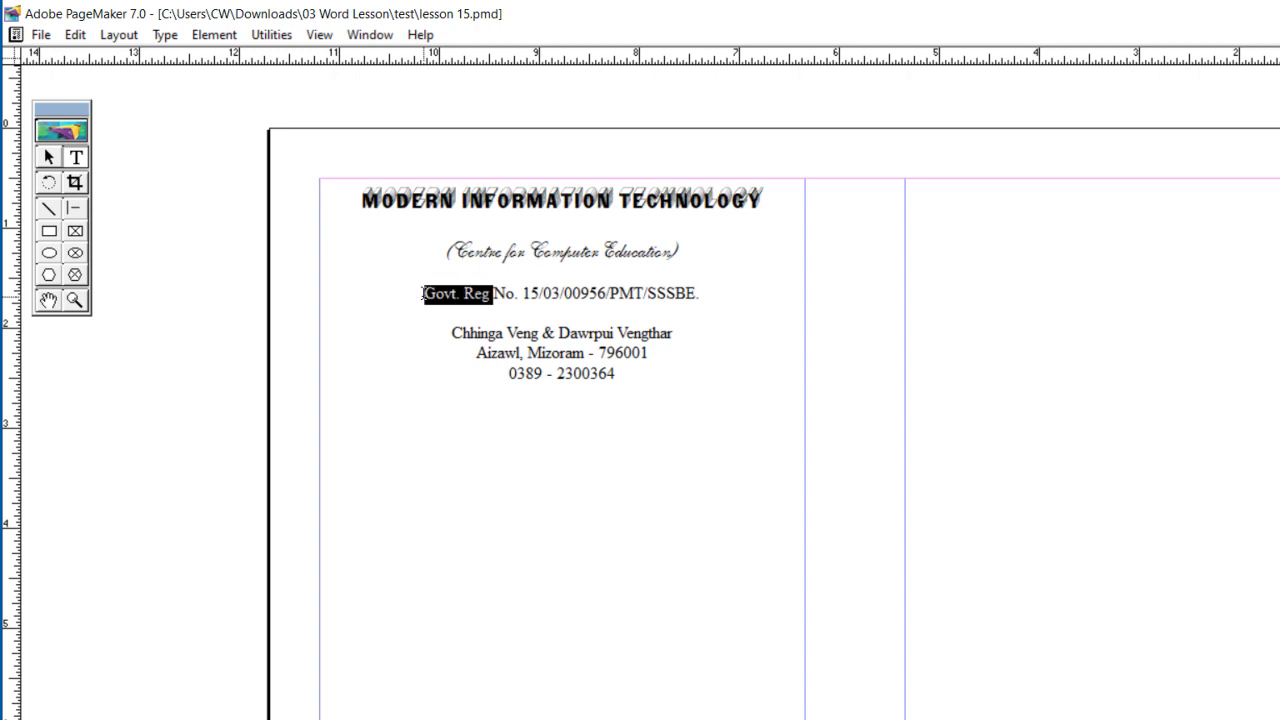
{"action": "key", "text": "ctrl+shift+Right"}
{"action": "key", "text": "ctrl+shift+Right"}
{"action": "key", "text": "ctrl+shift+Right"}
{"action": "key", "text": "ctrl+shift+Right"}
{"action": "key", "text": "ctrl+shift+Right"}
{"action": "key", "text": "ctrl+shift+Right"}
{"action": "key", "text": "ctrl+shift+Right"}
{"action": "key", "text": "ctrl+shift+Right"}
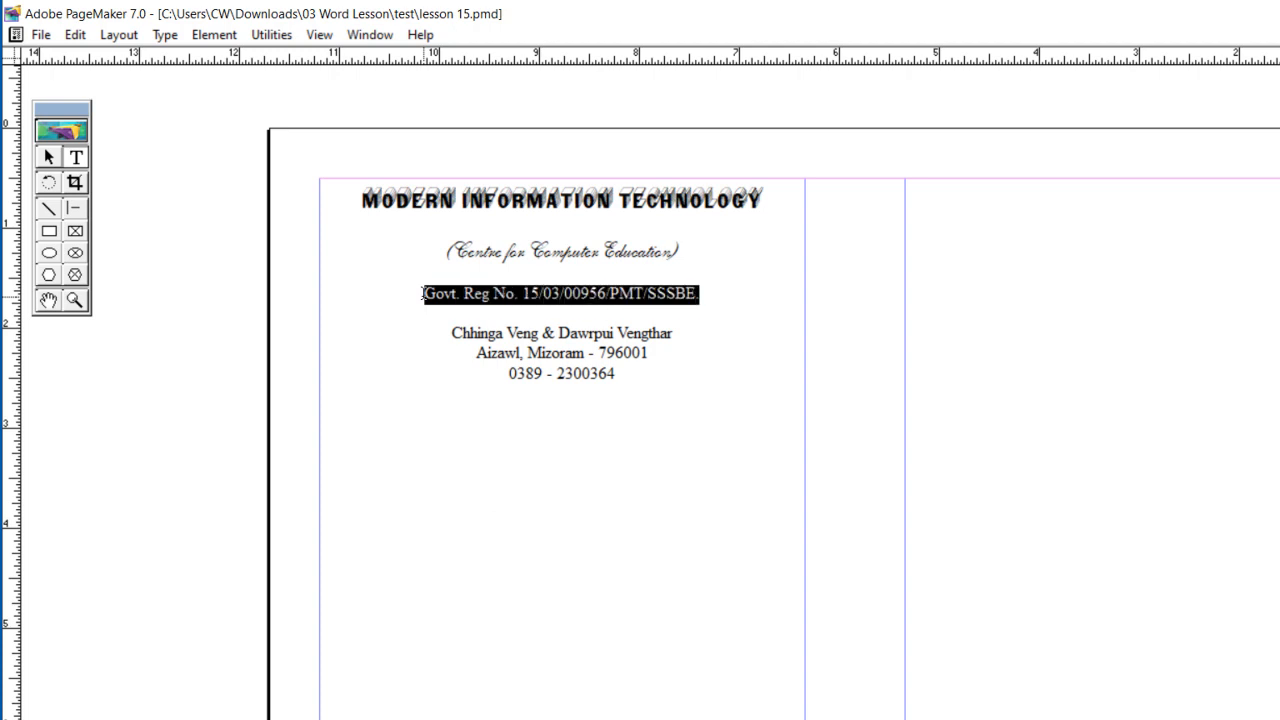
{"action": "key", "text": "ctrl+shift+b"}
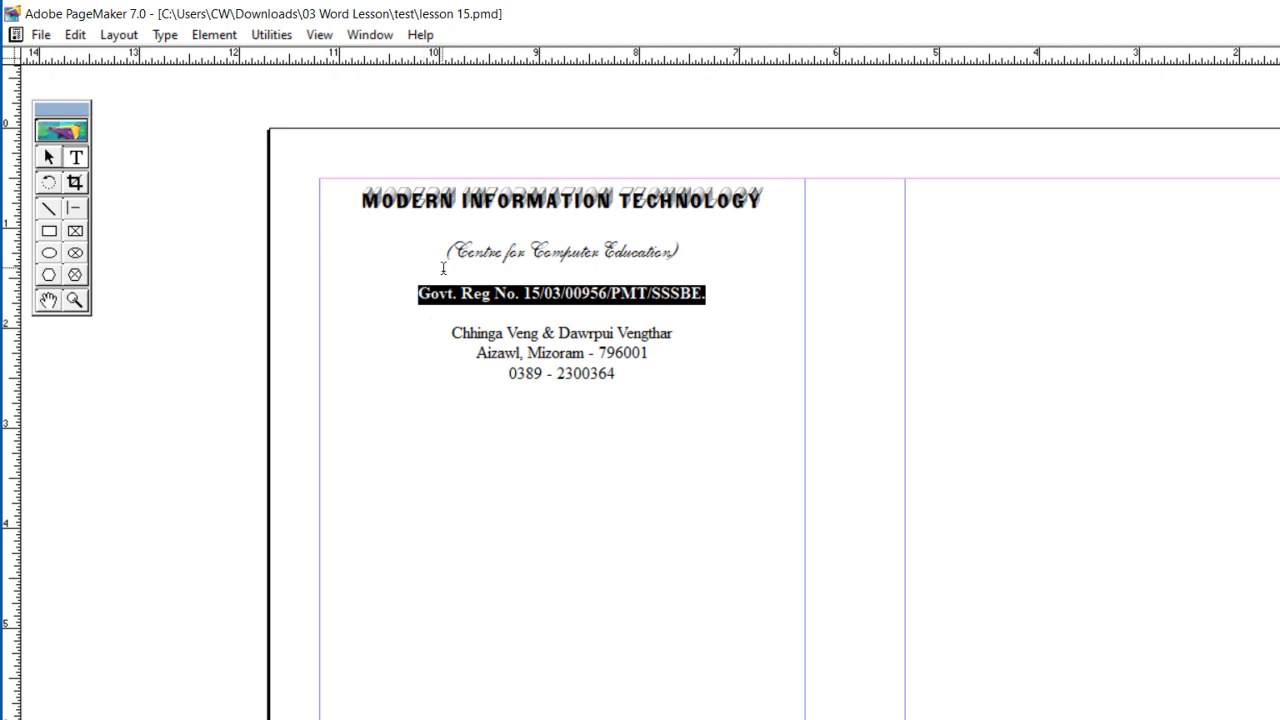
Step: Apply a decorative calligraphic font to the two address lines below the registration line
{"action": "left_click", "coordinate": [452, 330]}
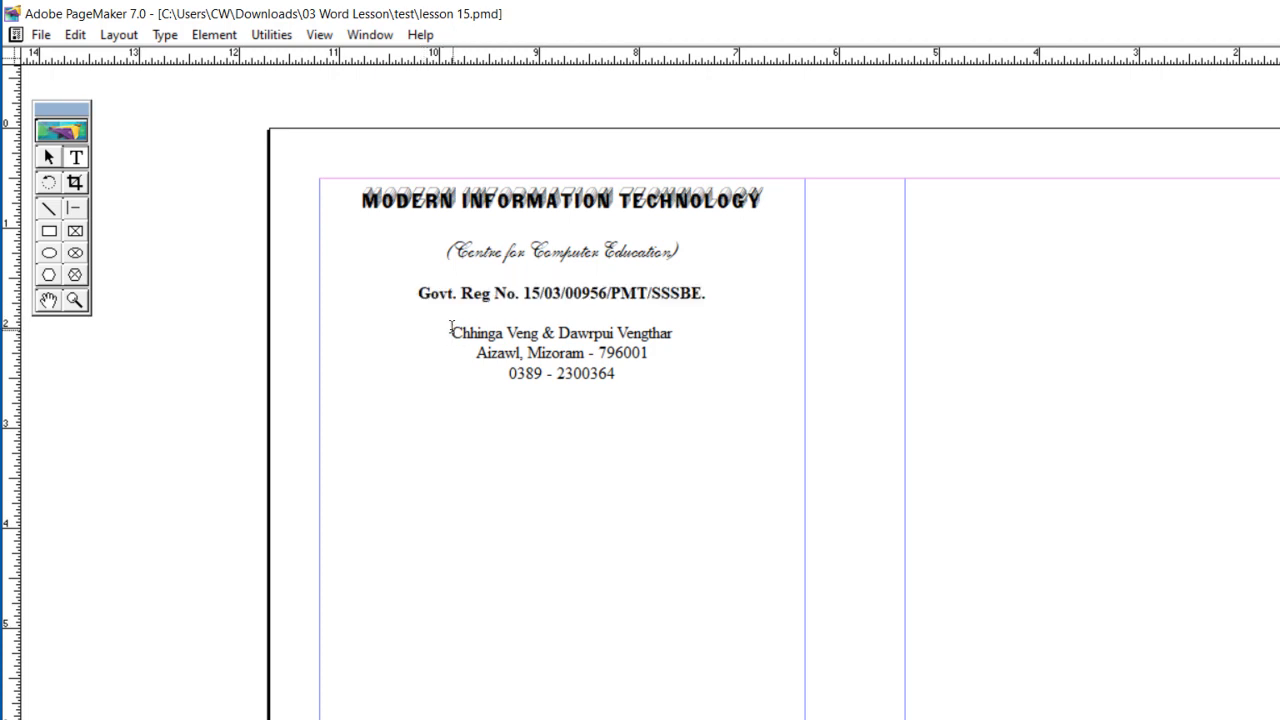
{"action": "key", "text": "shift+Down"}
{"action": "key", "text": "shift+Down"}
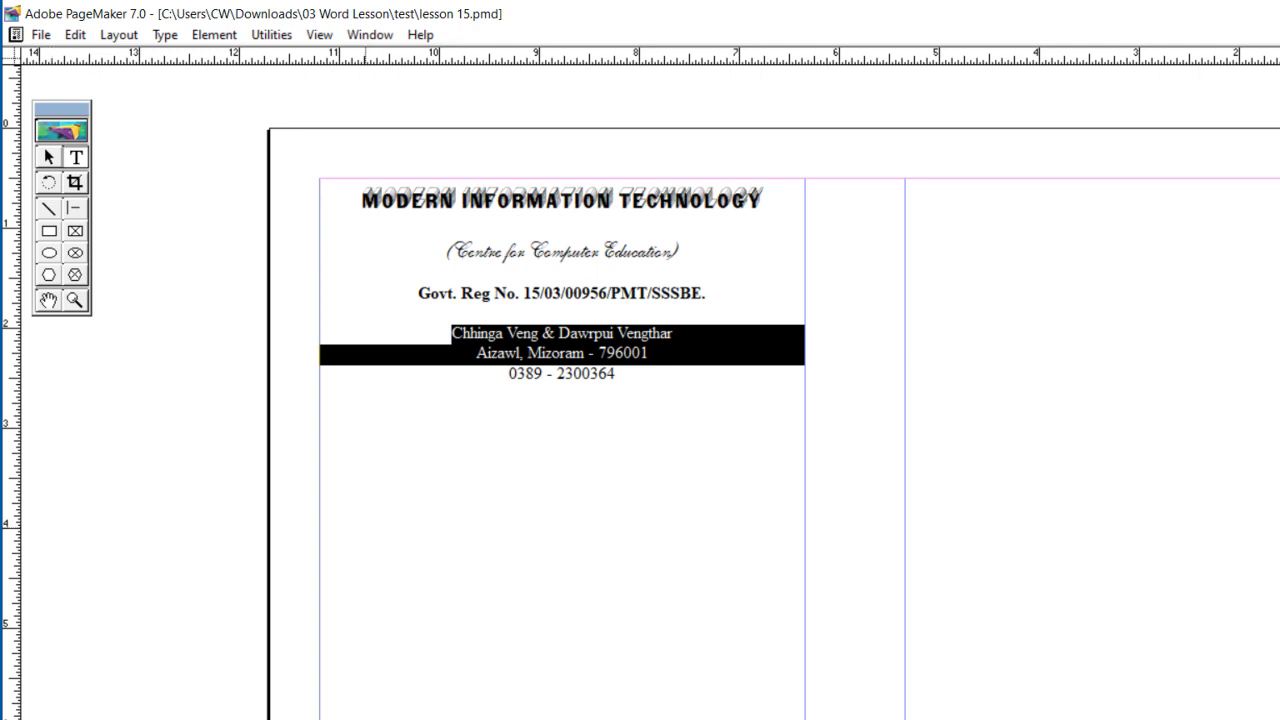
{"action": "key", "text": "ctrl+t"}
{"action": "key", "text": "c"}
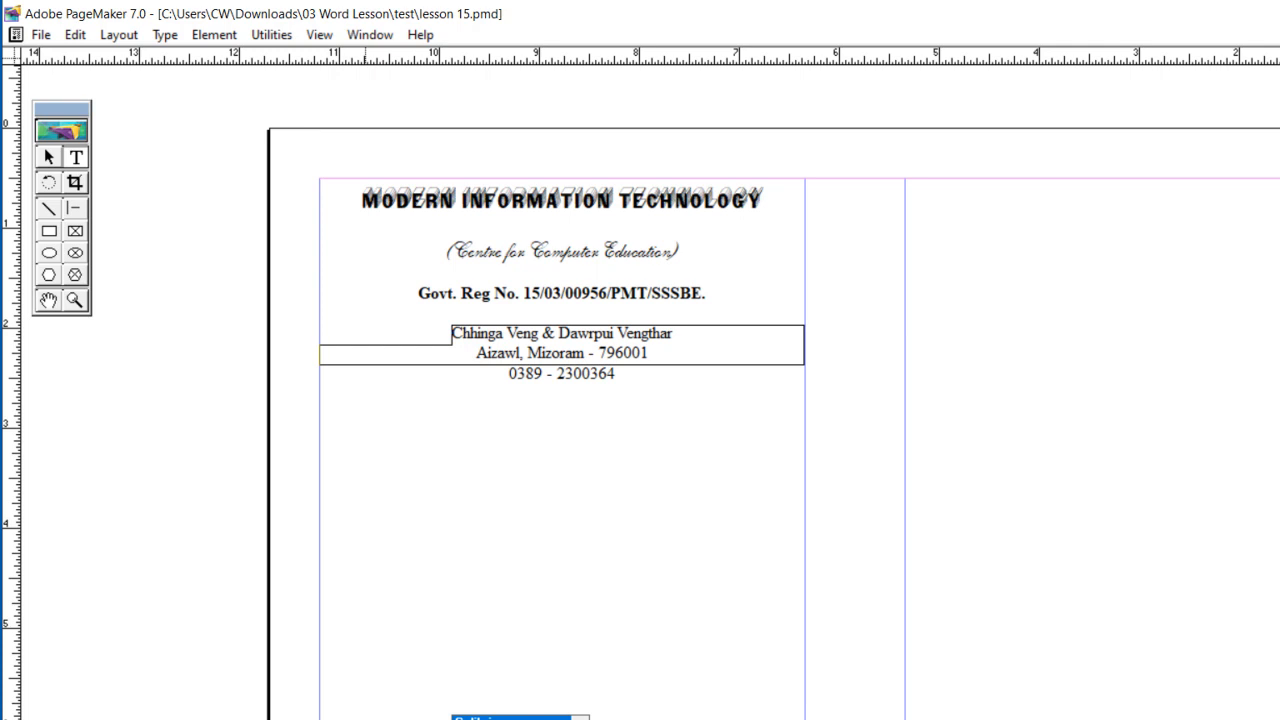
{"action": "key", "text": "Return"}
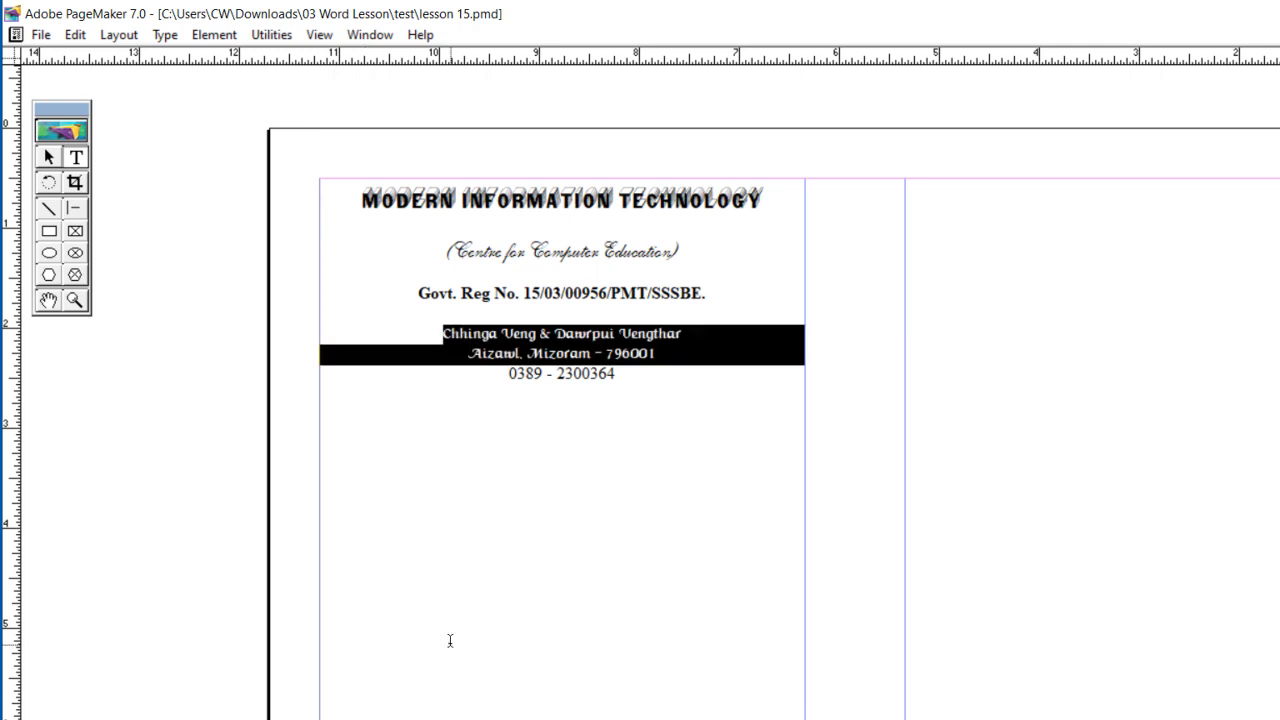
Step: Insert a telephone symbol directly before the phone number and enlarge the symbol slightly
{"action": "left_click", "coordinate": [505, 374]}
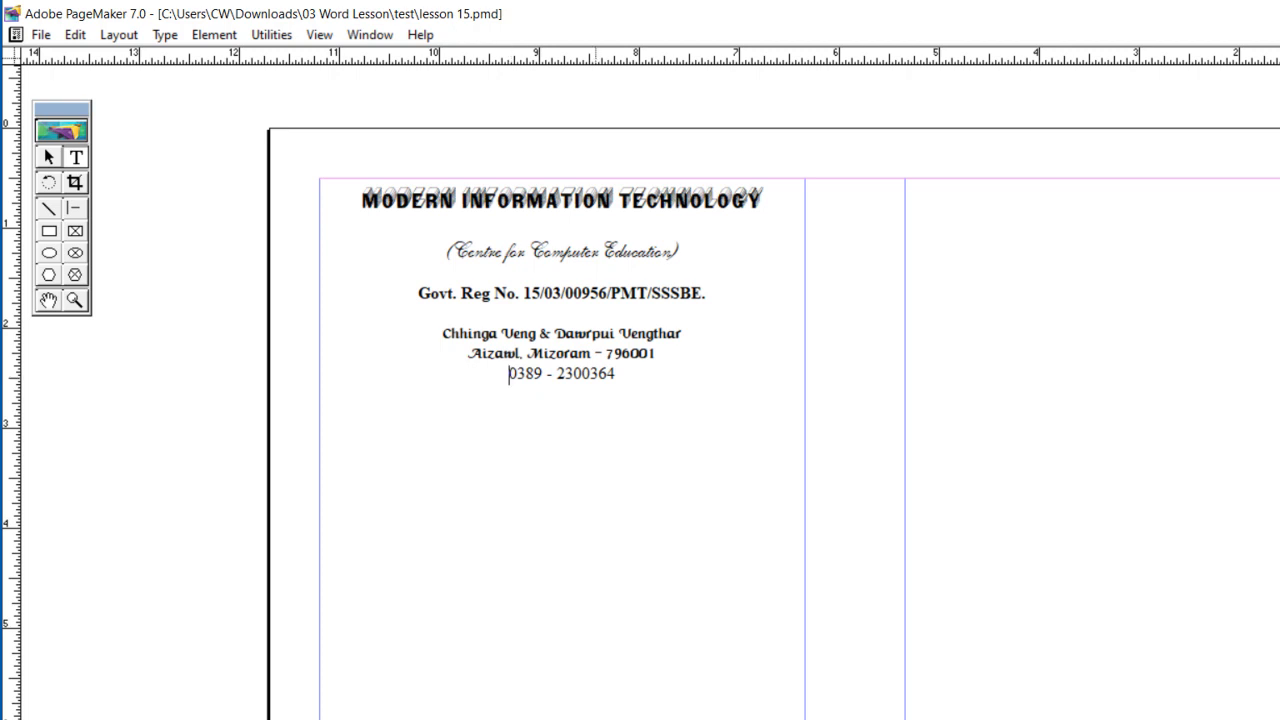
{"action": "left_click", "coordinate": [582, 719]}
{"action": "left_click", "coordinate": [510, 719]}
{"action": "type", "text": "("}
{"action": "key", "text": "shift+Left"}
{"action": "key", "text": "ctrl+shift+period"}
{"action": "key", "text": "ctrl+shift+period"}
{"action": "key", "text": "ctrl+shift+period"}
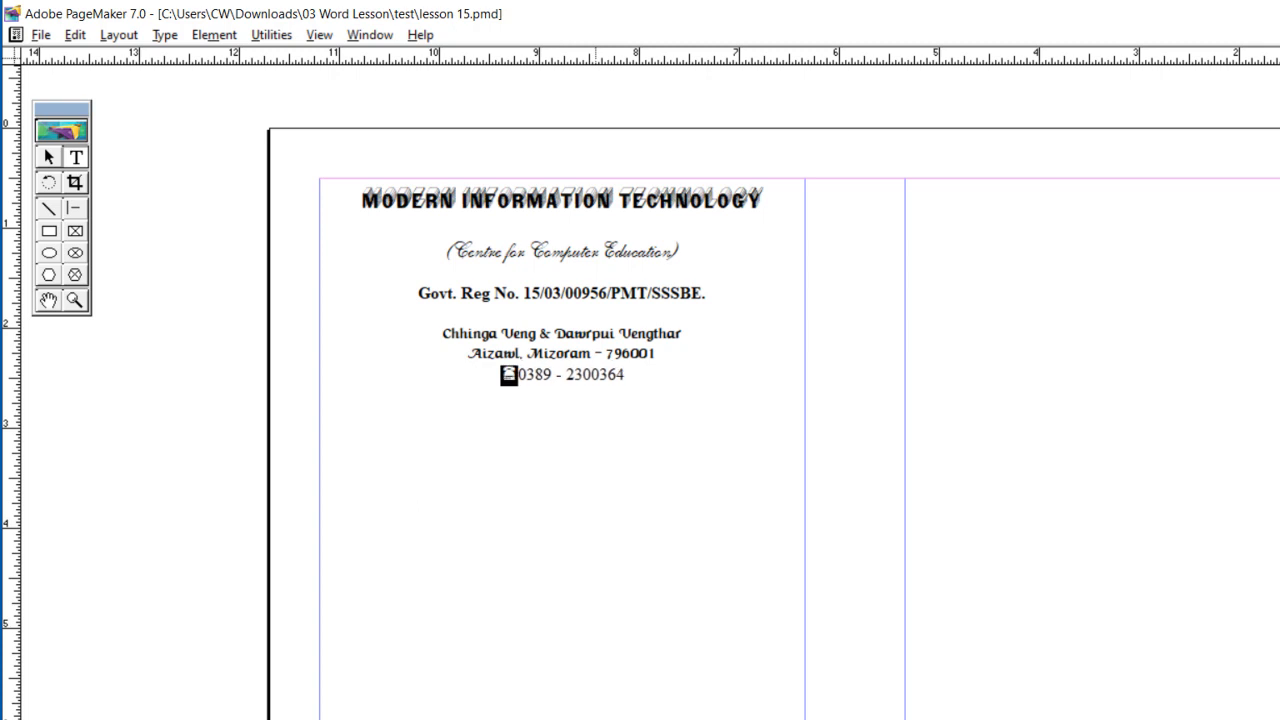
{"action": "key", "text": "Right"}
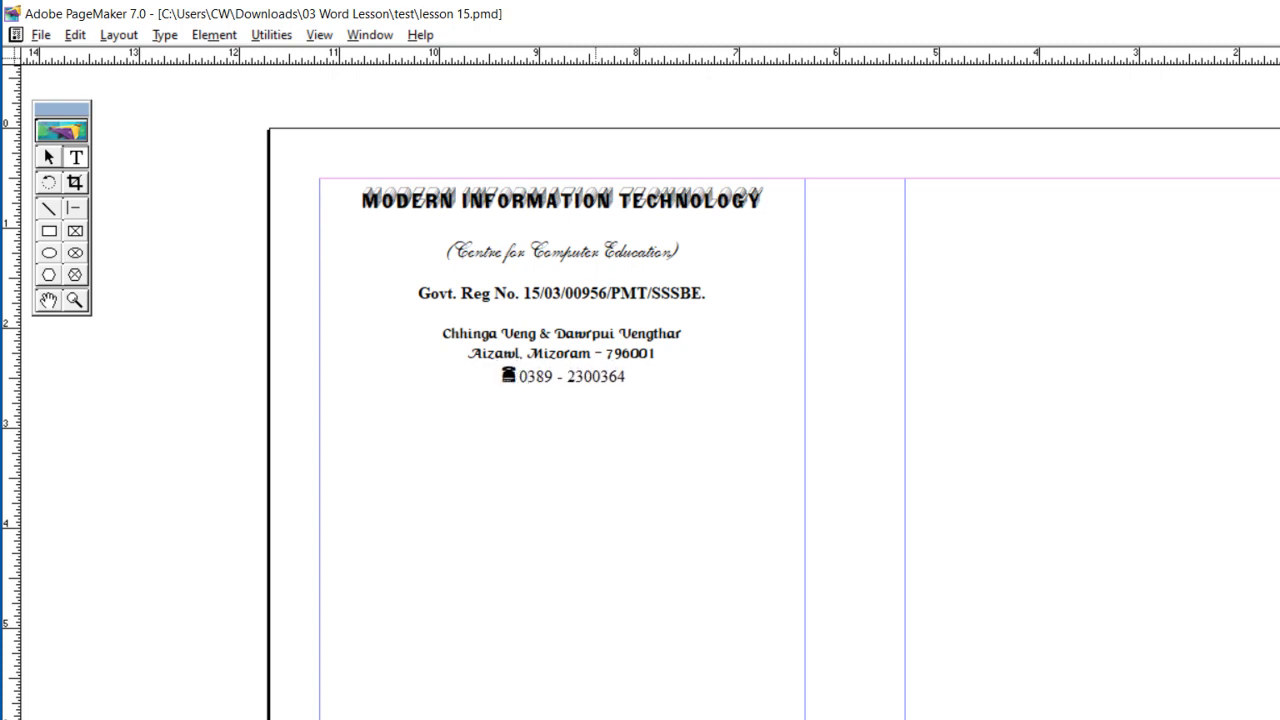
Step: Make the phone number after the telephone symbol bold, keeping it in Times New Roman
{"action": "key", "text": "ctrl+shift+Right"}
{"action": "key", "text": "ctrl+shift+Right"}
{"action": "key", "text": "ctrl+shift+Right"}
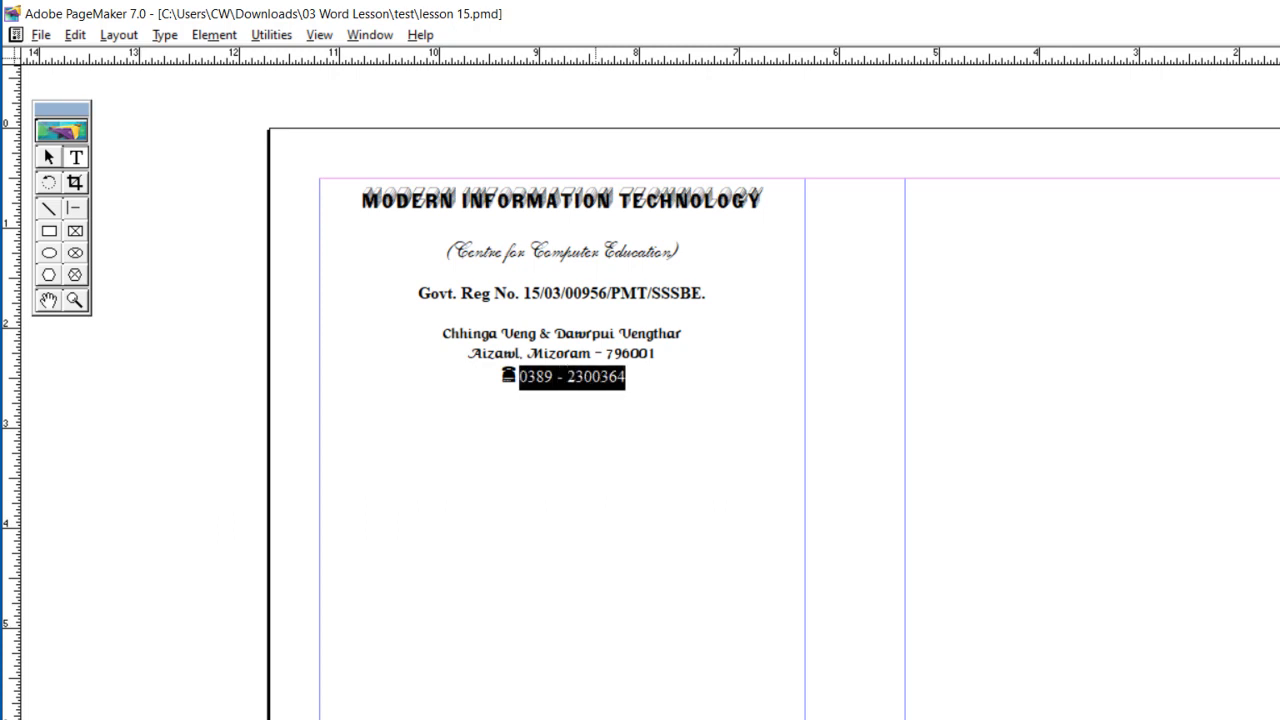
{"action": "key", "text": "ctrl+shift+b"}
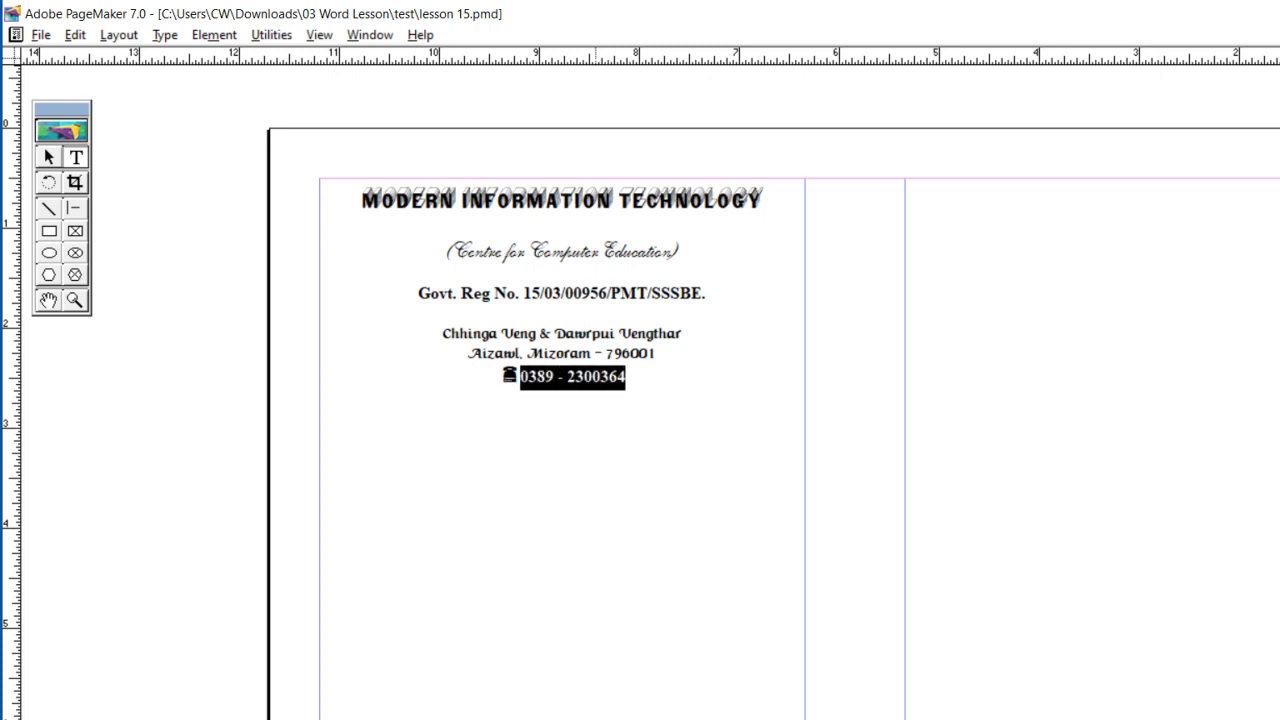
{"action": "key", "text": "ctrl+grave"}
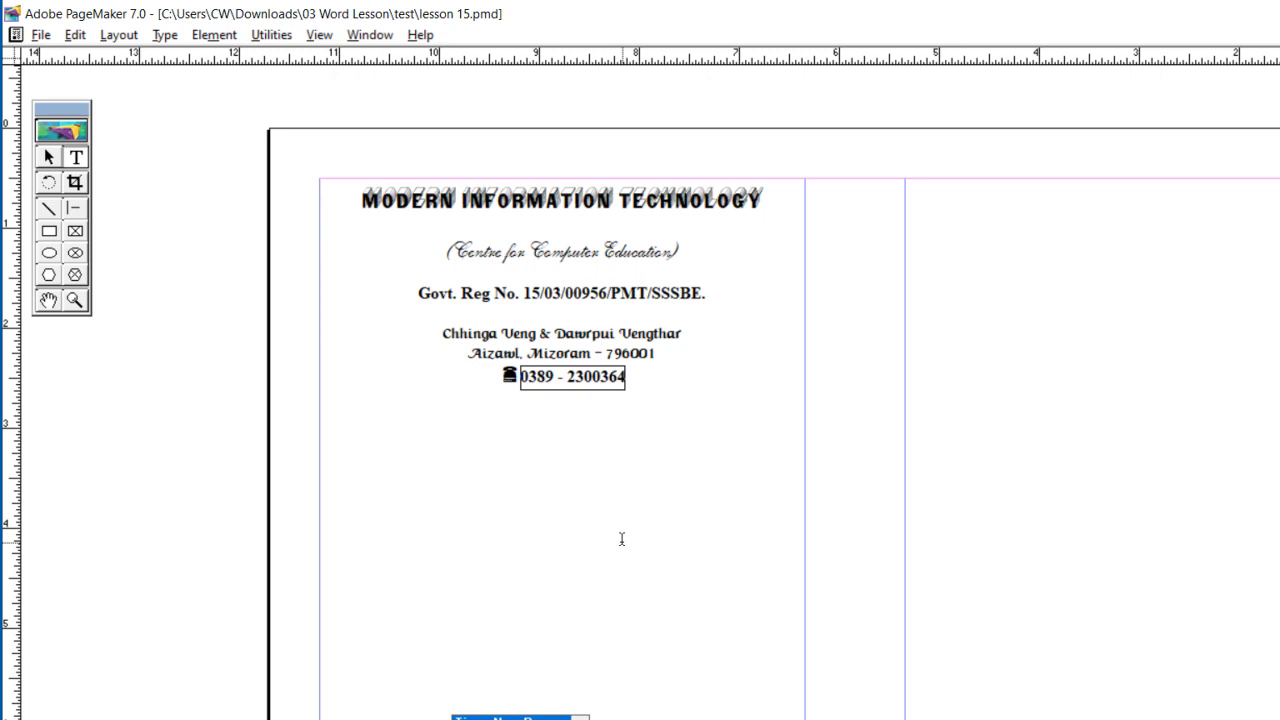
{"action": "key", "text": "Return"}
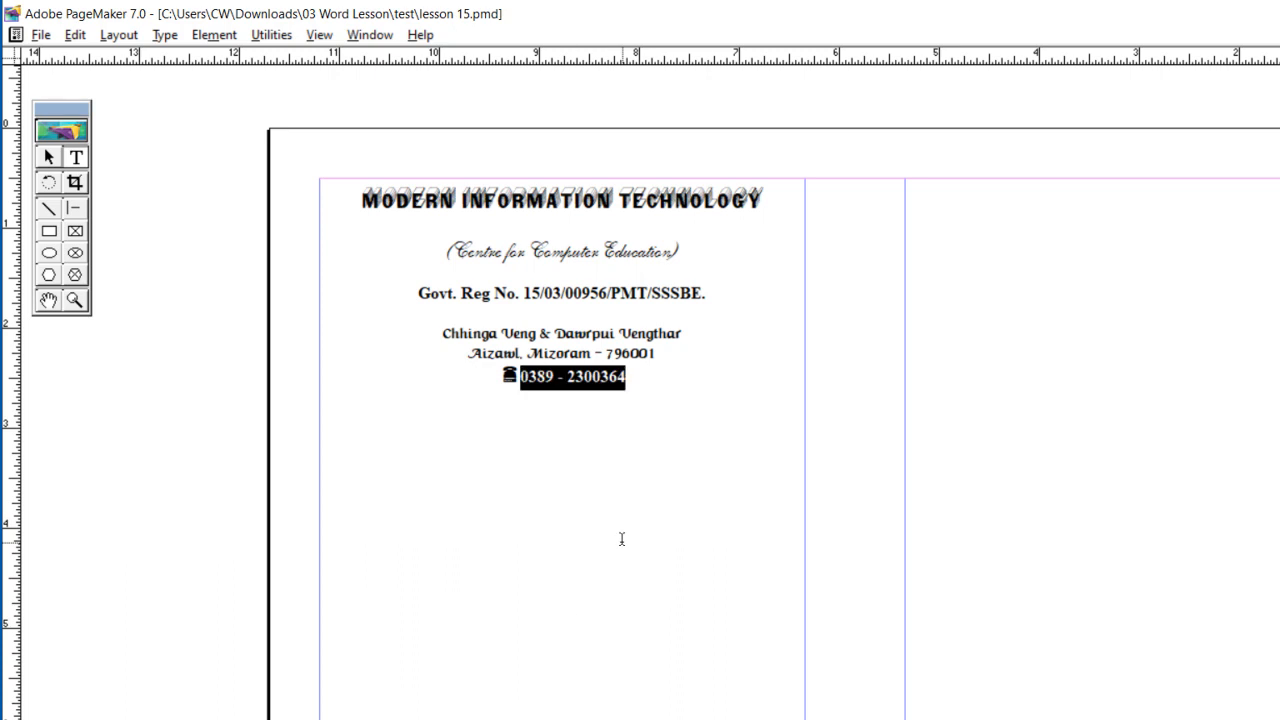
Step: Reduce the size of the blank line between the main heading and "(Centre for Computer Education)" to tighten the gap
{"action": "double_click", "coordinate": [430, 219]}
{"action": "key", "text": "ctrl+shift+comma"}
{"action": "key", "text": "ctrl+shift+comma"}
{"action": "key", "text": "ctrl+shift+comma"}
{"action": "key", "text": "ctrl+shift+comma"}
{"action": "key", "text": "ctrl+shift+comma"}
{"action": "key", "text": "ctrl+shift+comma"}
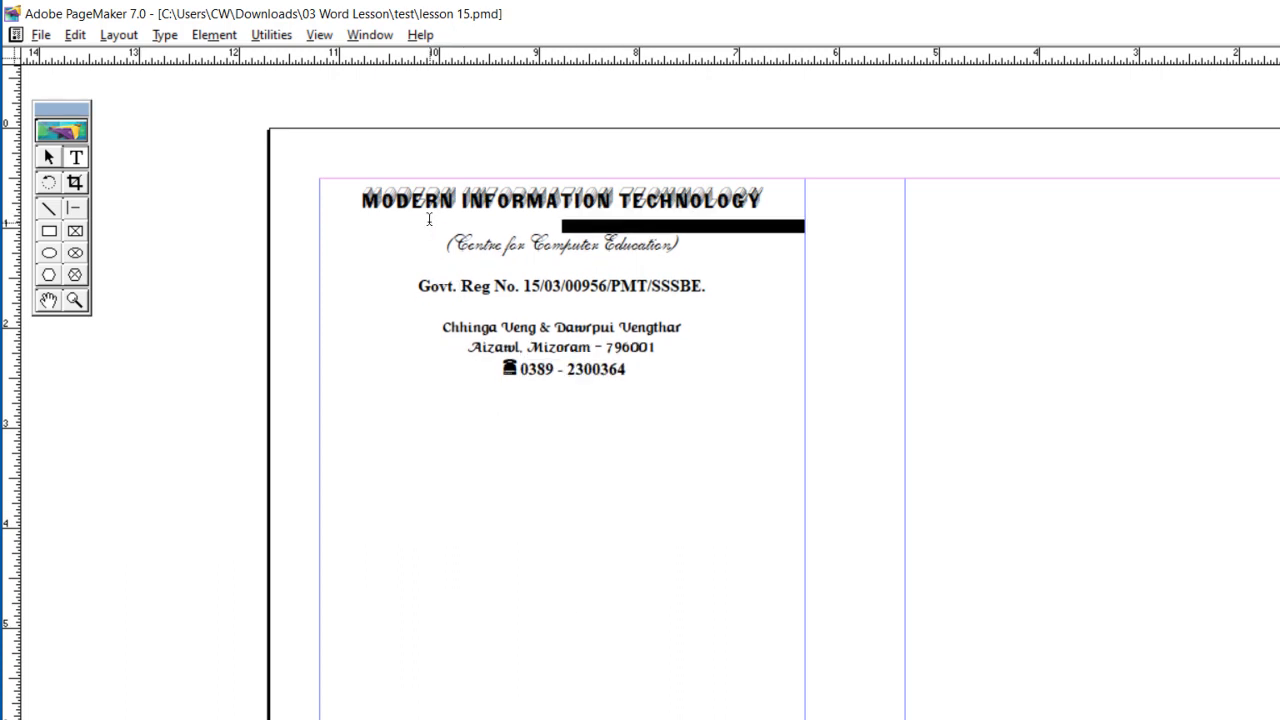
Step: Make the line "(Centre for Computer Education)" bold
{"action": "left_click", "coordinate": [440, 240]}
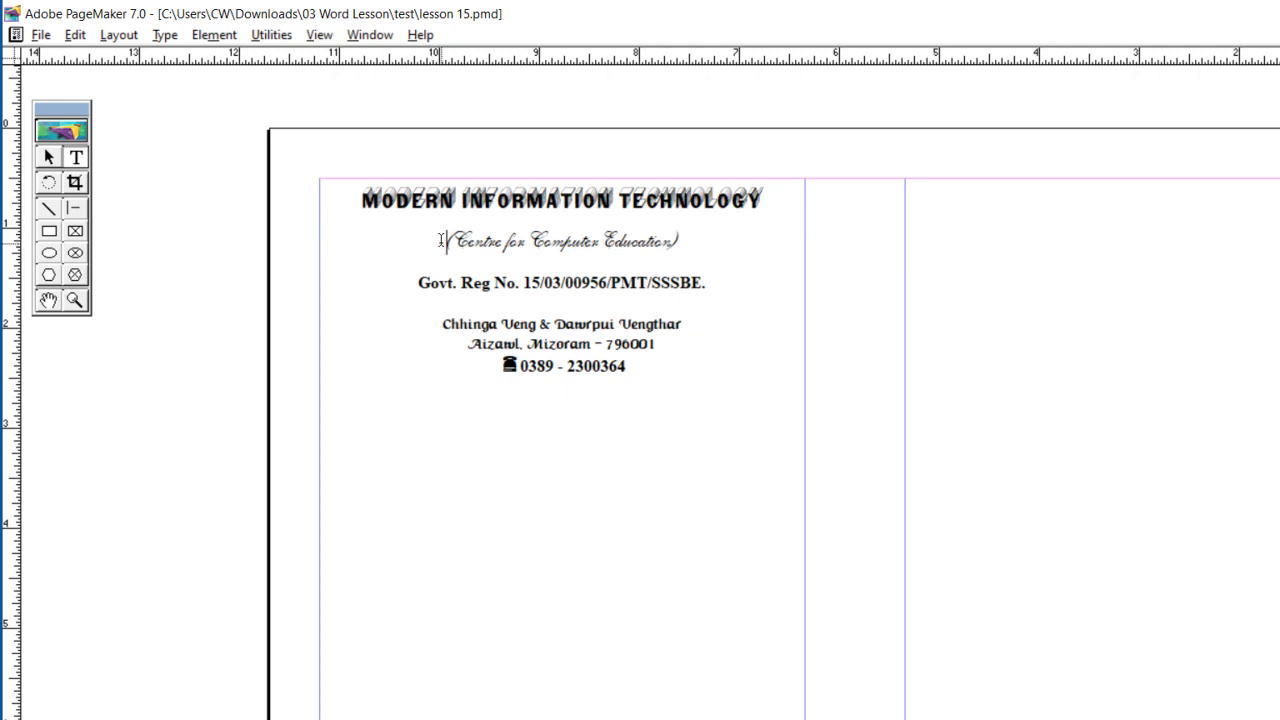
{"action": "key", "text": "ctrl+shift+Right"}
{"action": "key", "text": "ctrl+shift+Right"}
{"action": "key", "text": "ctrl+shift+Right"}
{"action": "key", "text": "ctrl+shift+Right"}
{"action": "key", "text": "ctrl+shift+Right"}
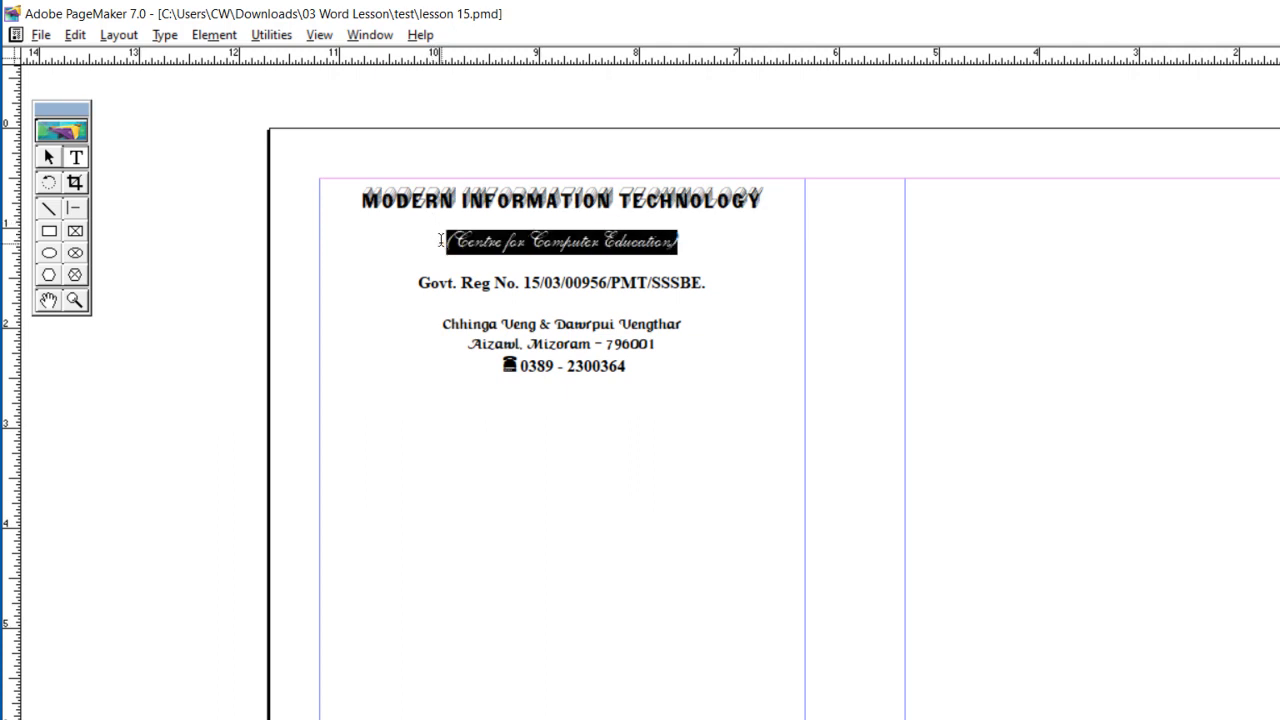
{"action": "key", "text": "ctrl+shift+period"}
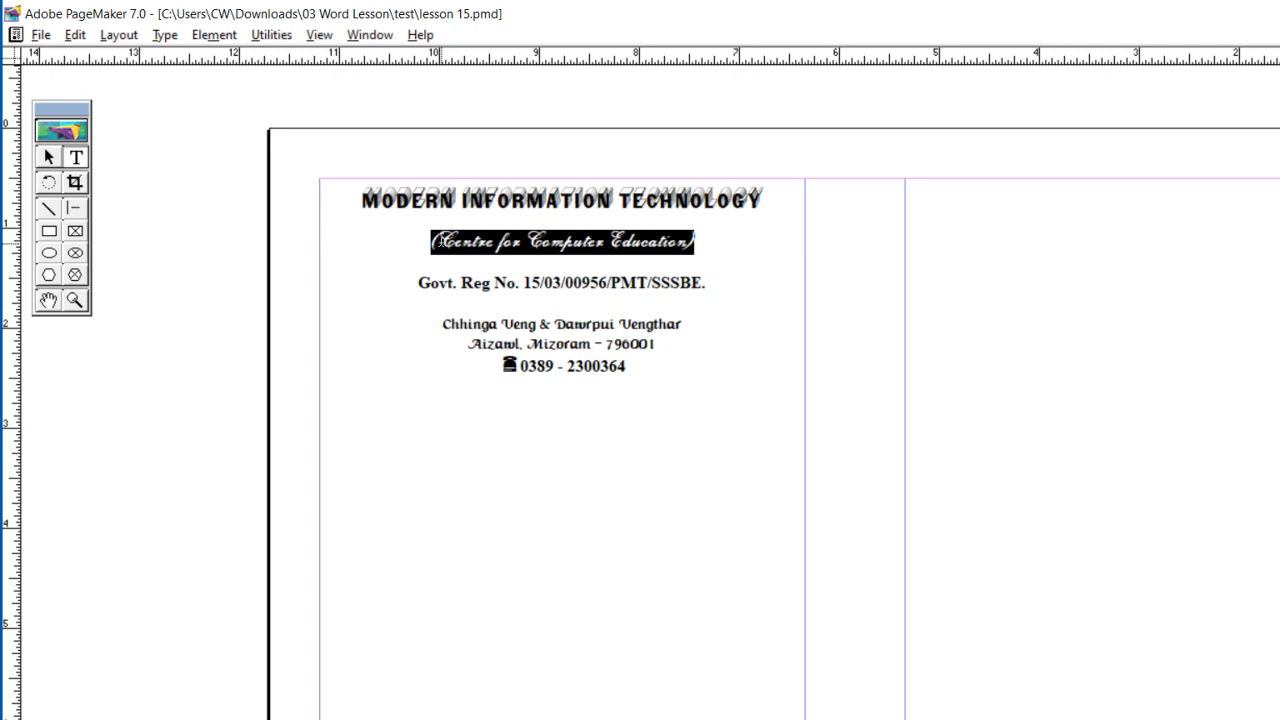
Step: Reduce the size of the blank lines above and below the "Govt. Reg No." line to tighten the spacing
{"action": "left_click", "coordinate": [432, 264]}
{"action": "key", "text": "shift+Right"}
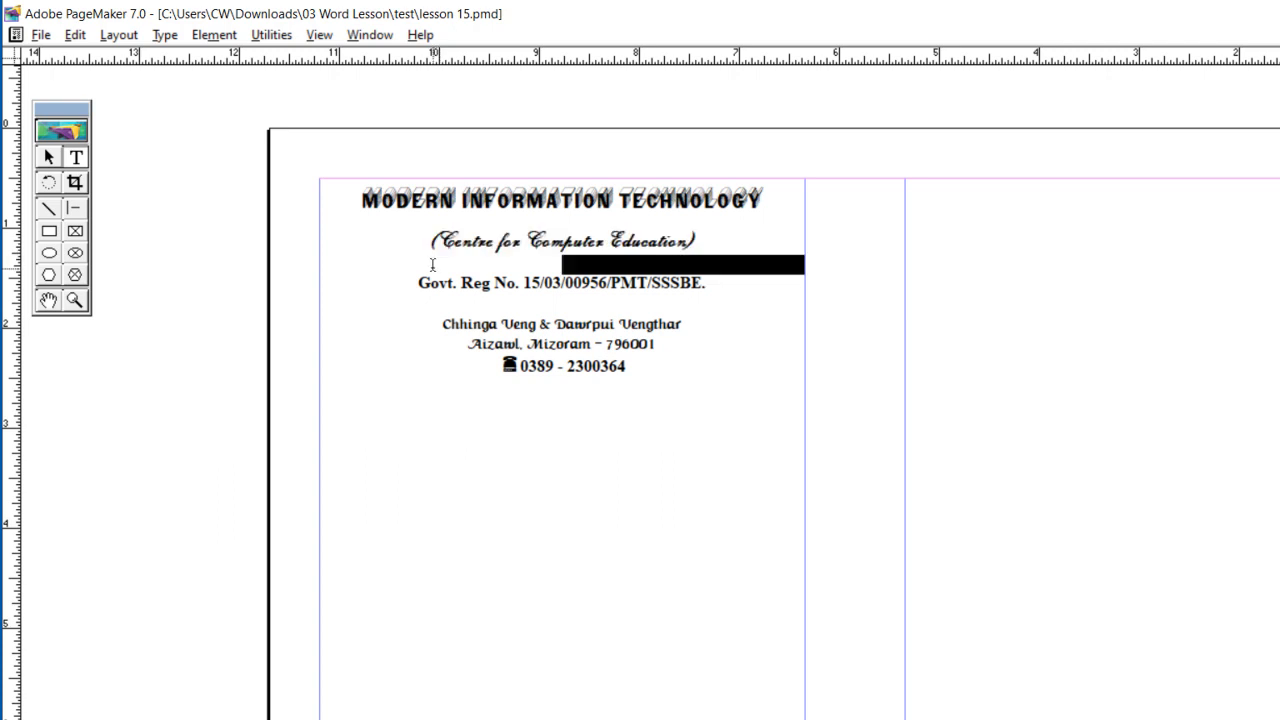
{"action": "key", "text": "ctrl+shift+period"}
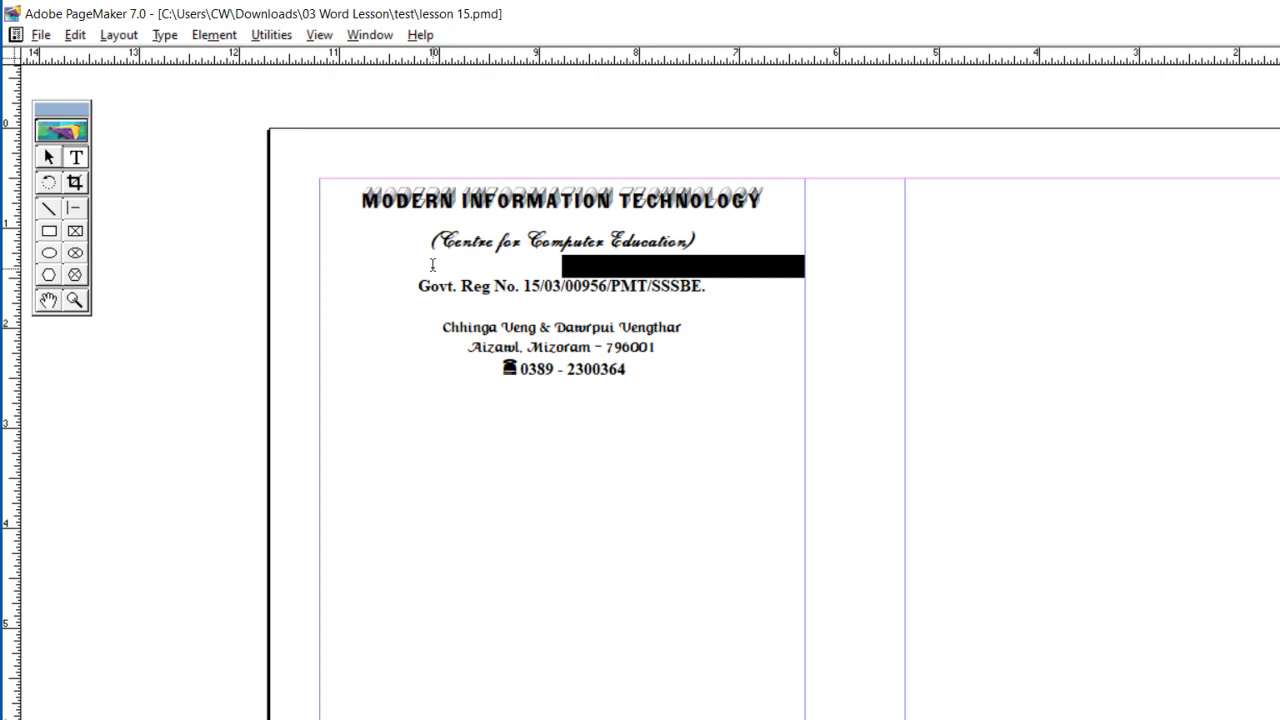
{"action": "key", "text": "ctrl+shift+comma"}
{"action": "key", "text": "ctrl+shift+comma"}
{"action": "key", "text": "ctrl+shift+comma"}
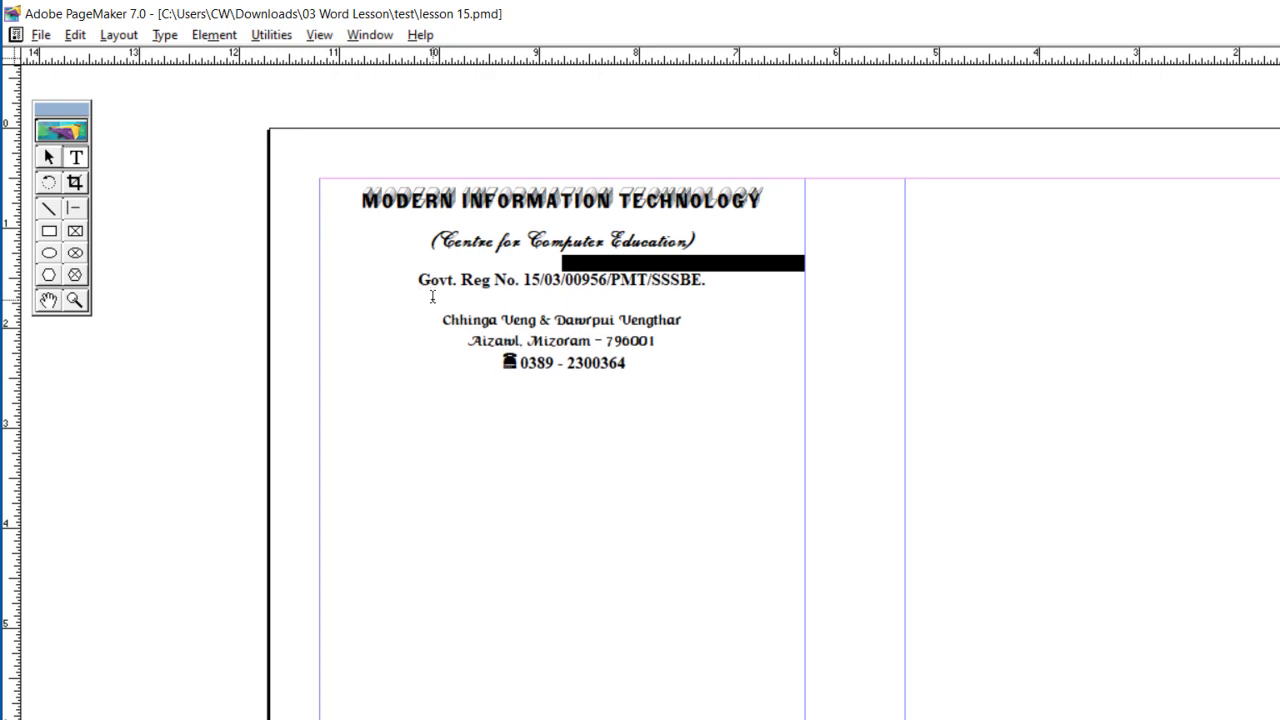
{"action": "key", "text": "ctrl+shift+comma"}
{"action": "key", "text": "ctrl+shift+comma"}
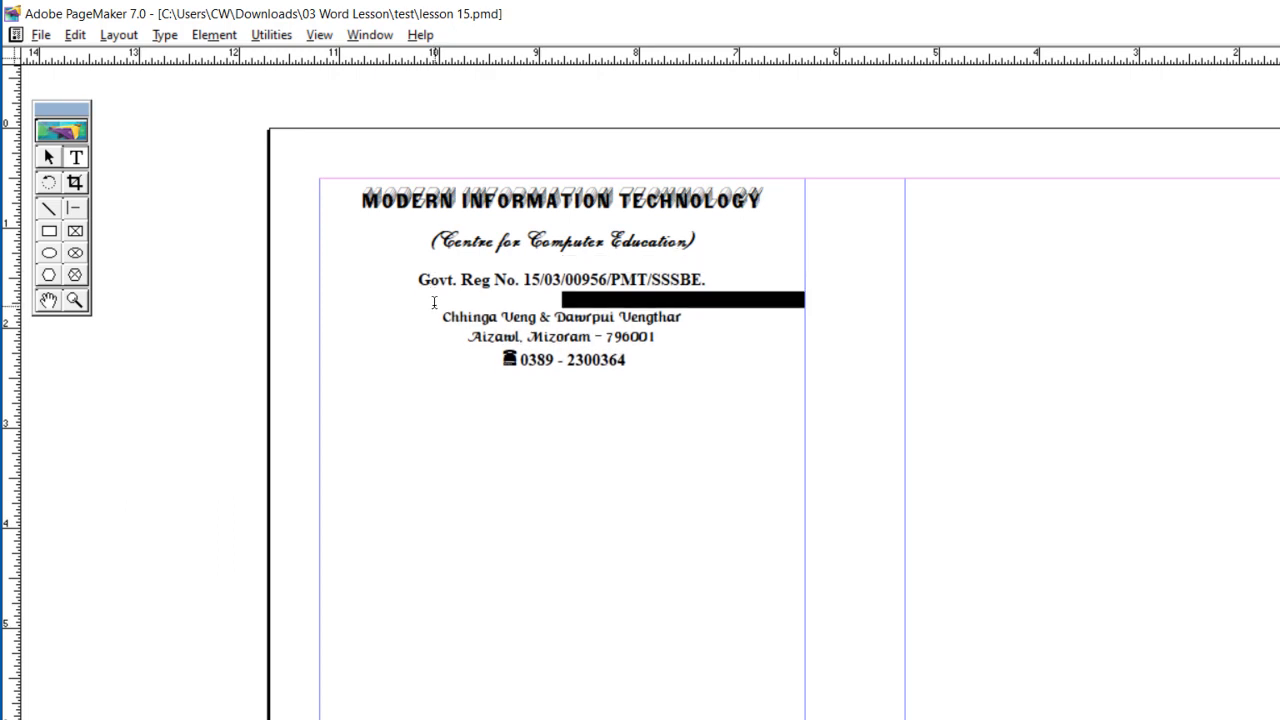
{"action": "key", "text": "ctrl+shift+comma"}
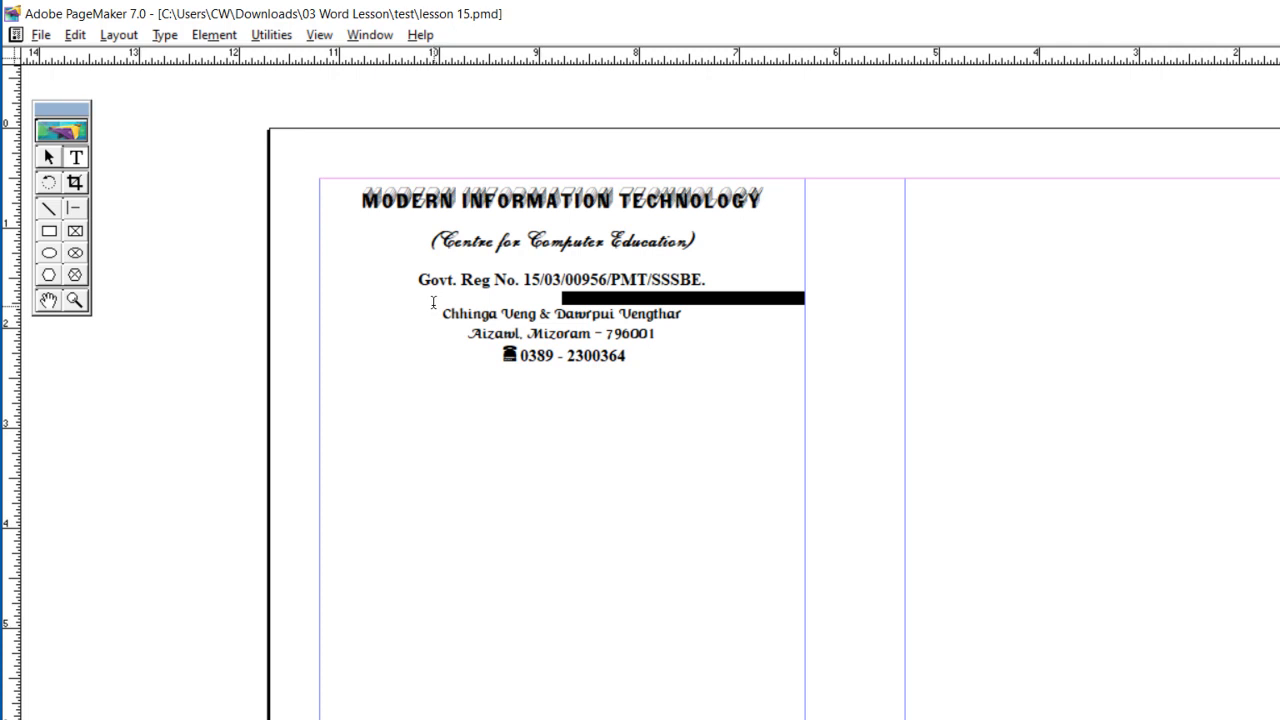
{"action": "left_click", "coordinate": [452, 388]}
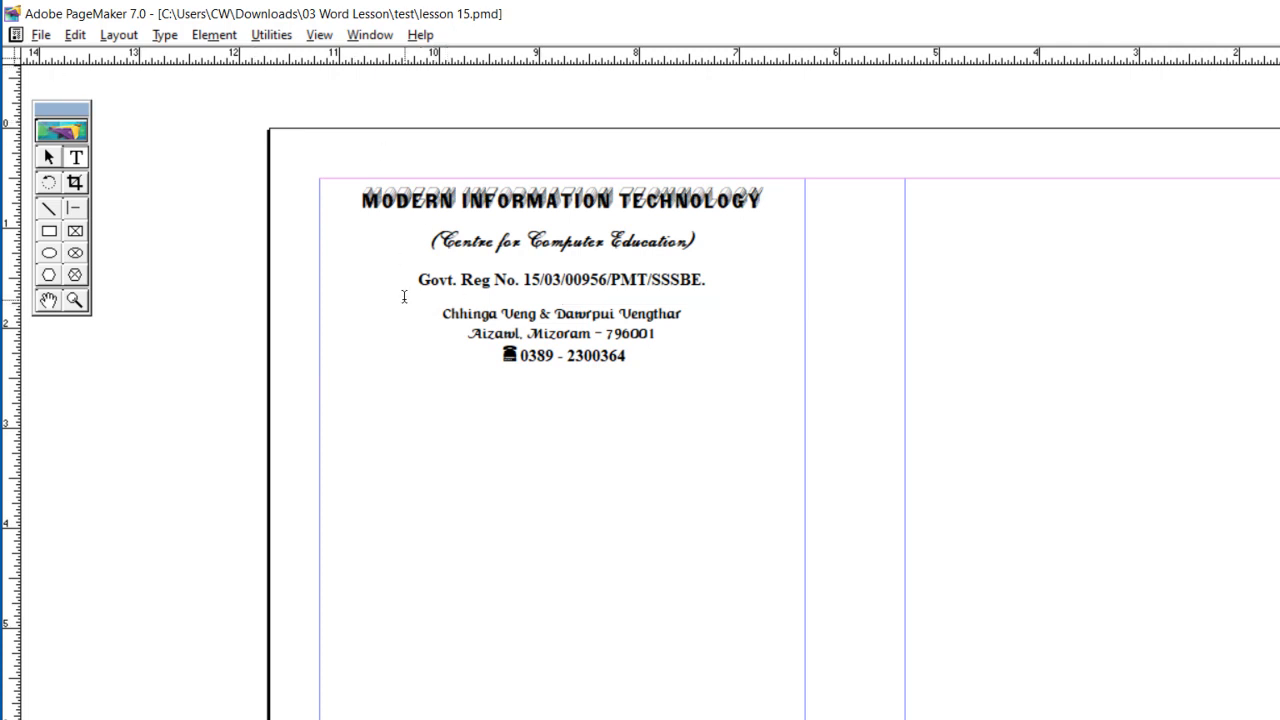
Step: Set the Rectangle tool to the fourth of the six corner styles for rounded corners
{"action": "left_click", "coordinate": [48, 232]}
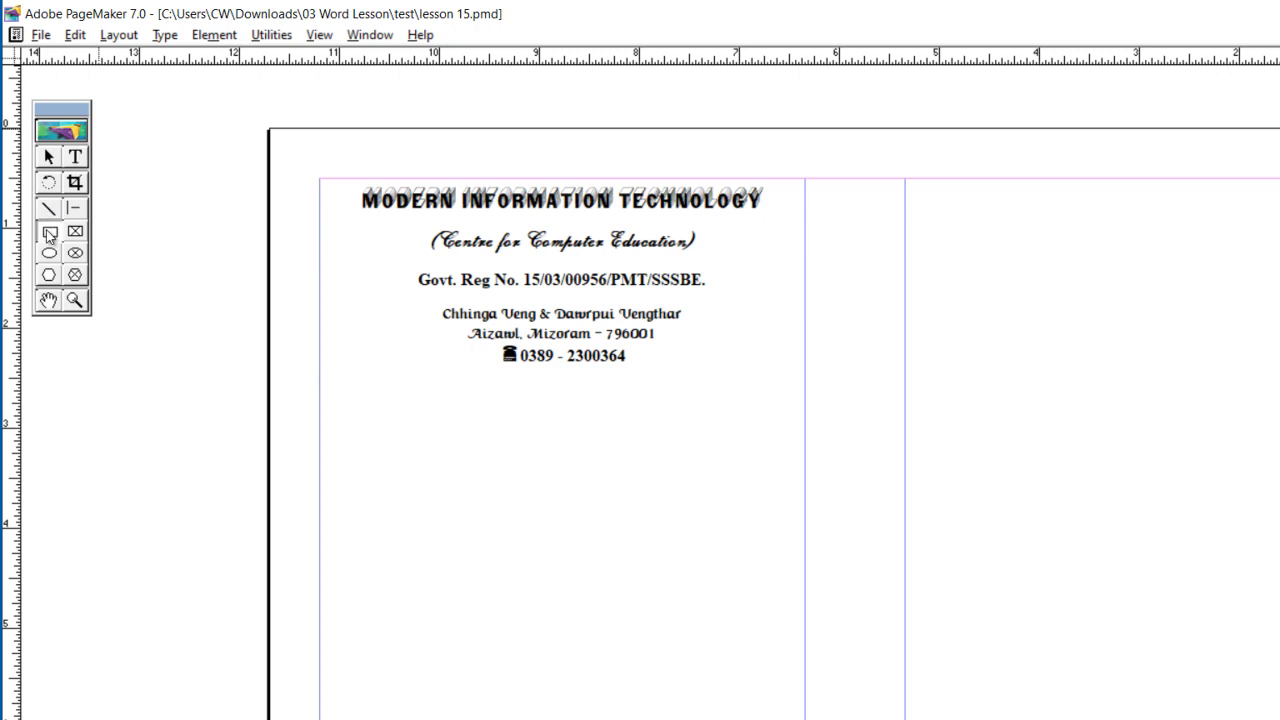
{"action": "double_click", "coordinate": [48, 232]}
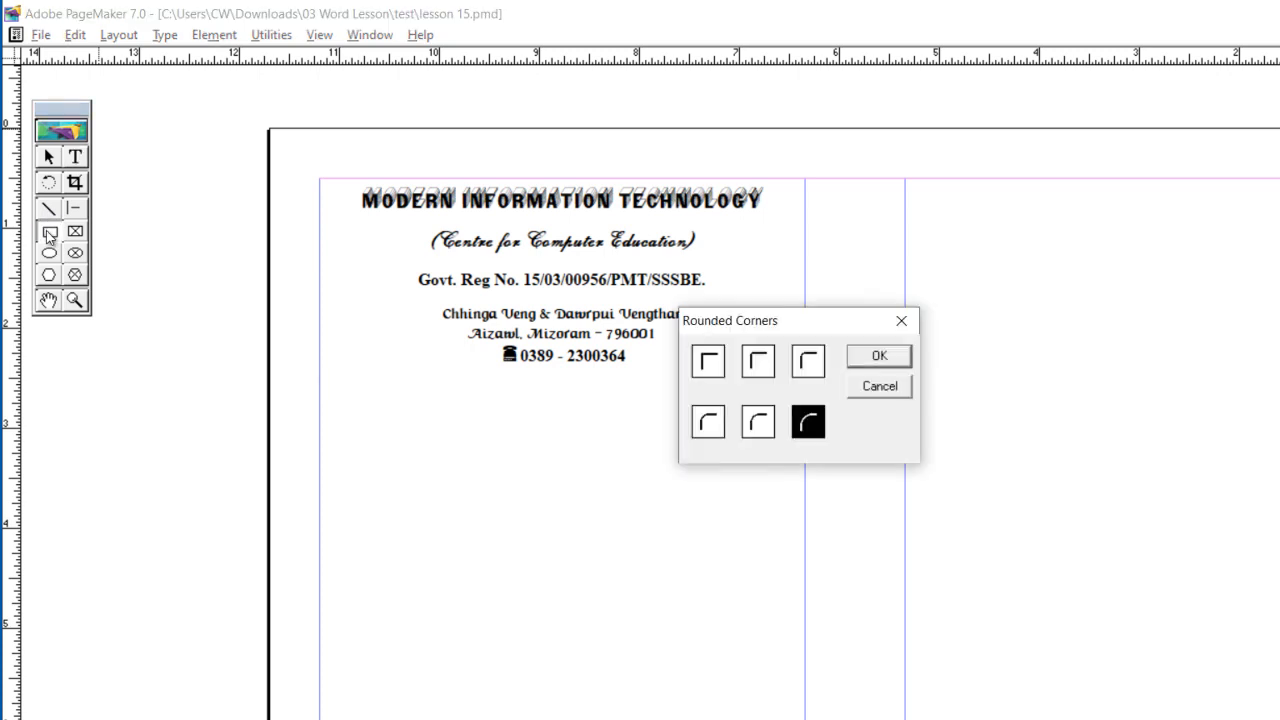
{"action": "left_click", "coordinate": [707, 423]}
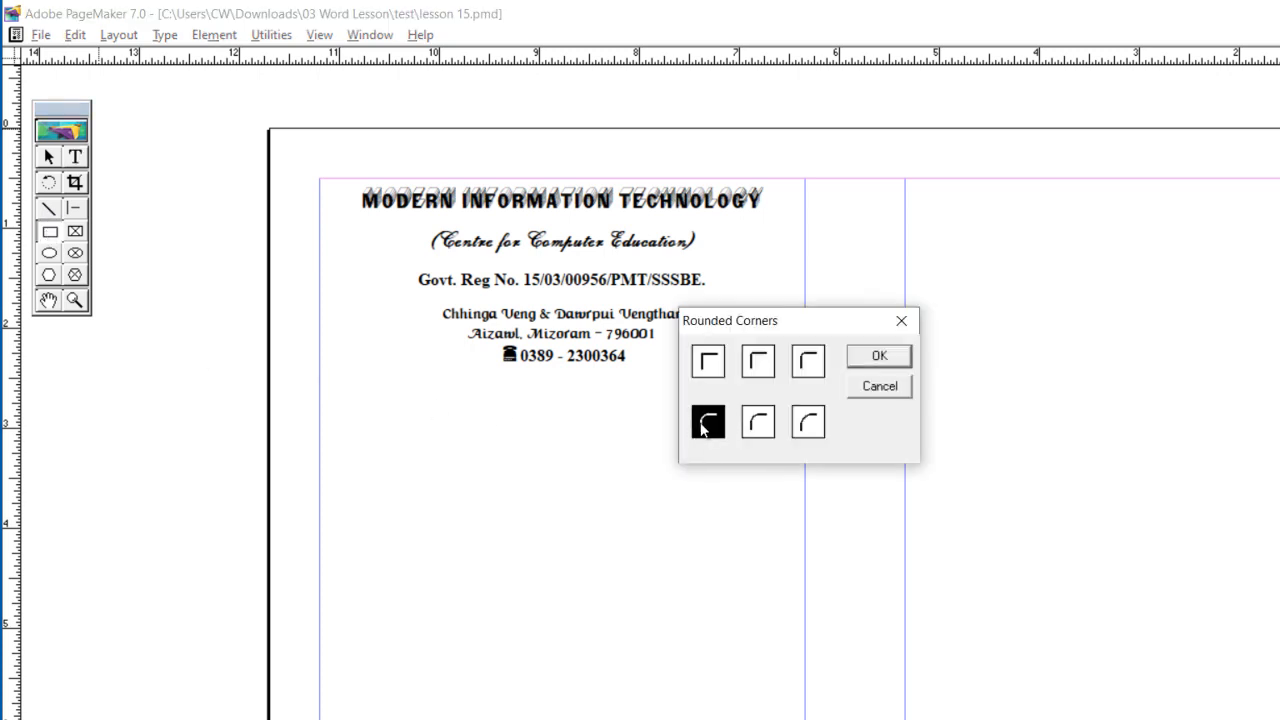
{"action": "left_click", "coordinate": [878, 356]}
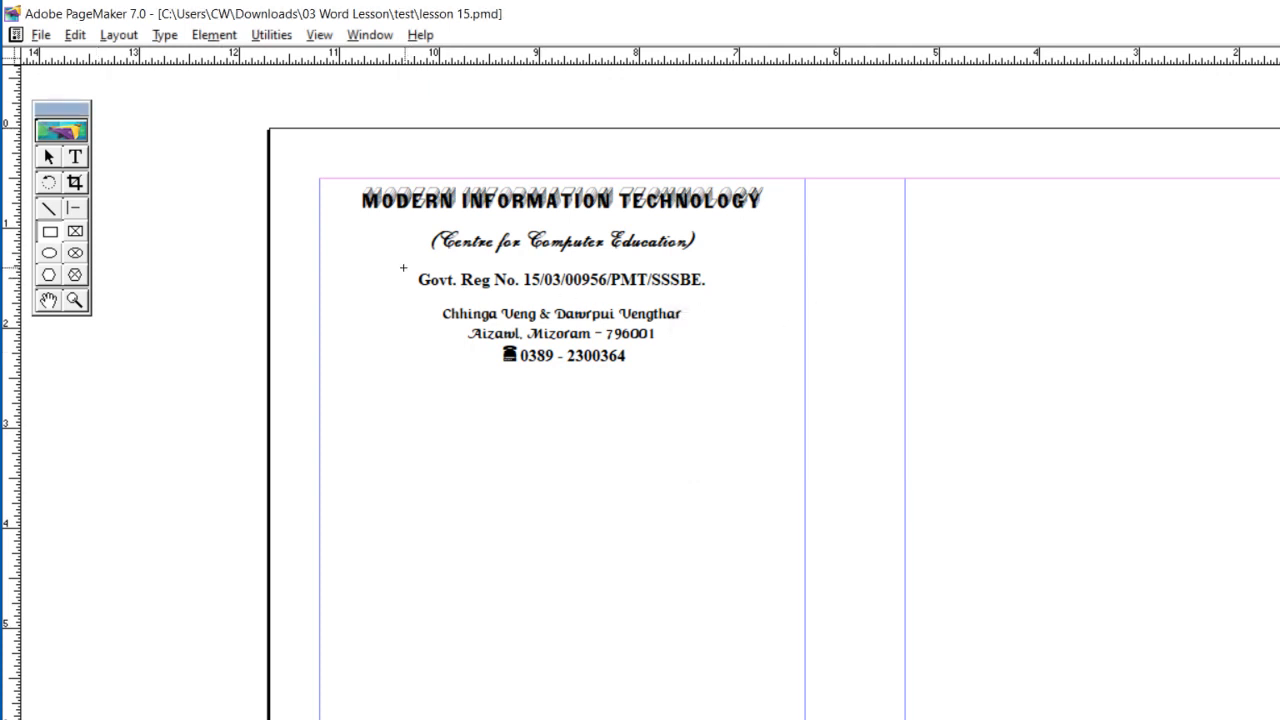
Step: Draw a rounded rectangle around the "Govt. Reg No." line and nudge it sideways so the text sits centred inside
{"action": "left_click_drag", "start_coordinate": [404, 268], "coordinate": [723, 293]}
{"action": "key", "text": "Left"}
{"action": "key", "text": "Left"}
{"action": "key", "text": "Left"}
{"action": "key", "text": "Left"}
{"action": "key", "text": "Right"}
{"action": "key", "text": "Right"}
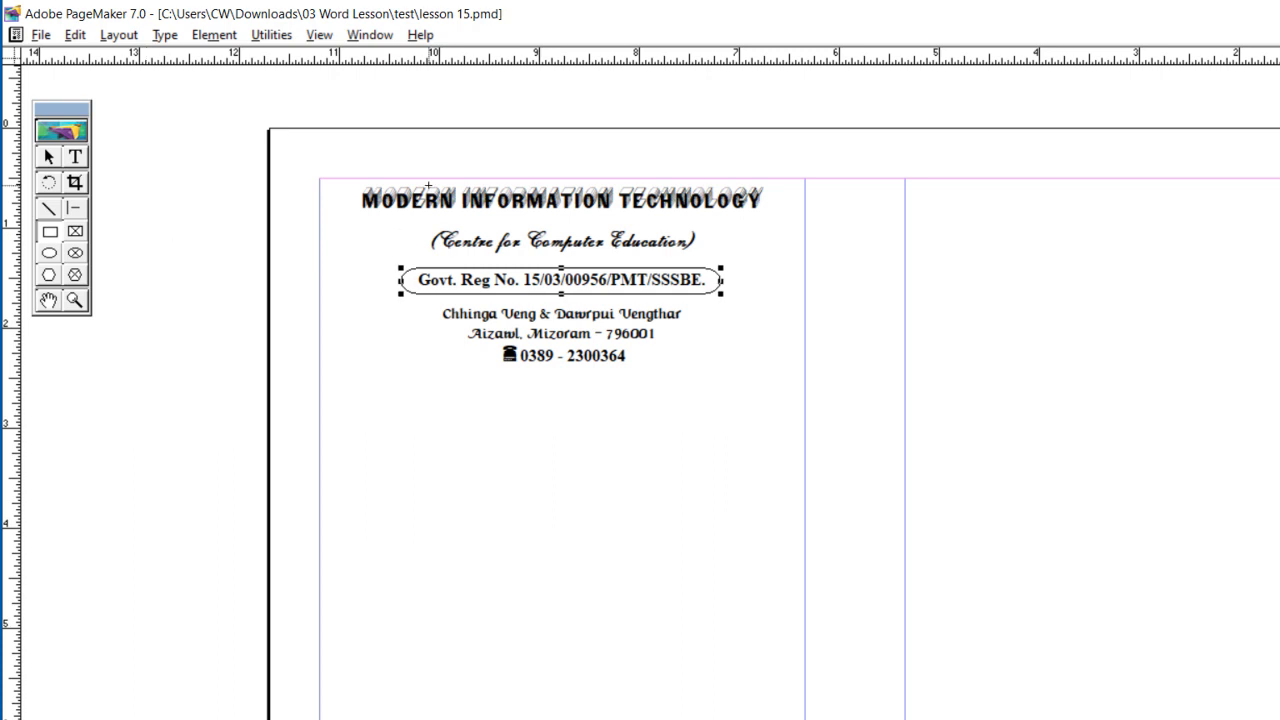
Step: Nudge the rounded box up, shade it dark grey and send it to the back behind the "Govt. Reg No." text
{"action": "key", "text": "Up"}
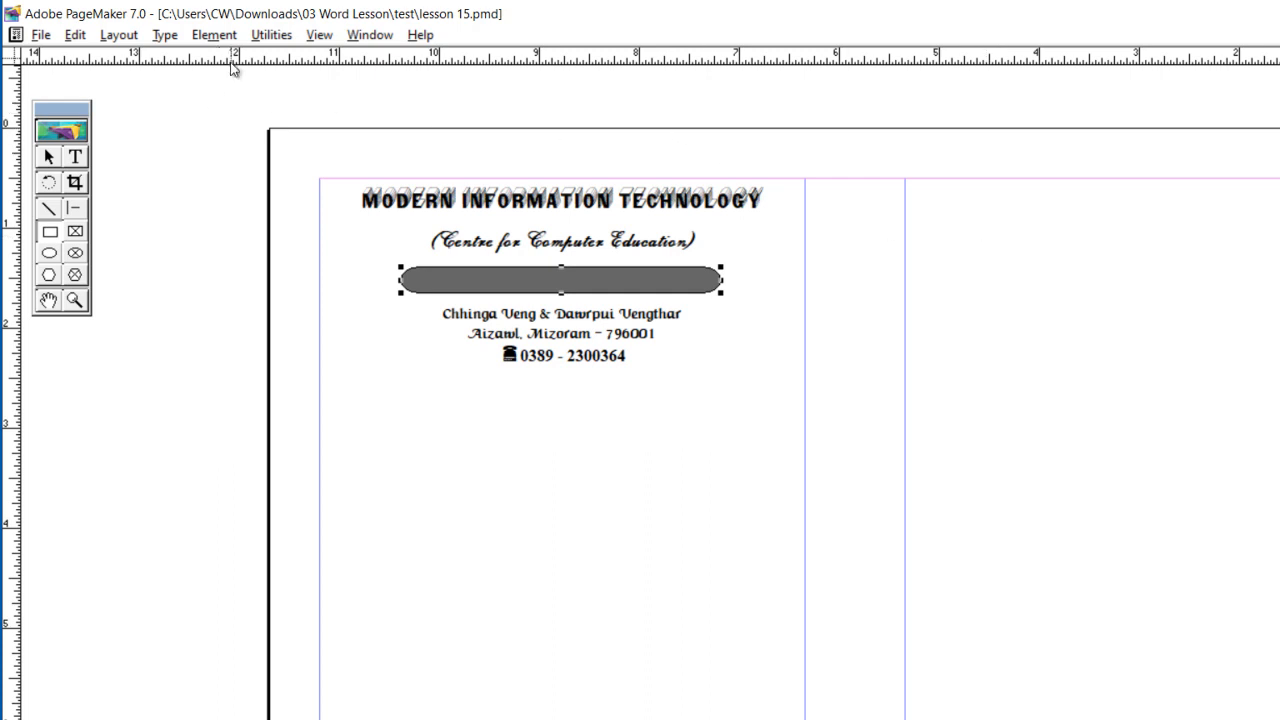
{"action": "left_click", "coordinate": [214, 34]}
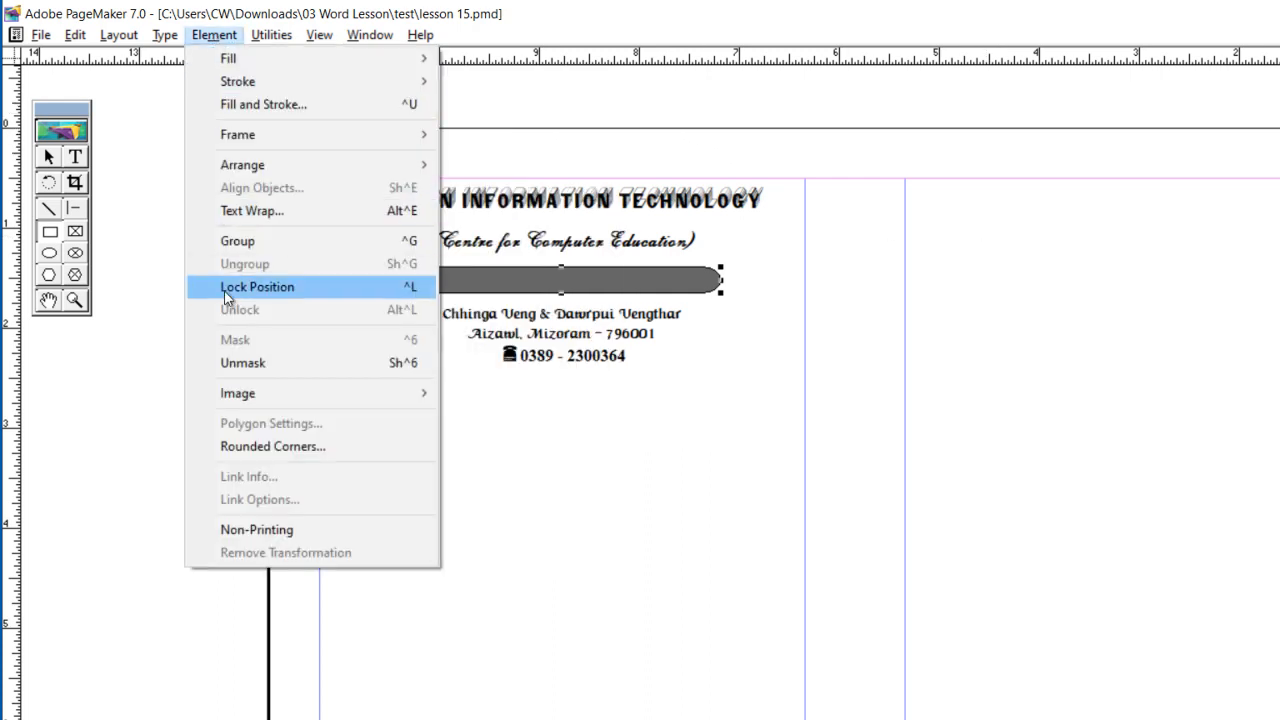
{"action": "mouse_move", "coordinate": [269, 168]}
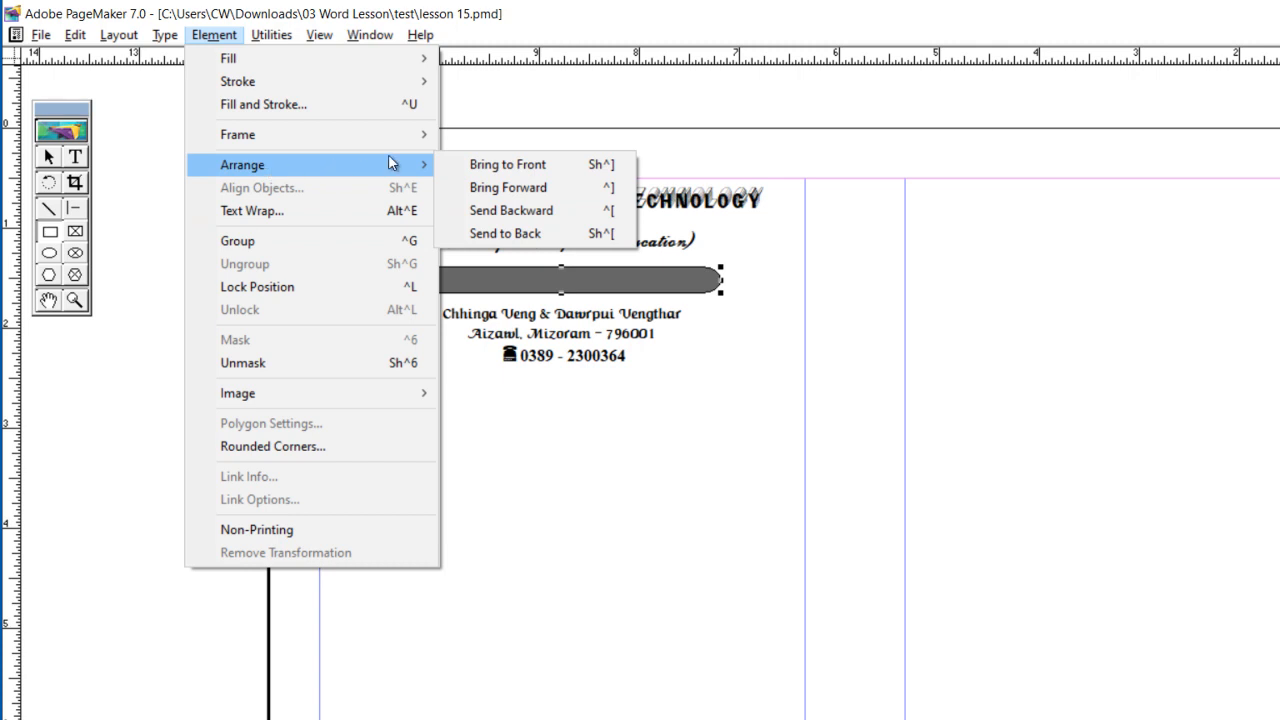
{"action": "left_click", "coordinate": [492, 233]}
Step: Make the whole "Govt. Reg No." line white so it stands out on the dark box
{"action": "left_click", "coordinate": [77, 157]}
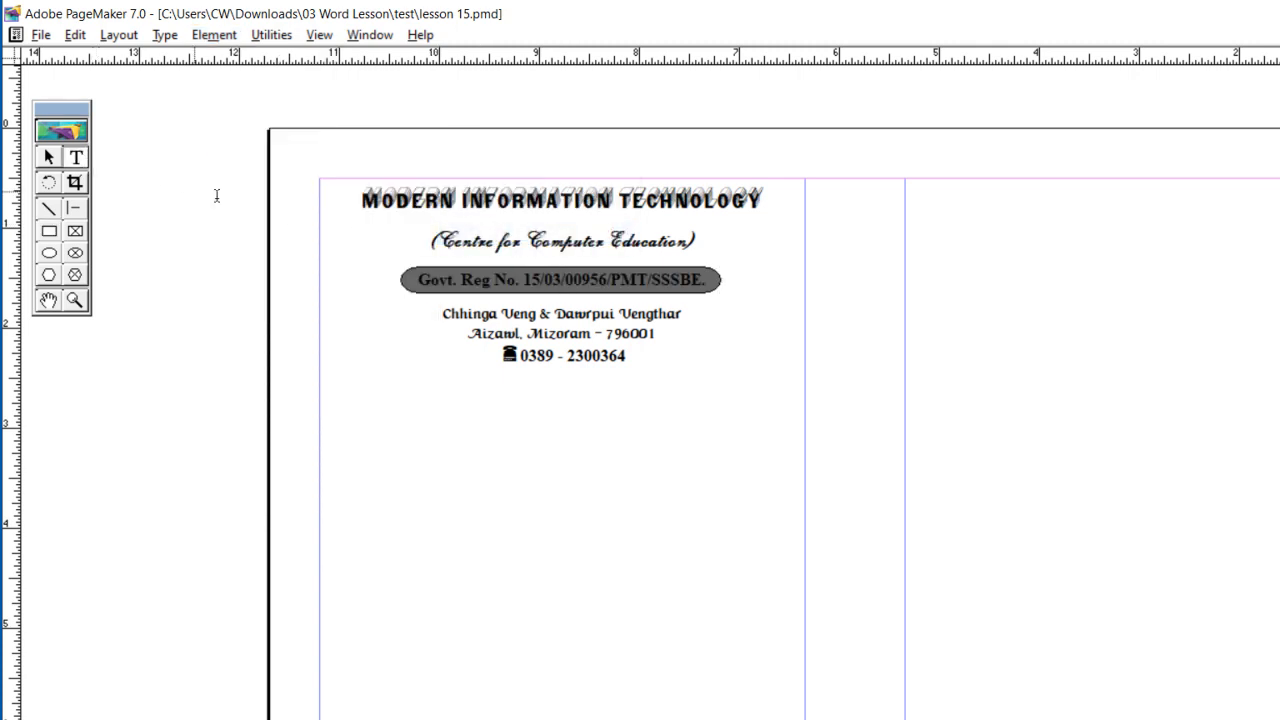
{"action": "left_click_drag", "start_coordinate": [437, 279], "coordinate": [706, 287]}
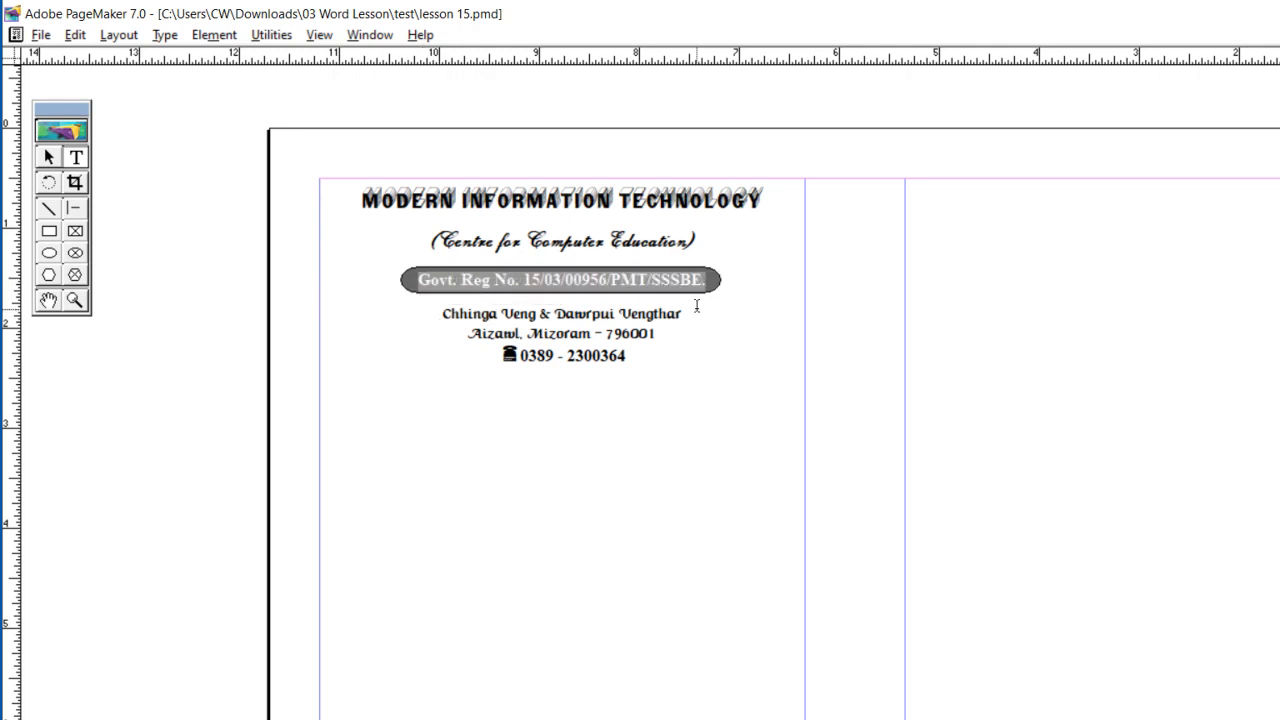
{"action": "left_click", "coordinate": [677, 290]}
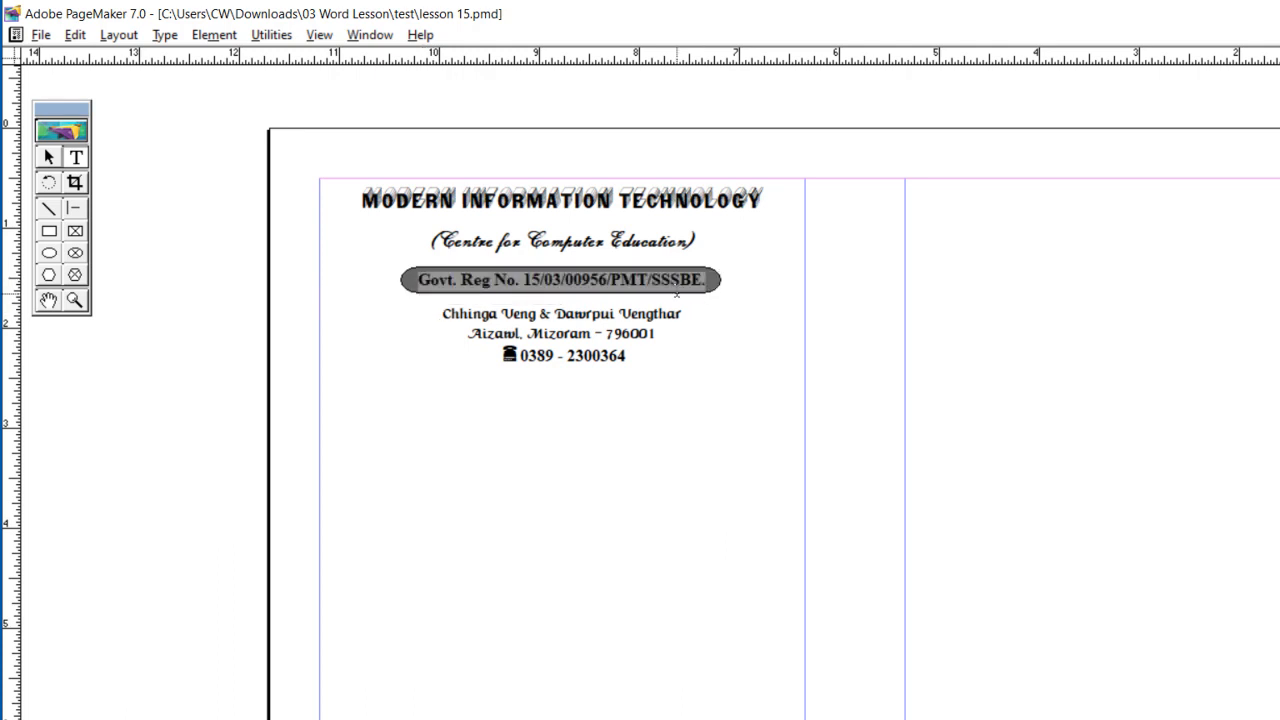
{"action": "left_click", "coordinate": [519, 333]}
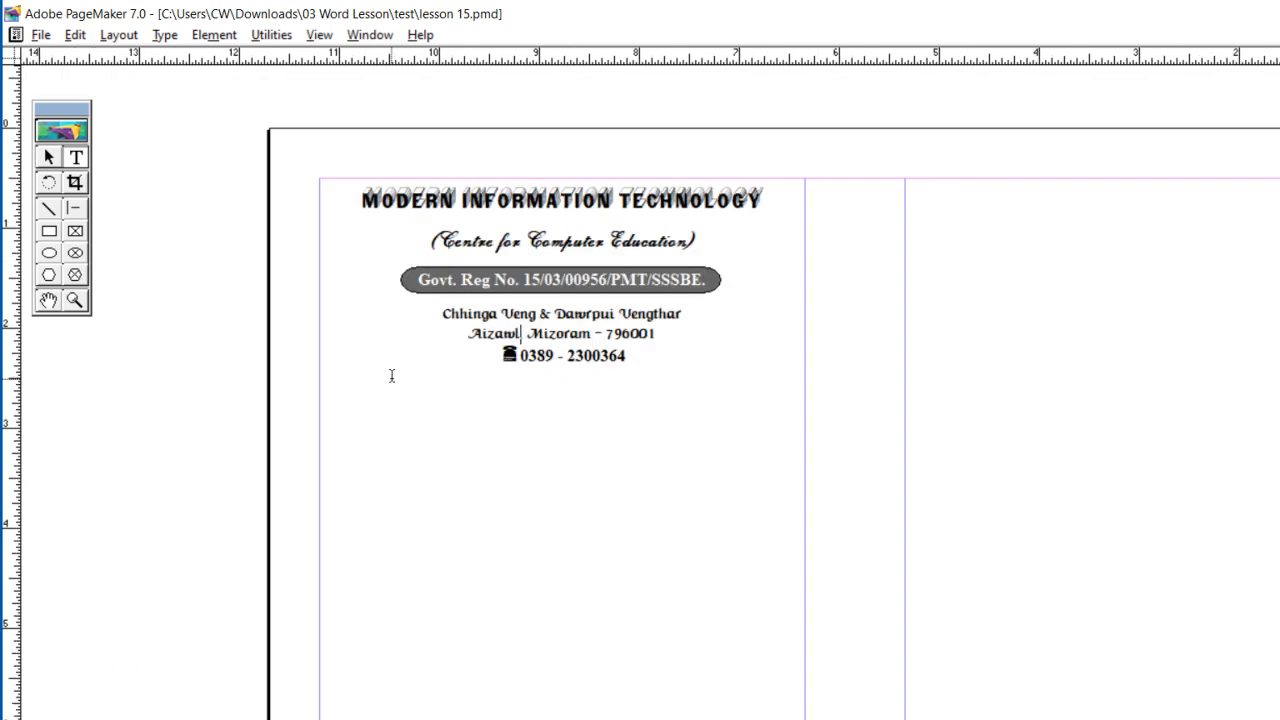
Step: Insert a new Microsoft Office Word Document object containing a green decorative clip-art divider line
{"action": "left_click", "coordinate": [78, 36]}
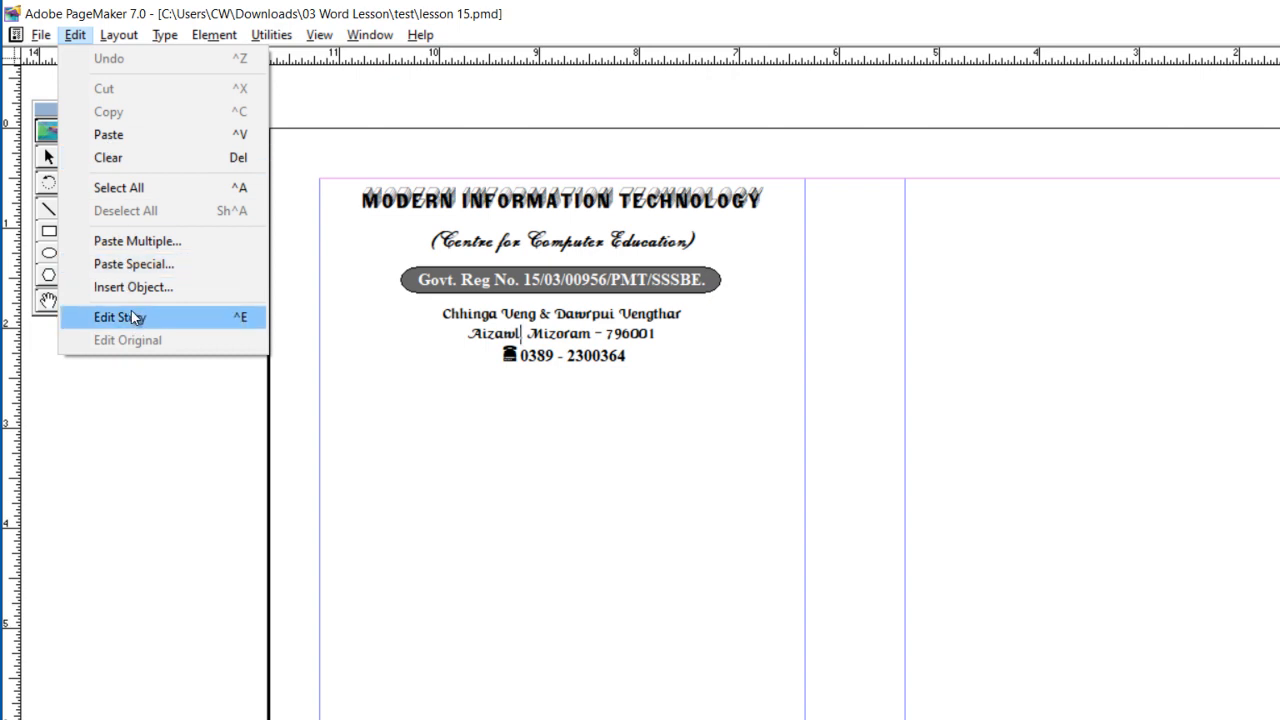
{"action": "left_click", "coordinate": [161, 286]}
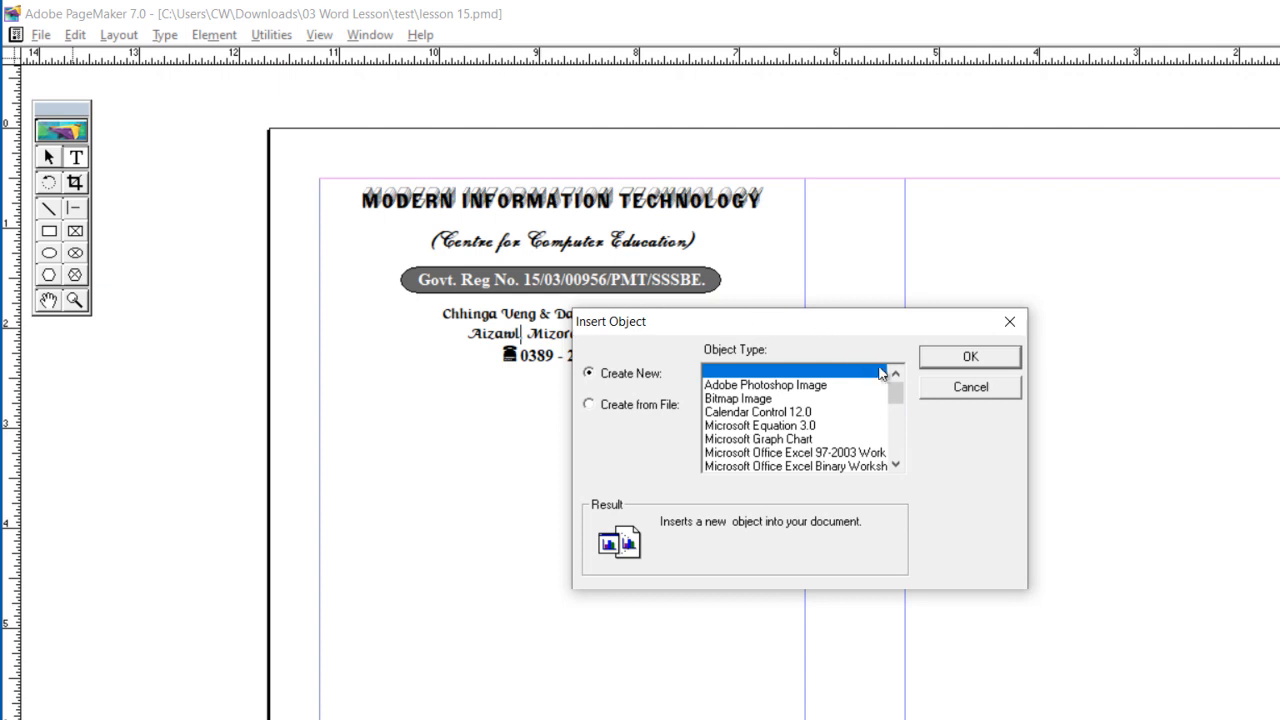
{"action": "left_click_drag", "start_coordinate": [896, 399], "coordinate": [897, 432]}
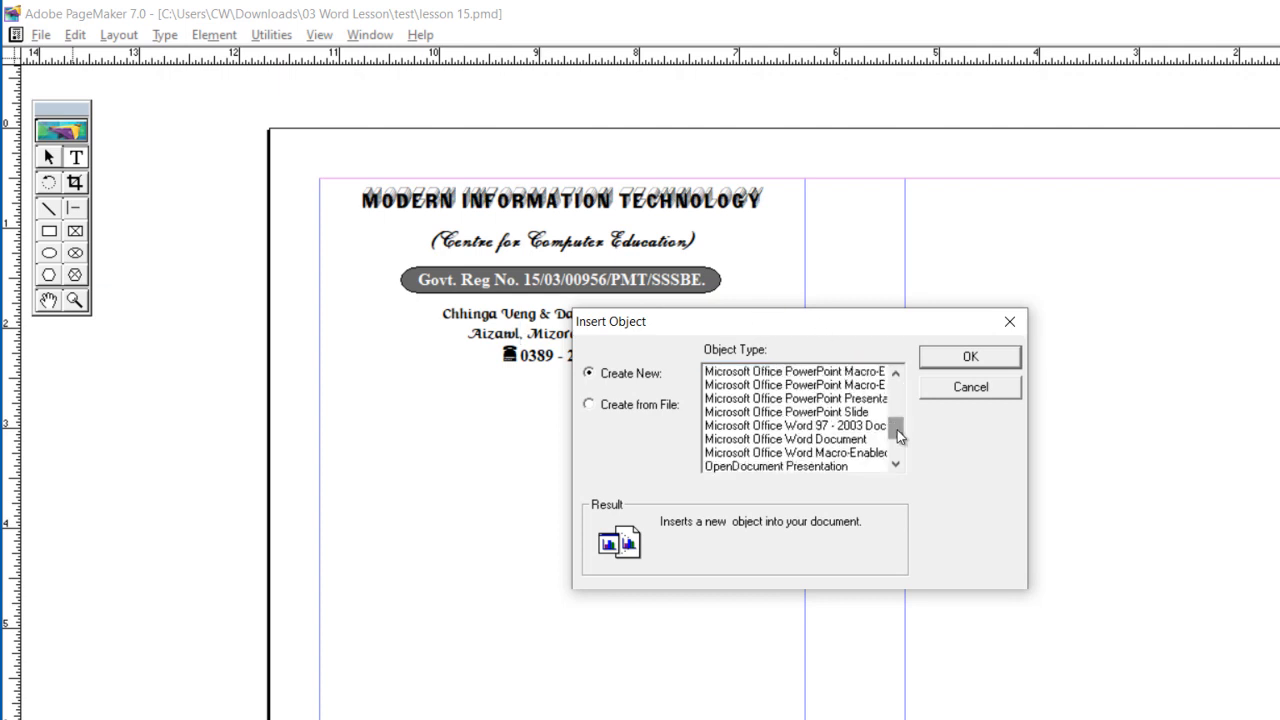
{"action": "left_click", "coordinate": [808, 446]}
{"action": "left_click", "coordinate": [962, 352]}
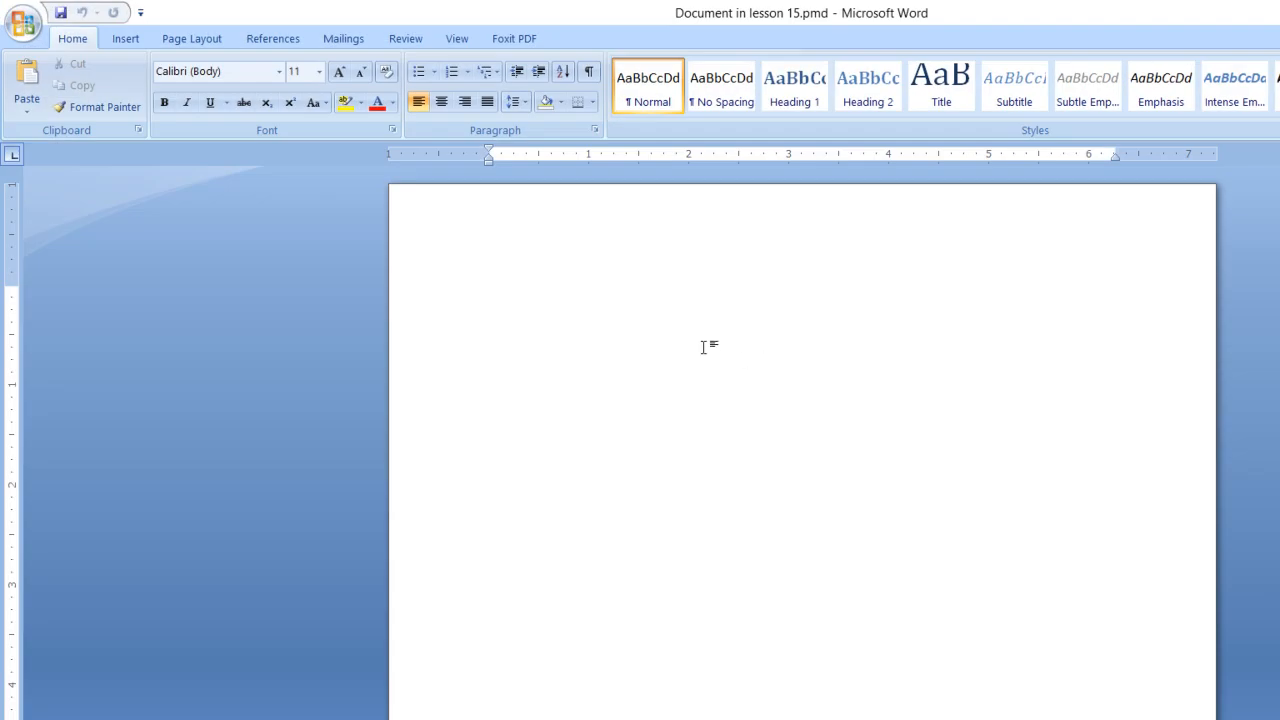
{"action": "left_click", "coordinate": [121, 39]}
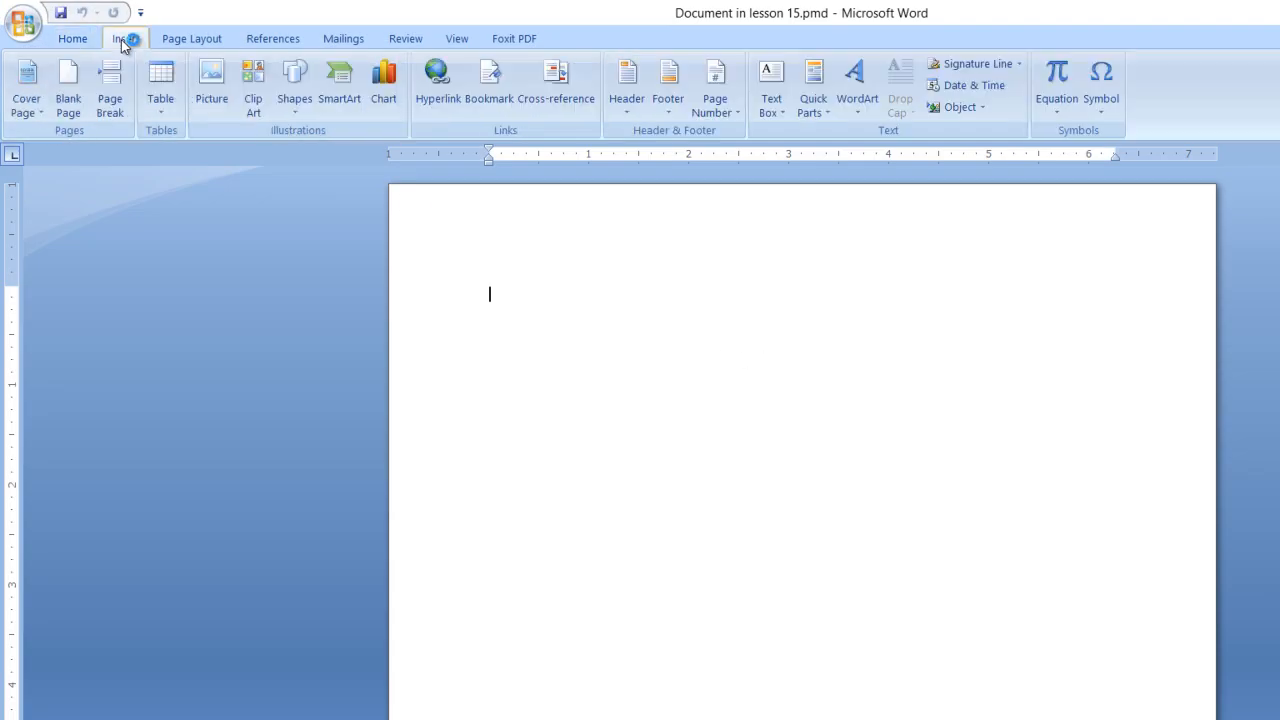
{"action": "left_click", "coordinate": [266, 113]}
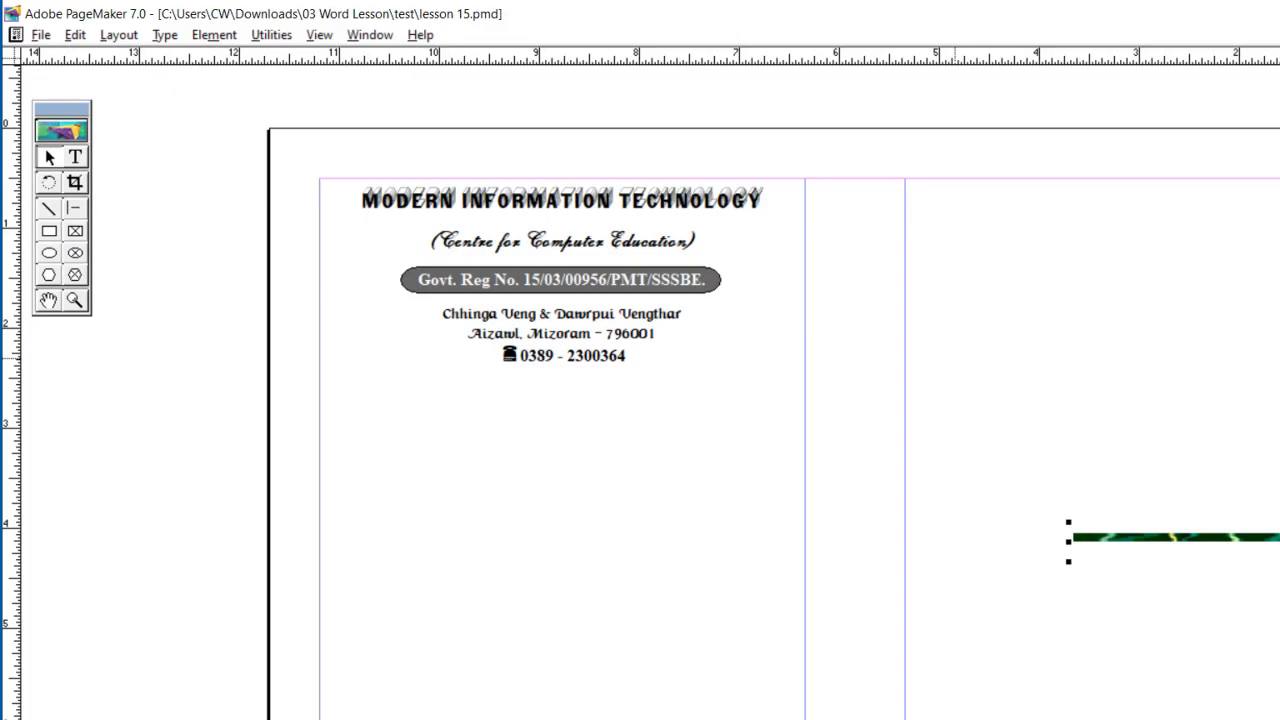
Step: Resize the green divider to fit the first column's width and position it centred just below the phone number line
{"action": "left_click_drag", "start_coordinate": [1272, 541], "coordinate": [469, 507]}
{"action": "left_click_drag", "start_coordinate": [981, 524], "coordinate": [691, 517]}
{"action": "left_click_drag", "start_coordinate": [607, 499], "coordinate": [707, 391]}
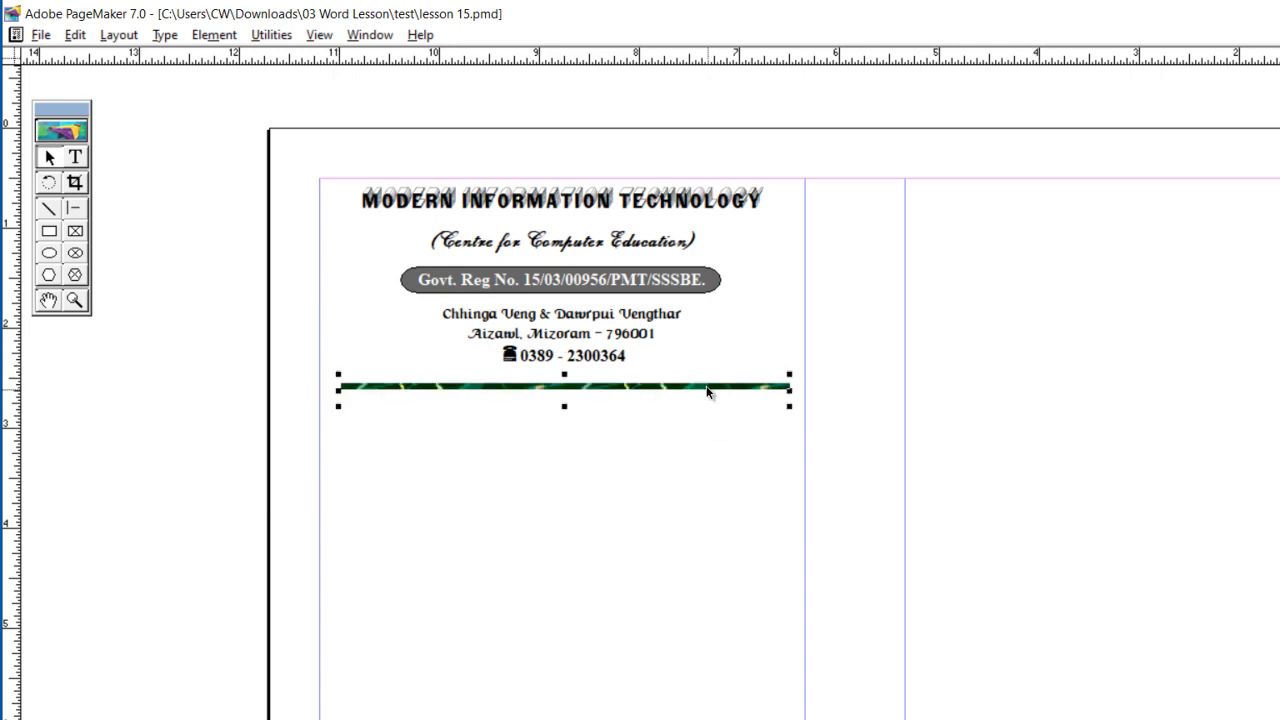
{"action": "key", "text": "Left"}
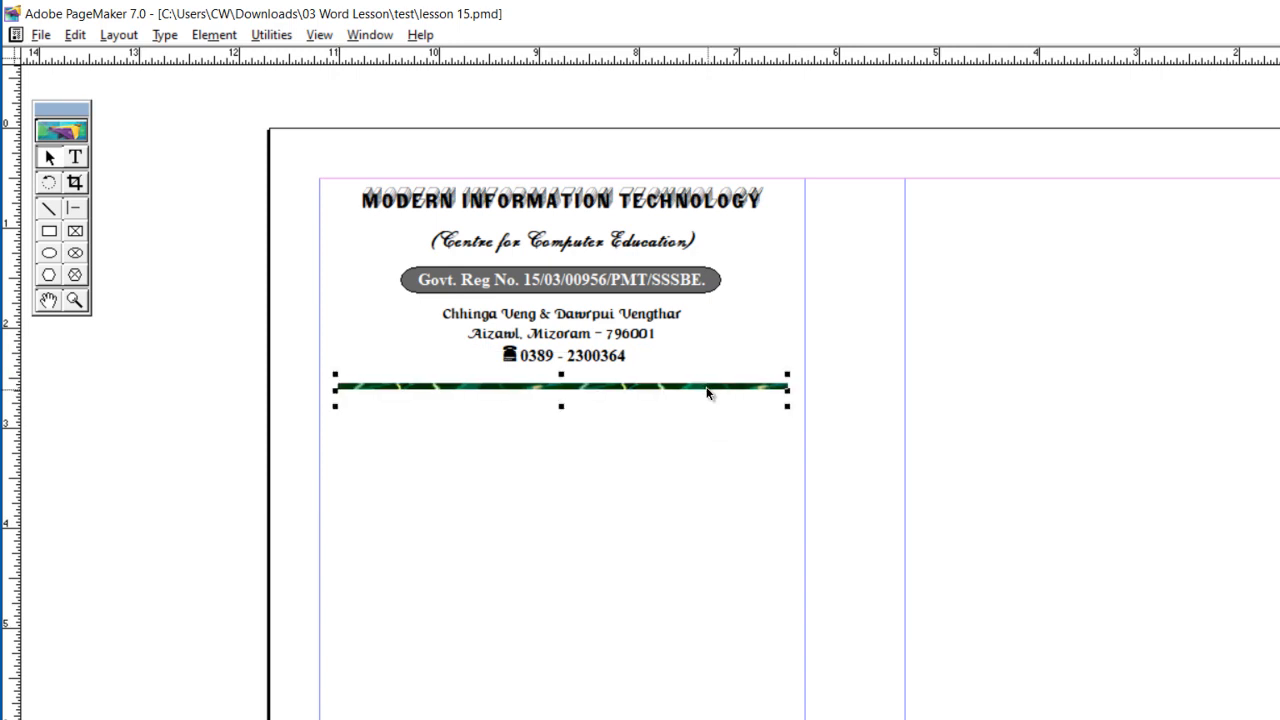
{"action": "key", "text": "Up"}
{"action": "key", "text": "Up"}
{"action": "left_click", "coordinate": [603, 445]}
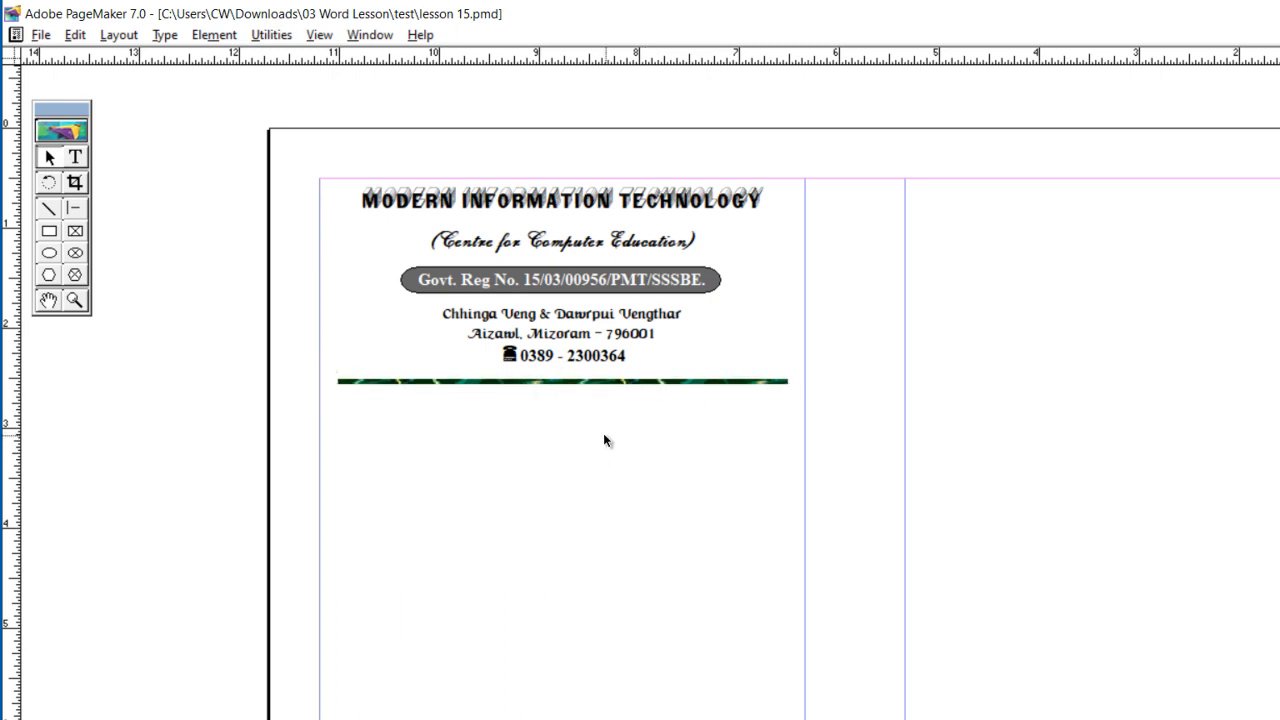
Step: Check the tabbed layout of the course details on the finished brochure page and return to the new page
{"action": "left_click", "coordinate": [77, 157]}
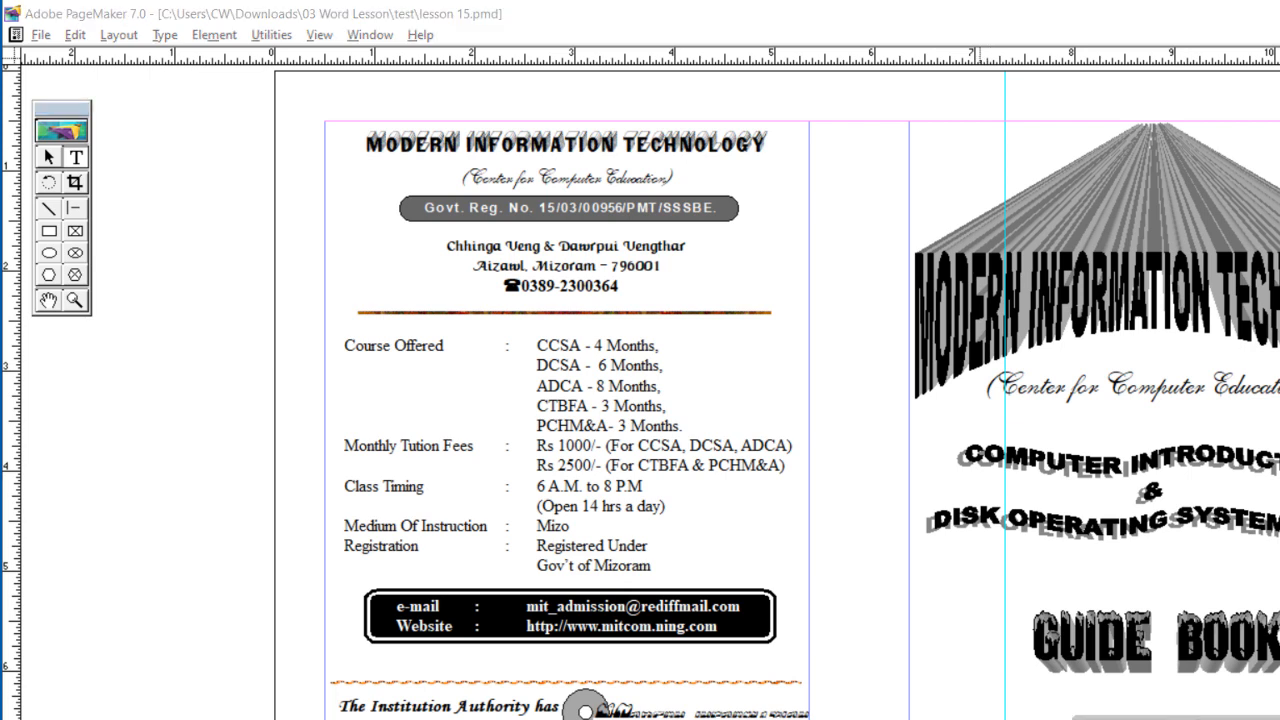
{"action": "key", "text": "Return"}
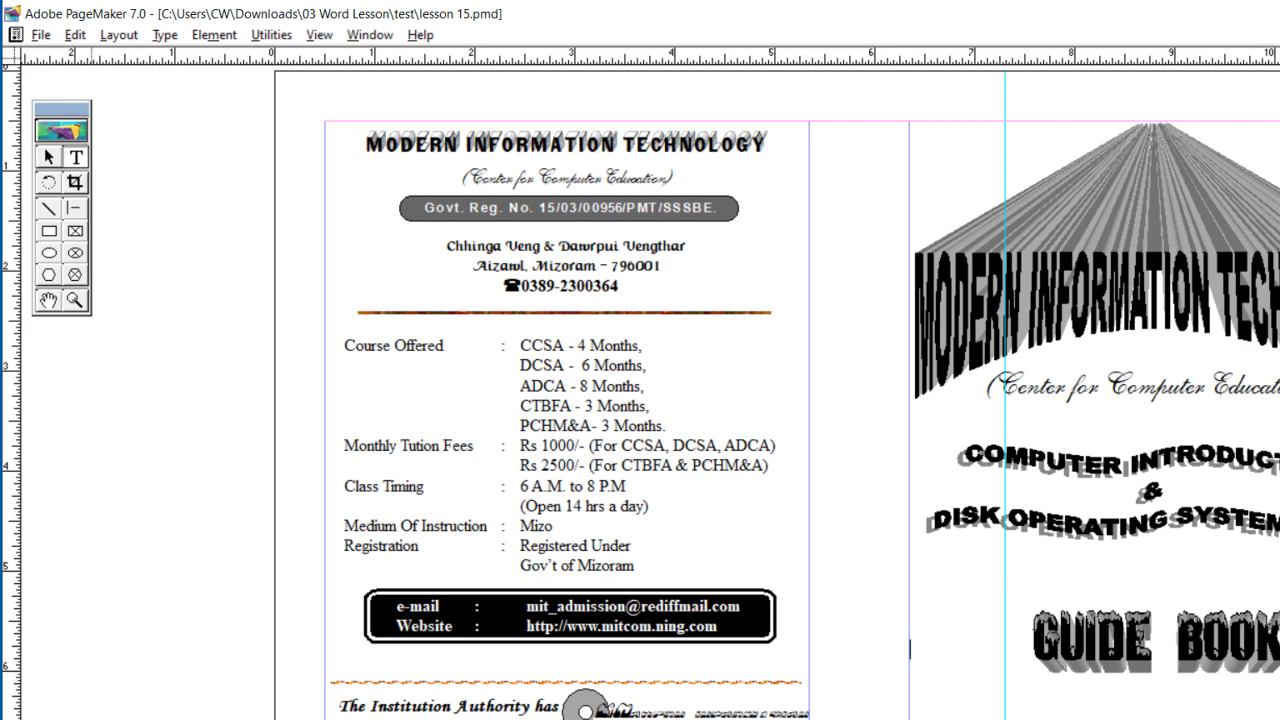
{"action": "key", "text": "Page_Down"}
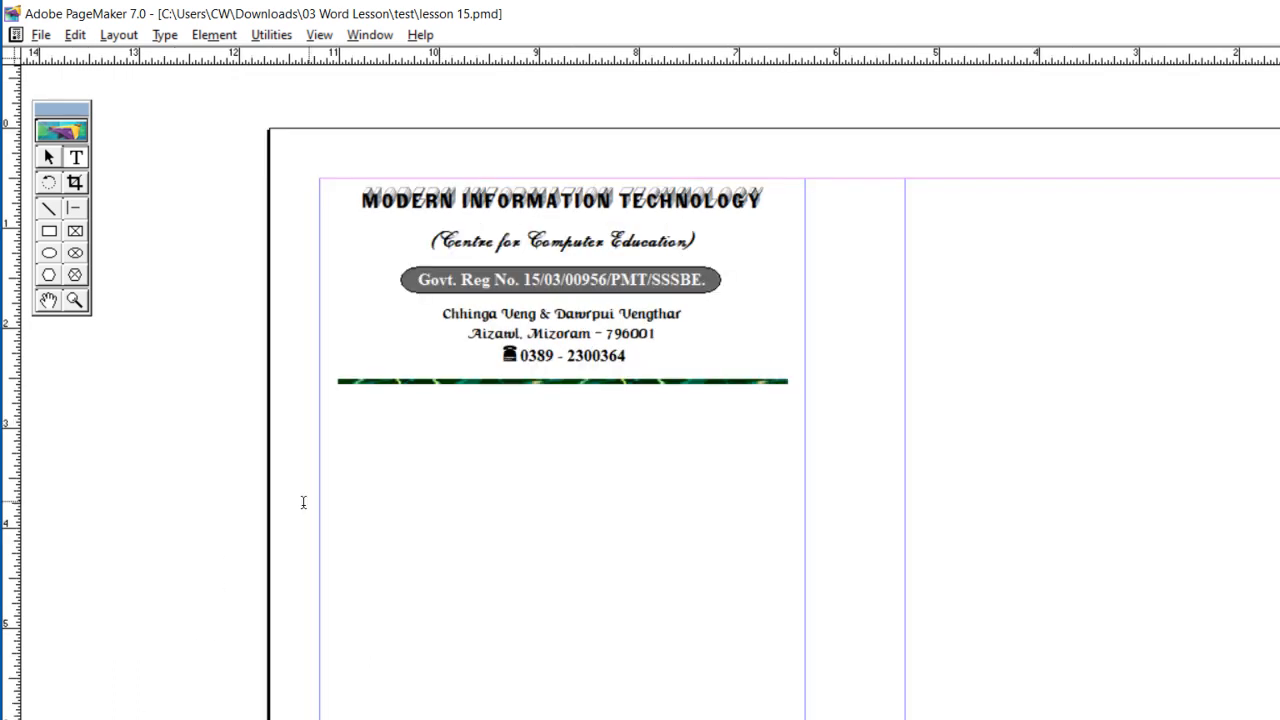
Step: Start the course details beneath the divider with the label "Course Offered:" followed by a tab
{"action": "left_click", "coordinate": [355, 428]}
{"action": "type", "text": "Course Offered:"}
{"action": "key", "text": "Tab"}
Step: Enter "CCSA - 4 Months," as the first course after the "Course Offered:" label
{"action": "type", "text": "CCs"}
{"action": "key", "text": "BackSpace"}
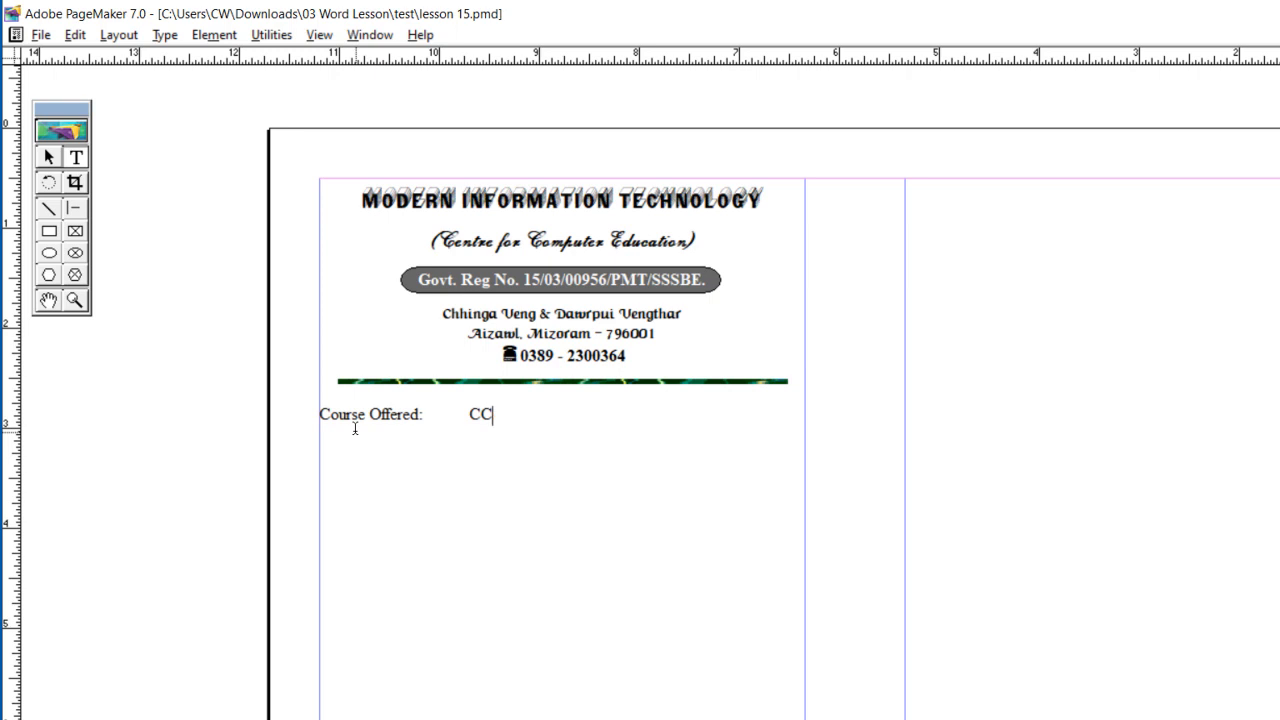
{"action": "type", "text": "SA"}
{"action": "type", "text": "- 4 Months,"}
Step: Add the DCSA line and paste in the remaining course, fee, class timing, medium of instruction and registration details
{"action": "key", "text": "Tab"}
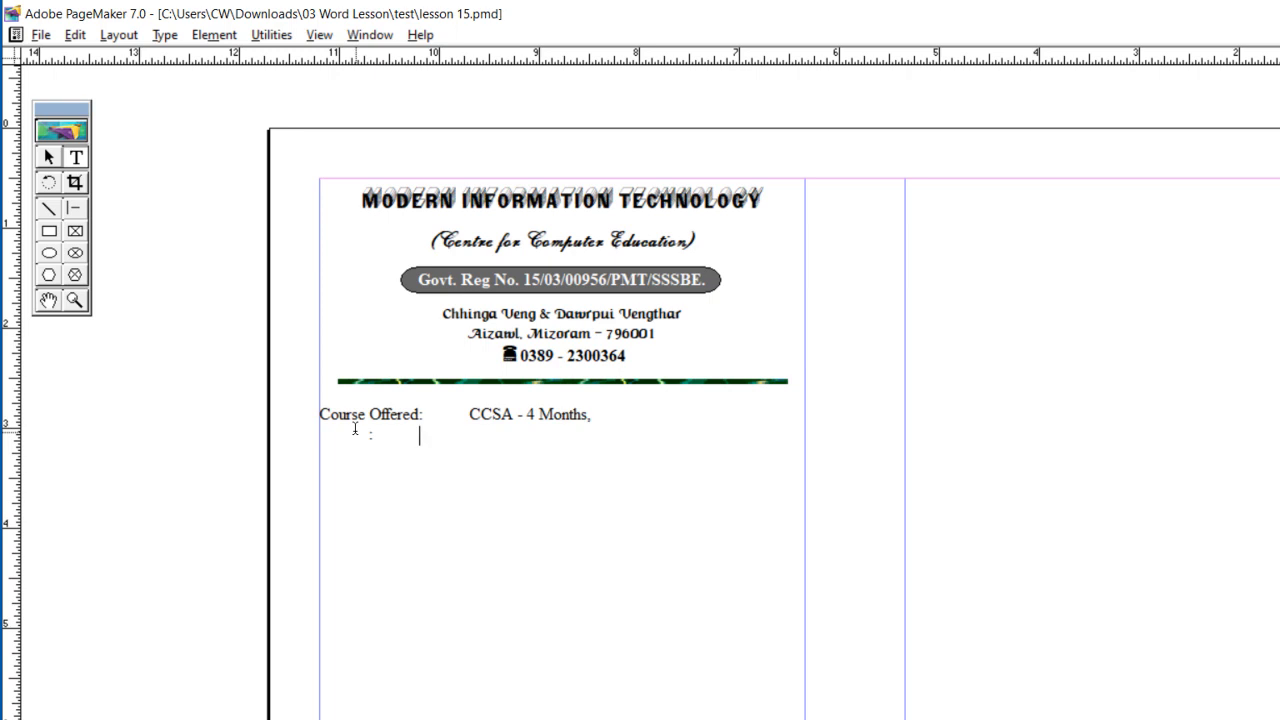
{"action": "type", "text": "DCSA"}
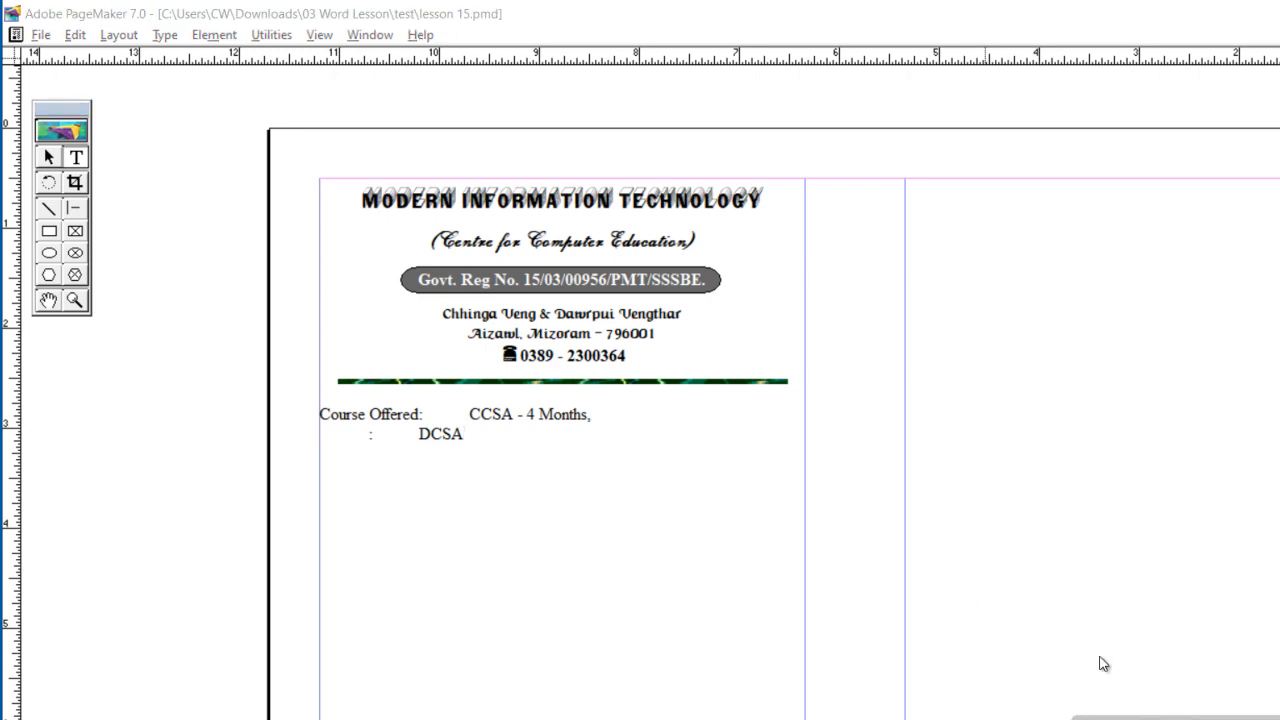
{"action": "type", "text": "-  6 Months, \tADCA - 8 Months, CTBFA - 3 Months, \tPCHM&A- 3 Months. Monthly Tution Fees\t:\tRs 1000/- (For CCSA, DCSA, ADCA) \tRs 2500/- (For CTBFA & PCHM&A) Class Timing\t:\t6 A.M. to 8 P.M \t(Open 14 hrs a day) Medium Of Instruction\t:\tMizo Registration\t:\tRegistered Under \tGov’t of Mizoram"}
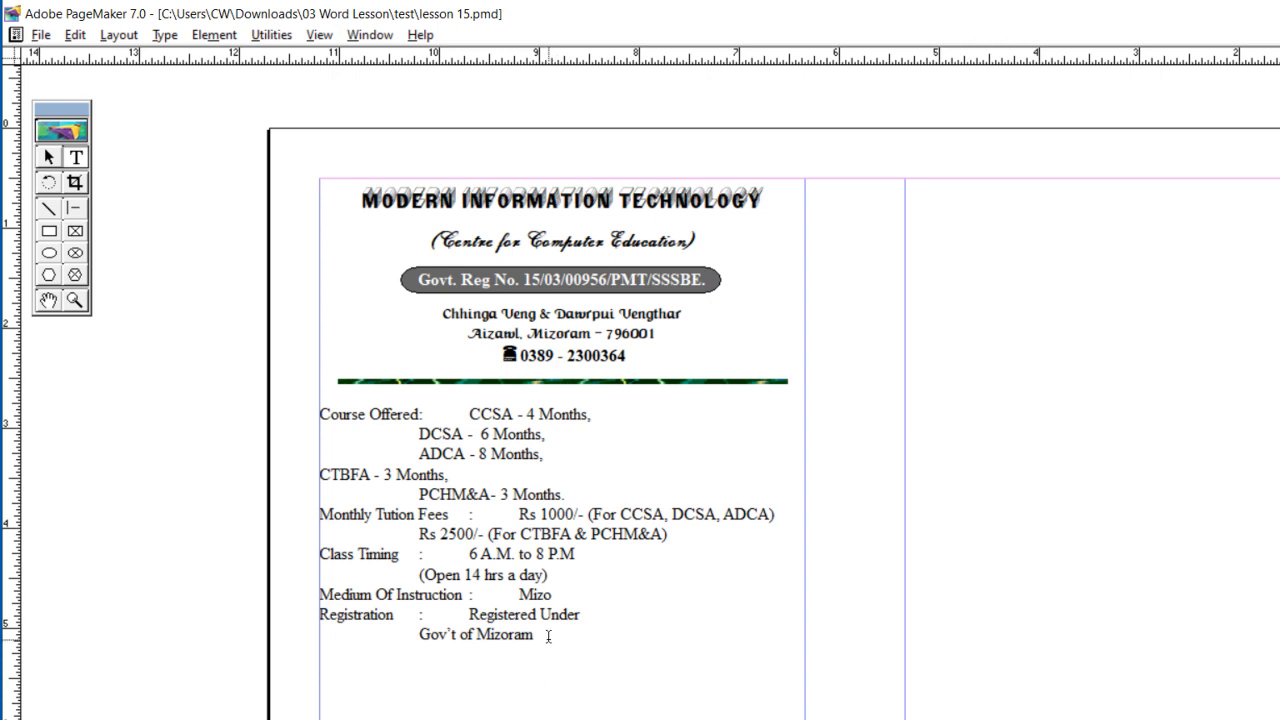
Step: Indent the whole course details block about 0.25 inches and set its tab stops at about 2 and 2.25 inches
{"action": "left_click_drag", "start_coordinate": [548, 636], "coordinate": [293, 399]}
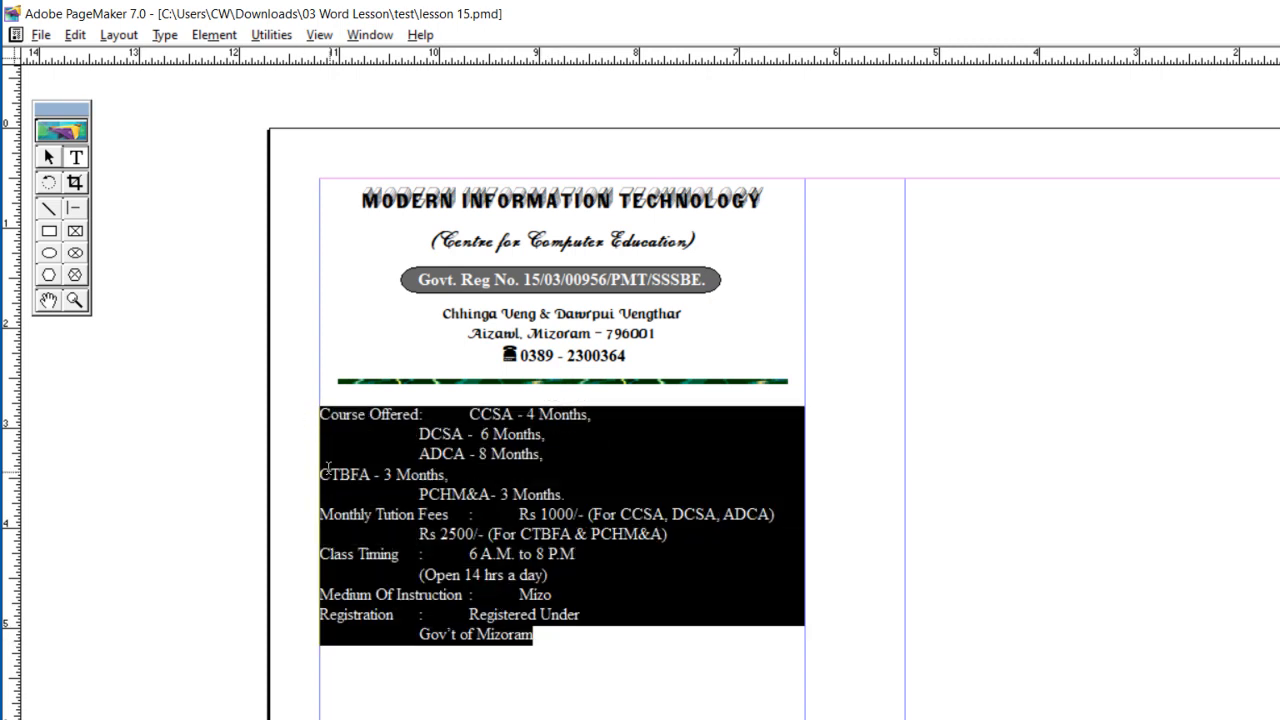
{"action": "left_click", "coordinate": [165, 36]}
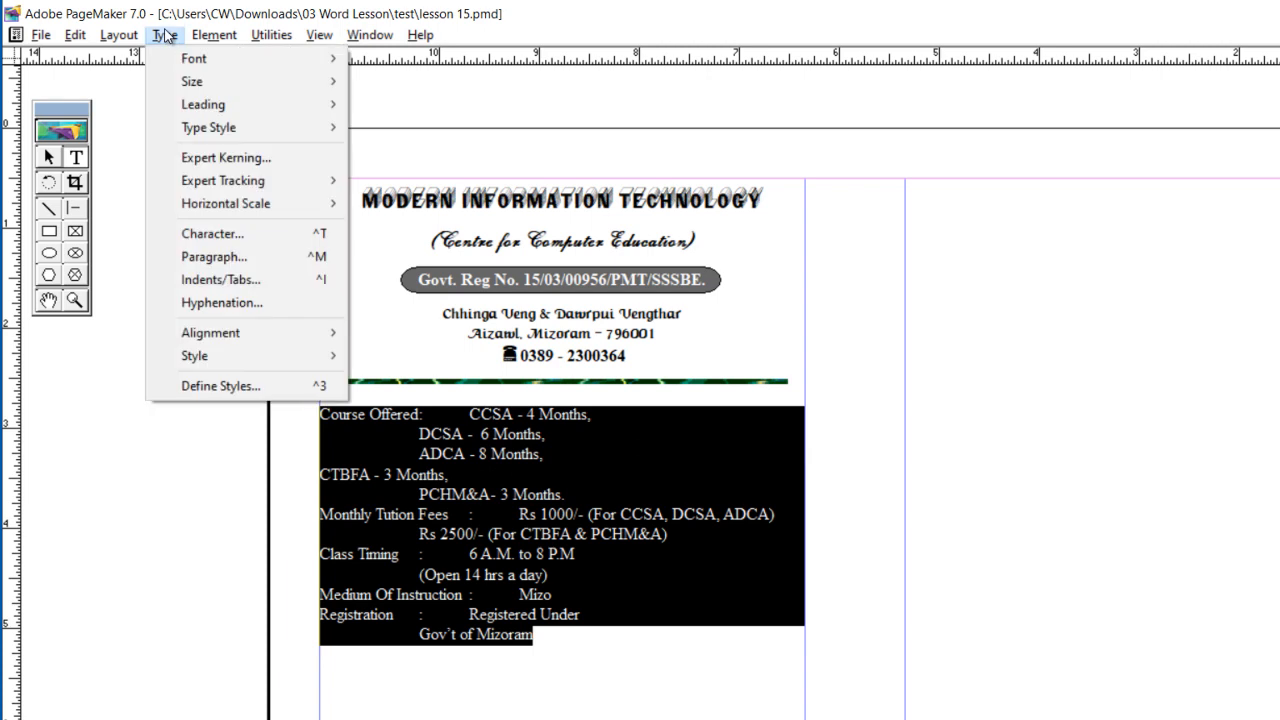
{"action": "left_click", "coordinate": [257, 283]}
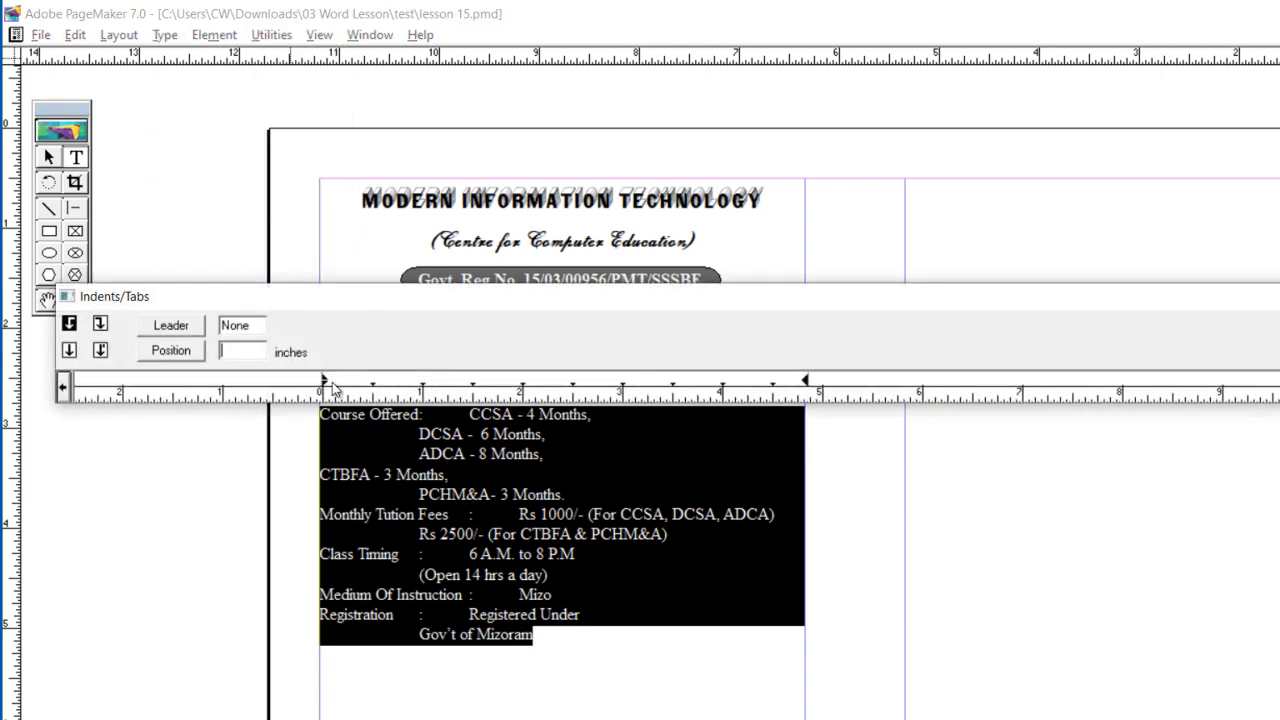
{"action": "left_click_drag", "start_coordinate": [385, 300], "coordinate": [384, 270]}
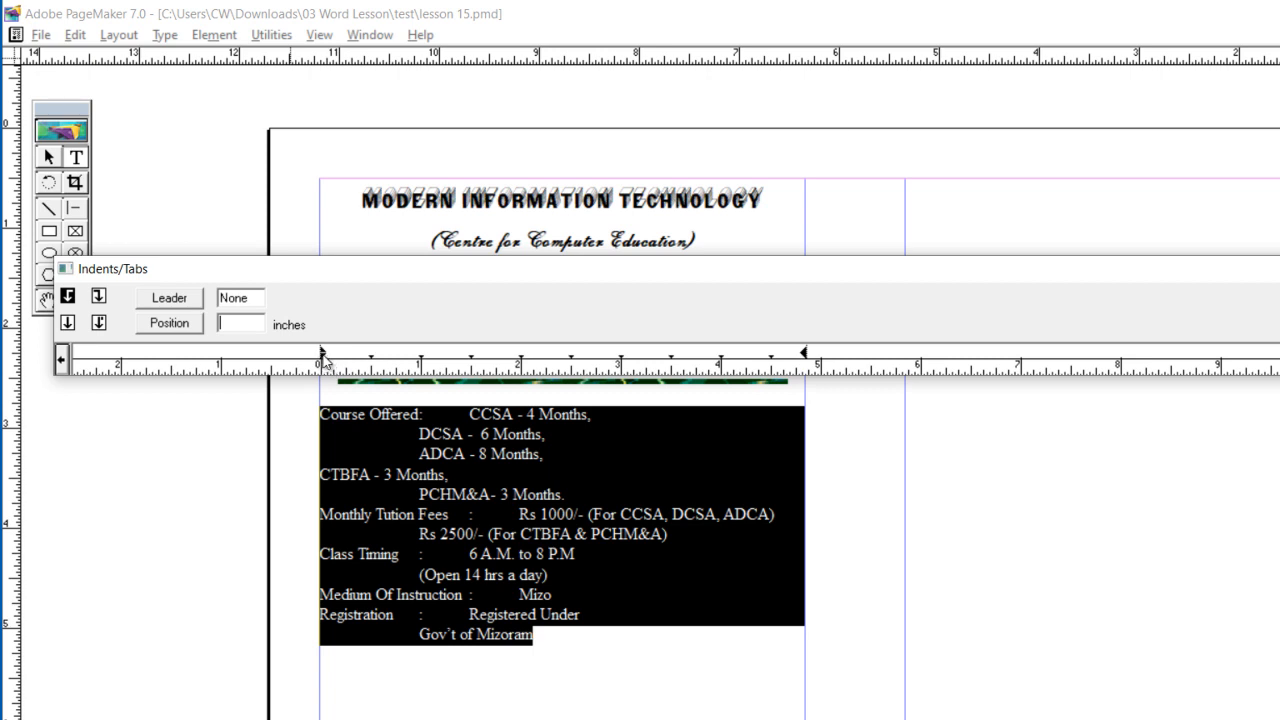
{"action": "left_click_drag", "start_coordinate": [324, 365], "coordinate": [347, 365]}
{"action": "left_click", "coordinate": [520, 358]}
{"action": "left_click", "coordinate": [547, 361]}
{"action": "left_click", "coordinate": [1279, 323]}
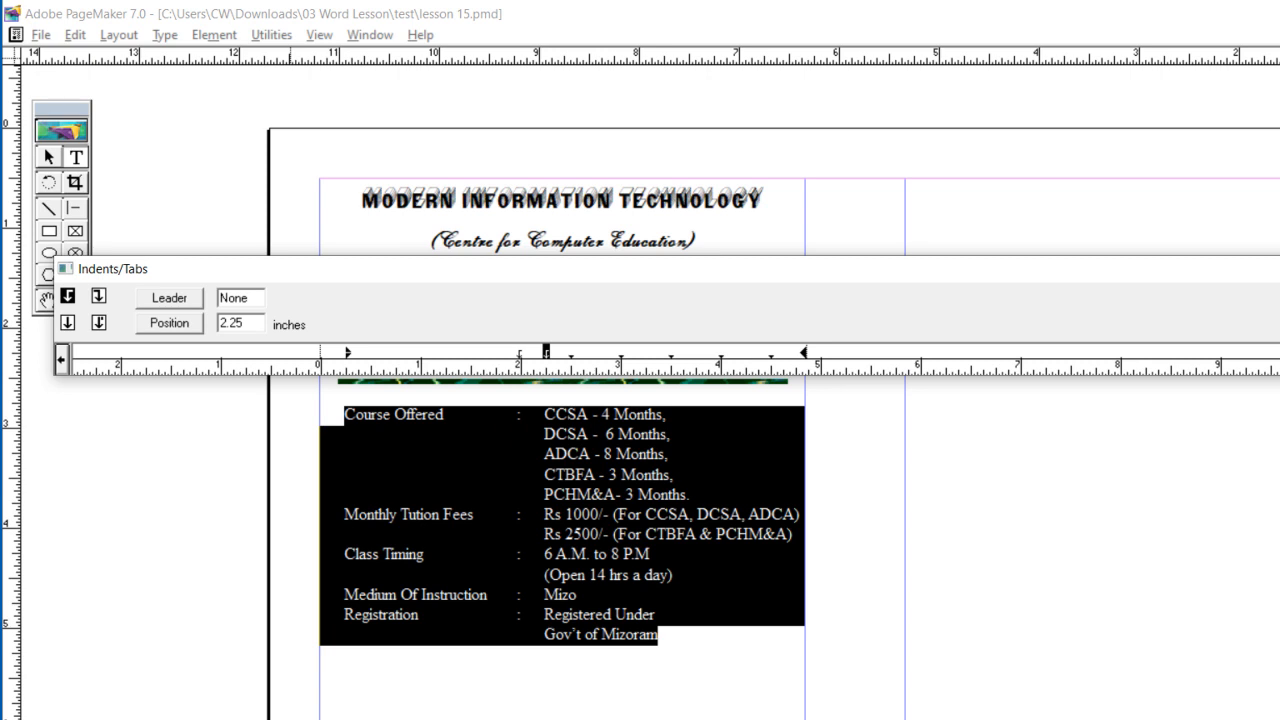
{"action": "key", "text": "Return"}
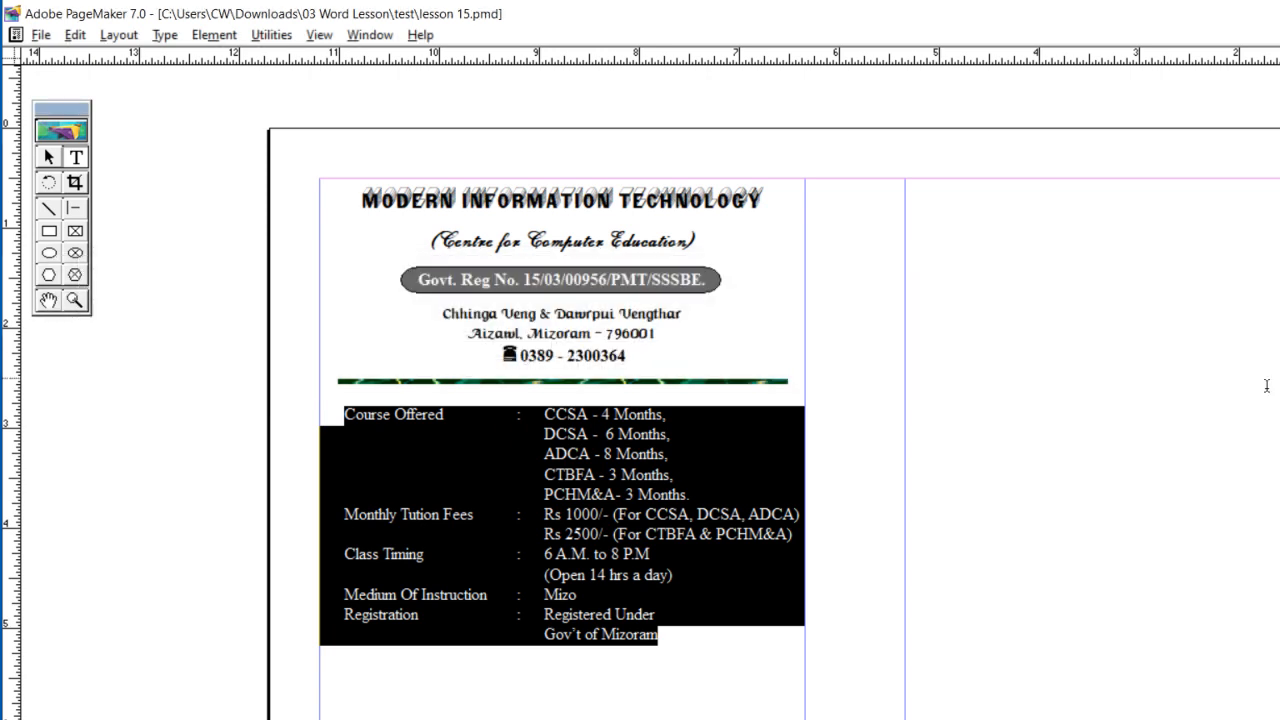
Step: Select the e-mail and Website lines inside the black box on the finished brochure page
{"action": "left_click", "coordinate": [935, 527]}
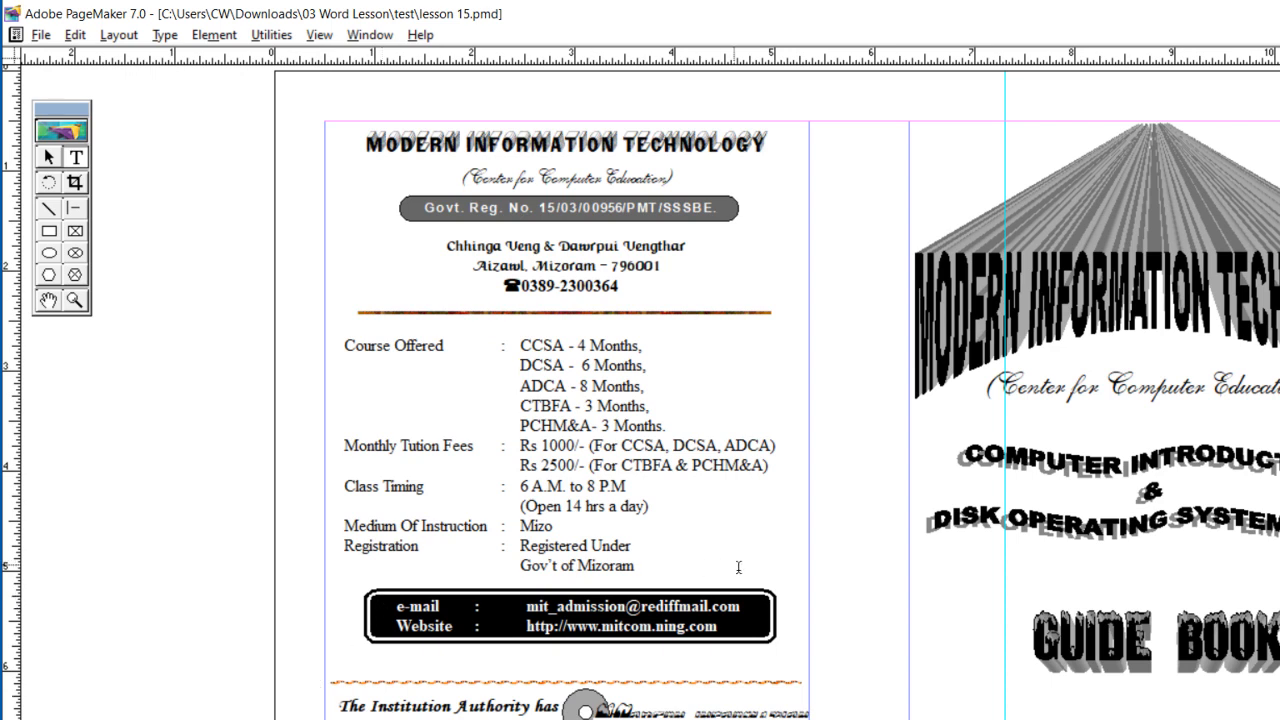
{"action": "left_click_drag", "start_coordinate": [722, 624], "coordinate": [396, 608]}
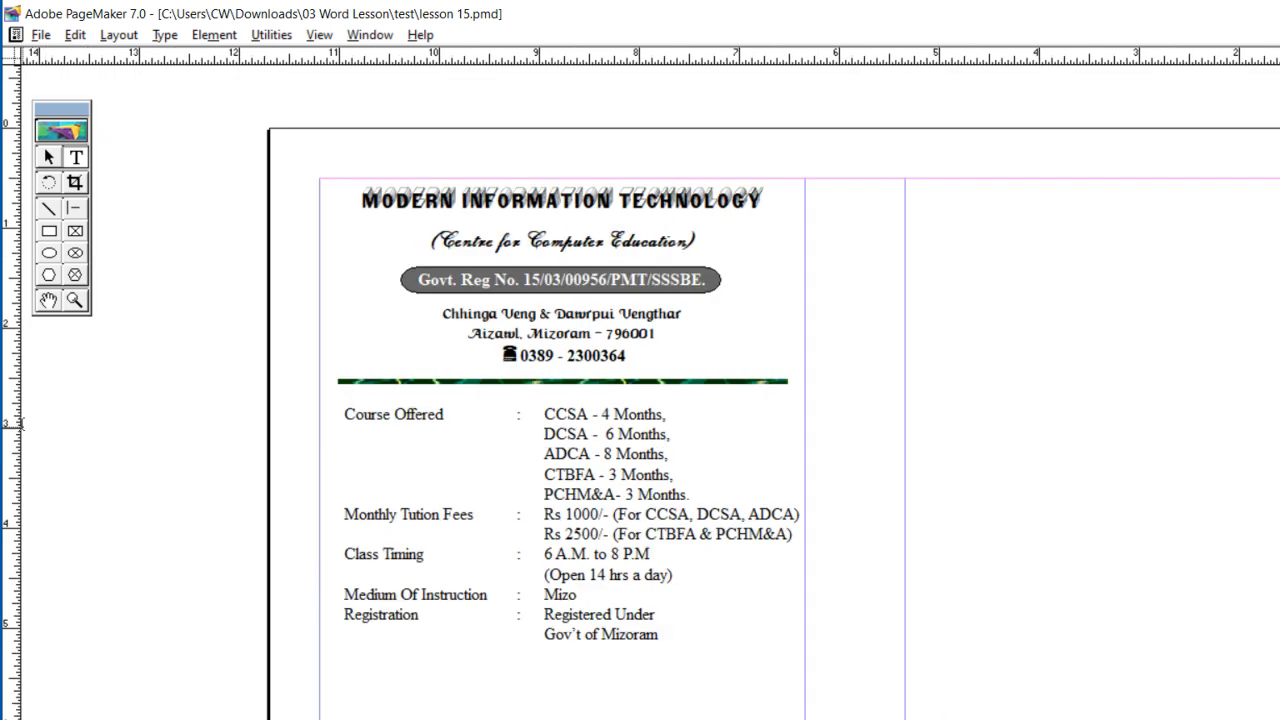
Step: Set the Rectangle tool to the third of the six corner styles for slightly rounded corners
{"action": "double_click", "coordinate": [50, 232]}
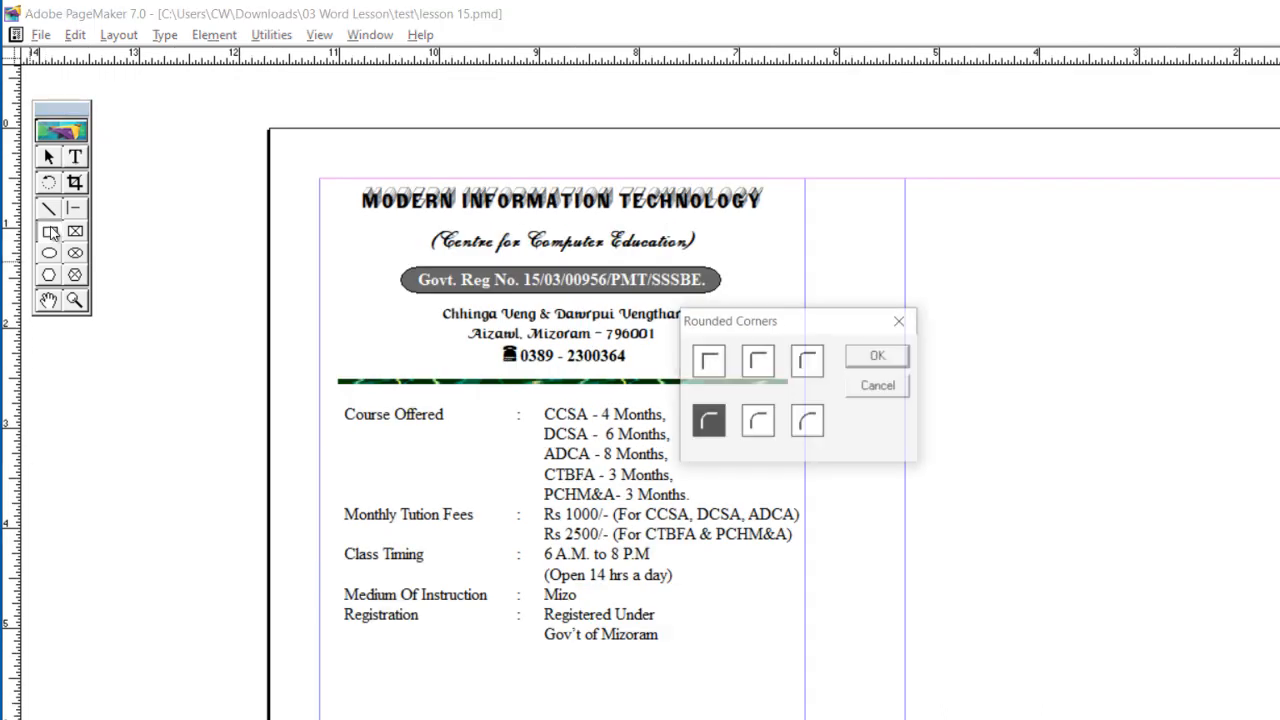
{"action": "left_click", "coordinate": [808, 361]}
{"action": "left_click", "coordinate": [879, 356]}
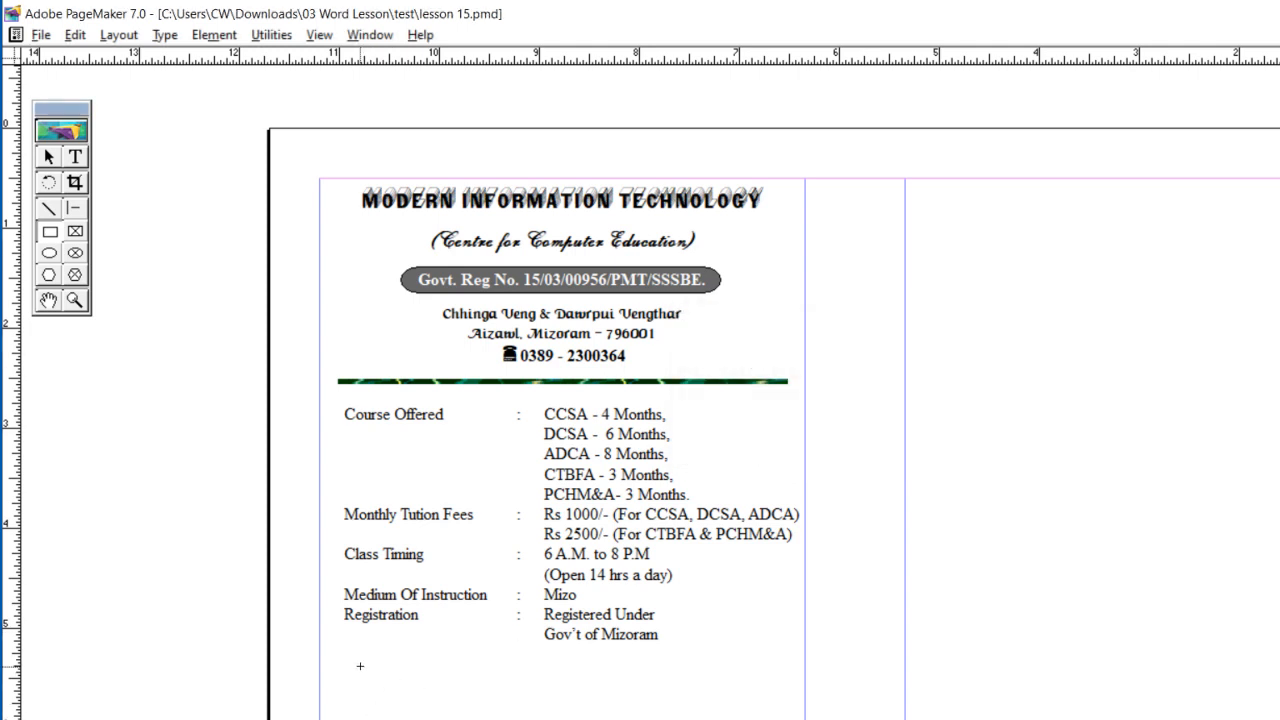
Step: Draw a rounded rectangle about 4 inches wide below the course details, nudge it sideways and fill it solid black
{"action": "left_click_drag", "start_coordinate": [360, 666], "coordinate": [762, 716]}
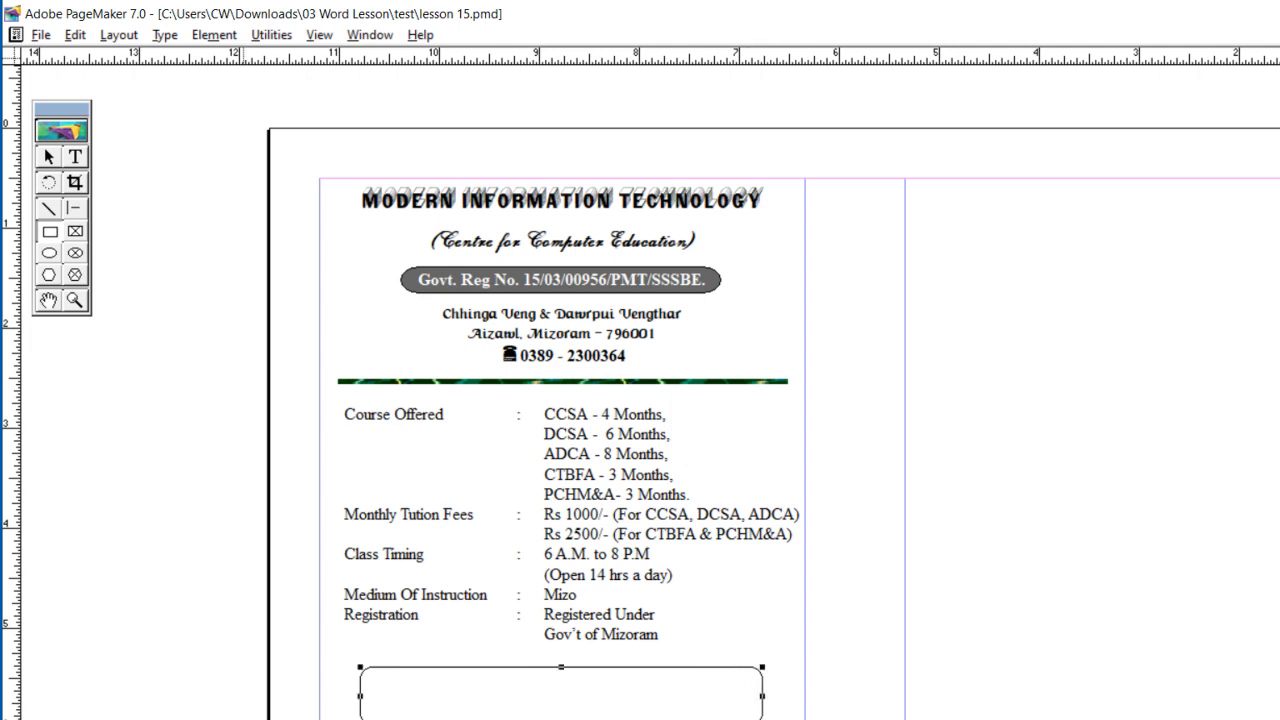
{"action": "key", "text": "Right"}
{"action": "key", "text": "Right"}
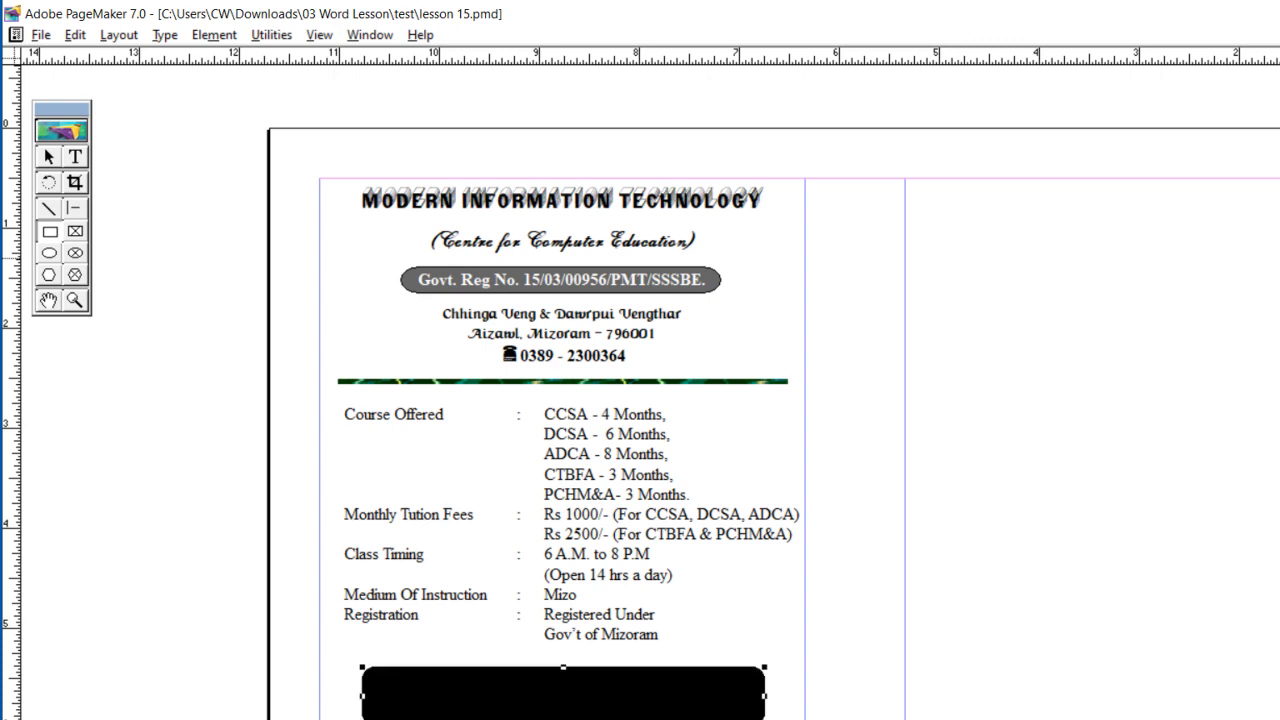
Step: Give the black rounded rectangle the 5 pt double-line stroke with the thick line outside and the thin line inside
{"action": "left_click", "coordinate": [214, 35]}
{"action": "mouse_move", "coordinate": [230, 88]}
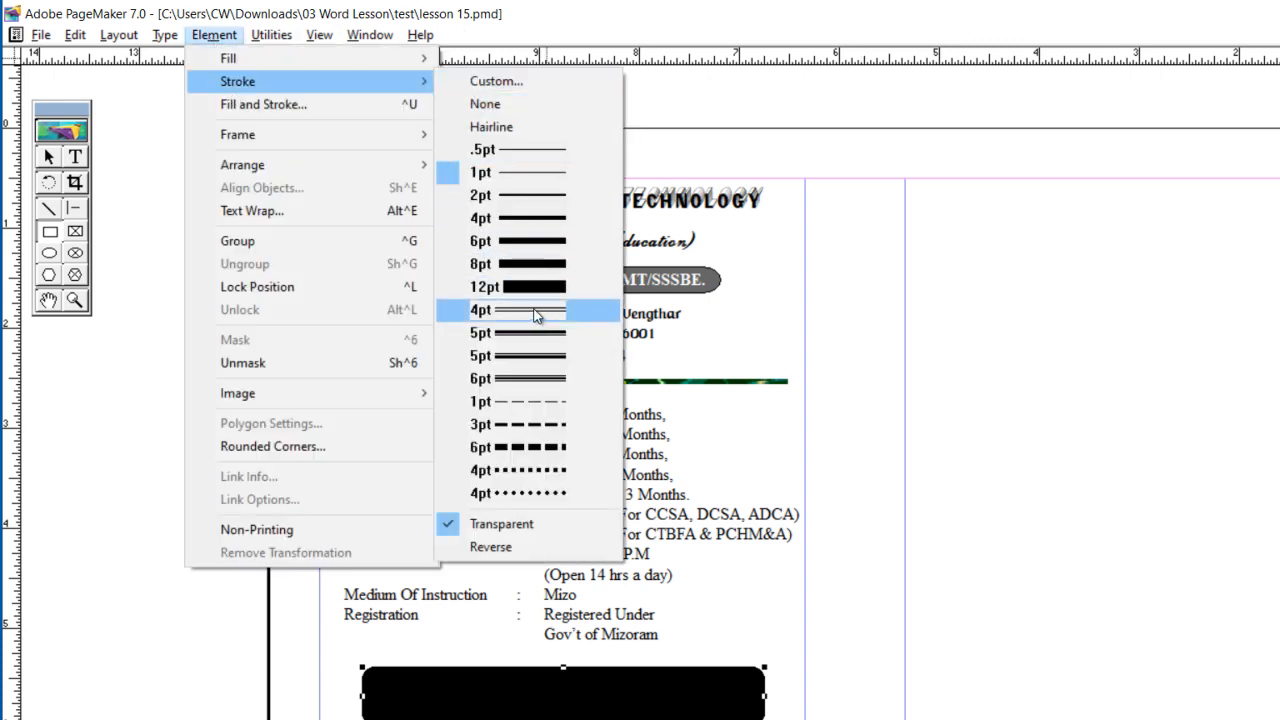
{"action": "left_click", "coordinate": [543, 353]}
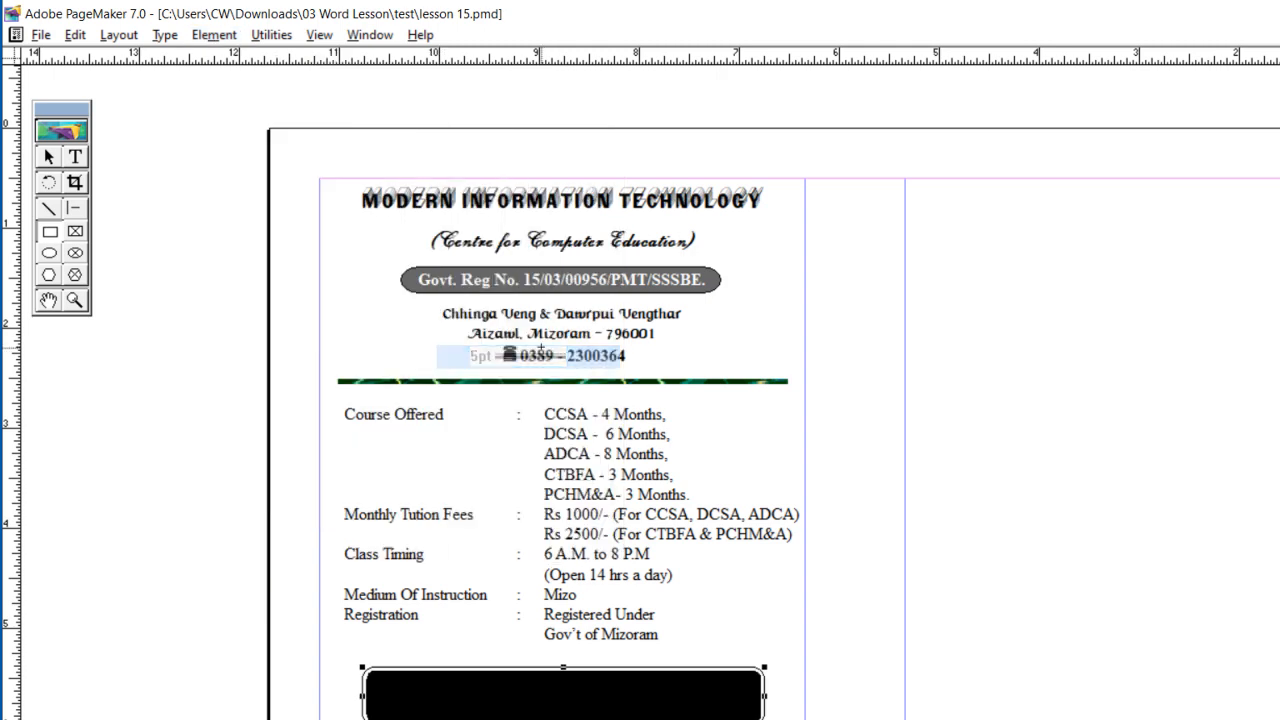
{"action": "left_click", "coordinate": [222, 35]}
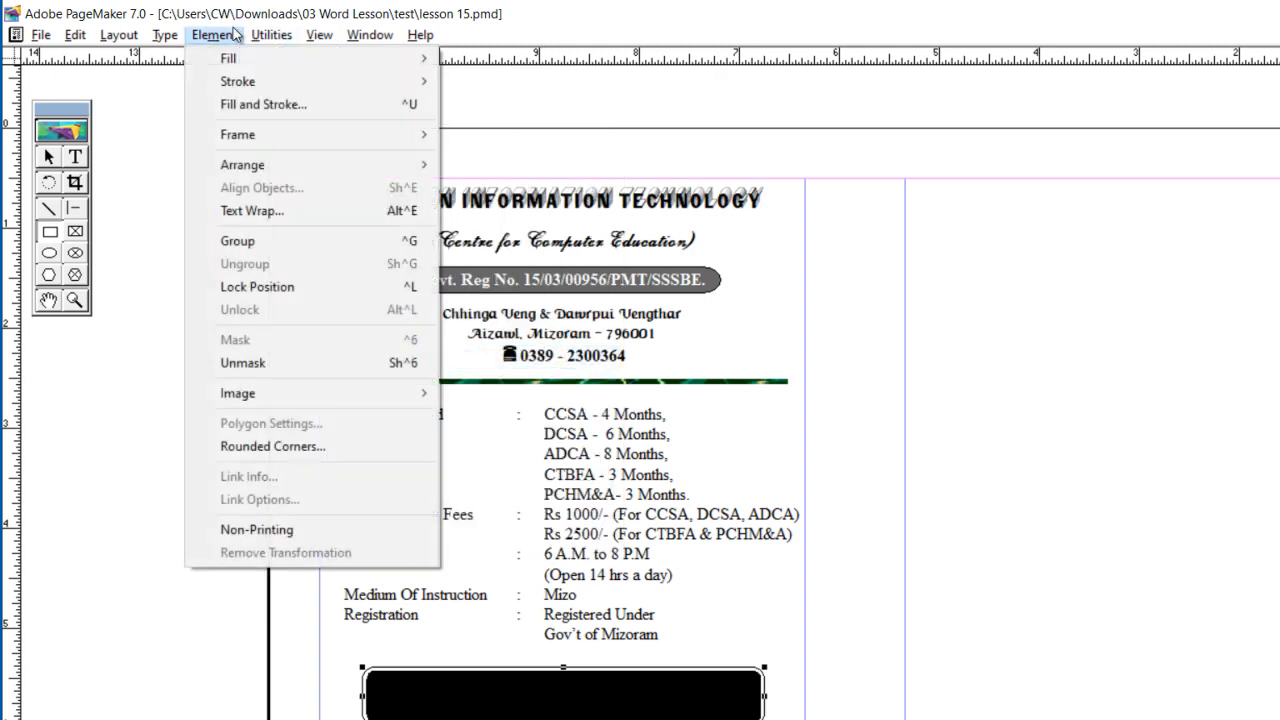
{"action": "mouse_move", "coordinate": [255, 88]}
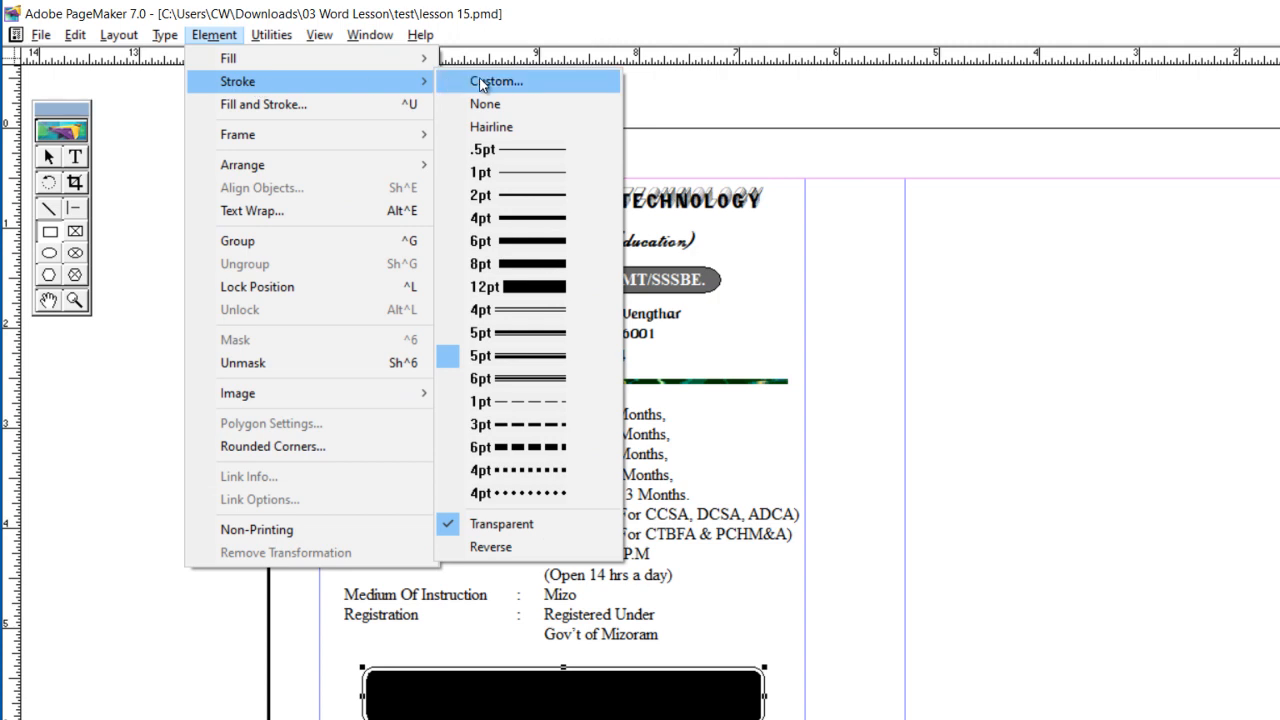
{"action": "left_click", "coordinate": [550, 332]}
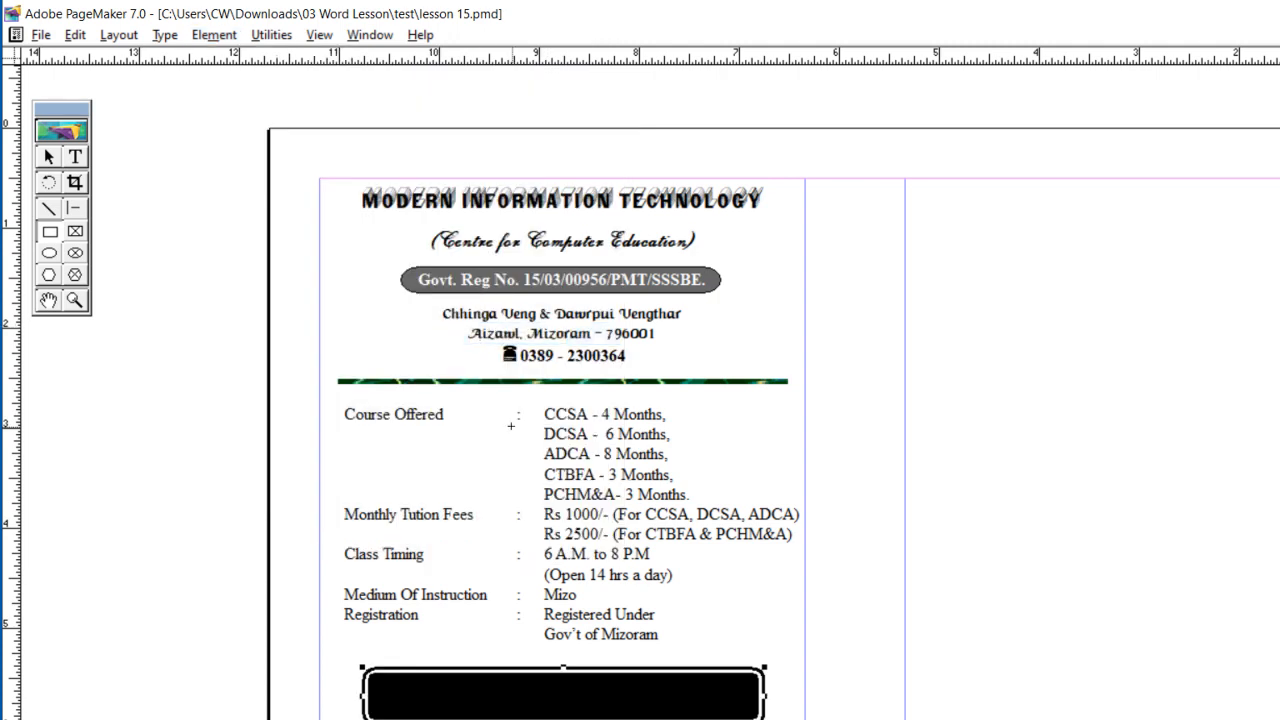
{"action": "left_click", "coordinate": [48, 158]}
{"action": "left_click_drag", "start_coordinate": [377, 676], "coordinate": [747, 710]}
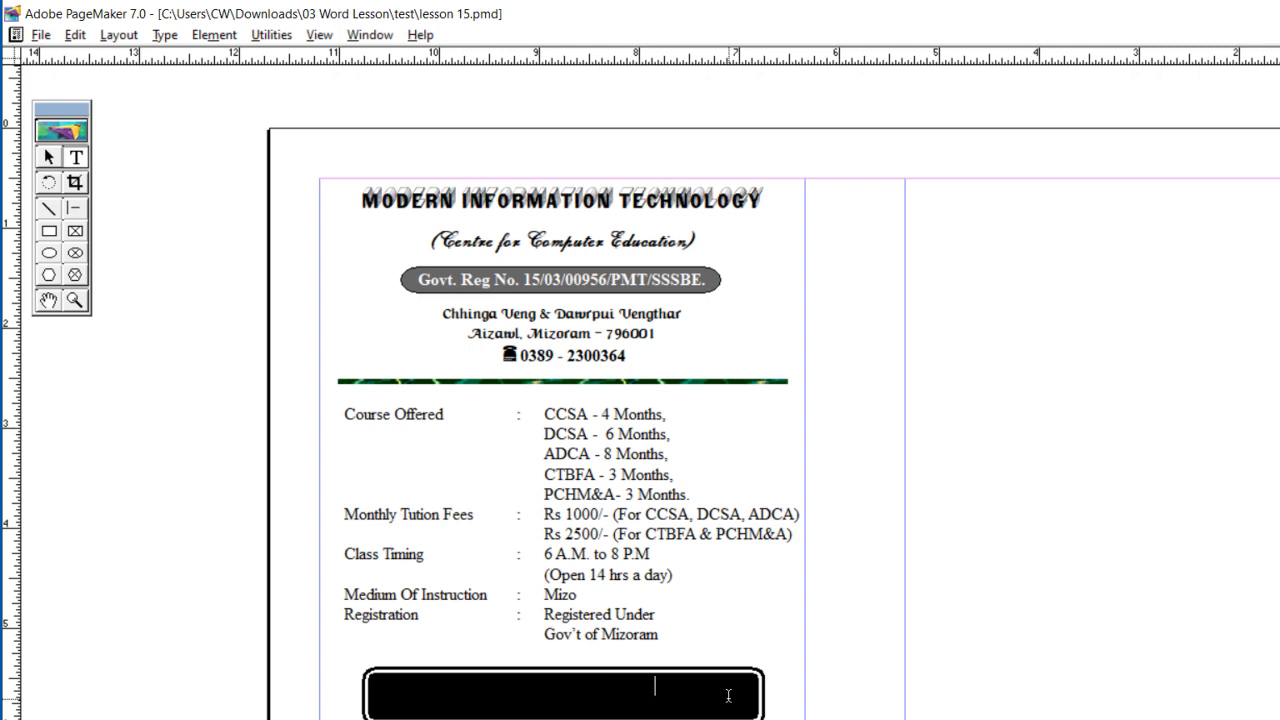
{"action": "key", "text": "Return"}
{"action": "key", "text": "Tab"}
{"action": "key", "text": "Tab"}
{"action": "key", "text": "ctrl+a"}
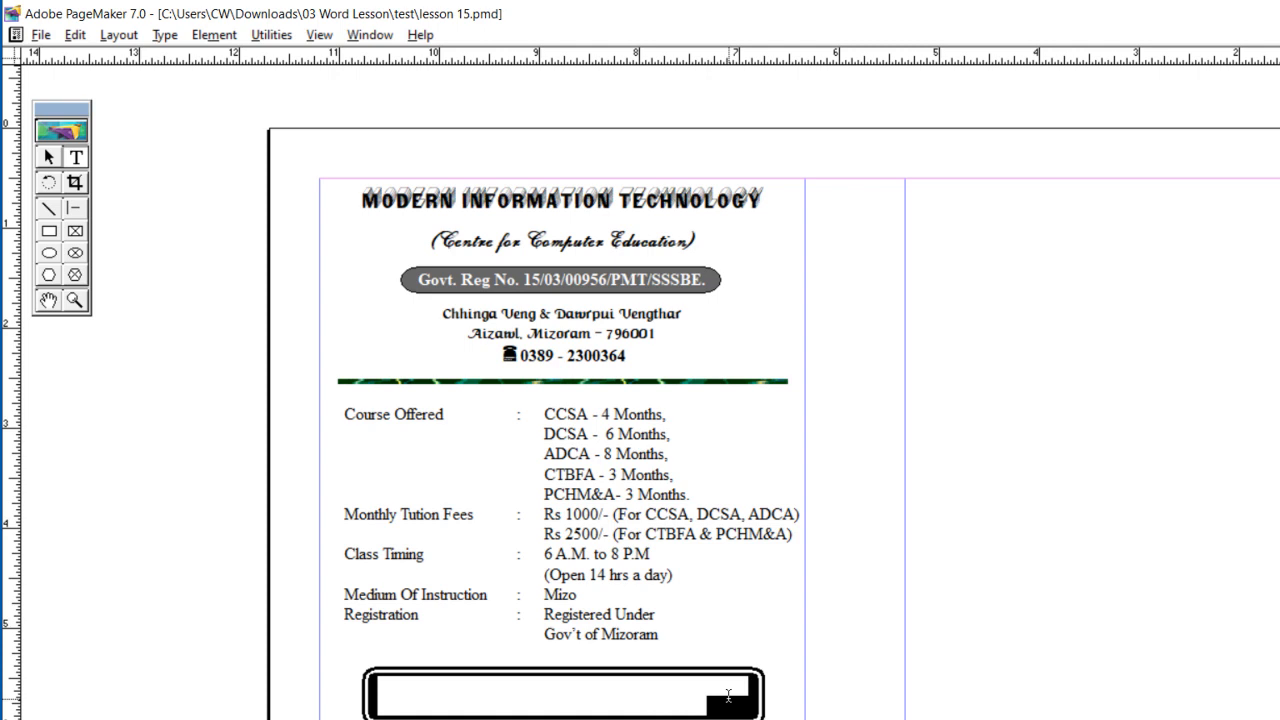
{"action": "key", "text": "ctrl+shift+v"}
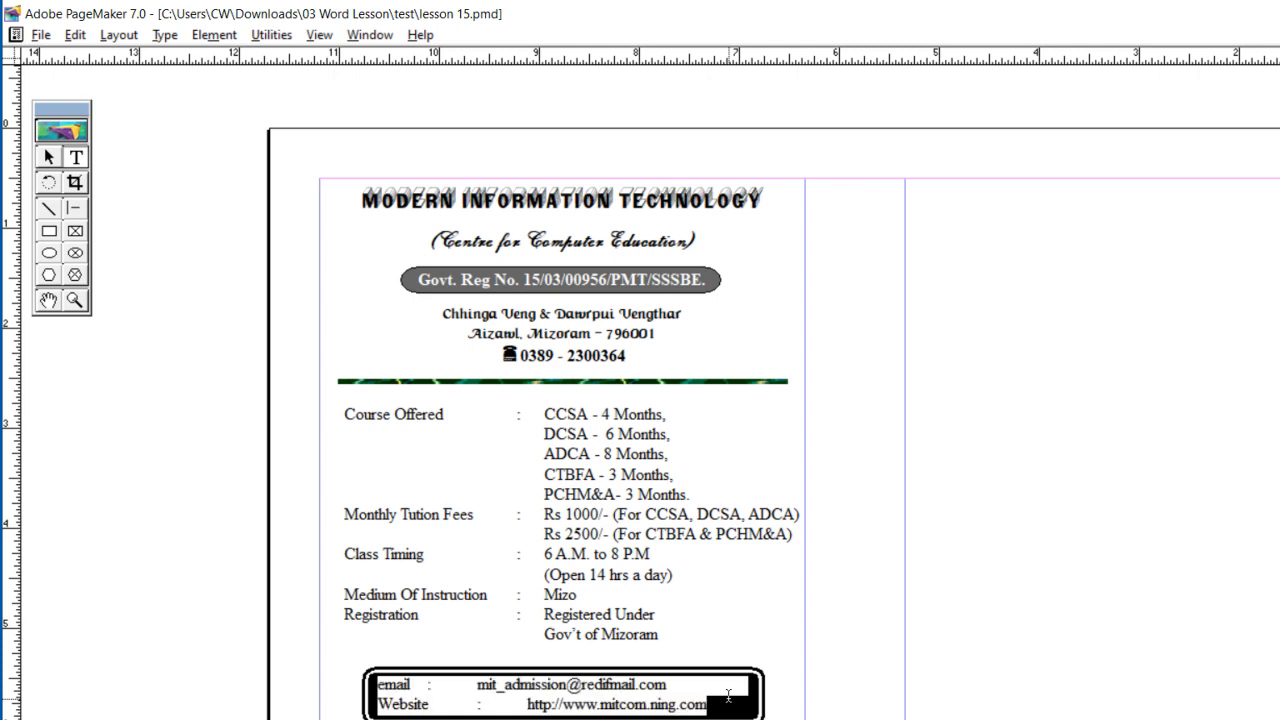
Step: Set tab stops at about 0.9 and 1.1 inches for the email and Website lines and make them bold
{"action": "key", "text": "ctrl+i"}
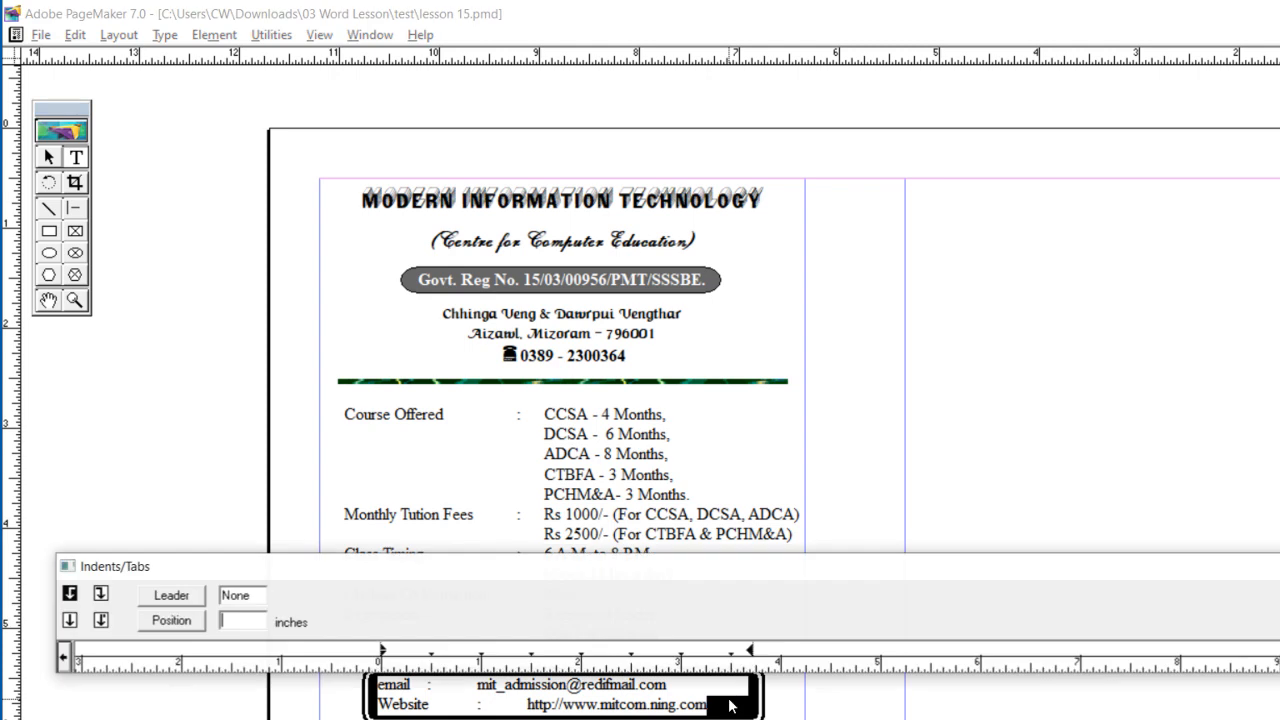
{"action": "left_click", "coordinate": [466, 662]}
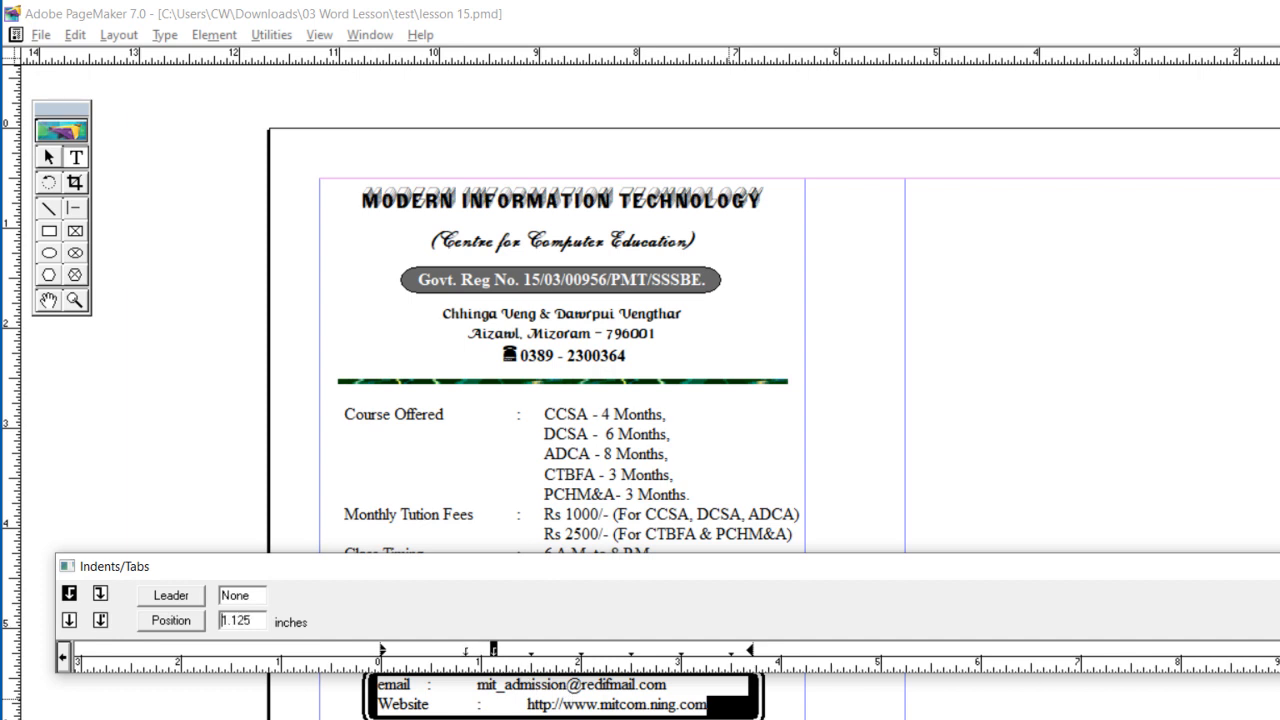
{"action": "left_click", "coordinate": [1279, 620]}
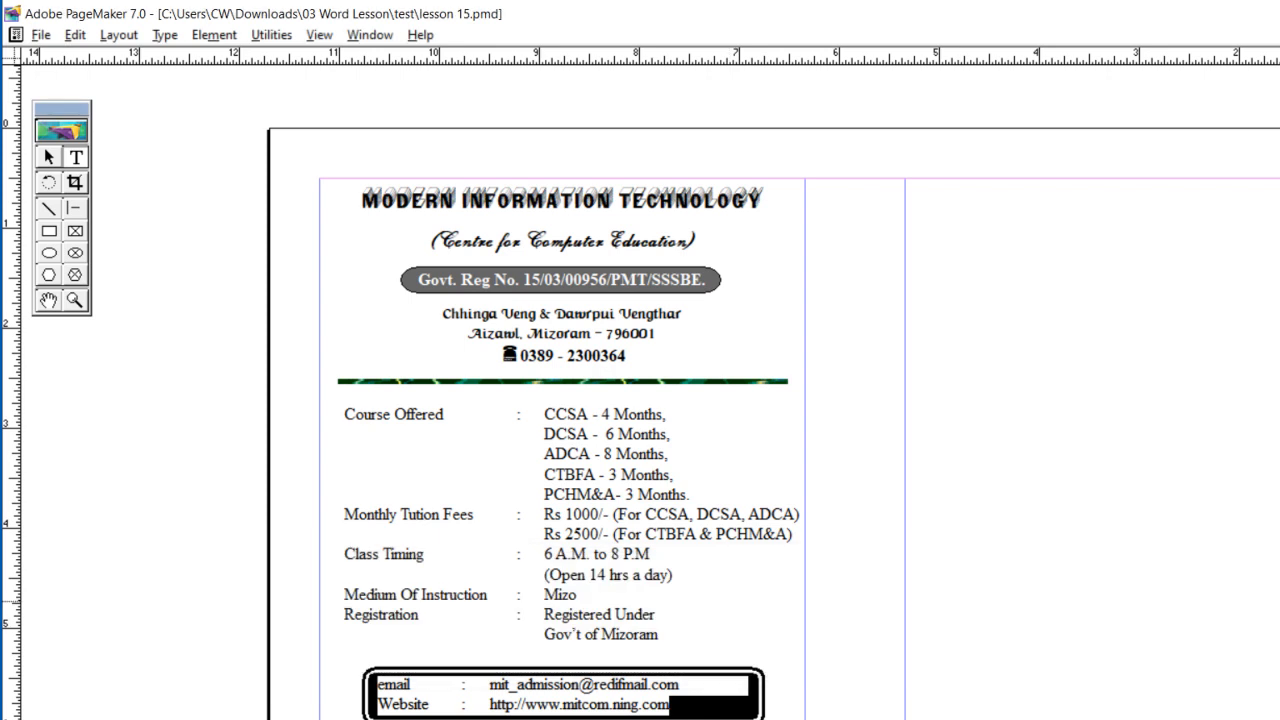
{"action": "key", "text": "ctrl+shift+b"}
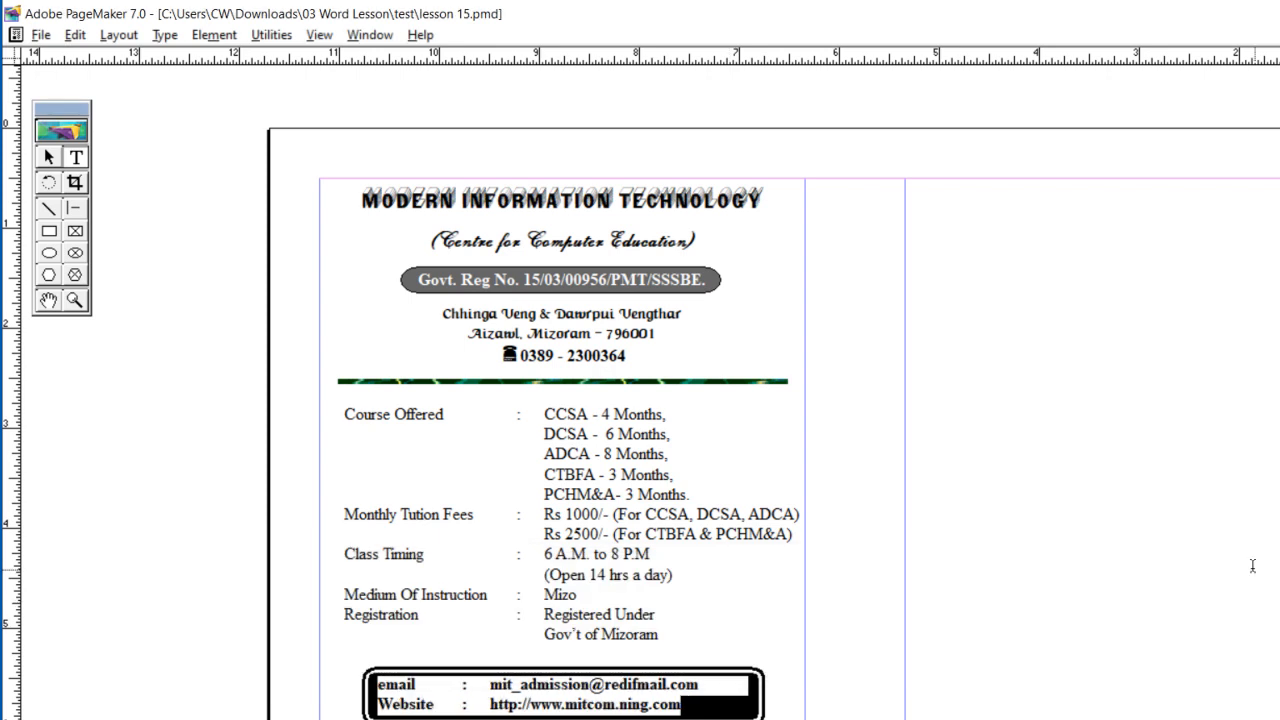
{"action": "left_click", "coordinate": [568, 594]}
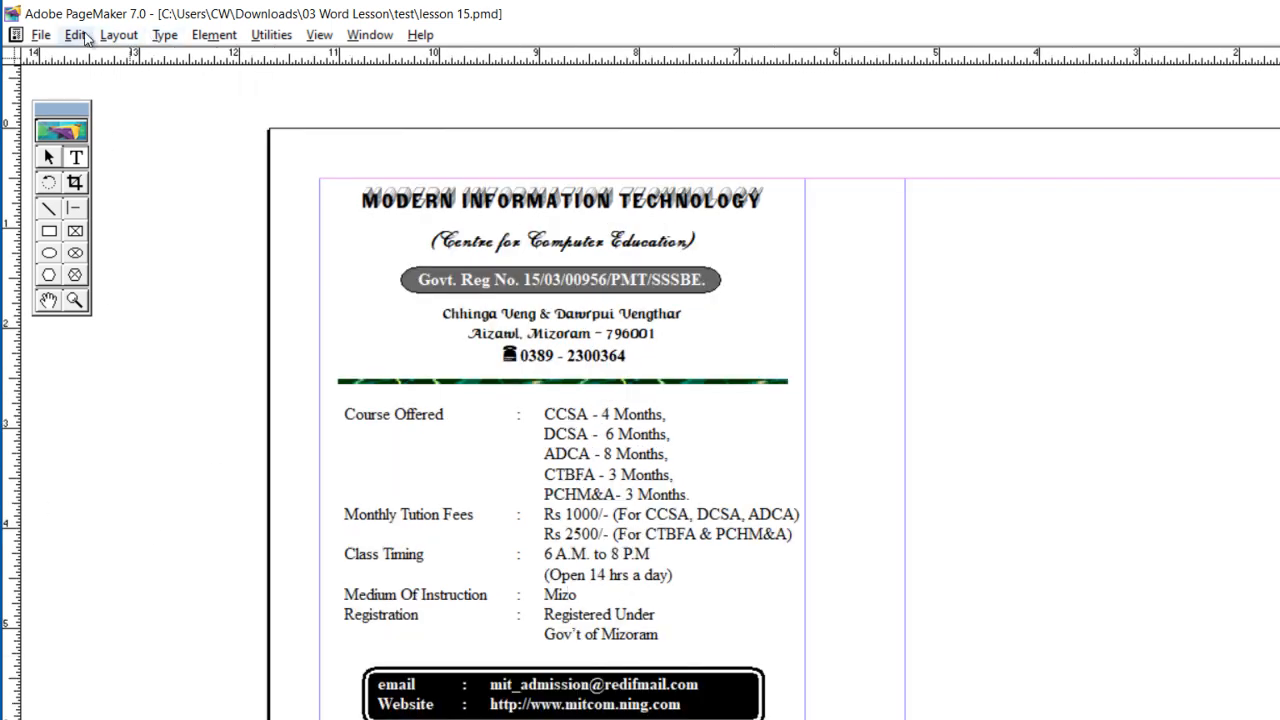
Step: Insert a new Microsoft Office Word Document object containing an orange wavy-line clip art and return to the PageMaker publication
{"action": "left_click", "coordinate": [86, 38]}
{"action": "left_click", "coordinate": [140, 286]}
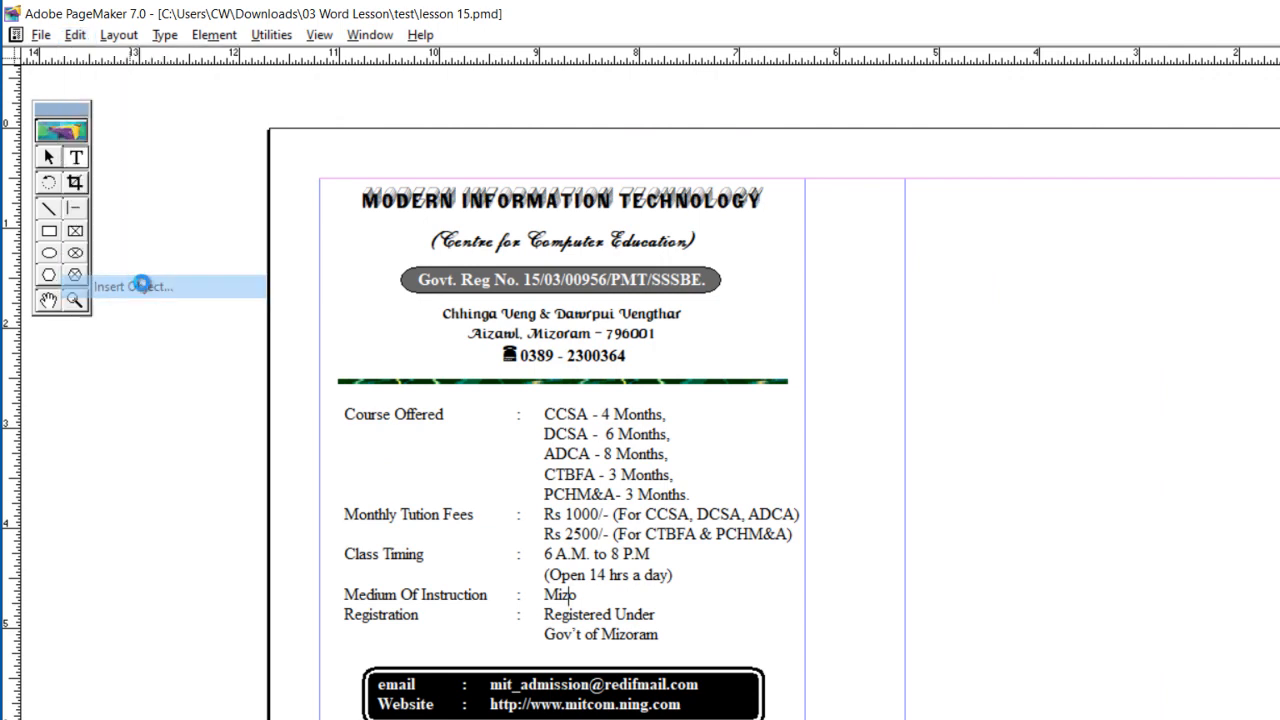
{"action": "scroll", "coordinate": [895, 398], "scroll_direction": "down", "scroll_amount": 5}
{"action": "left_click", "coordinate": [864, 385]}
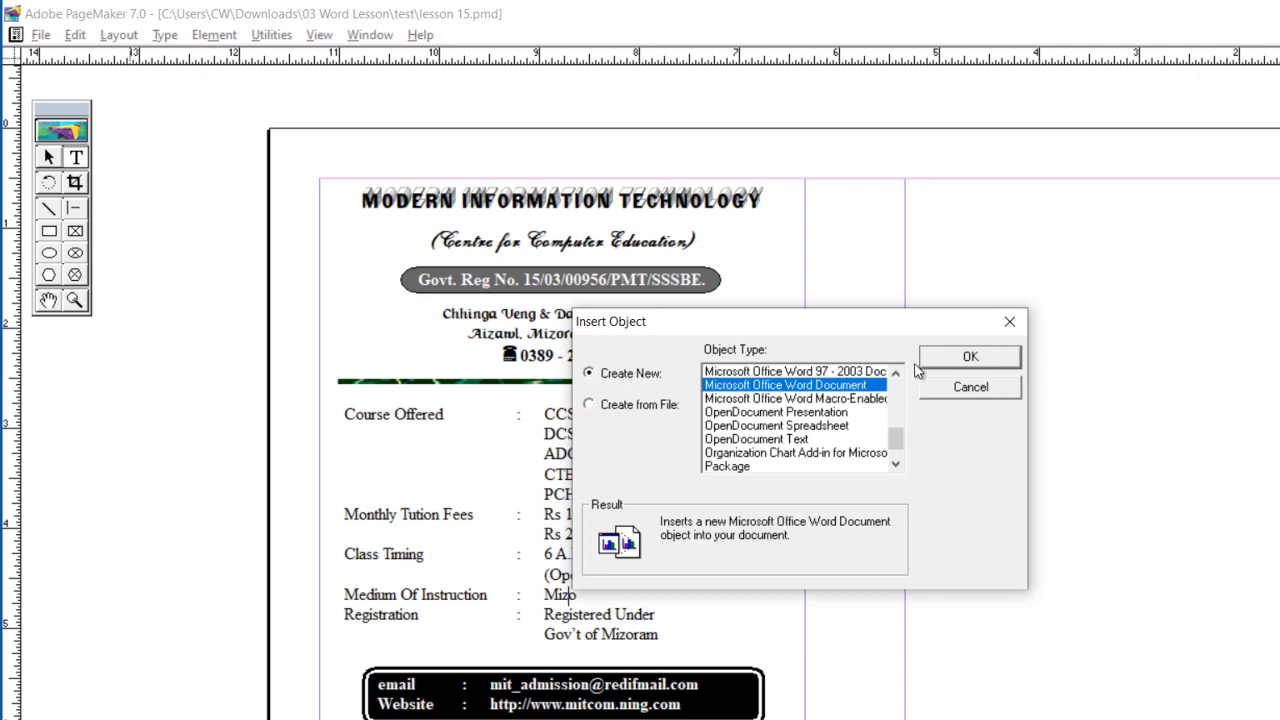
{"action": "left_click", "coordinate": [935, 357]}
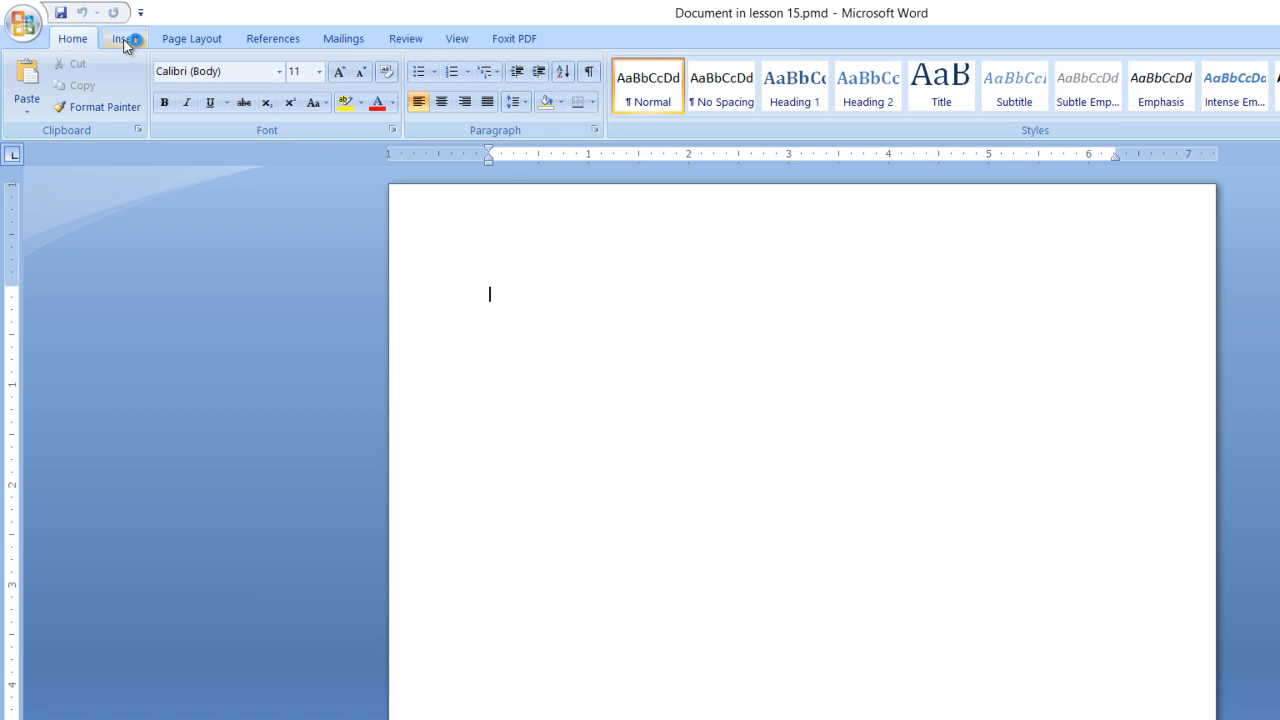
{"action": "left_click", "coordinate": [125, 42]}
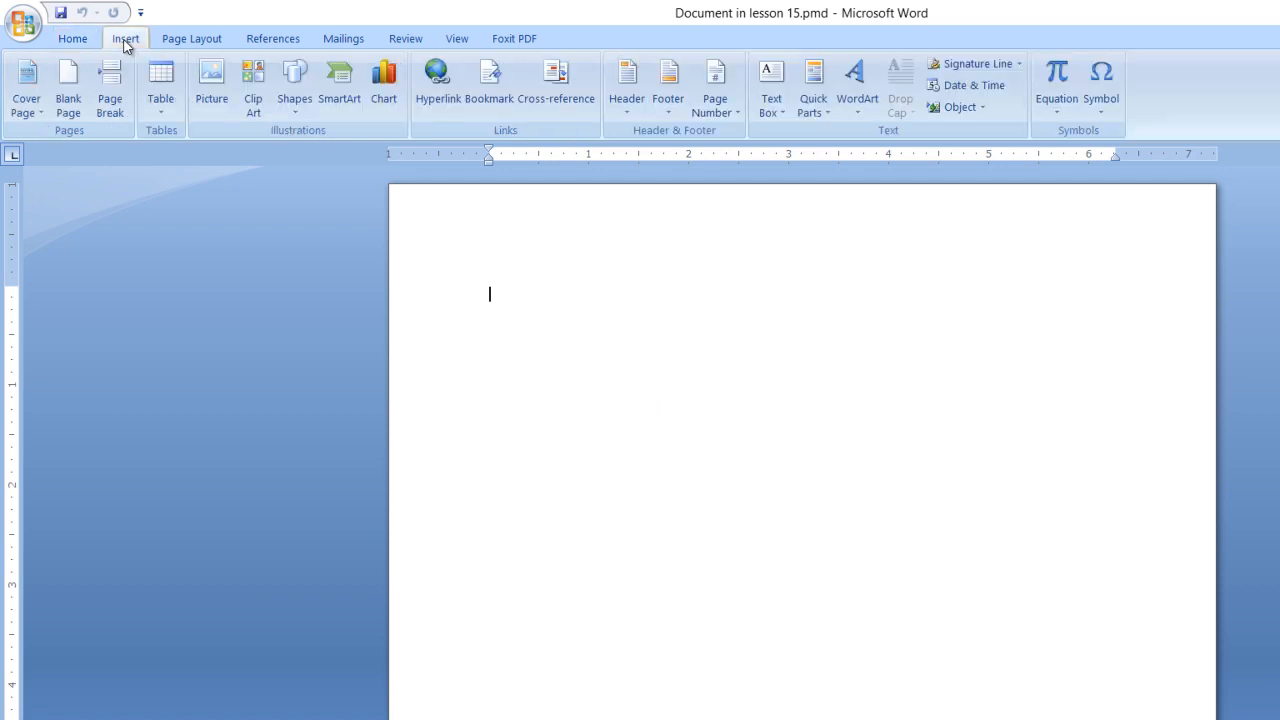
{"action": "left_click", "coordinate": [262, 114]}
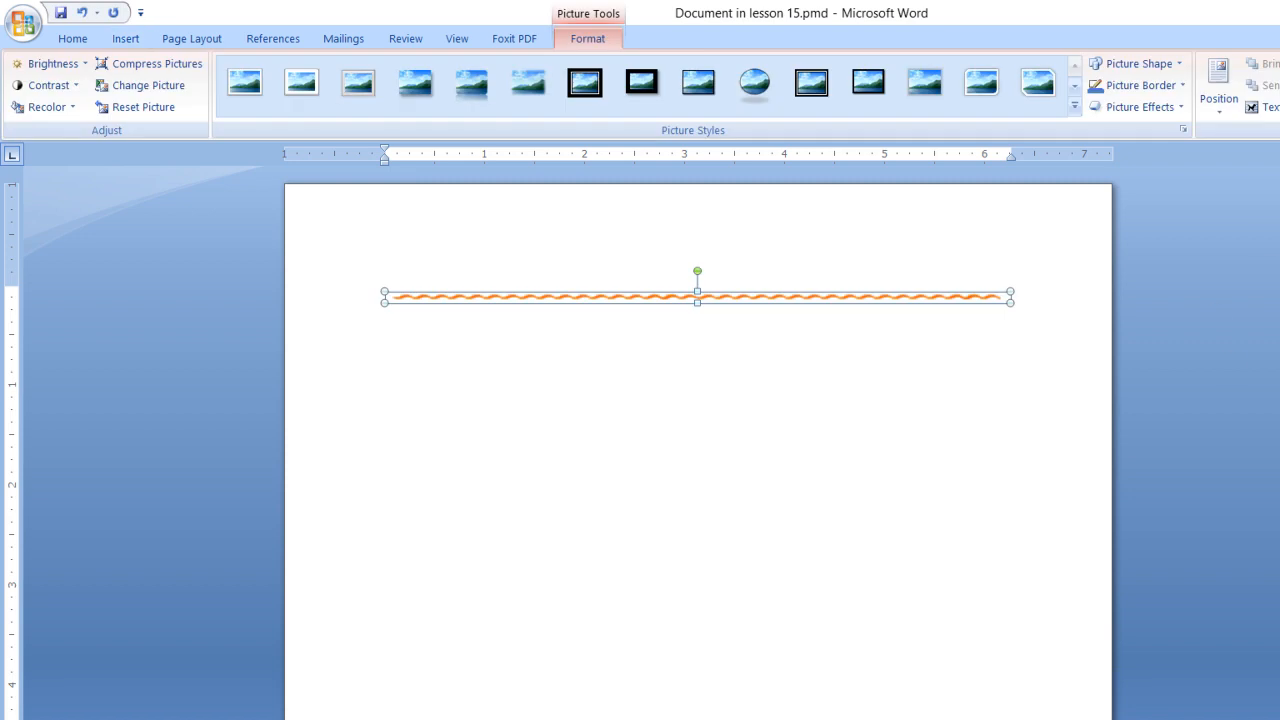
{"action": "key", "text": "alt+F4"}
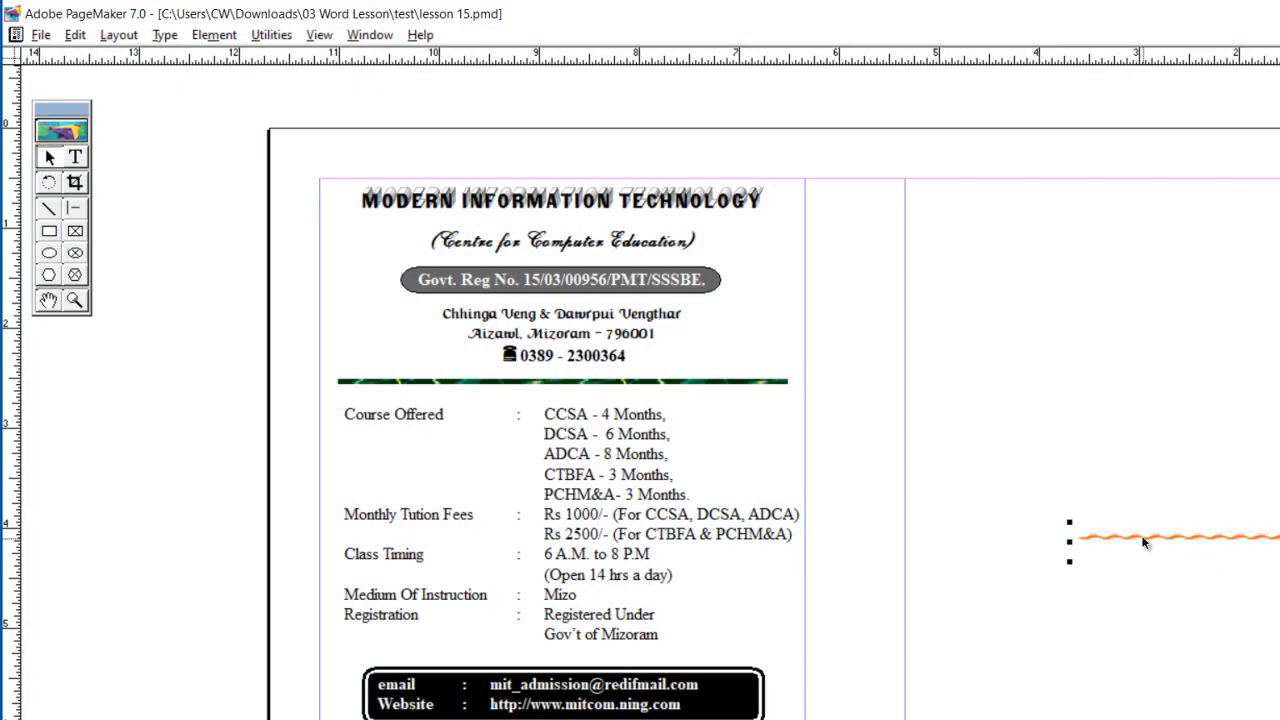
Step: Move the orange wavy divider just below the black contact box, resize it to the column width and nudge it into place
{"action": "left_click_drag", "start_coordinate": [1044, 640], "coordinate": [1091, 343]}
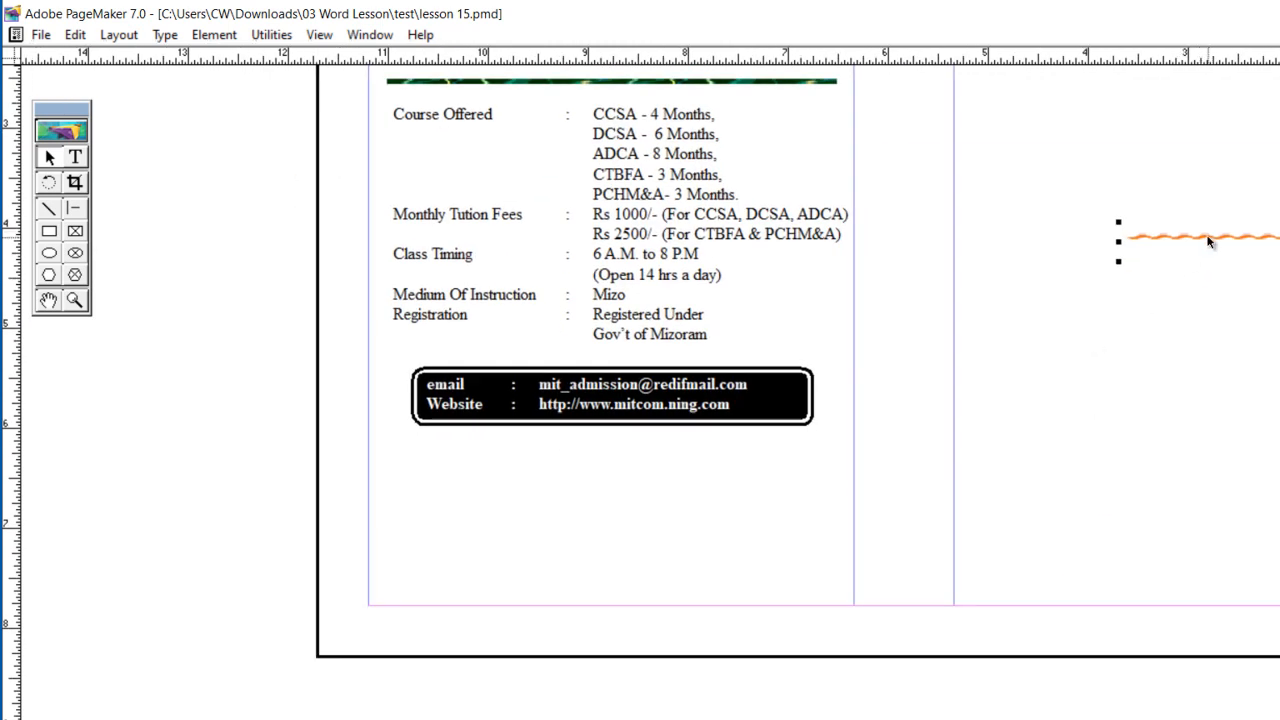
{"action": "mouse_move", "coordinate": [1212, 240]}
{"action": "left_mouse_down"}
{"action": "mouse_move", "coordinate": [789, 434]}
{"action": "mouse_move", "coordinate": [436, 481]}
{"action": "mouse_move", "coordinate": [448, 475]}
{"action": "left_mouse_up"}
{"action": "mouse_move", "coordinate": [1096, 500]}
{"action": "left_mouse_down"}
{"action": "mouse_move", "coordinate": [792, 547]}
{"action": "mouse_move", "coordinate": [760, 497]}
{"action": "mouse_move", "coordinate": [840, 484]}
{"action": "left_mouse_up"}
{"action": "left_click_drag", "start_coordinate": [599, 465], "coordinate": [600, 459]}
{"action": "key", "text": "Right"}
{"action": "key", "text": "Right"}
{"action": "key", "text": "Right"}
{"action": "key", "text": "Right"}
{"action": "key", "text": "Right"}
{"action": "key", "text": "Right"}
{"action": "key", "text": "Right"}
{"action": "key", "text": "Up"}
{"action": "key", "text": "Up"}
{"action": "key", "text": "Up"}
{"action": "key", "text": "Up"}
{"action": "key", "text": "Up"}
{"action": "key", "text": "Up"}
{"action": "key", "text": "Up"}
{"action": "key", "text": "Up"}
{"action": "key", "text": "Up"}
{"action": "key", "text": "Up"}
{"action": "key", "text": "Up"}
{"action": "key", "text": "Up"}
{"action": "key", "text": "Right"}
{"action": "key", "text": "Right"}
{"action": "key", "text": "Right"}
{"action": "key", "text": "Right"}
{"action": "key", "text": "Right"}
{"action": "key", "text": "Up"}
{"action": "key", "text": "Up"}
{"action": "key", "text": "Up"}
{"action": "key", "text": "Up"}
{"action": "key", "text": "Up"}
{"action": "key", "text": "Up"}
{"action": "key", "text": "Up"}
{"action": "key", "text": "Up"}
{"action": "key", "text": "Up"}
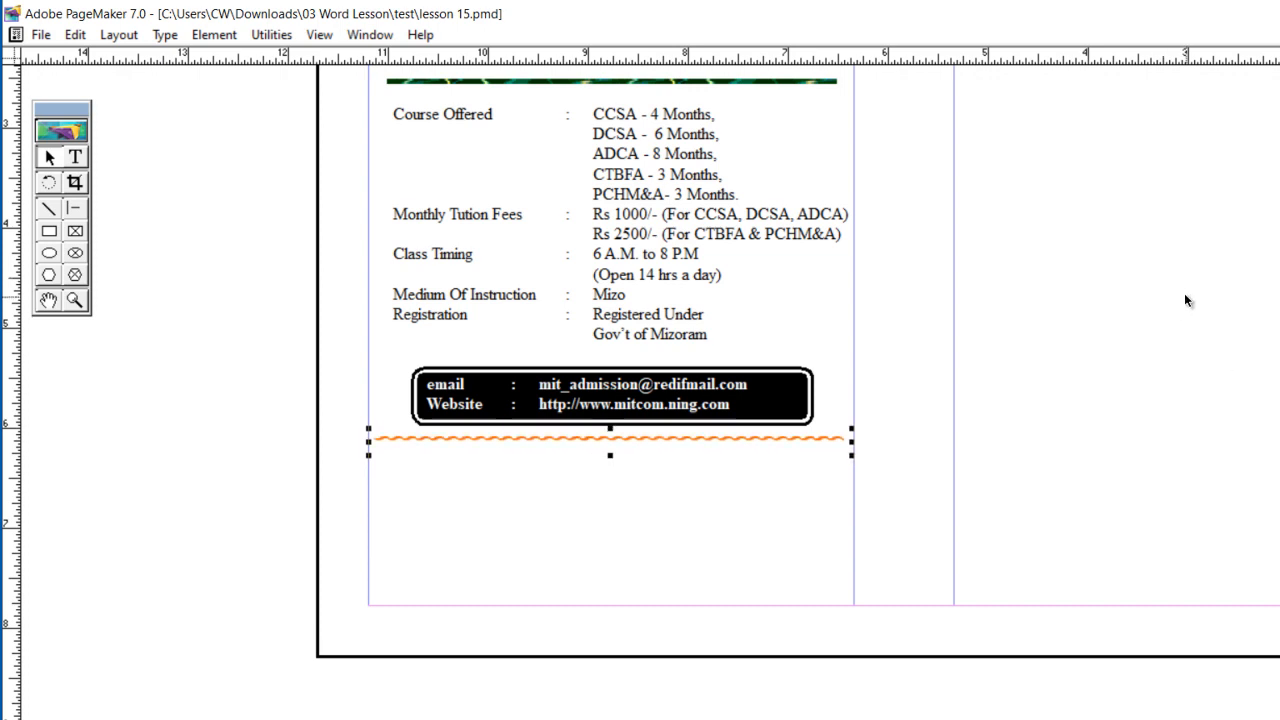
{"action": "left_click", "coordinate": [1185, 296]}
Step: Add the text "The Institution Authority has right to reject, delete, amend any course without prior information and Notice" below the wavy divider
{"action": "left_click", "coordinate": [80, 158]}
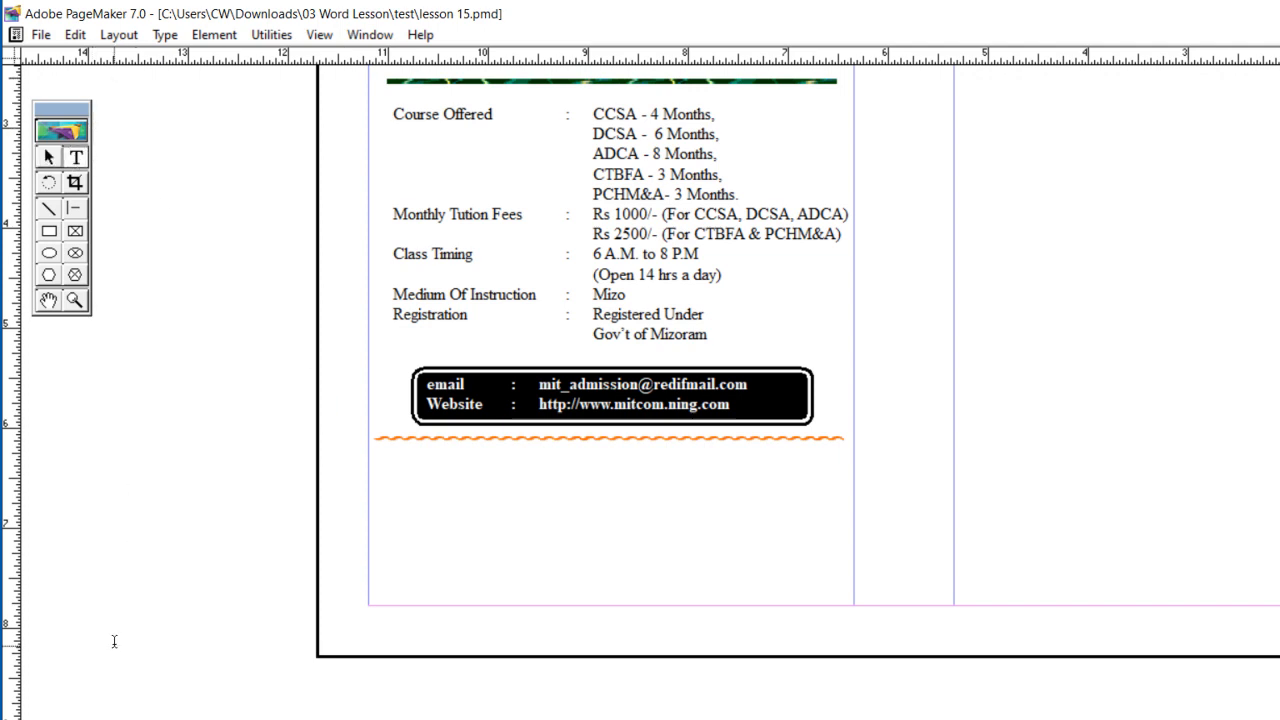
{"action": "left_click", "coordinate": [64, 719]}
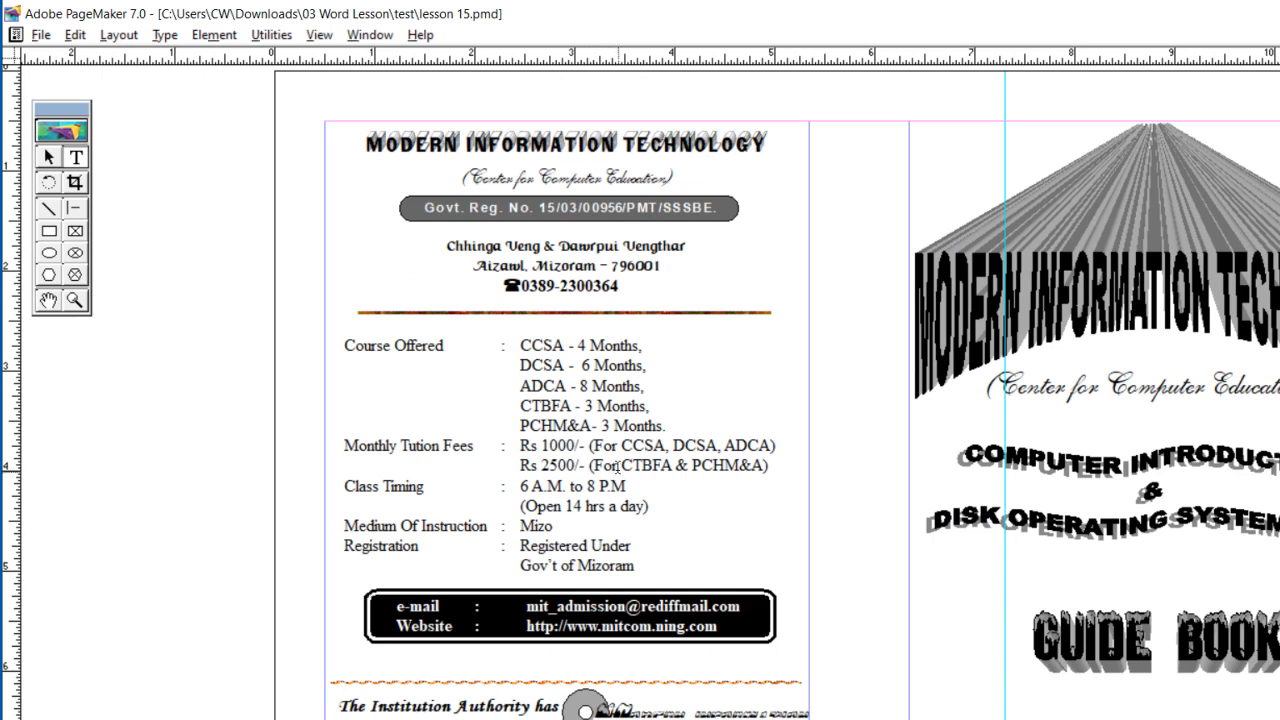
{"action": "scroll", "coordinate": [633, 383], "scroll_direction": "down", "scroll_amount": 2}
{"action": "scroll", "coordinate": [633, 383], "scroll_direction": "down", "scroll_amount": 3}
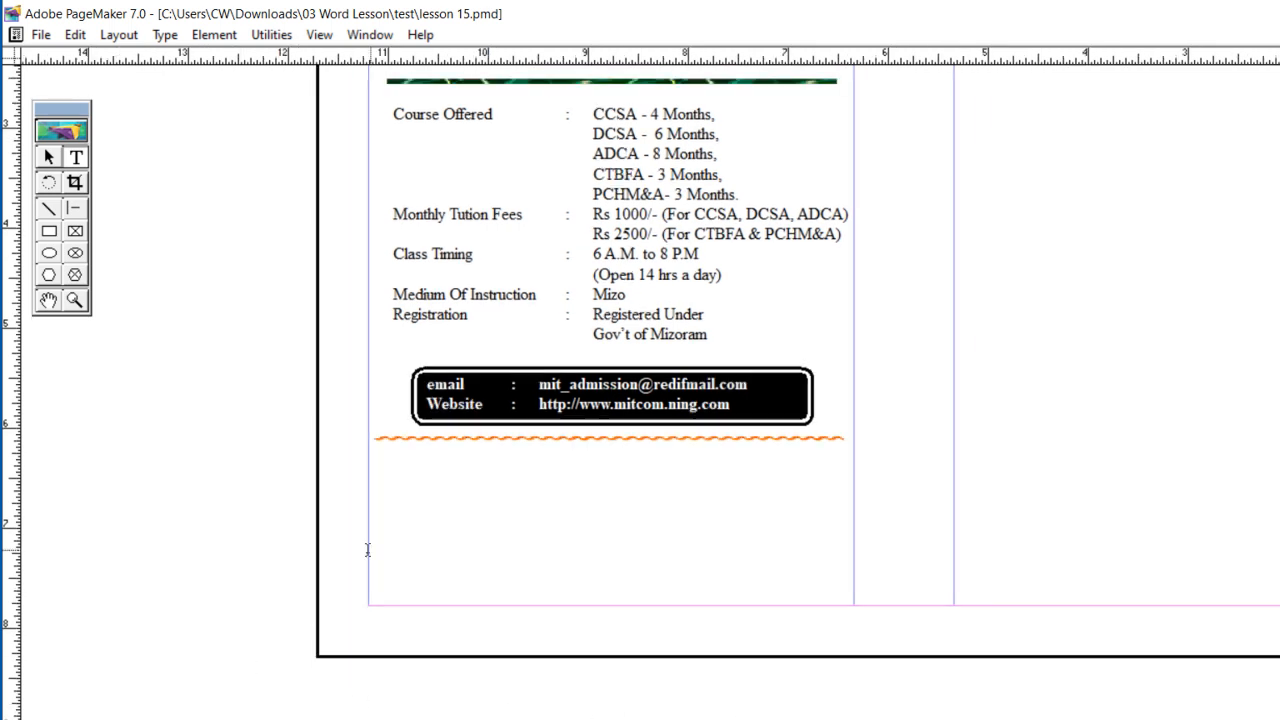
{"action": "left_click", "coordinate": [369, 453]}
{"action": "type", "text": "The In"}
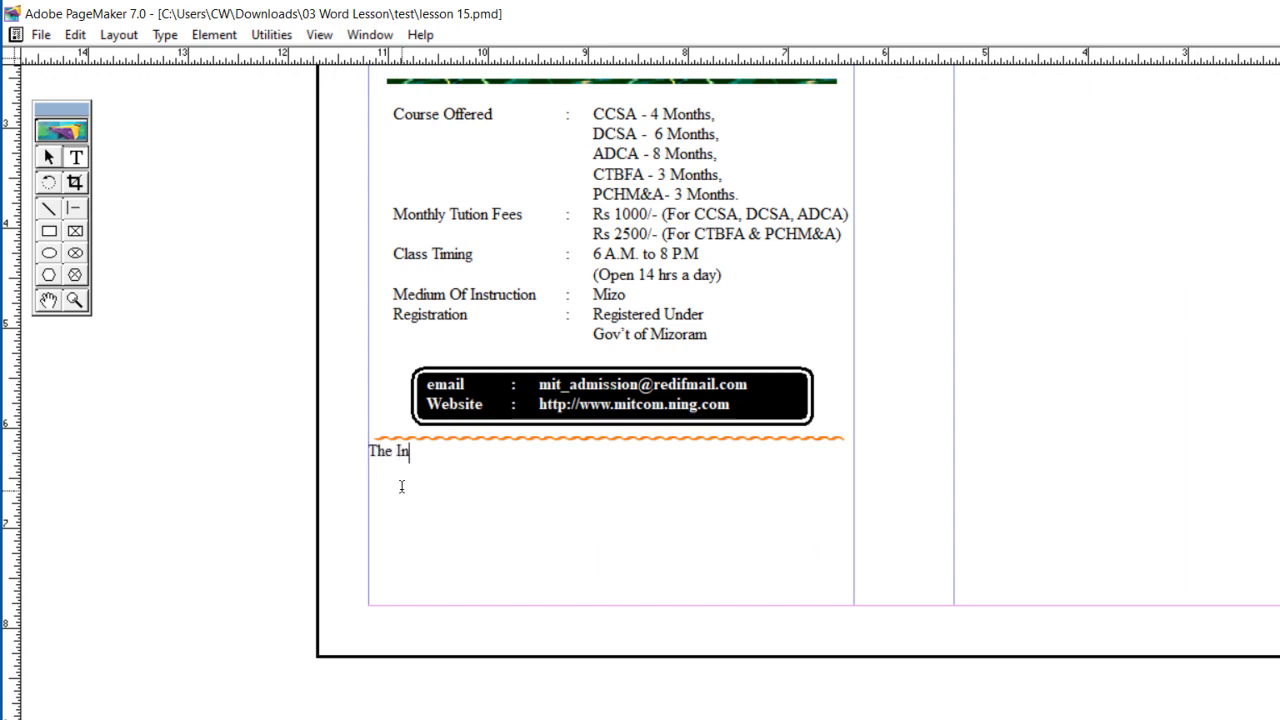
{"action": "type", "text": "stitution Au"}
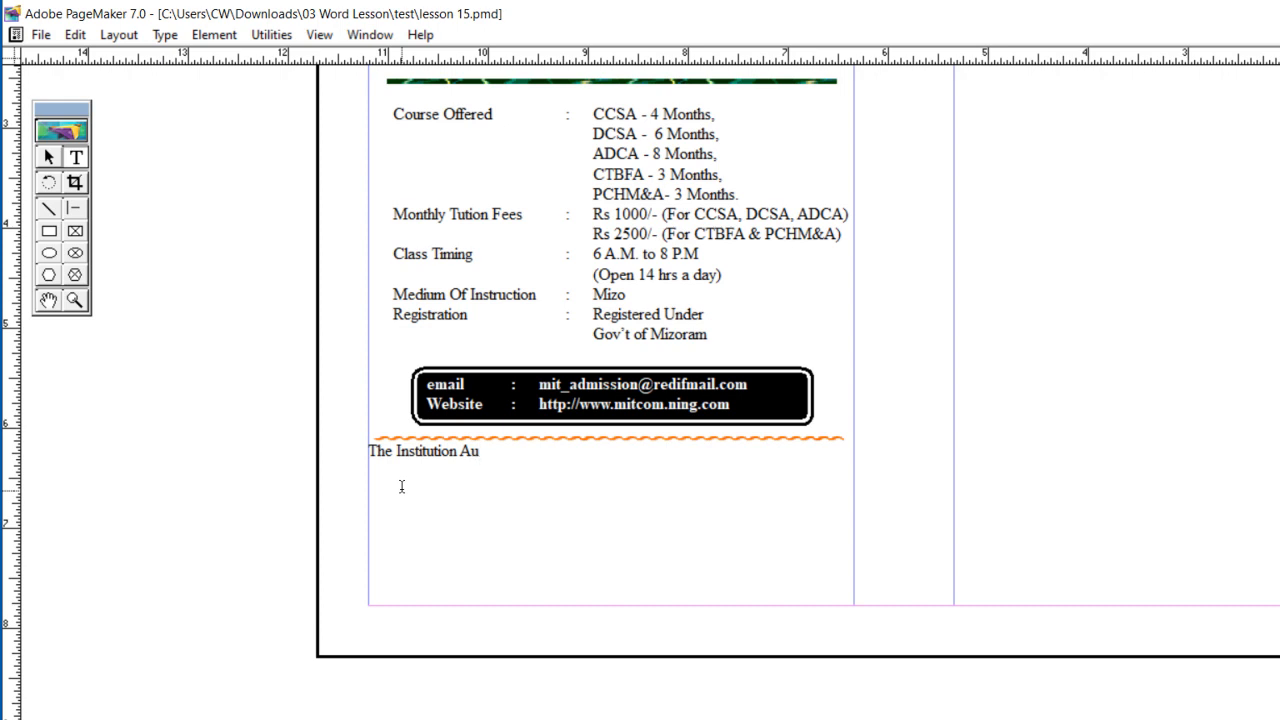
{"action": "type", "text": "thority h"}
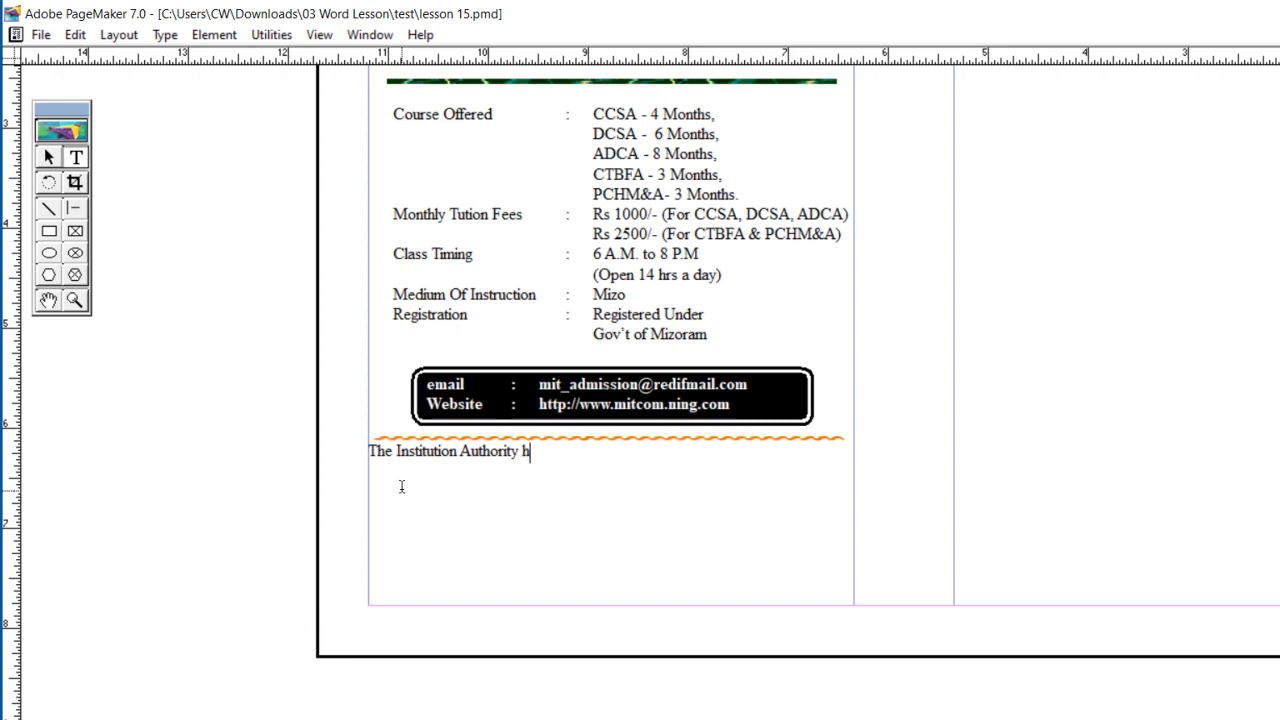
{"action": "type", "text": "as right to reject"}
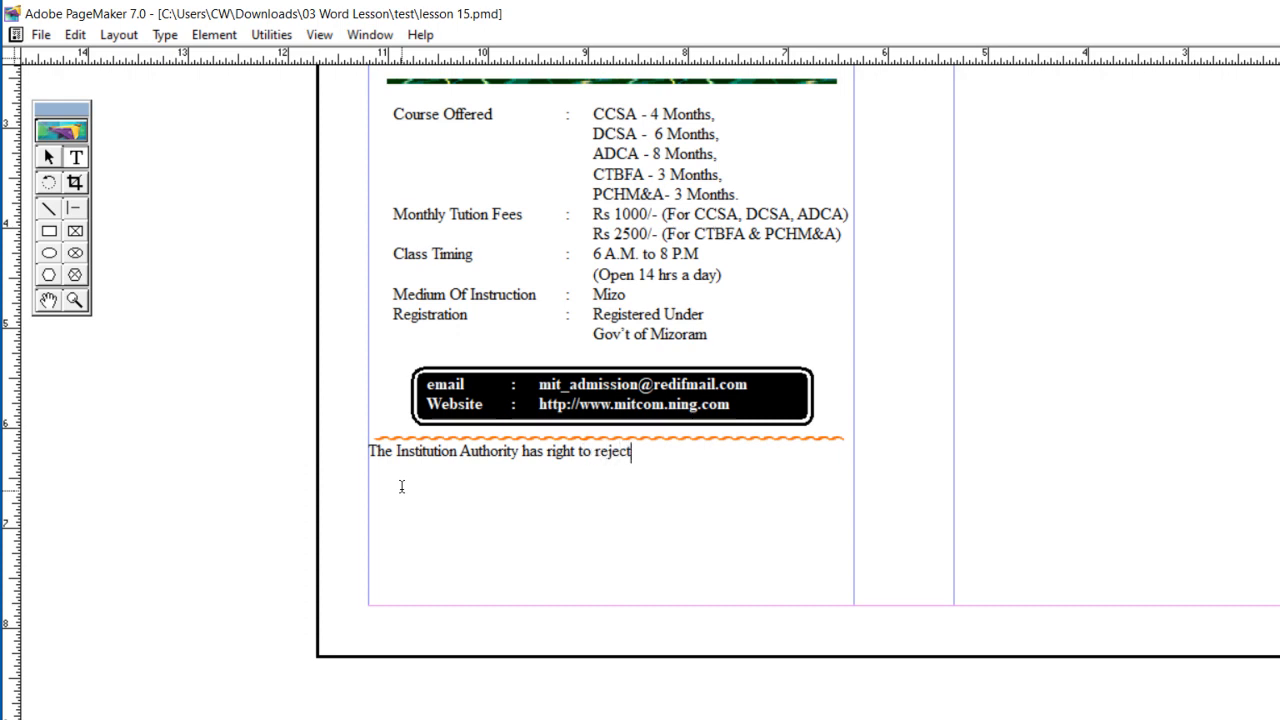
{"action": "type", "text": ", delete, amend any course"}
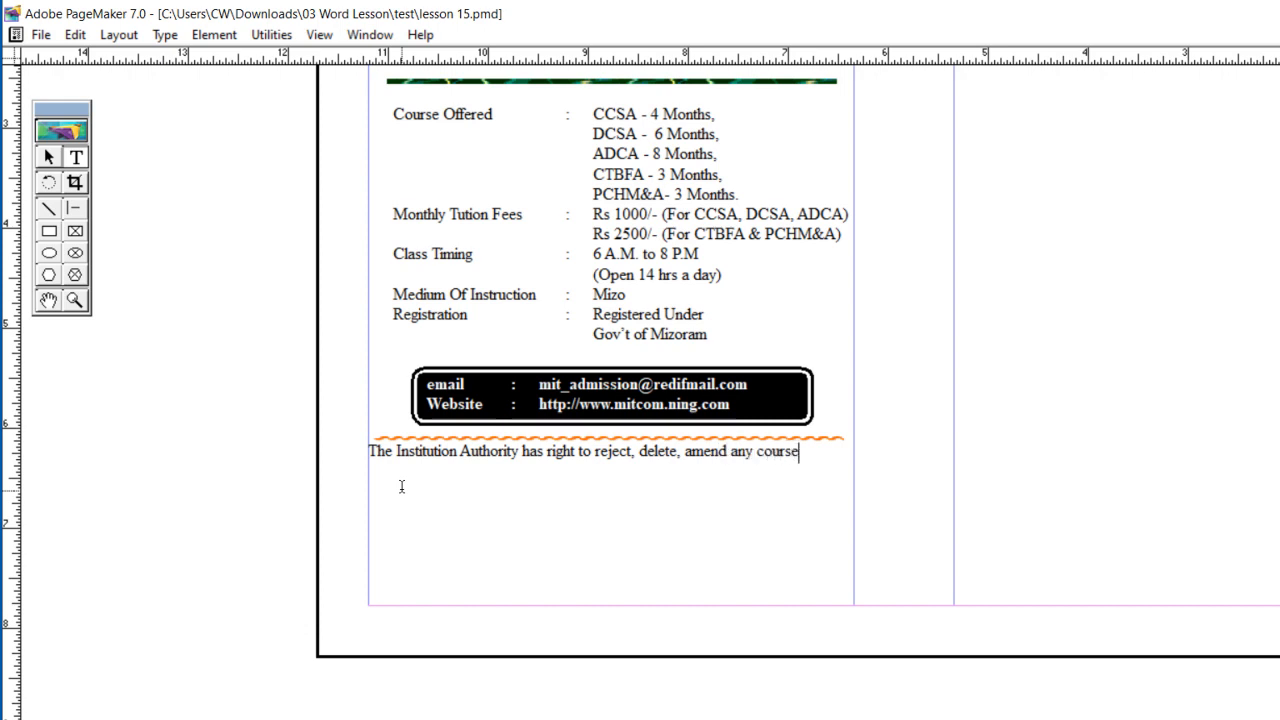
{"action": "type", "text": " witho"}
{"action": "type", "text": "ut"}
{"action": "type", "text": " p"}
{"action": "type", "text": "rior i"}
{"action": "type", "text": "nformati"}
{"action": "type", "text": "on"}
{"action": "type", "text": " a"}
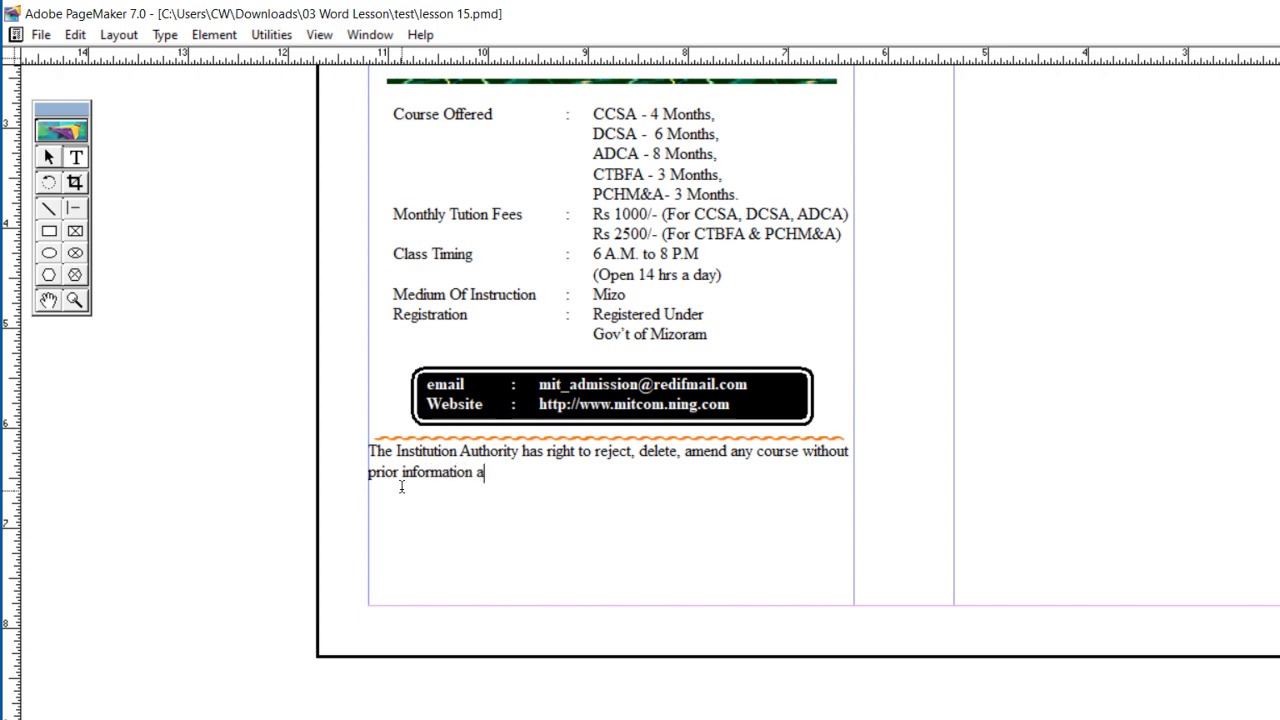
{"action": "type", "text": "nd Notice"}
Step: Format the whole Institution Authority notice in bold Monotype Corsiva and enlarge it by one size step
{"action": "key", "text": "ctrl+a"}
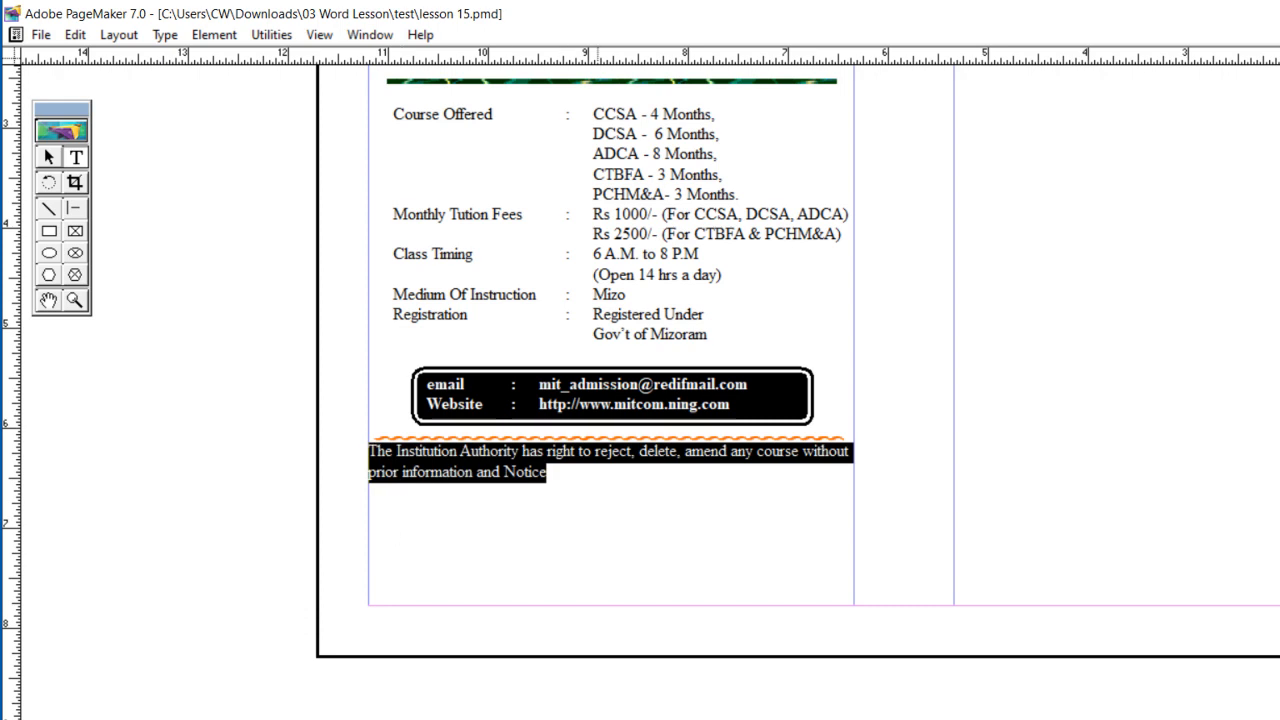
{"action": "left_click", "coordinate": [580, 718]}
{"action": "type", "text": "n"}
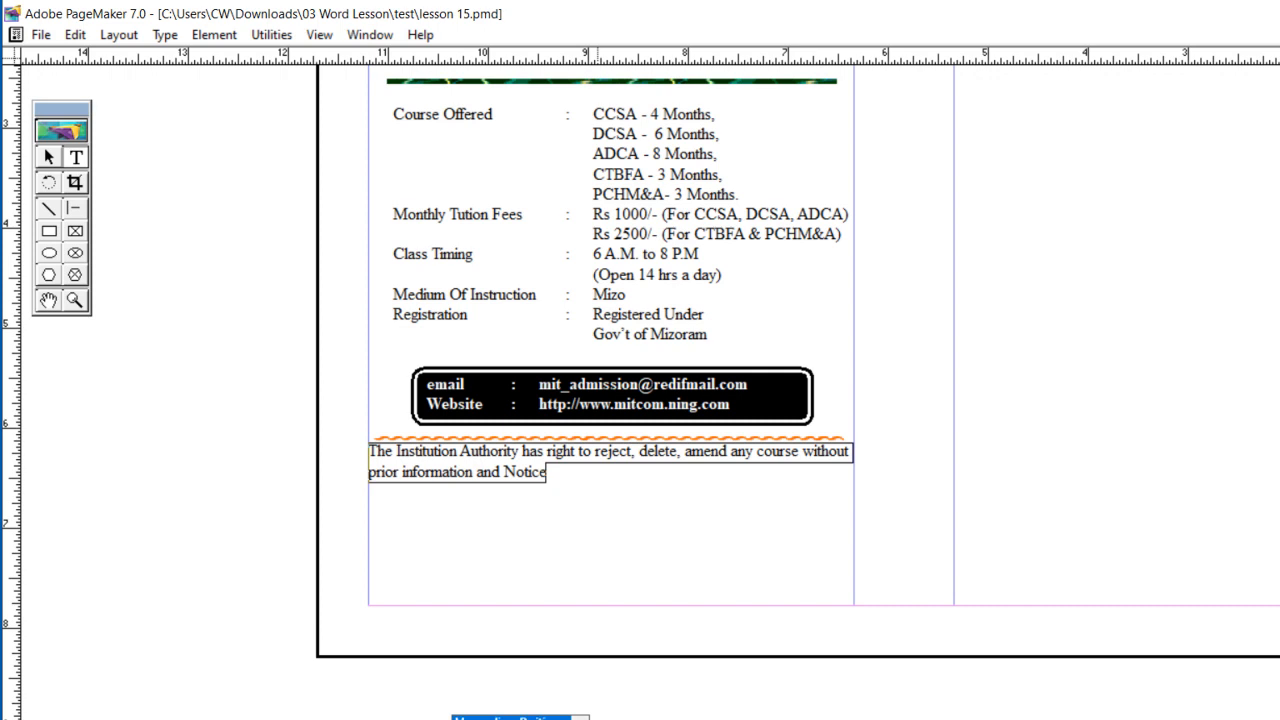
{"action": "key", "text": "Return"}
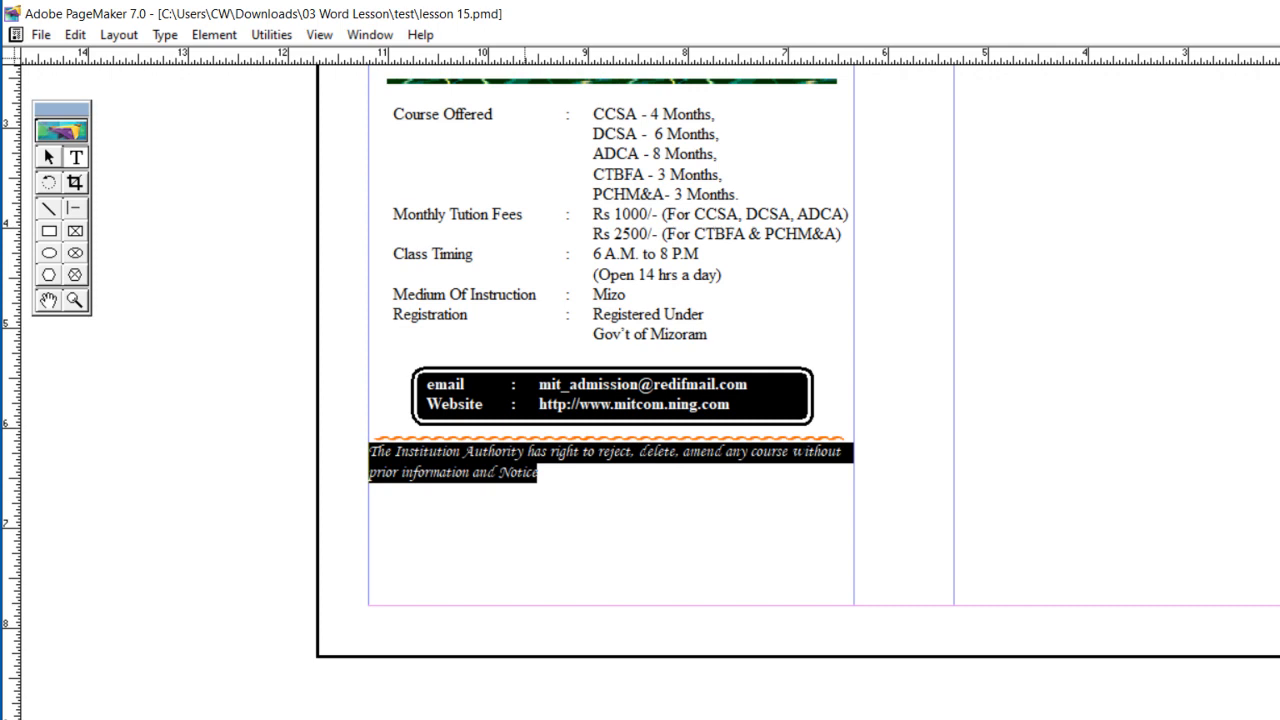
{"action": "key", "text": "ctrl+shift+period"}
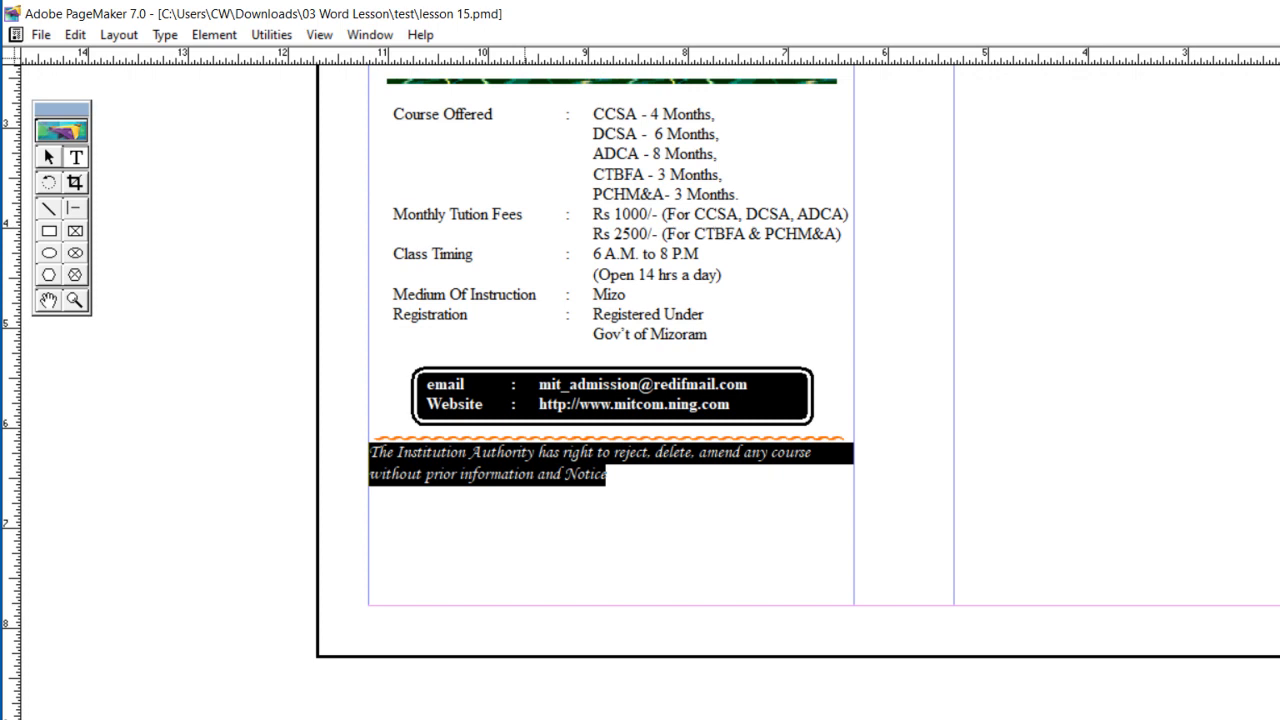
{"action": "key", "text": "ctrl+shift+b"}
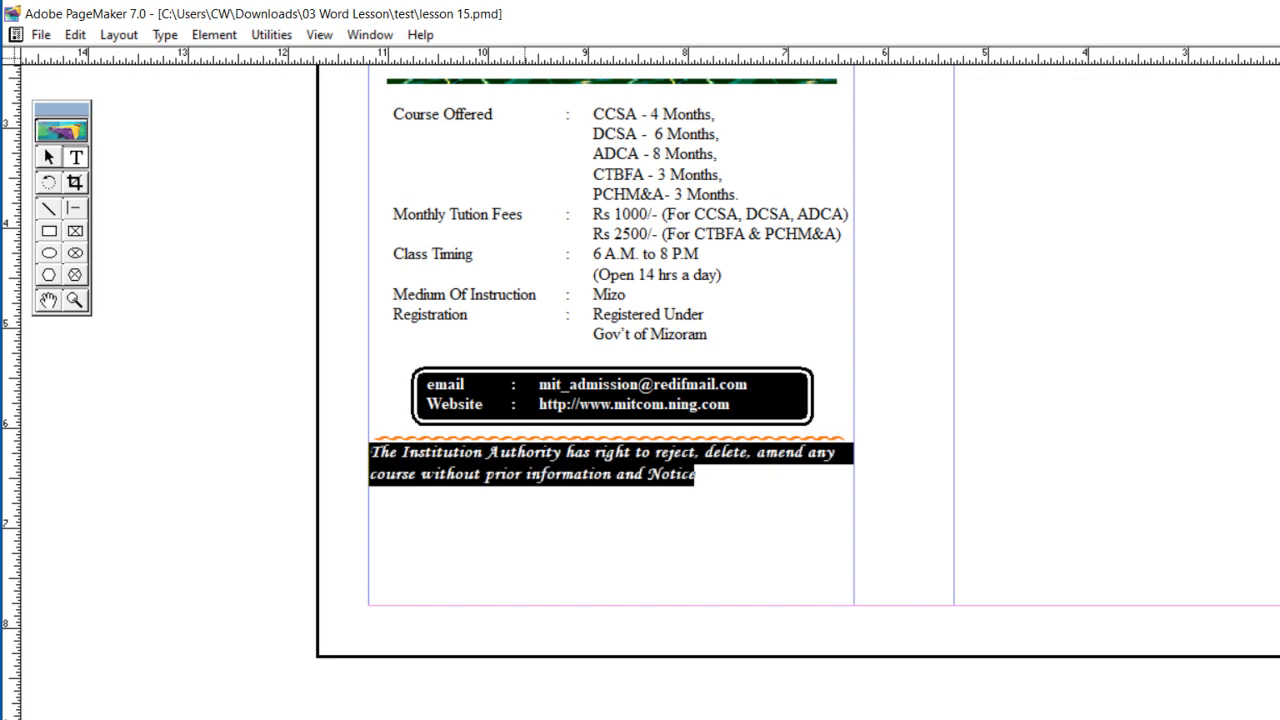
{"action": "left_click", "coordinate": [49, 158]}
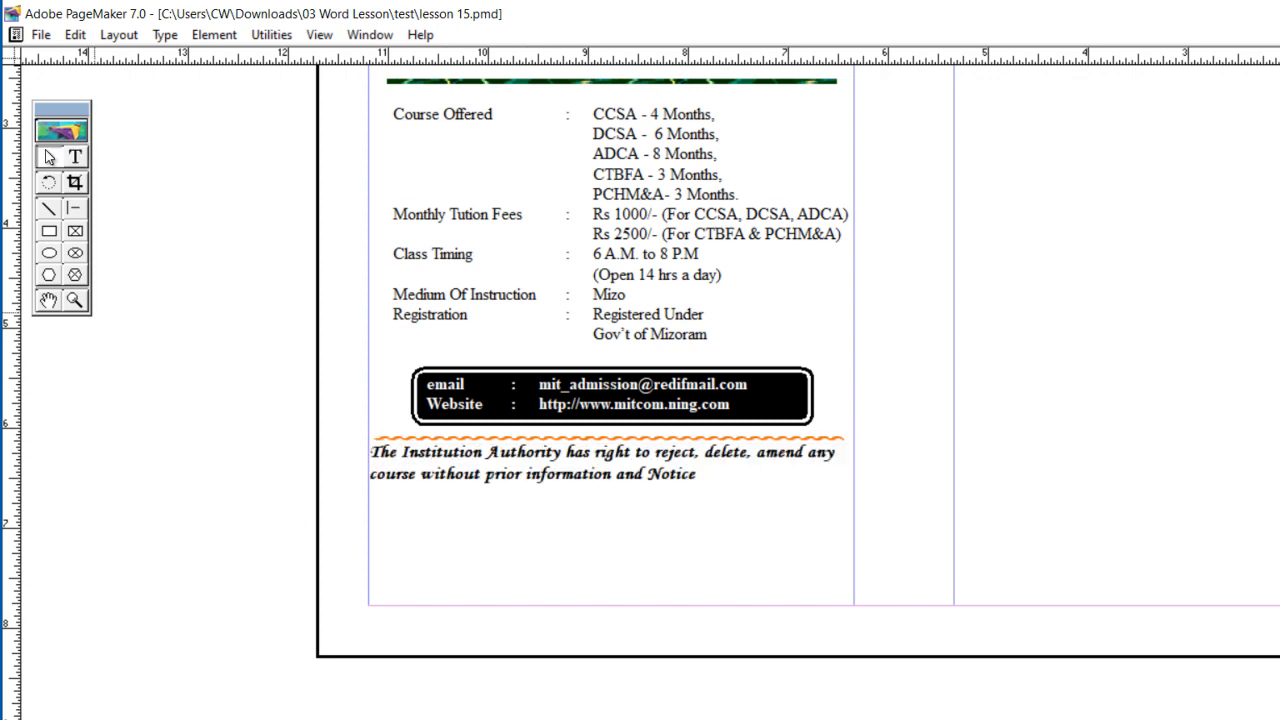
Step: Narrow the Institution Authority notice block to about half the column width and center-align all of its text
{"action": "left_click", "coordinate": [533, 480]}
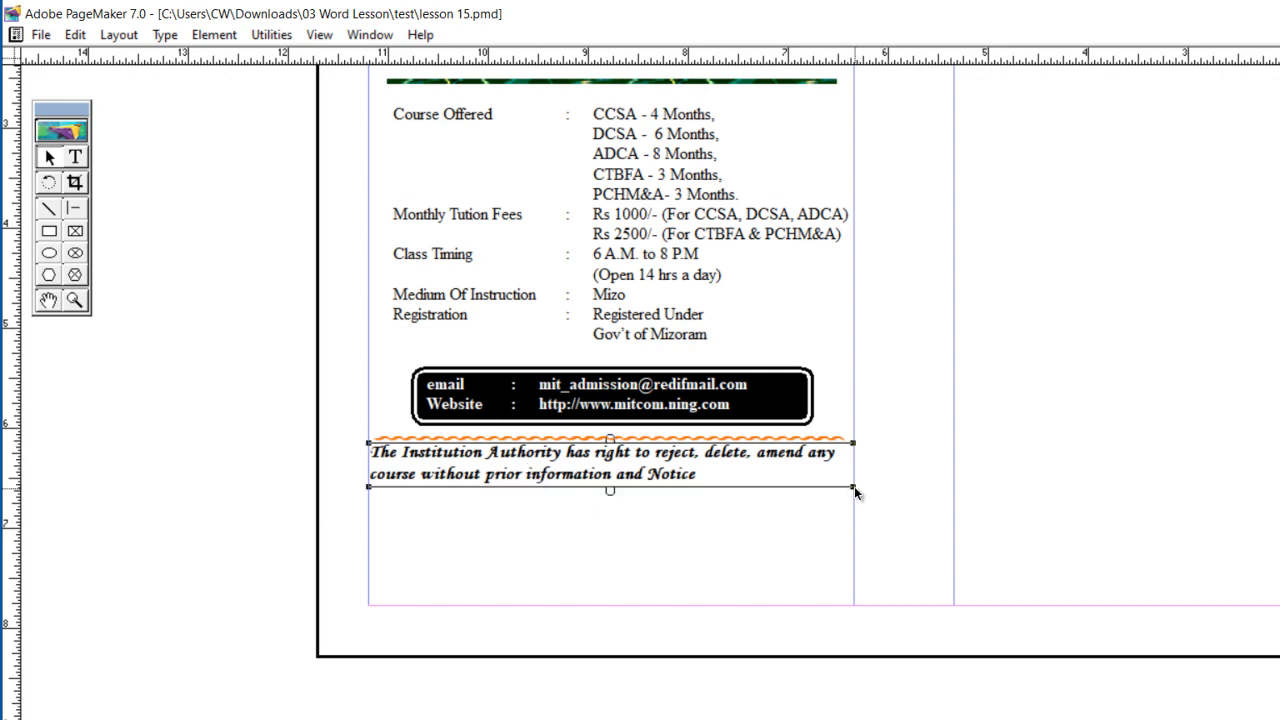
{"action": "left_click_drag", "start_coordinate": [854, 486], "coordinate": [621, 542]}
{"action": "left_click", "coordinate": [74, 160]}
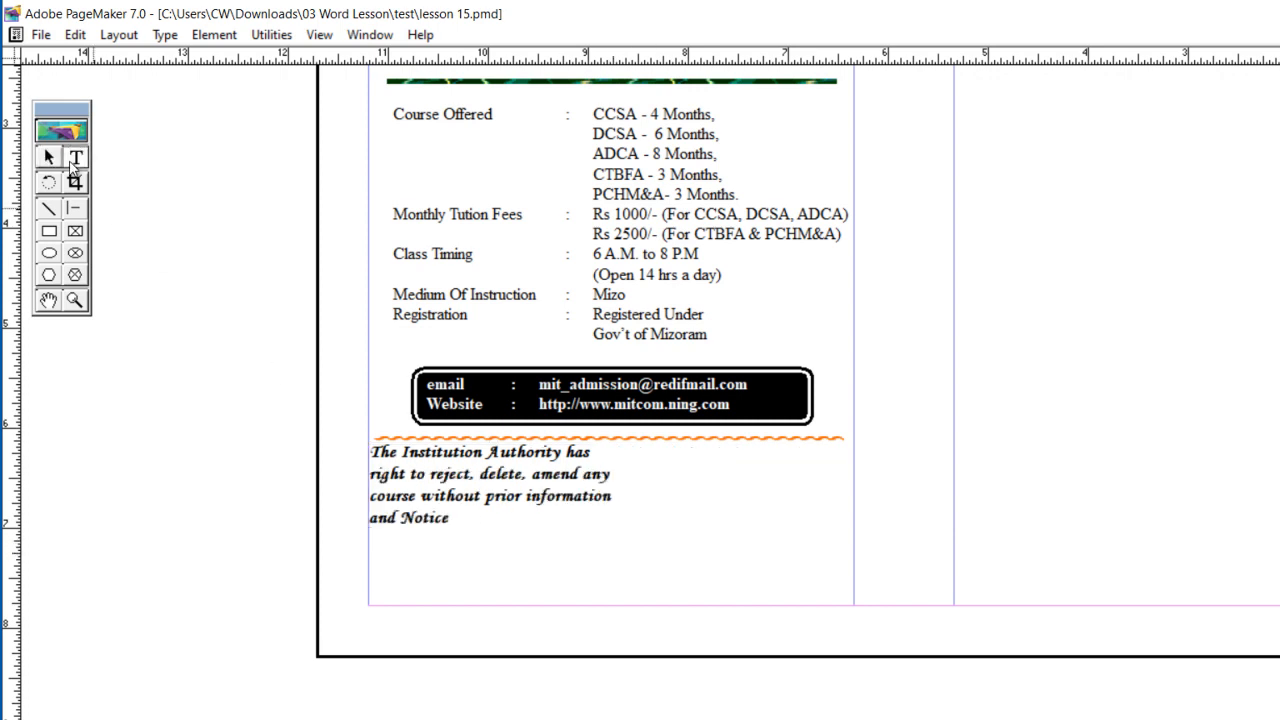
{"action": "left_click_drag", "start_coordinate": [449, 520], "coordinate": [366, 447]}
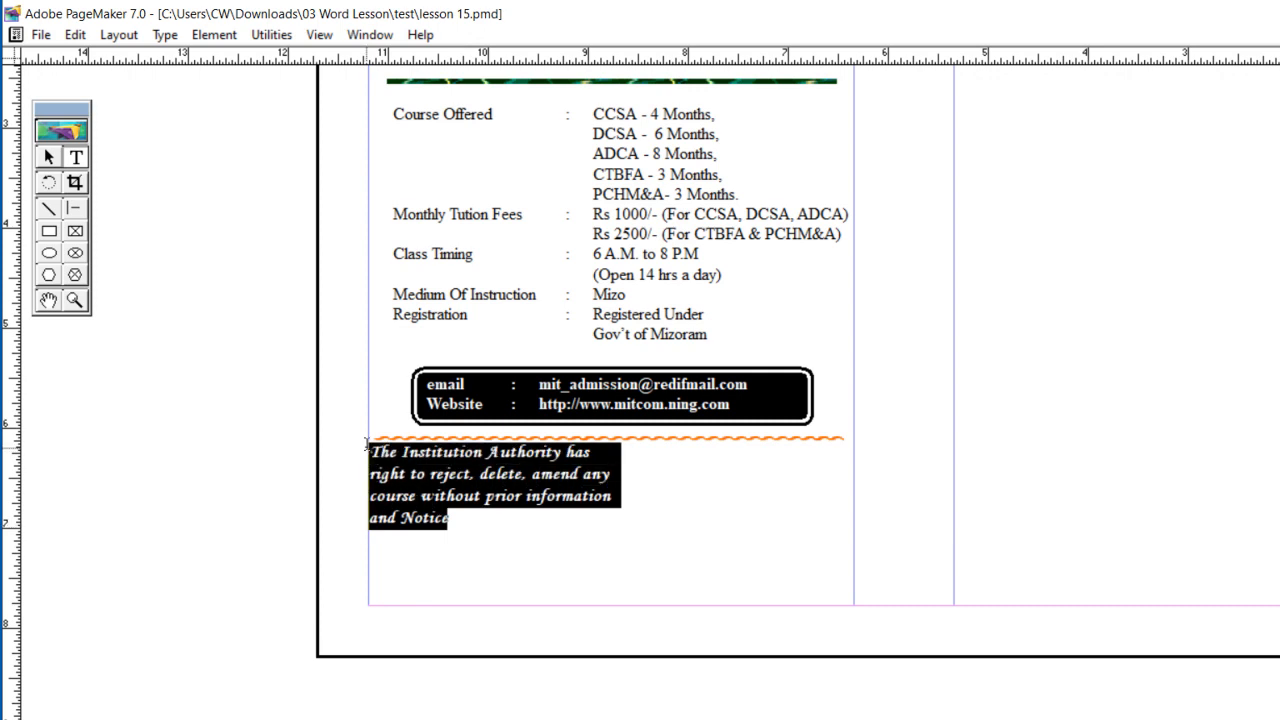
{"action": "key", "text": "ctrl+shift+c"}
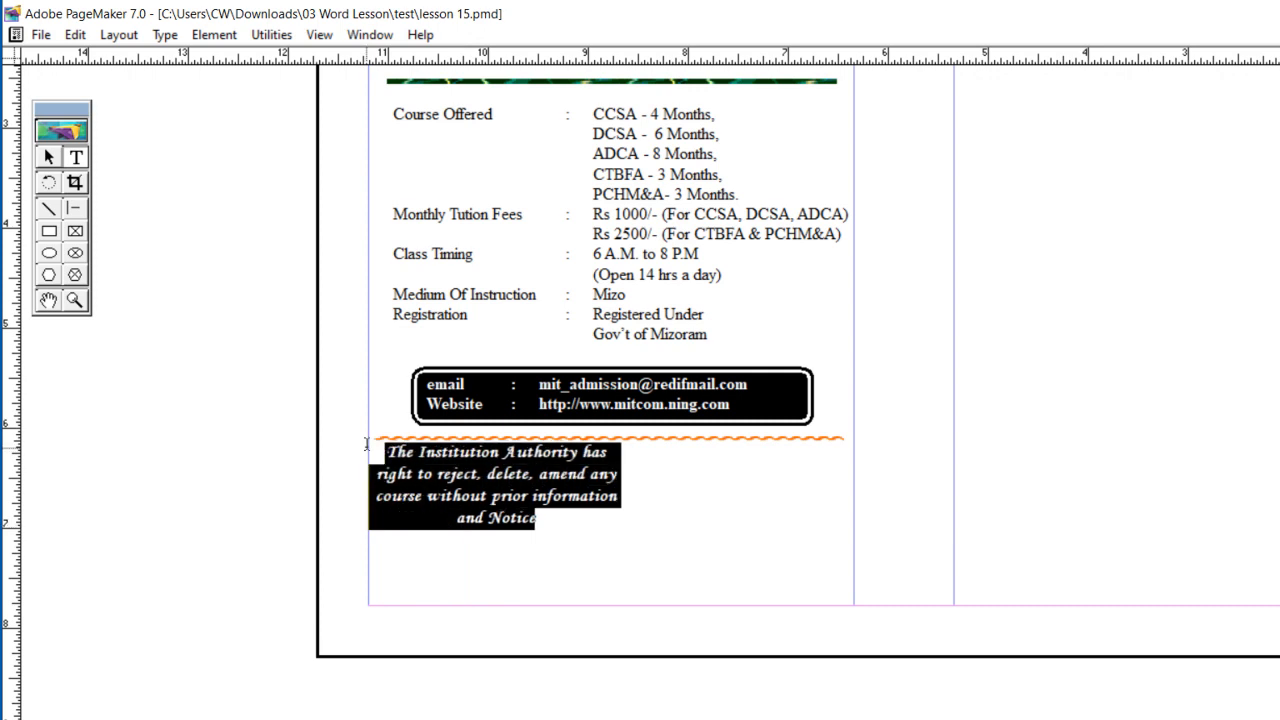
{"action": "left_click", "coordinate": [464, 560]}
Step: Nudge the notice block down away from the contact box, and move the orange wavy divider slightly down above it
{"action": "left_click", "coordinate": [48, 158]}
{"action": "left_click", "coordinate": [503, 514]}
{"action": "key", "text": "Down"}
{"action": "key", "text": "Down"}
{"action": "key", "text": "Down"}
{"action": "key", "text": "Down"}
{"action": "key", "text": "Down"}
{"action": "key", "text": "Down"}
{"action": "key", "text": "Down"}
{"action": "key", "text": "Down"}
{"action": "key", "text": "Down"}
{"action": "key", "text": "Down"}
{"action": "key", "text": "Down"}
{"action": "key", "text": "Down"}
{"action": "key", "text": "Down"}
{"action": "key", "text": "Down"}
{"action": "key", "text": "Down"}
{"action": "key", "text": "Down"}
{"action": "key", "text": "Down"}
{"action": "key", "text": "Down"}
{"action": "key", "text": "Down"}
{"action": "key", "text": "Down"}
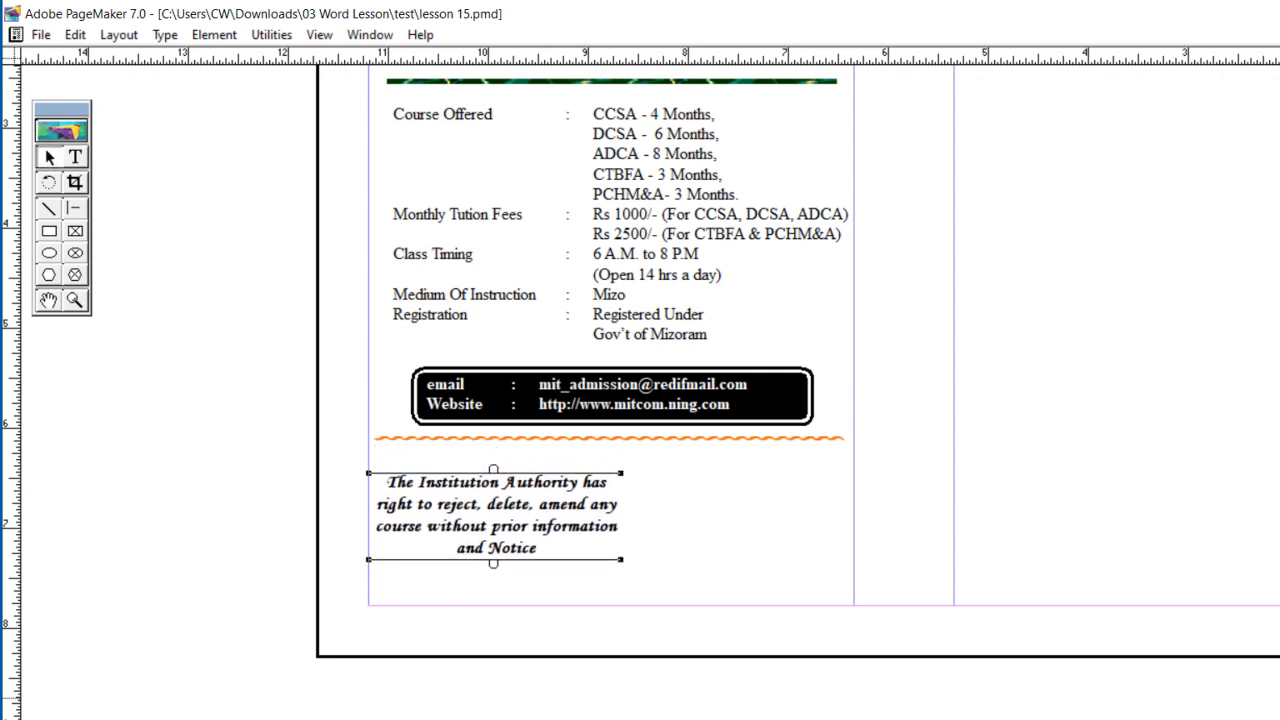
{"action": "left_click", "coordinate": [611, 437]}
{"action": "key", "text": "Down"}
{"action": "key", "text": "Down"}
{"action": "key", "text": "Down"}
{"action": "key", "text": "Down"}
{"action": "key", "text": "Down"}
{"action": "key", "text": "Down"}
{"action": "key", "text": "Down"}
{"action": "key", "text": "Down"}
{"action": "key", "text": "Down"}
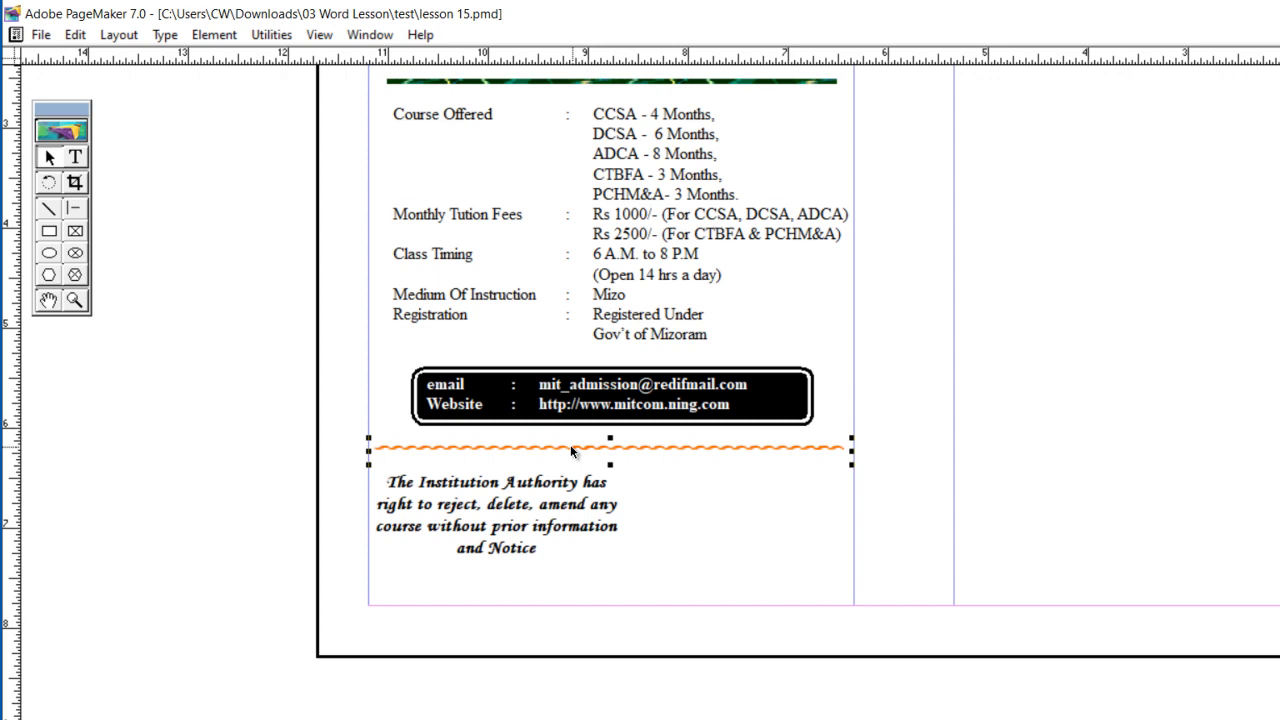
Step: Paste a copy of the orange wavy divider and place it just below the notice, aligned with the column edges
{"action": "key", "text": "ctrl+v"}
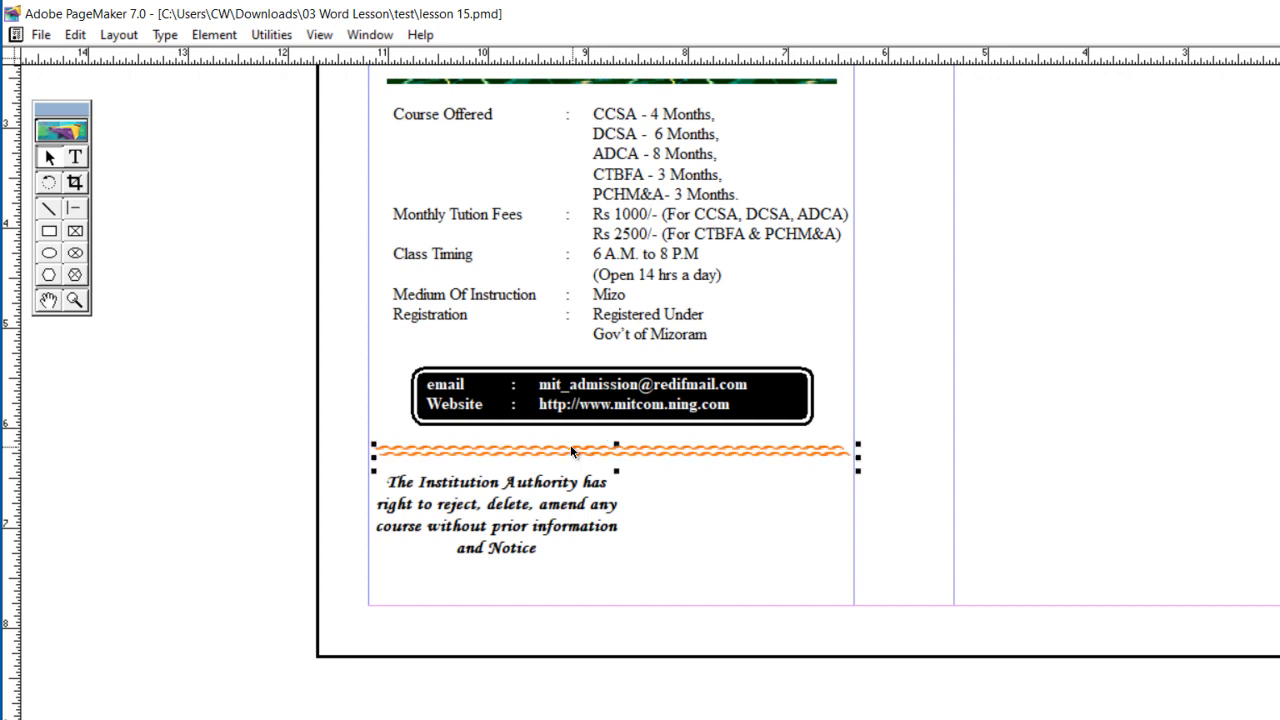
{"action": "left_click_drag", "start_coordinate": [571, 451], "coordinate": [582, 575]}
{"action": "key", "text": "Down"}
{"action": "key", "text": "Down"}
{"action": "key", "text": "Down"}
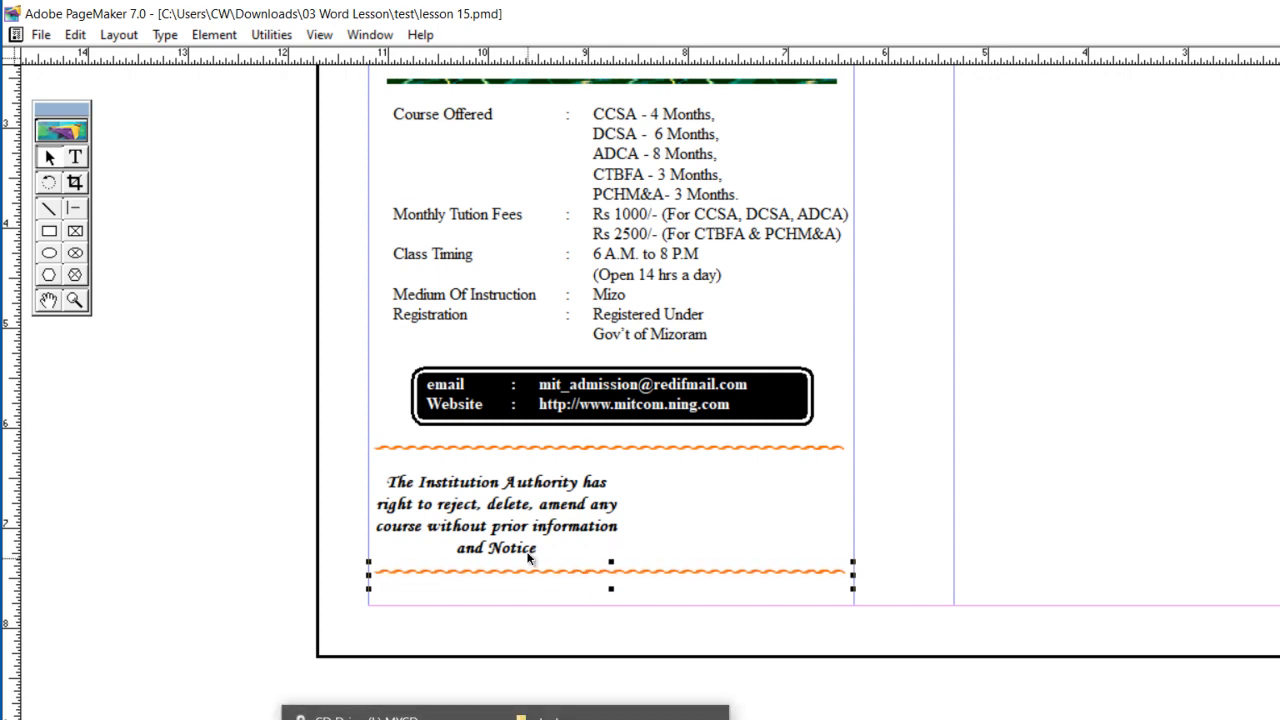
Step: Nudge the notice block slightly up so it sits evenly between the two wavy dividers
{"action": "left_click", "coordinate": [532, 520]}
{"action": "key", "text": "Up"}
{"action": "key", "text": "Up"}
{"action": "key", "text": "Up"}
{"action": "key", "text": "Up"}
{"action": "key", "text": "Up"}
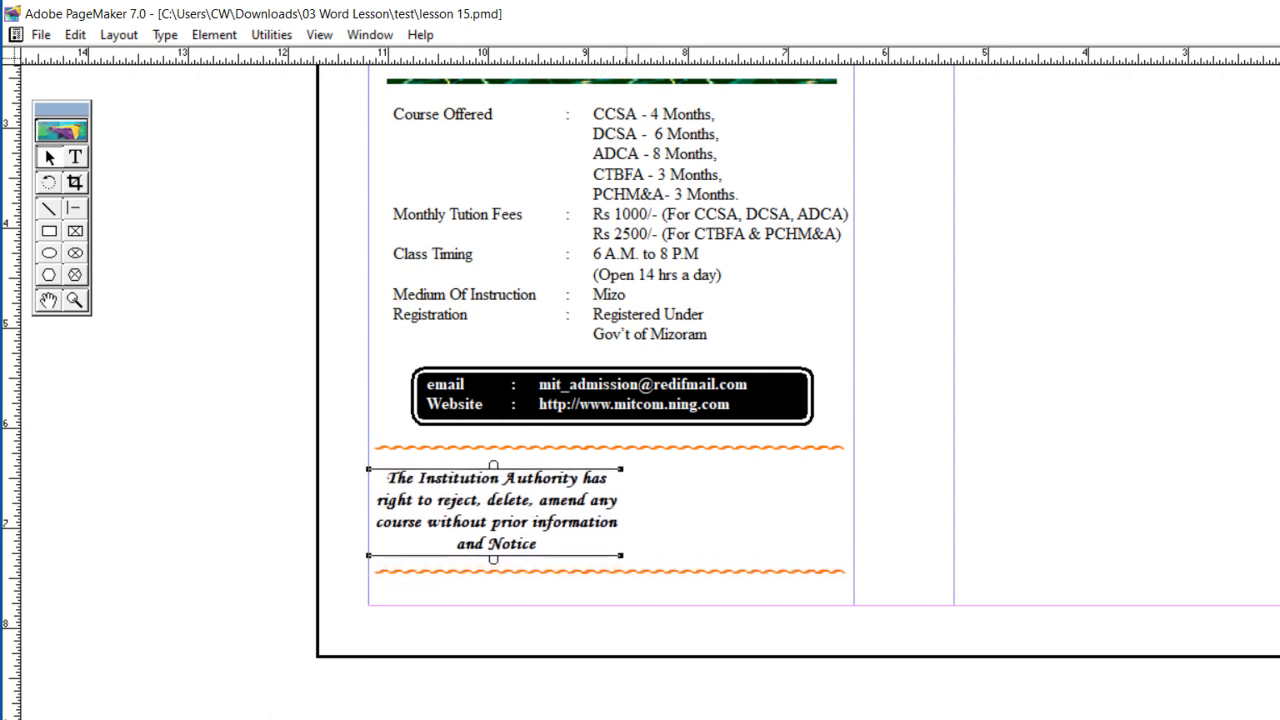
{"action": "left_click", "coordinate": [393, 717]}
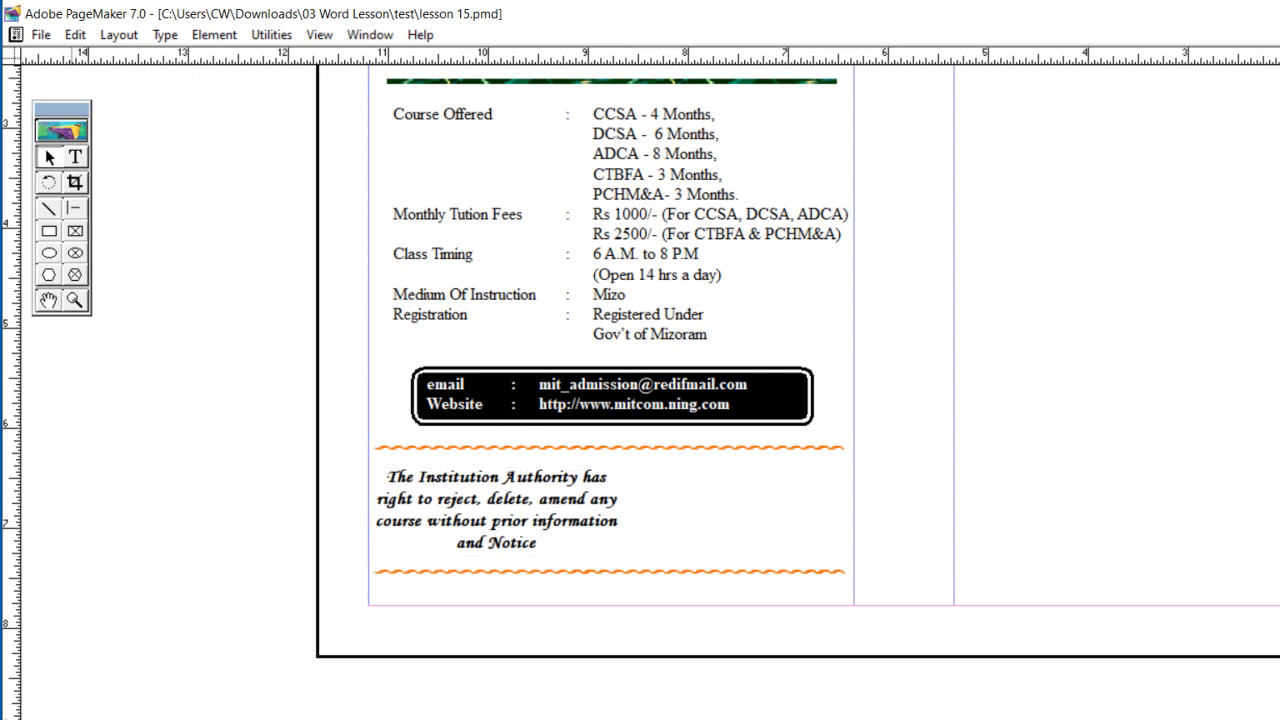
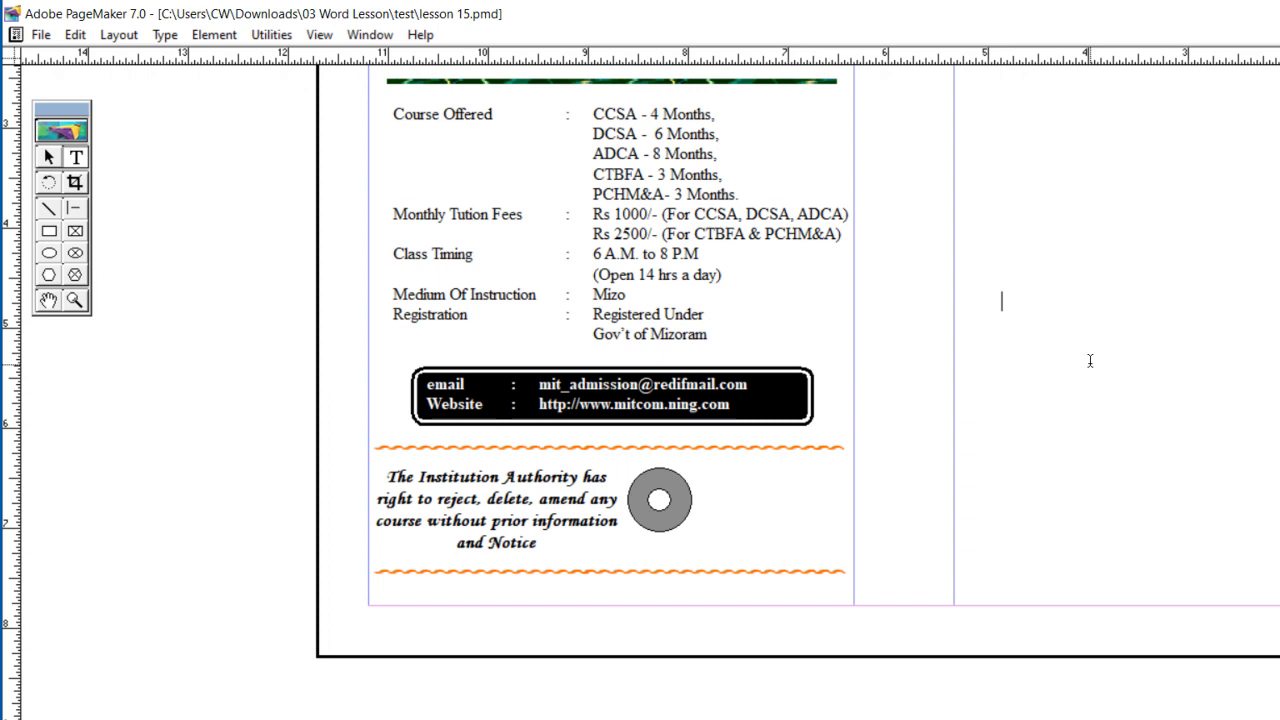
Step: Add a letter M in the blank area beside the column and set it in an italic, jagged heavy display font
{"action": "type", "text": "M"}
{"action": "key", "text": "ctrl+a"}
{"action": "key", "text": "ctrl+shift+i"}
{"action": "left_click", "coordinate": [580, 718]}
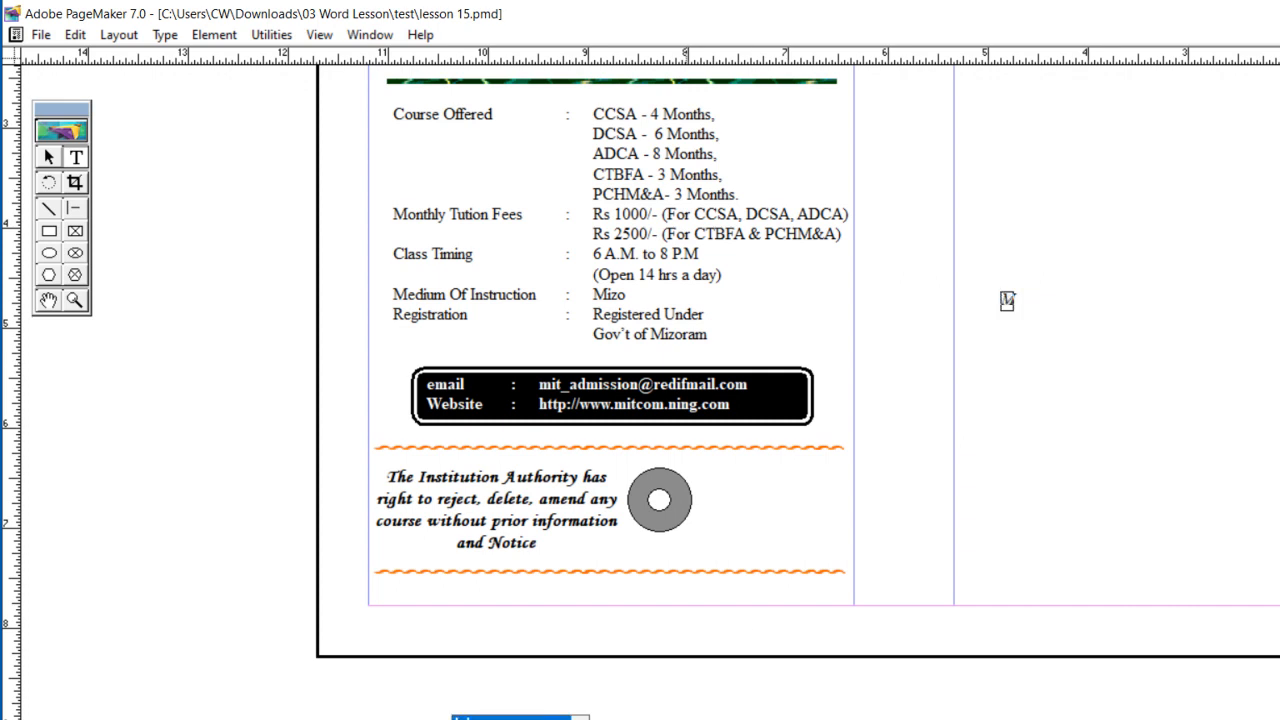
{"action": "key", "text": "Return"}
Step: Enlarge the letter M to about three times its size for use as the logo initial
{"action": "key", "text": "ctrl+shift+period"}
{"action": "key", "text": "ctrl+shift+period"}
{"action": "key", "text": "ctrl+shift+period"}
{"action": "key", "text": "ctrl+shift+period"}
{"action": "key", "text": "ctrl+shift+period"}
{"action": "key", "text": "ctrl+shift+period"}
{"action": "key", "text": "ctrl+shift+period"}
{"action": "key", "text": "ctrl+shift+period"}
{"action": "key", "text": "ctrl+shift+period"}
{"action": "key", "text": "ctrl+shift+period"}
{"action": "key", "text": "ctrl+shift+period"}
{"action": "key", "text": "ctrl+shift+period"}
{"action": "key", "text": "ctrl+shift+period"}
{"action": "key", "text": "ctrl+shift+period"}
{"action": "key", "text": "ctrl+shift+period"}
{"action": "key", "text": "ctrl+shift+period"}
{"action": "key", "text": "ctrl+shift+period"}
{"action": "key", "text": "ctrl+shift+period"}
{"action": "key", "text": "ctrl+shift+period"}
{"action": "key", "text": "ctrl+shift+period"}
{"action": "key", "text": "ctrl+shift+period"}
{"action": "key", "text": "ctrl+shift+period"}
{"action": "key", "text": "ctrl+shift+period"}
{"action": "key", "text": "ctrl+shift+period"}
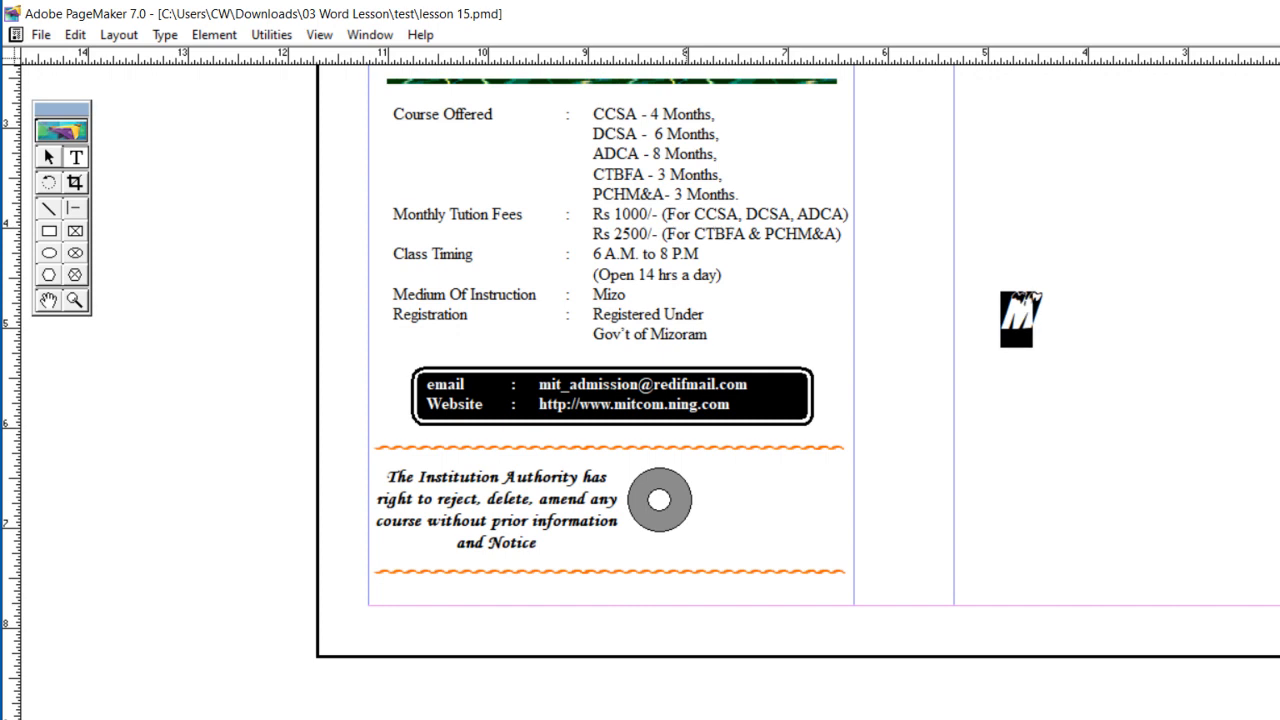
{"action": "key", "text": "ctrl+shift+period"}
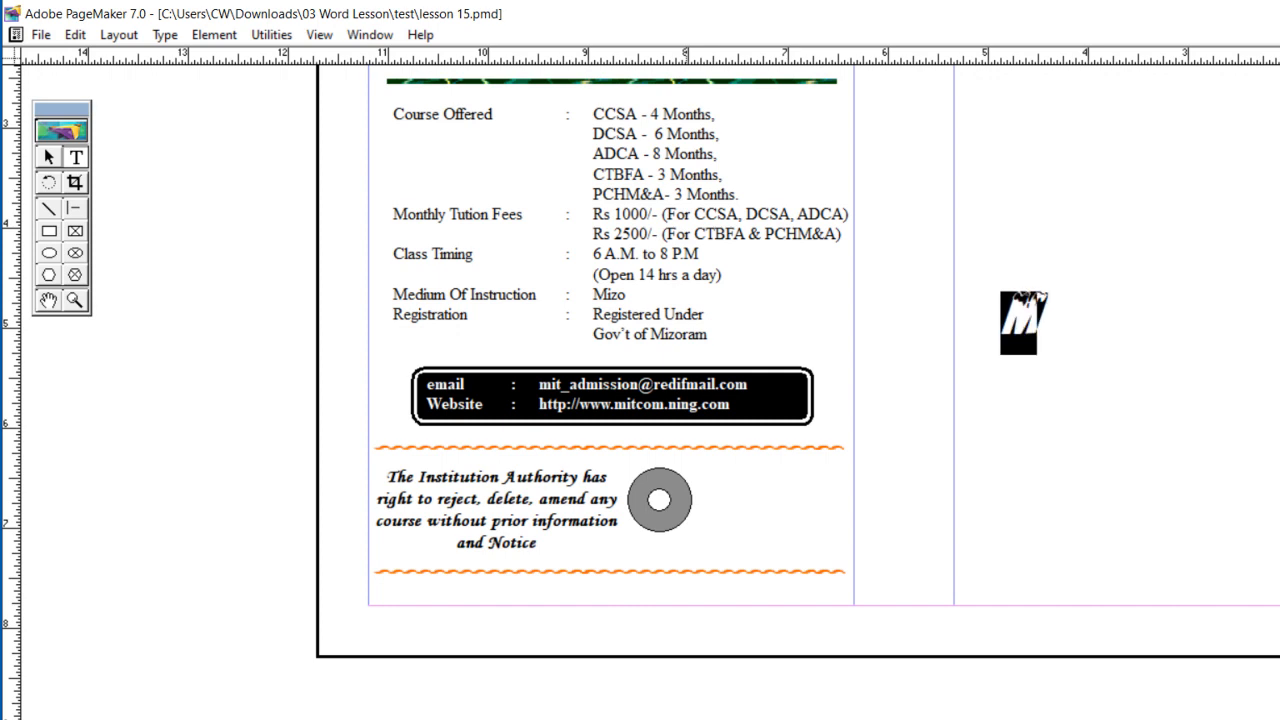
Step: Place the large M over the lower-right part of the gray ring beside the notice and narrow its text block
{"action": "left_click", "coordinate": [49, 158]}
{"action": "left_click", "coordinate": [1030, 316]}
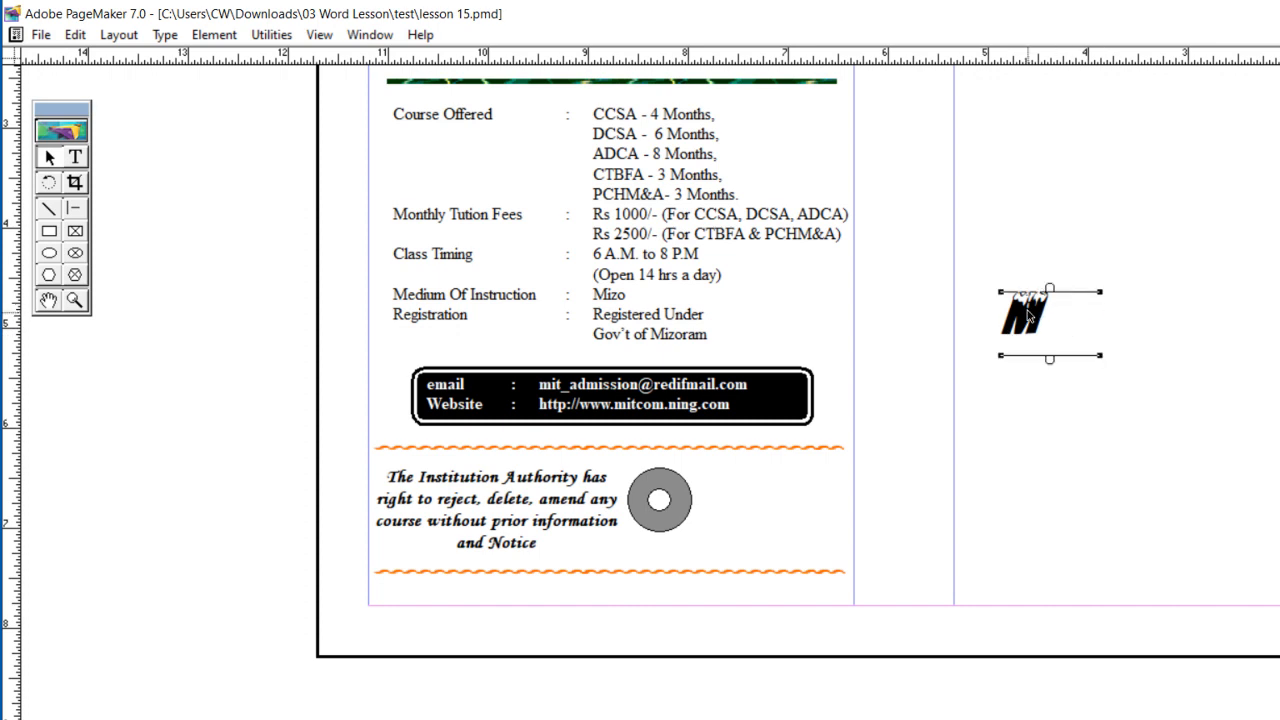
{"action": "left_click_drag", "start_coordinate": [1100, 355], "coordinate": [690, 492]}
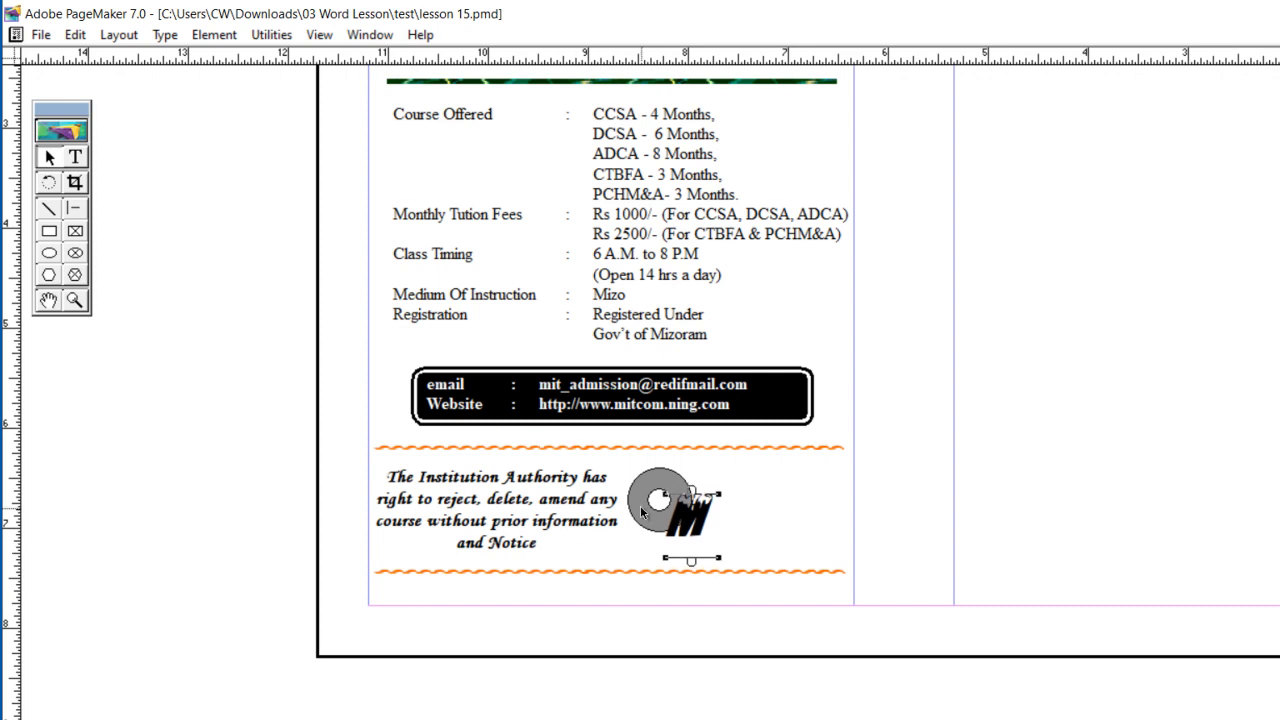
{"action": "left_click_drag", "start_coordinate": [683, 529], "coordinate": [675, 528]}
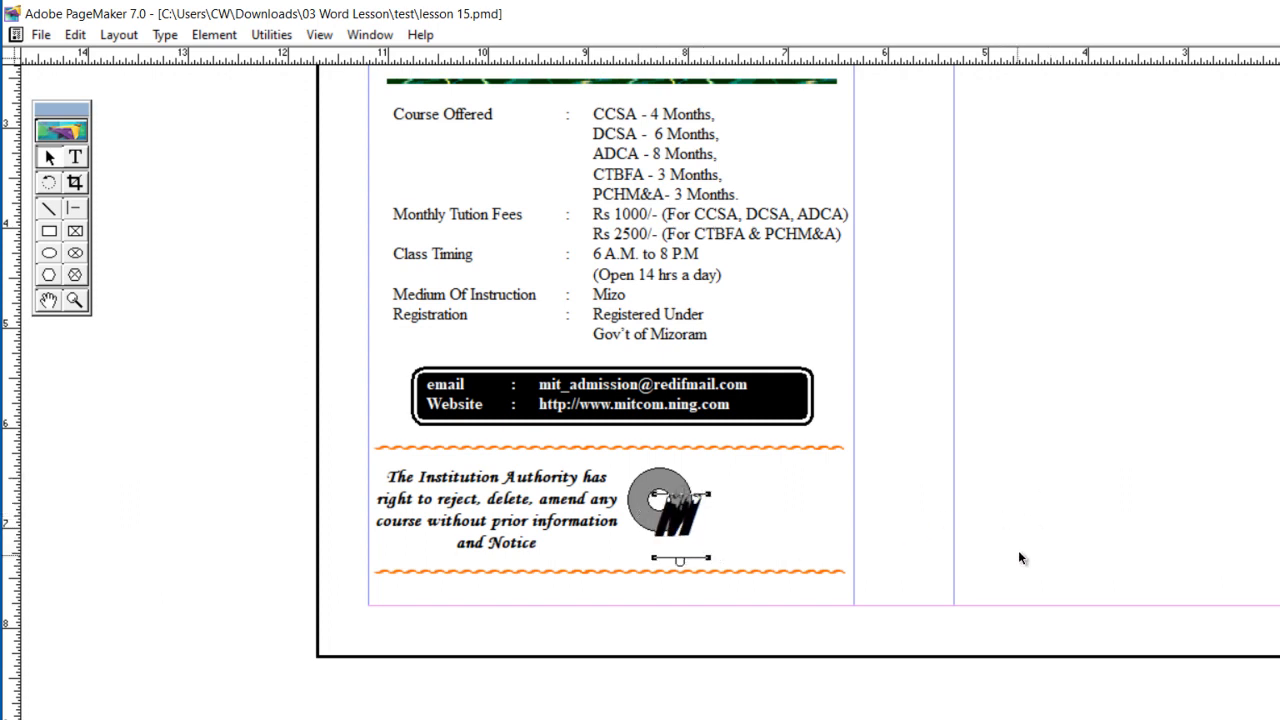
{"action": "left_click", "coordinate": [1043, 458]}
Step: Add the text ODERN INFORMATION in the blank area outside the column
{"action": "left_click", "coordinate": [78, 157]}
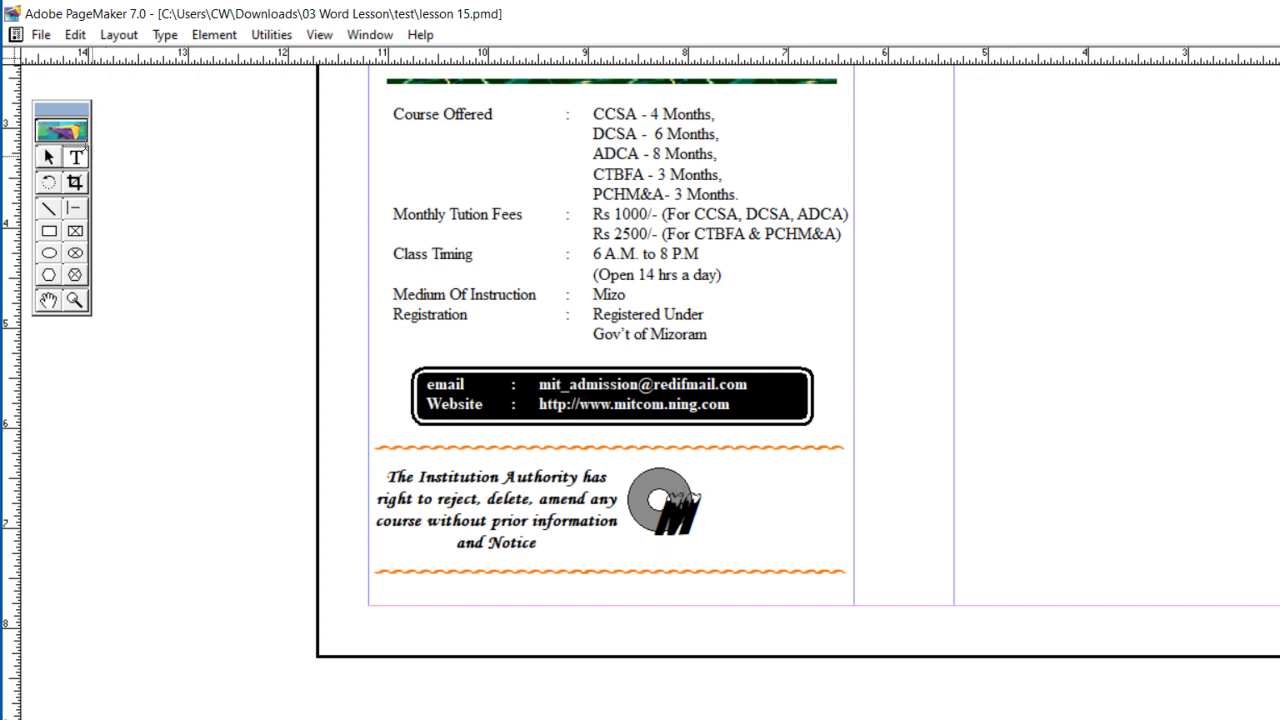
{"action": "left_click", "coordinate": [1006, 367]}
{"action": "type", "text": "ODERN "}
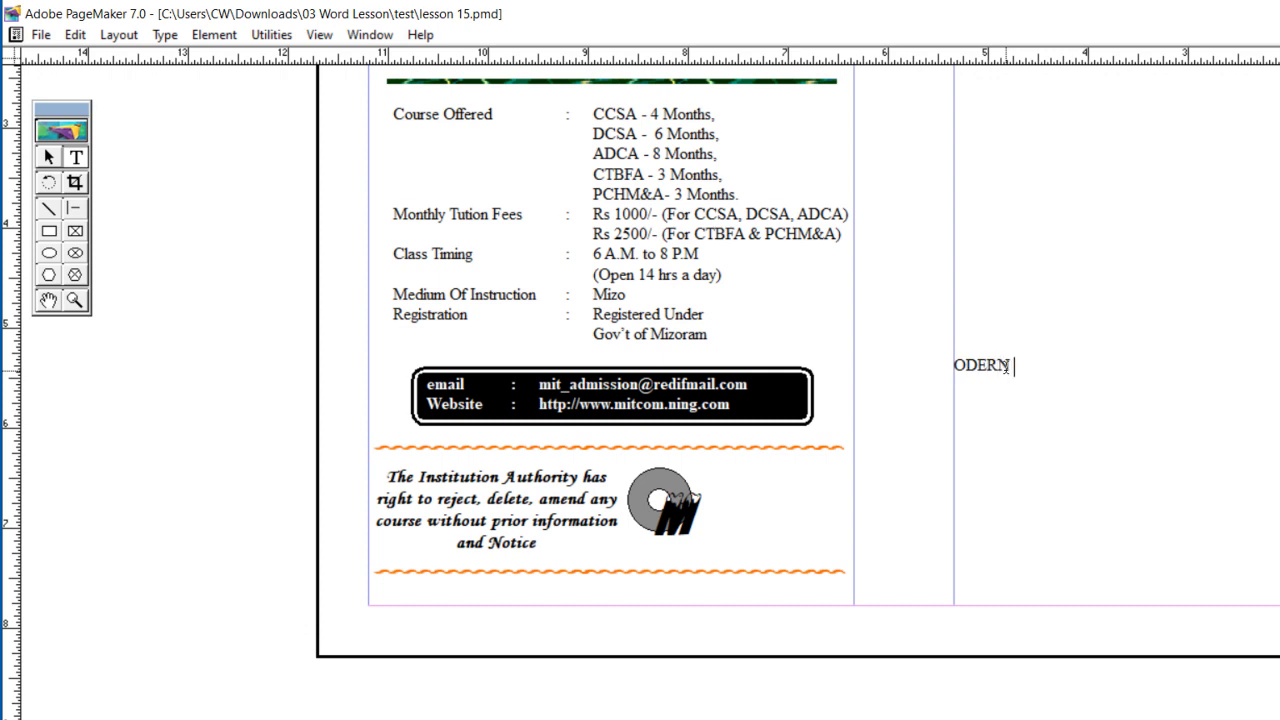
{"action": "type", "text": "INFORMATION"}
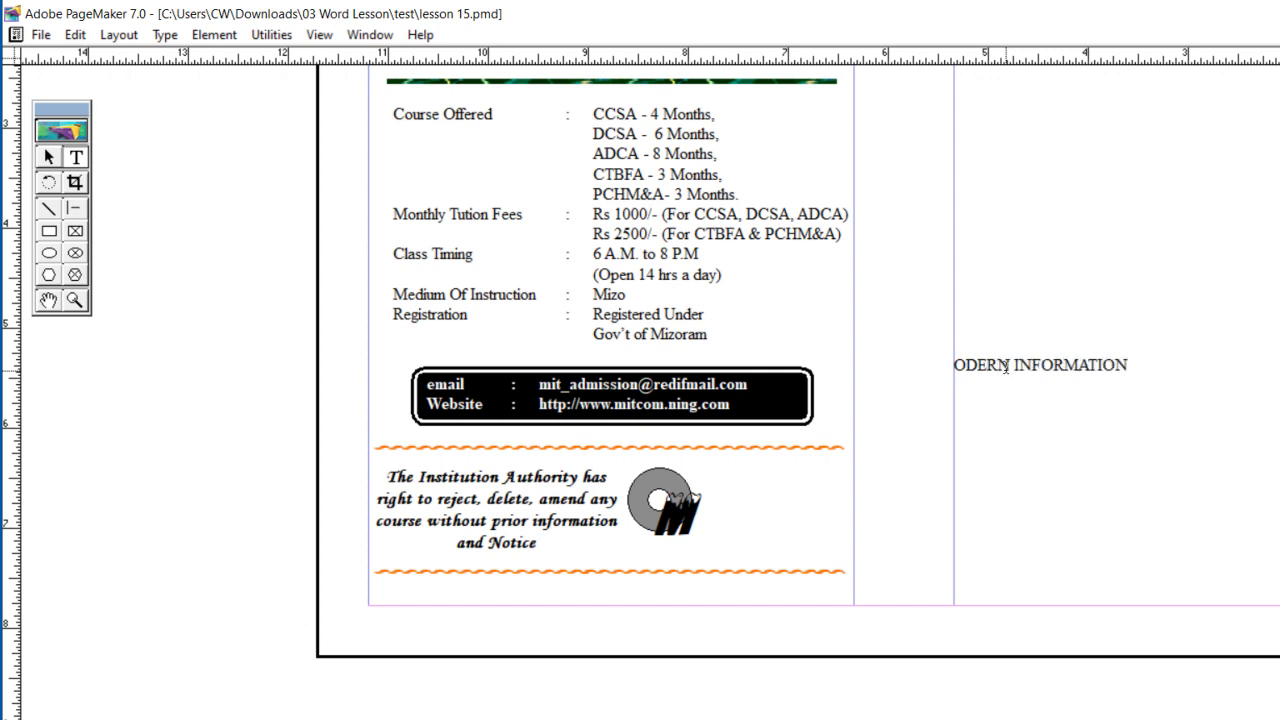
Step: Set ODERN INFORMATION in the same jagged display font as the M and adjust it to slightly larger text
{"action": "key", "text": "ctrl+a"}
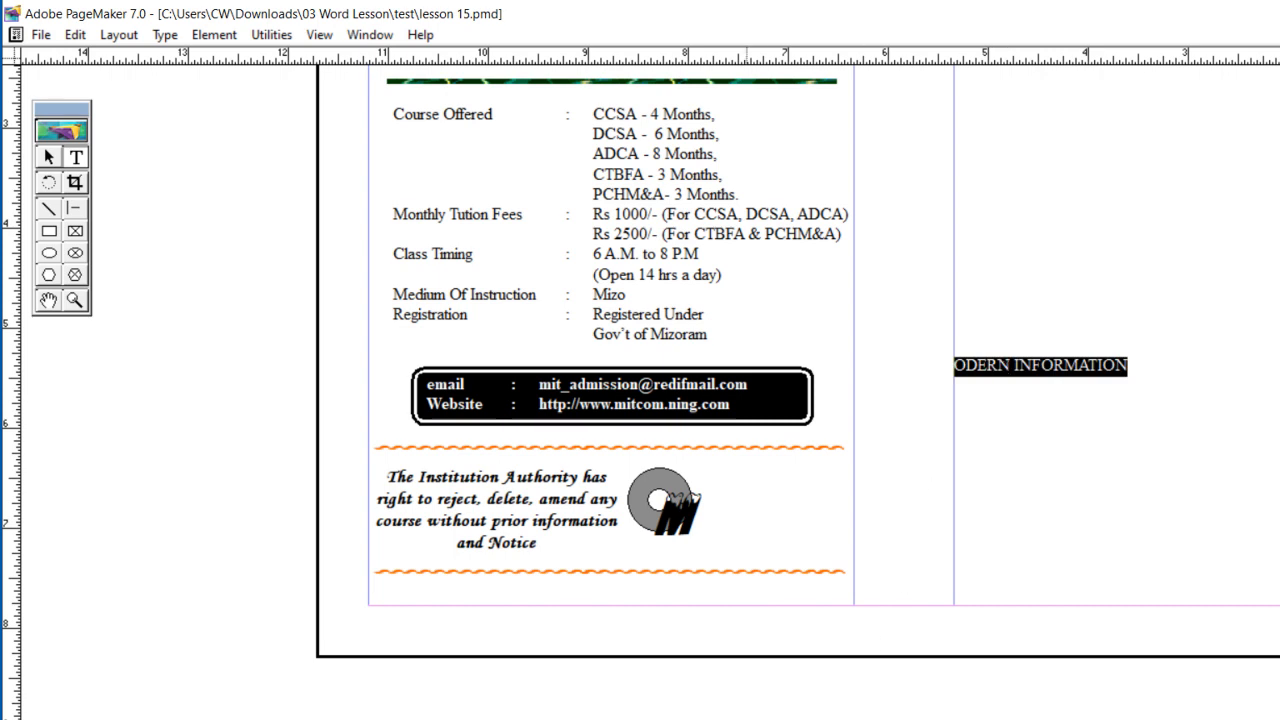
{"action": "left_click", "coordinate": [581, 719]}
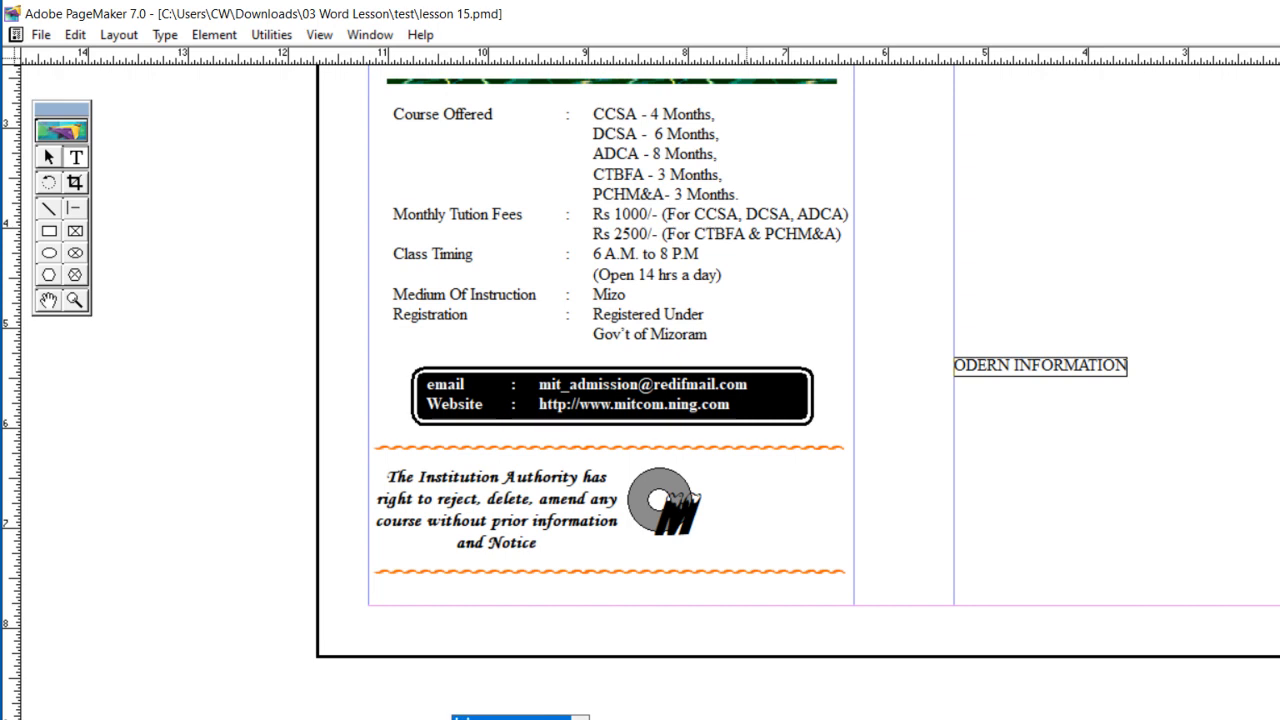
{"action": "key", "text": "Return"}
{"action": "key", "text": "ctrl+shift+period"}
{"action": "key", "text": "ctrl+shift+period"}
{"action": "key", "text": "ctrl+shift+period"}
{"action": "key", "text": "ctrl+shift+period"}
{"action": "key", "text": "ctrl+shift+period"}
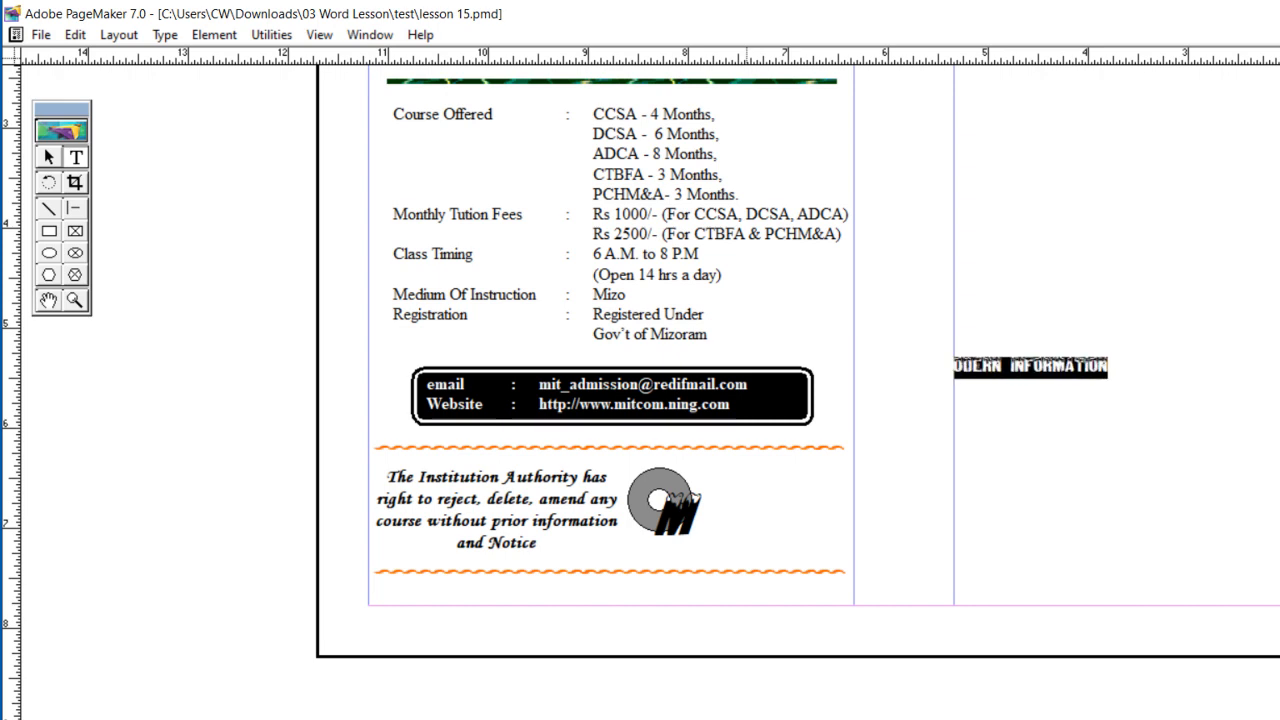
{"action": "key", "text": "ctrl+shift+comma"}
{"action": "key", "text": "ctrl+shift+comma"}
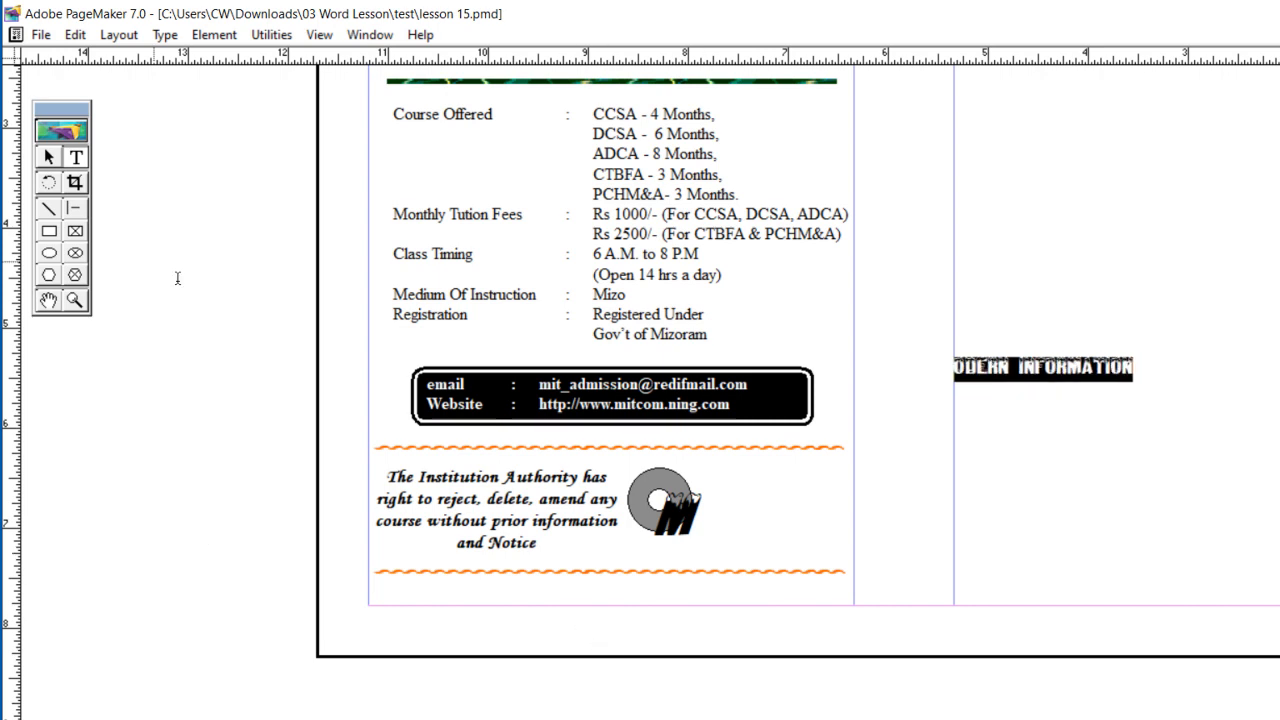
Step: Place ODERN INFORMATION directly after the large M and narrow its text block to just beyond the words
{"action": "left_click", "coordinate": [49, 157]}
{"action": "left_click_drag", "start_coordinate": [1072, 370], "coordinate": [815, 514]}
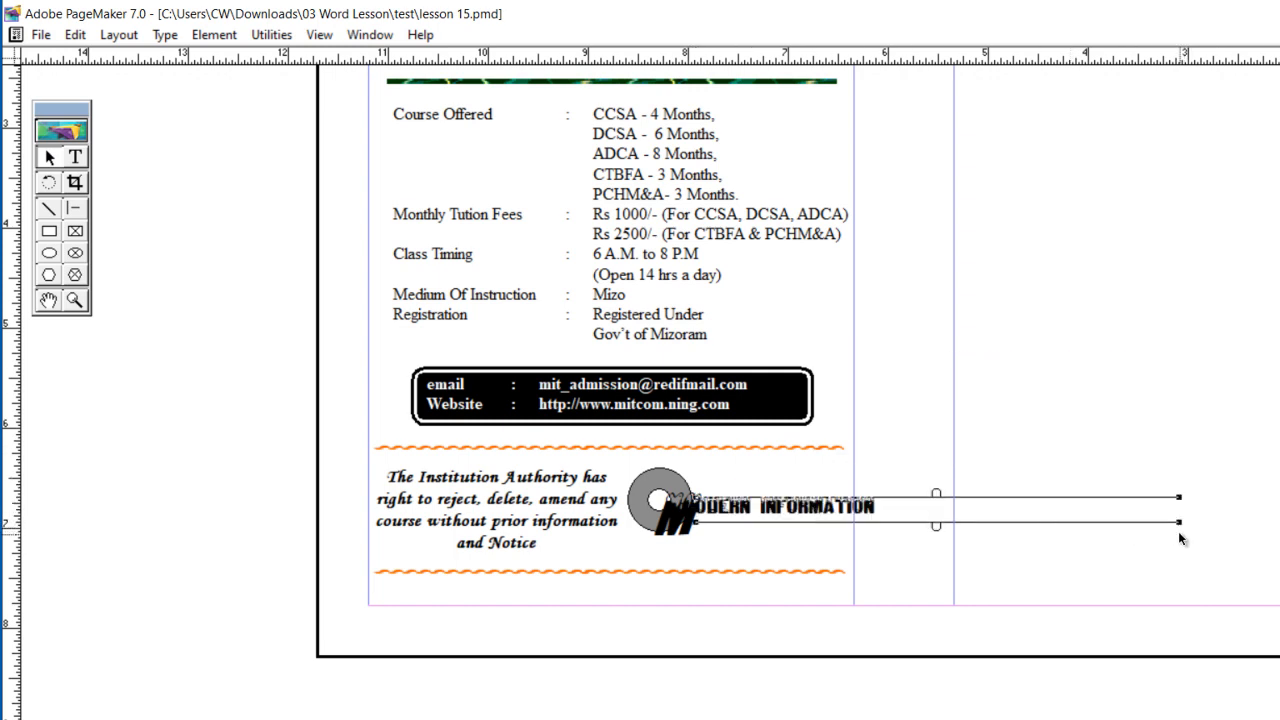
{"action": "left_click_drag", "start_coordinate": [1180, 522], "coordinate": [900, 524]}
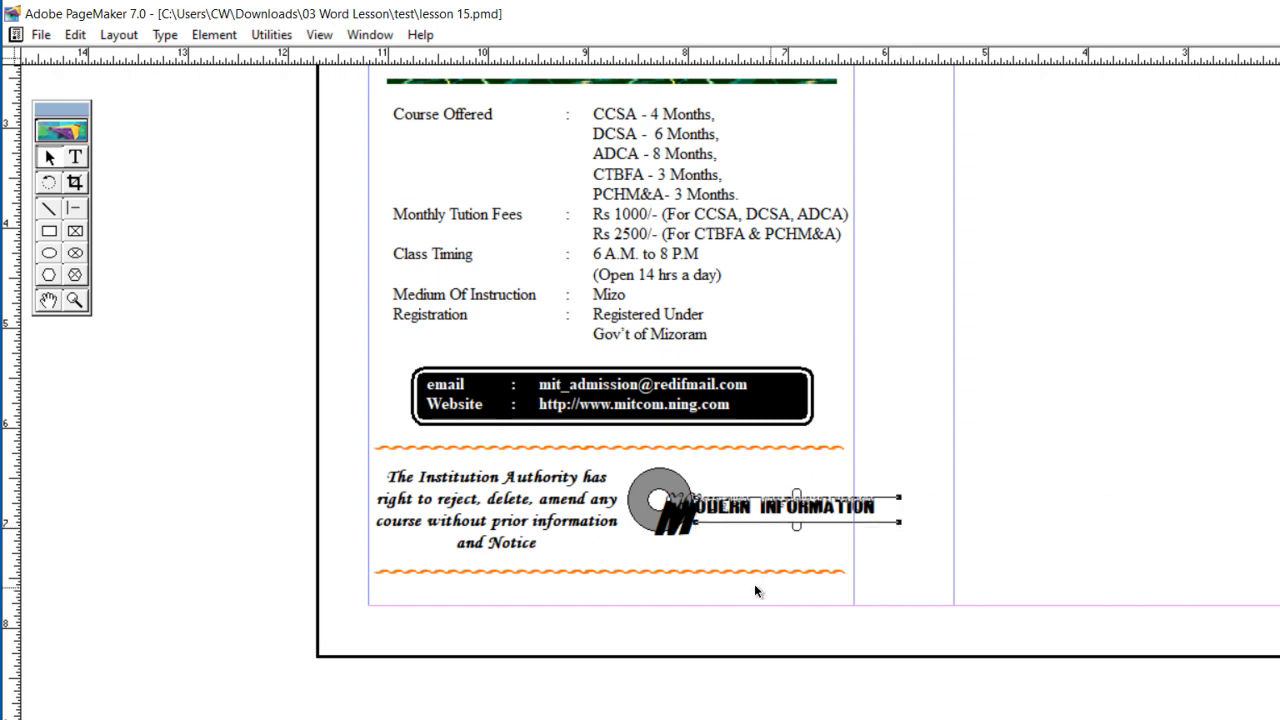
Step: Nudge the gray ring left until it sits right against the notice text
{"action": "left_click", "coordinate": [647, 519]}
{"action": "key", "text": "Left"}
{"action": "key", "text": "Left"}
{"action": "key", "text": "Left"}
{"action": "key", "text": "Left"}
{"action": "key", "text": "Left"}
{"action": "key", "text": "Left"}
{"action": "key", "text": "Left"}
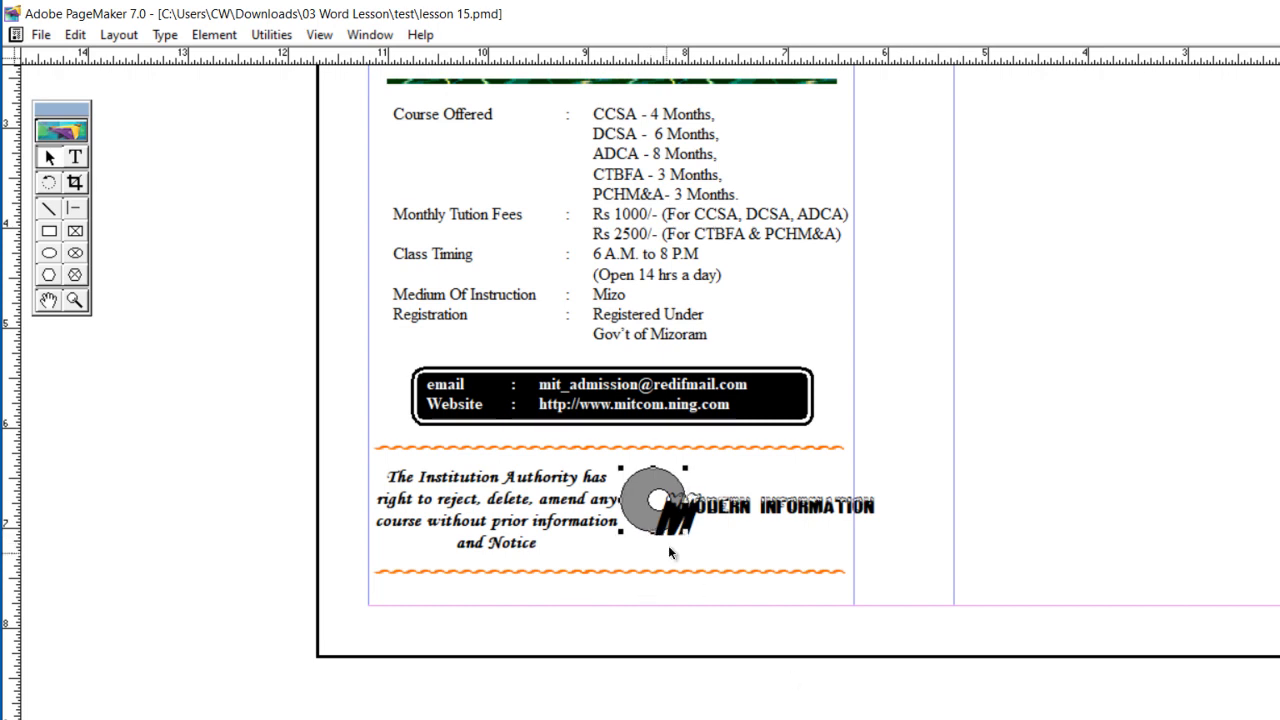
{"action": "left_click", "coordinate": [654, 505]}
{"action": "key", "text": "Left"}
{"action": "key", "text": "Left"}
{"action": "key", "text": "Left"}
{"action": "key", "text": "Left"}
{"action": "key", "text": "Left"}
{"action": "key", "text": "Right"}
{"action": "key", "text": "Right"}
{"action": "key", "text": "Right"}
{"action": "left_click", "coordinate": [623, 504]}
Step: Nudge the large M and the ODERN INFORMATION text slightly left to follow the gray ring
{"action": "key", "text": "Left"}
{"action": "left_click", "coordinate": [676, 526]}
{"action": "key", "text": "Left"}
{"action": "key", "text": "Left"}
{"action": "key", "text": "Left"}
{"action": "key", "text": "Left"}
{"action": "key", "text": "Left"}
{"action": "key", "text": "Left"}
{"action": "left_click", "coordinate": [722, 514]}
{"action": "key", "text": "Left"}
{"action": "key", "text": "Left"}
{"action": "key", "text": "Left"}
{"action": "key", "text": "Left"}
{"action": "key", "text": "Left"}
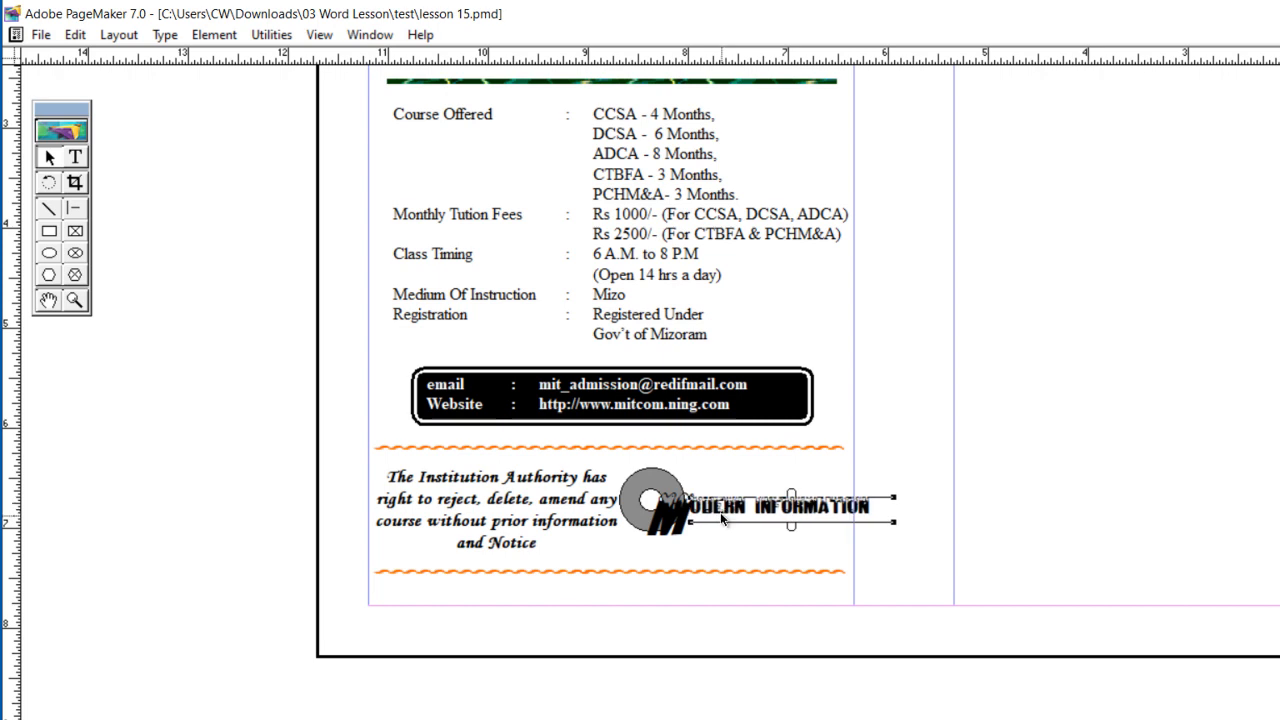
Step: Reduce the ODERN INFORMATION text size so it ends within the column edge, in line with the wavy dividers
{"action": "left_click", "coordinate": [76, 157]}
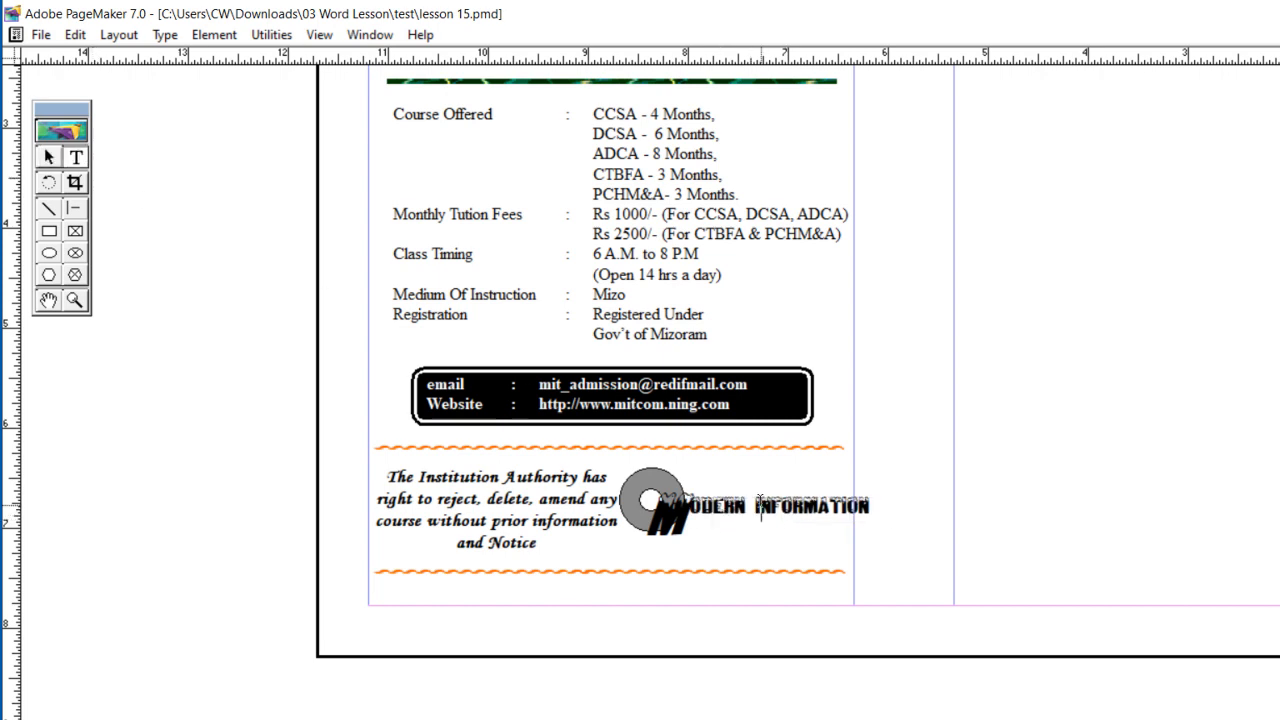
{"action": "triple_click", "coordinate": [759, 488]}
{"action": "key", "text": "ctrl+shift+comma"}
{"action": "key", "text": "ctrl+shift+comma"}
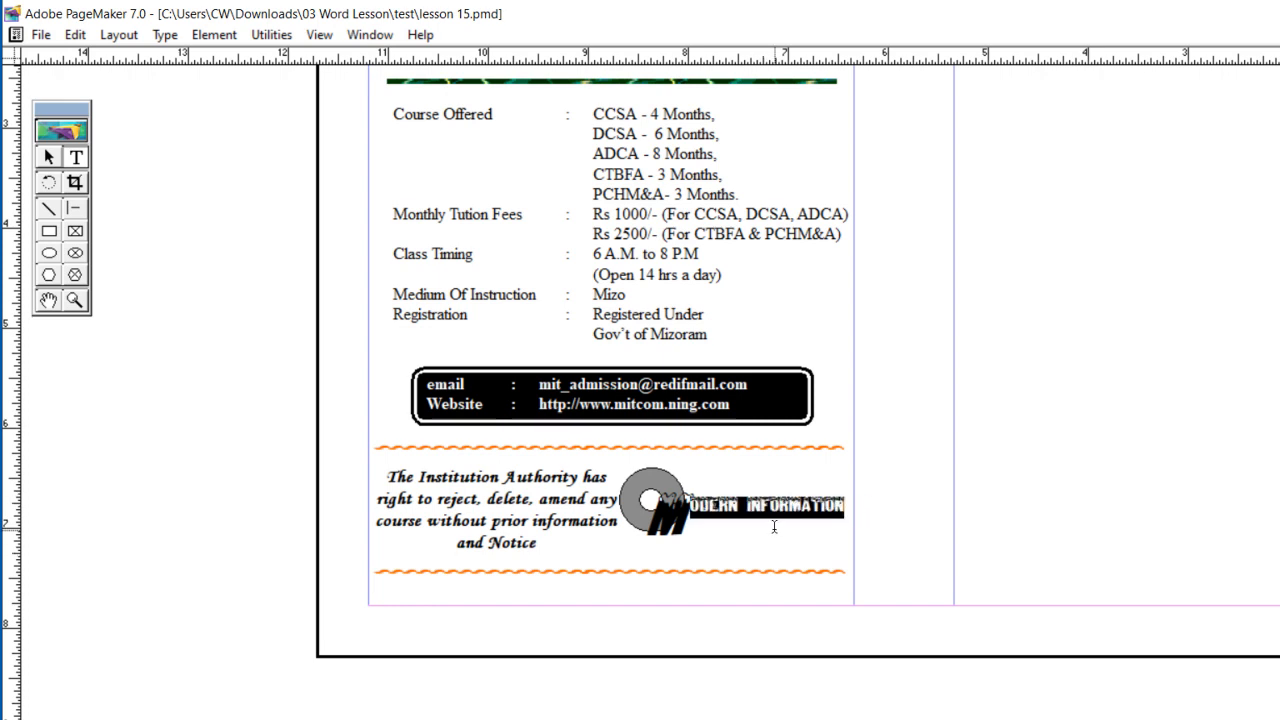
{"action": "left_click", "coordinate": [754, 527]}
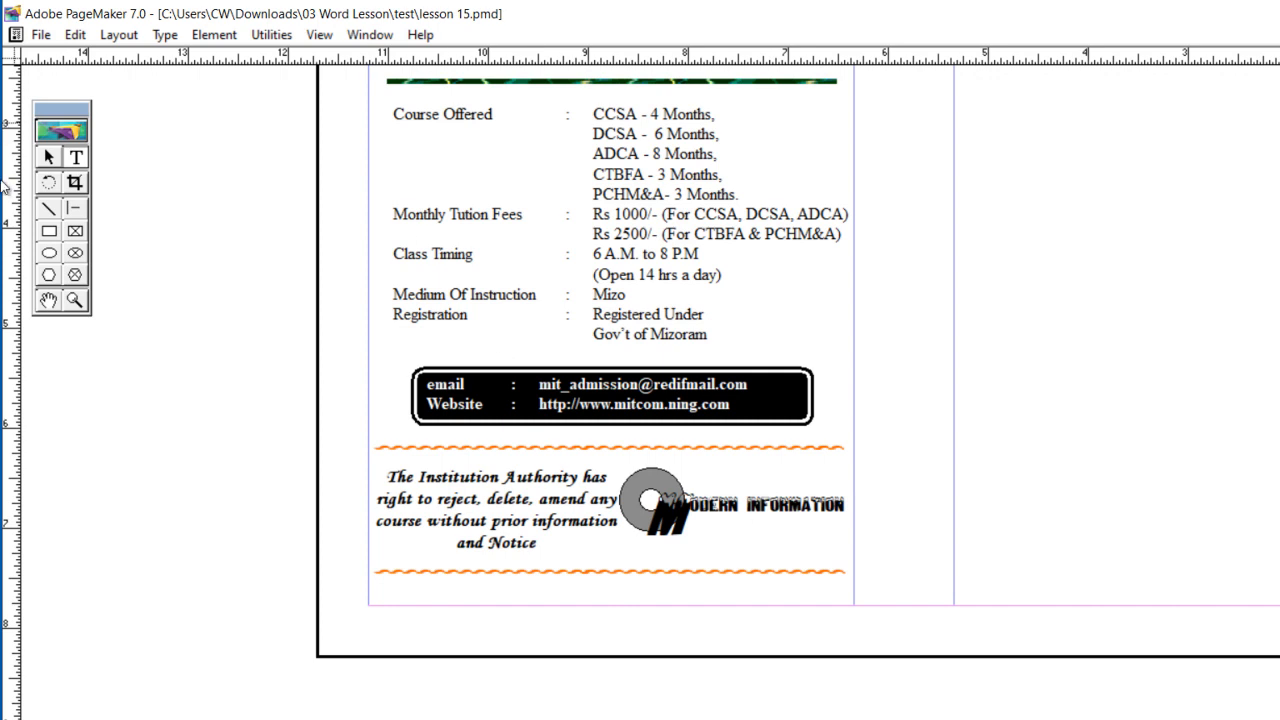
Step: Draw a horizontal line through the ODERN INFORMATION letters and give it a 2pt reverse stroke
{"action": "left_click", "coordinate": [73, 212]}
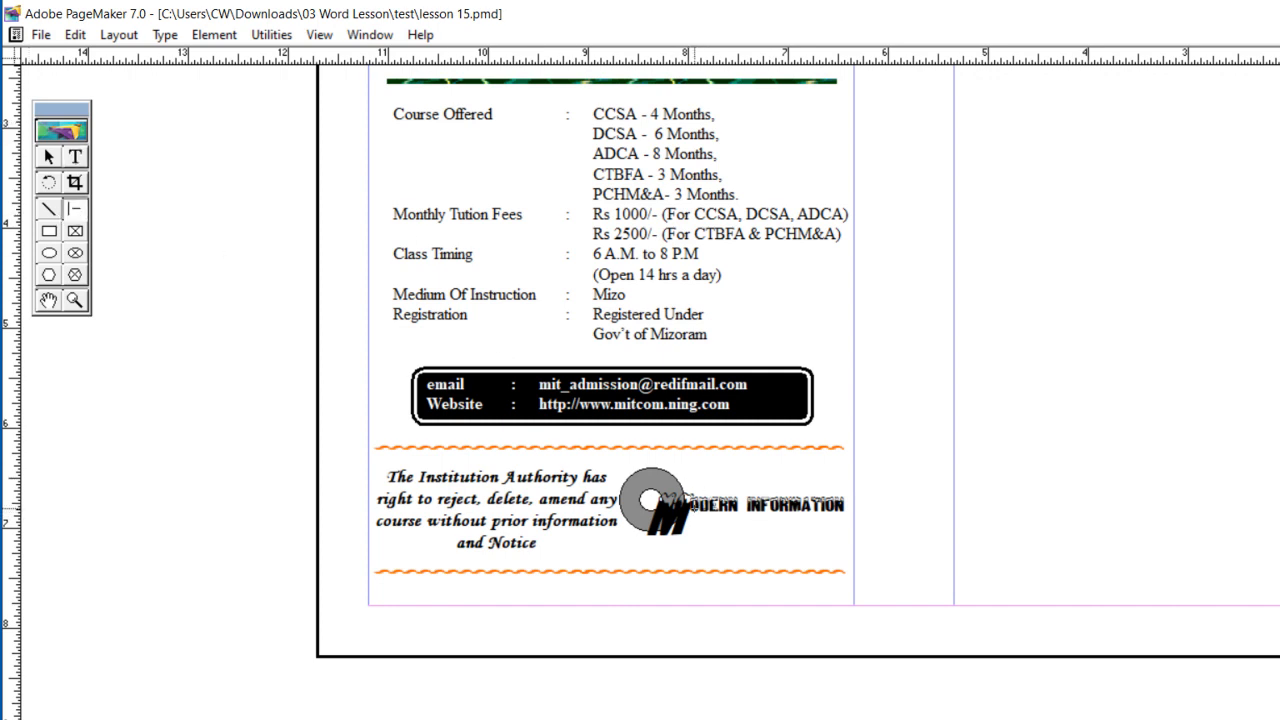
{"action": "left_click_drag", "start_coordinate": [732, 497], "coordinate": [847, 500]}
{"action": "left_click", "coordinate": [229, 44]}
{"action": "mouse_move", "coordinate": [250, 81]}
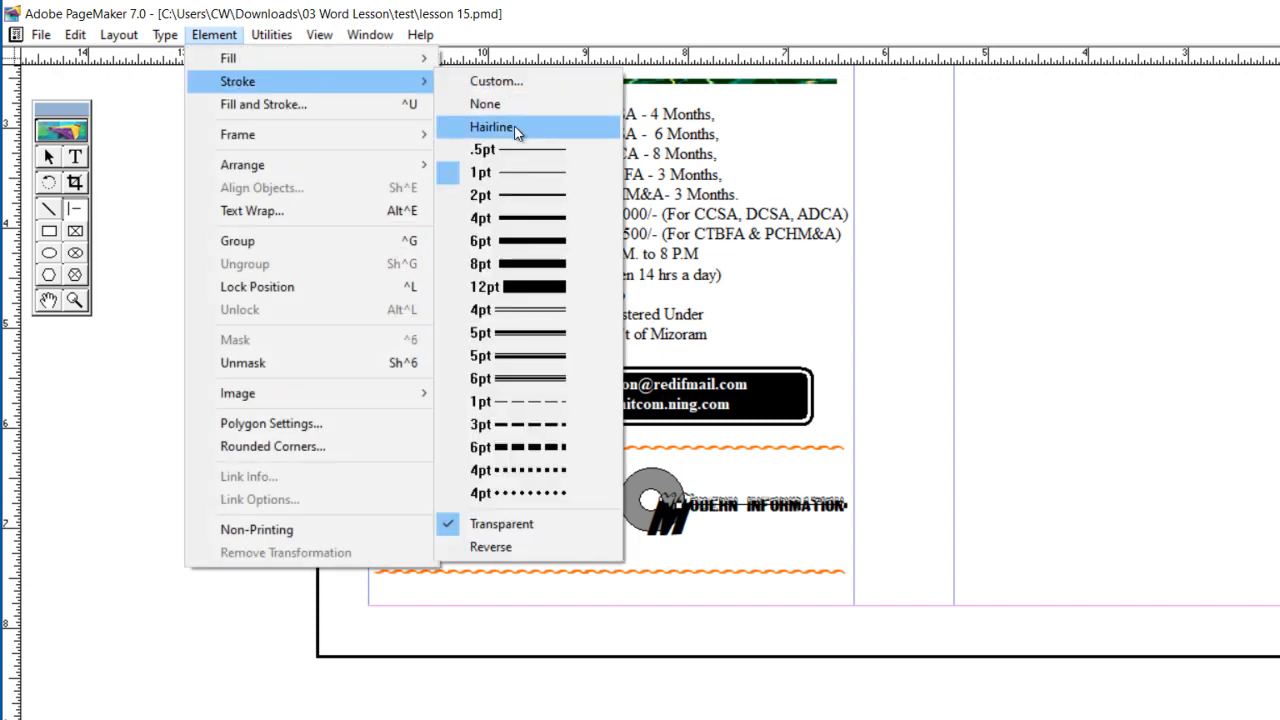
{"action": "left_click", "coordinate": [519, 193]}
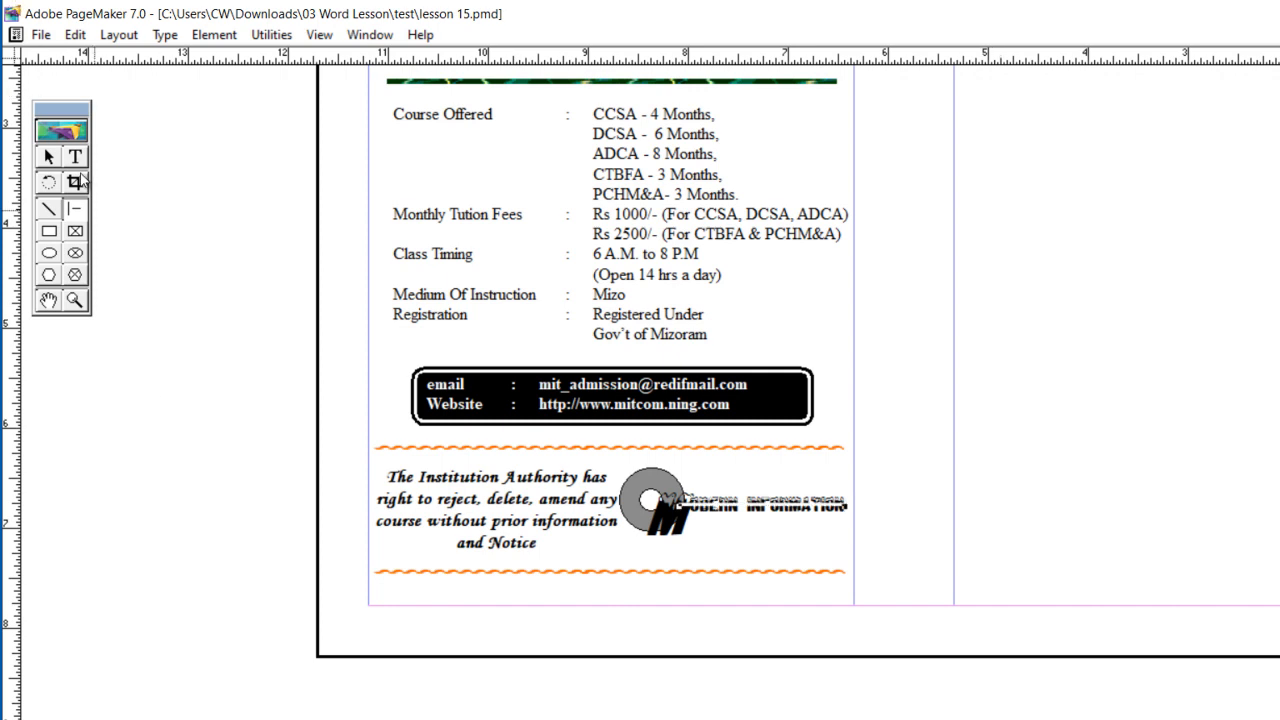
Step: Add the text TECHNOLOGY in the blank area outside the column and set it in the display font starting with Bl
{"action": "left_click", "coordinate": [75, 158]}
{"action": "left_click_drag", "start_coordinate": [1002, 340], "coordinate": [1274, 424]}
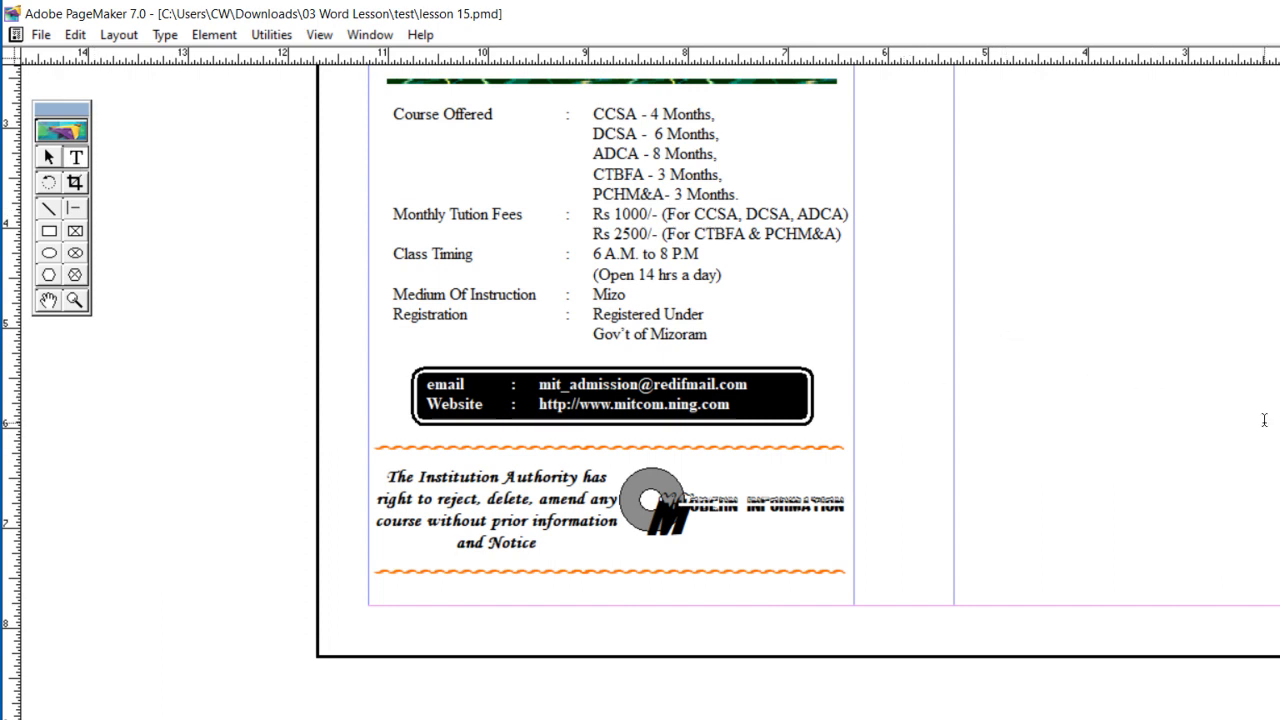
{"action": "type", "text": "TECHNOLOGY"}
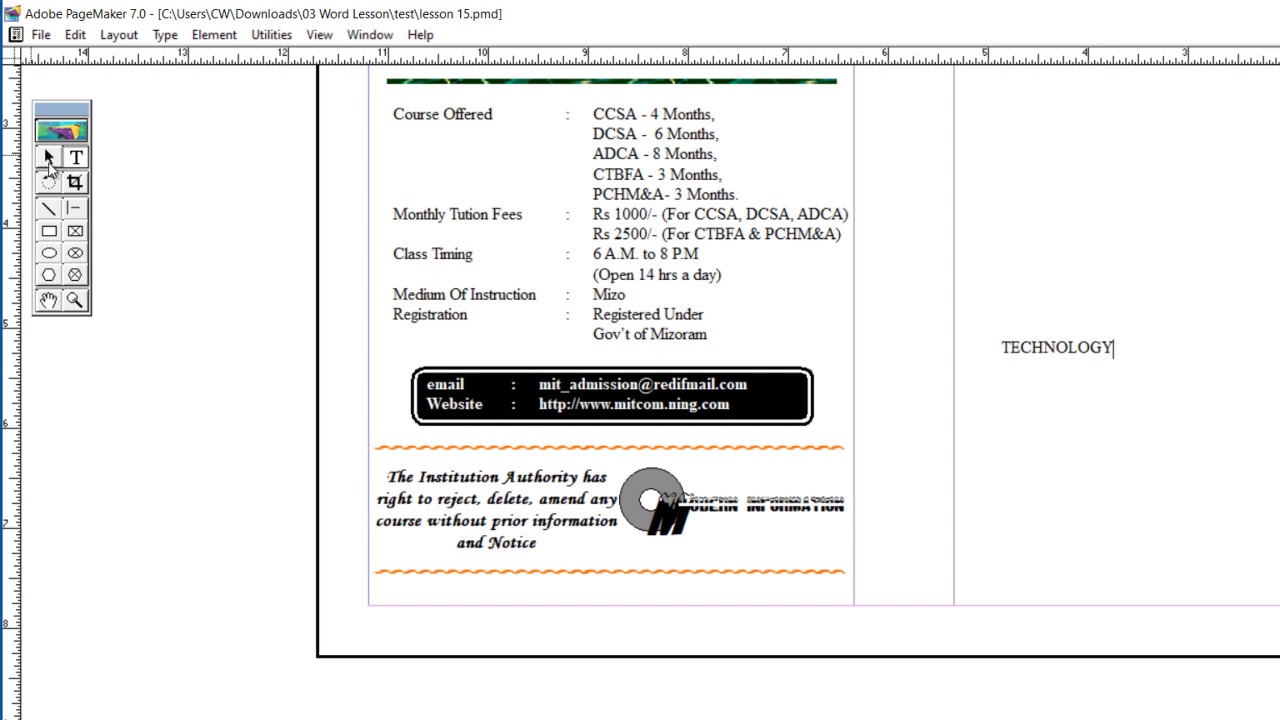
{"action": "key", "text": "ctrl+a"}
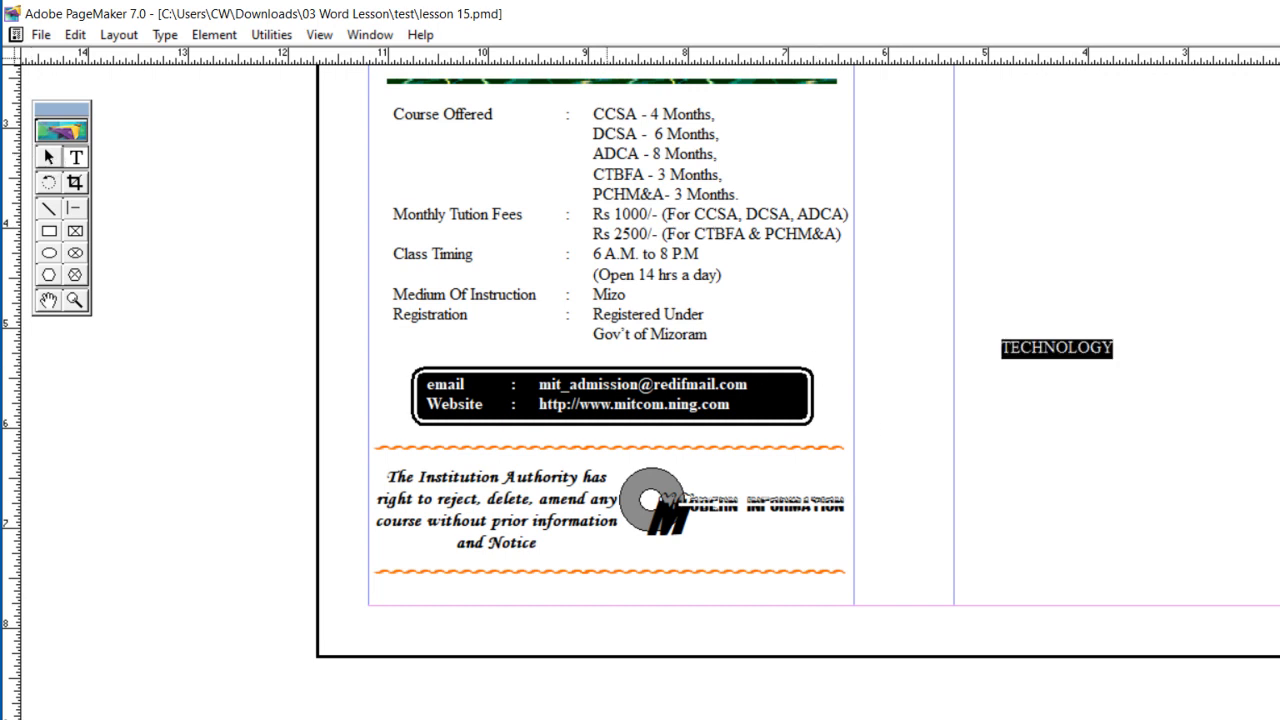
{"action": "left_click", "coordinate": [580, 717]}
{"action": "type", "text": "bl"}
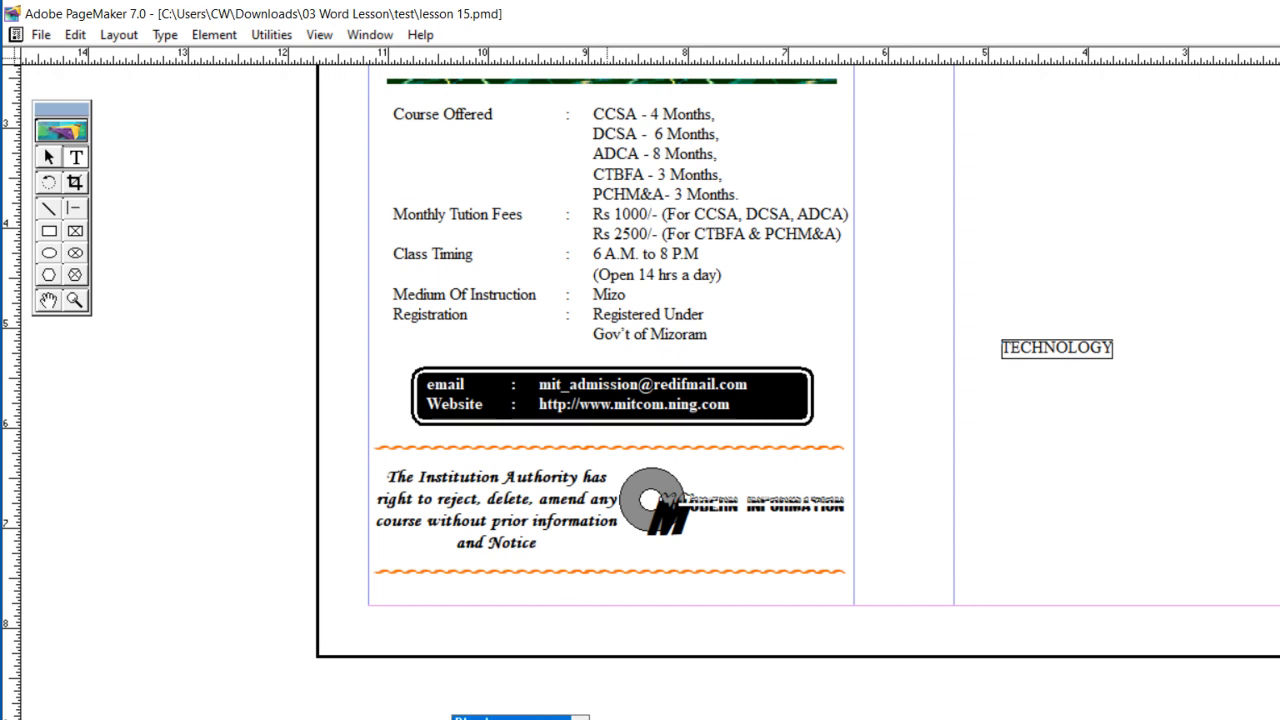
{"action": "key", "text": "Return"}
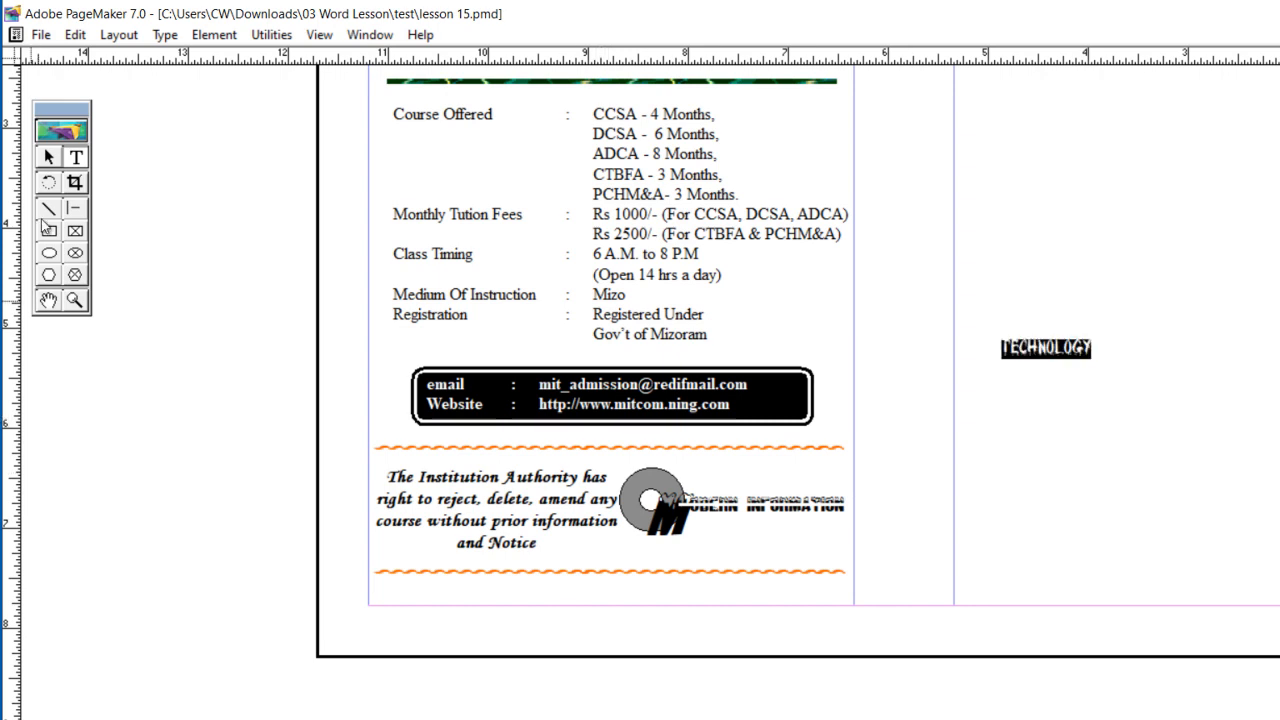
Step: Place TECHNOLOGY just beneath ODERN INFORMATION, narrow its text block to the column edge, and nudge it up close
{"action": "left_click", "coordinate": [48, 157]}
{"action": "left_click_drag", "start_coordinate": [1020, 355], "coordinate": [715, 528]}
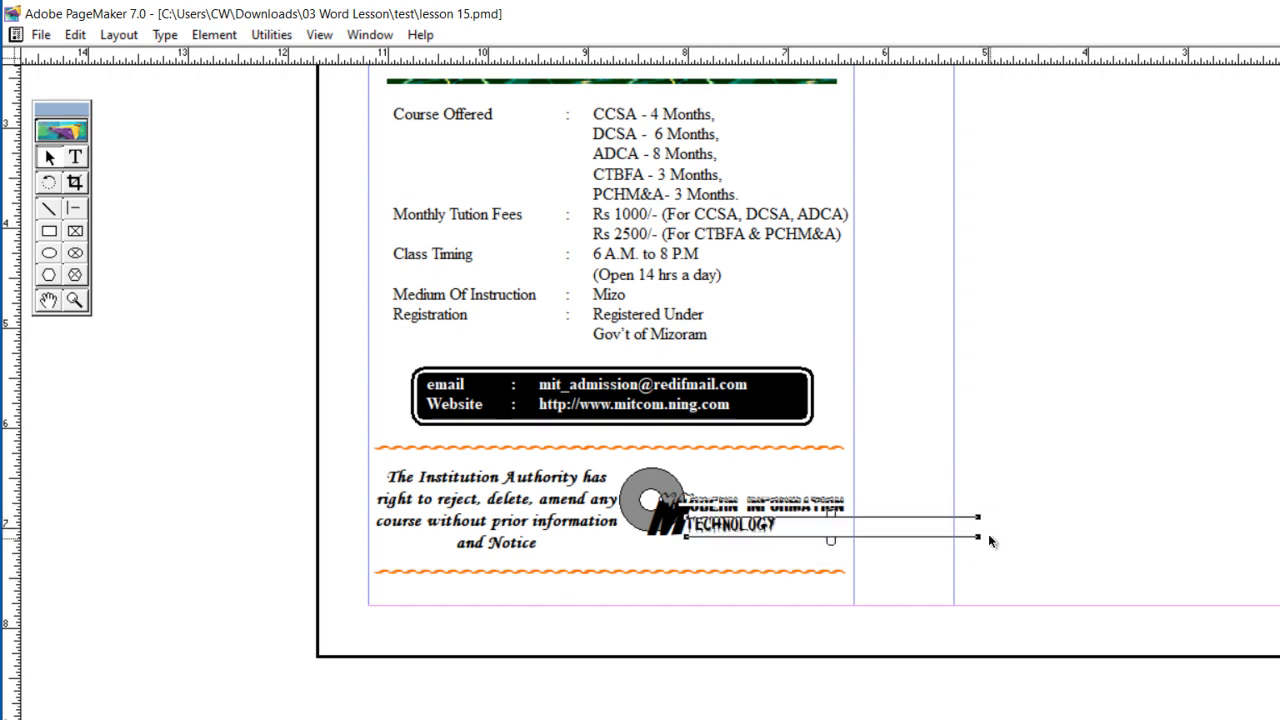
{"action": "left_click_drag", "start_coordinate": [979, 541], "coordinate": [853, 537]}
{"action": "key", "text": "Up"}
{"action": "key", "text": "Up"}
{"action": "key", "text": "Up"}
{"action": "key", "text": "Up"}
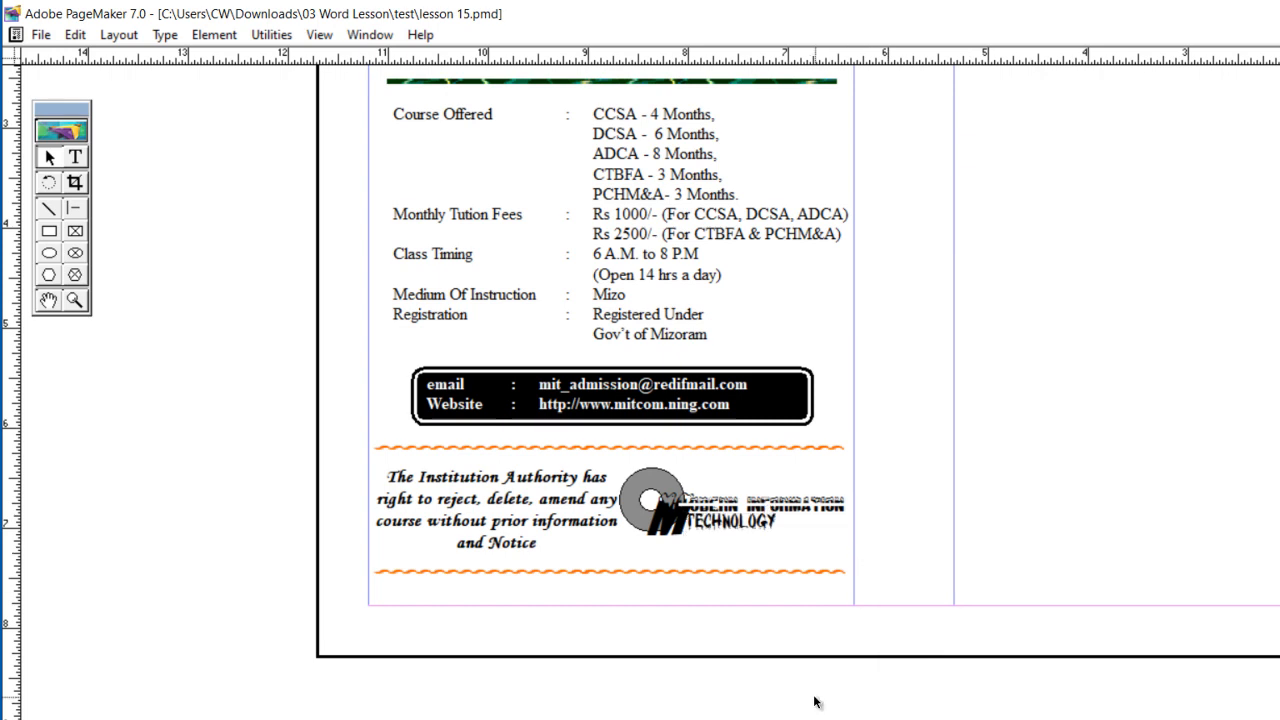
Step: Widen the letter spacing of TECHNOLOGY so it spans nearly the full width of ODERN INFORMATION above
{"action": "left_click", "coordinate": [75, 157]}
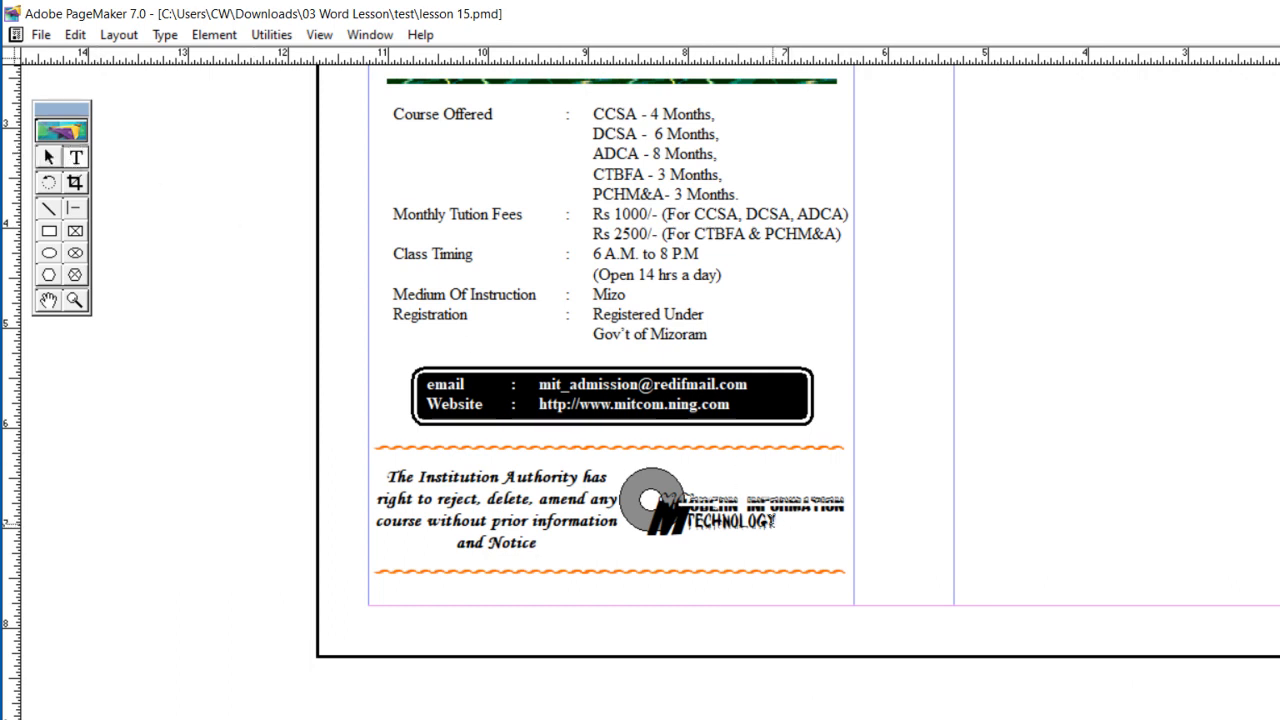
{"action": "double_click", "coordinate": [768, 520]}
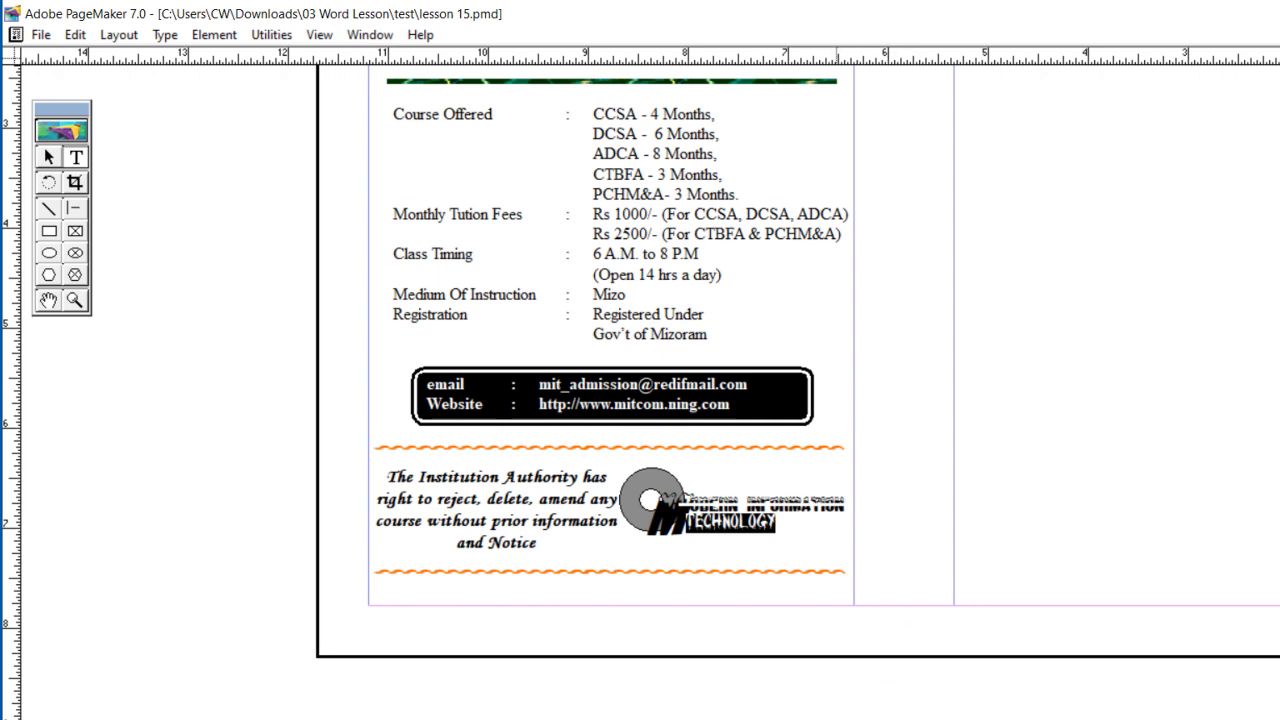
{"action": "key", "text": "ctrl+alt+Right"}
{"action": "key", "text": "ctrl+alt+Right"}
{"action": "key", "text": "ctrl+alt+Right"}
{"action": "key", "text": "ctrl+alt+Right"}
{"action": "key", "text": "ctrl+alt+Right"}
{"action": "key", "text": "ctrl+alt+Right"}
{"action": "key", "text": "ctrl+alt+Right"}
{"action": "key", "text": "ctrl+alt+Right"}
{"action": "key", "text": "ctrl+alt+Right"}
{"action": "key", "text": "ctrl+alt+Right"}
{"action": "key", "text": "ctrl+alt+Right"}
{"action": "key", "text": "ctrl+alt+Right"}
{"action": "key", "text": "ctrl+alt+Right"}
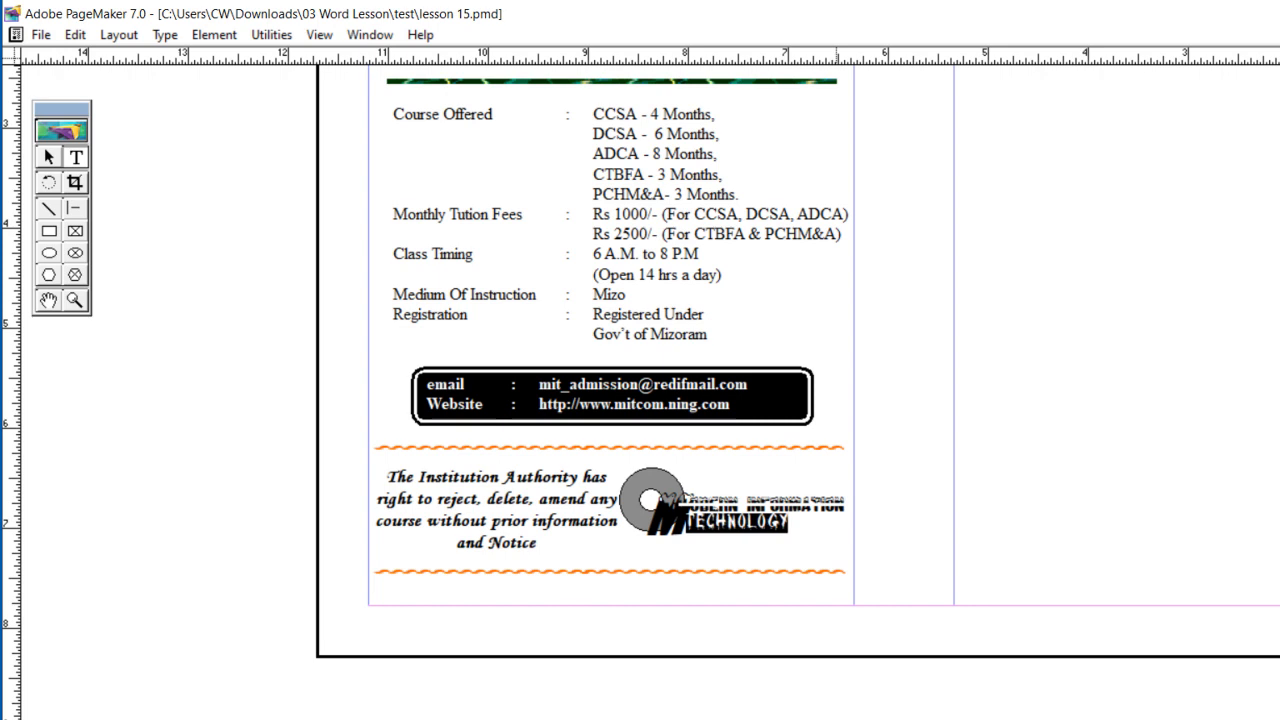
{"action": "key", "text": "ctrl+alt+Right"}
{"action": "key", "text": "ctrl+alt+Right"}
{"action": "key", "text": "ctrl+alt+Right"}
{"action": "key", "text": "ctrl+alt+Right"}
{"action": "key", "text": "ctrl+alt+Right"}
{"action": "key", "text": "ctrl+alt+Right"}
{"action": "key", "text": "ctrl+alt+Right"}
{"action": "key", "text": "ctrl+alt+Right"}
{"action": "key", "text": "ctrl+alt+Right"}
{"action": "key", "text": "ctrl+alt+Right"}
{"action": "key", "text": "ctrl+alt+Right"}
{"action": "key", "text": "ctrl+alt+Right"}
{"action": "key", "text": "ctrl+alt+Right"}
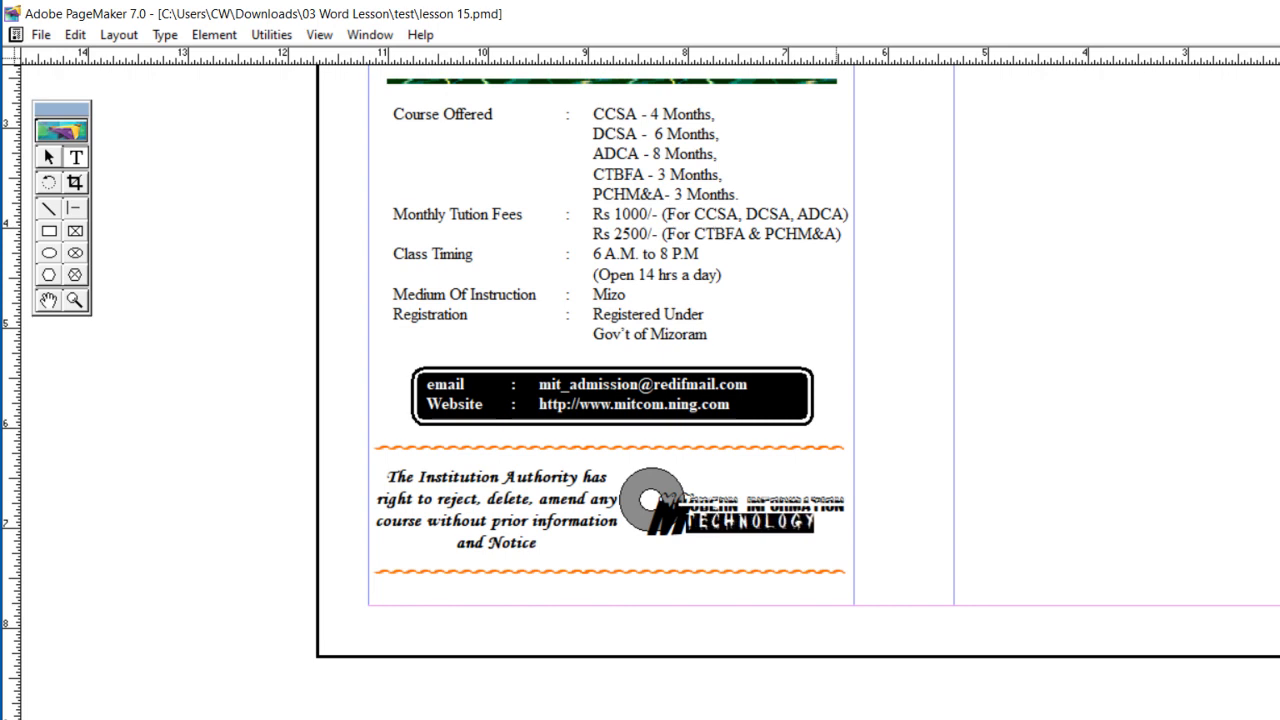
{"action": "key", "text": "ctrl+alt+Right"}
{"action": "key", "text": "ctrl+alt+Right"}
{"action": "key", "text": "ctrl+alt+Right"}
{"action": "key", "text": "ctrl+alt+Right"}
{"action": "key", "text": "ctrl+alt+Right"}
{"action": "key", "text": "ctrl+alt+Right"}
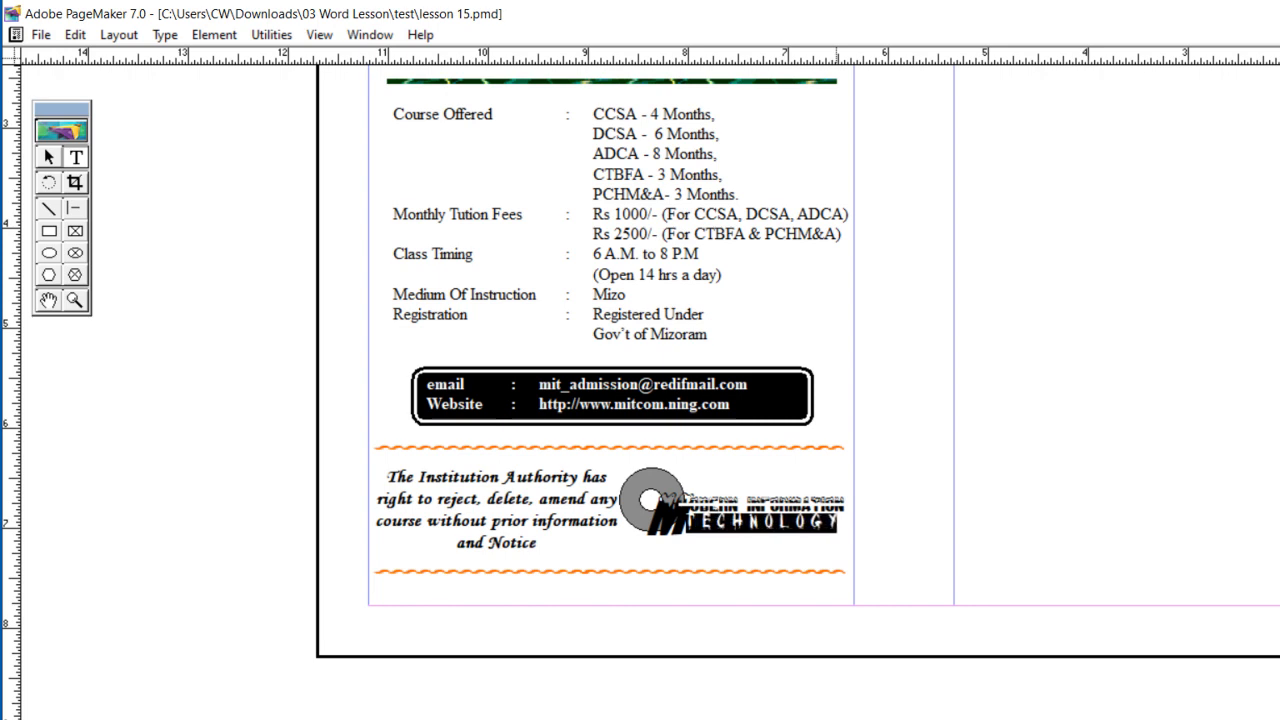
Step: Stretch the letter spacing of TECHNOLOGY slightly further so it ends flush with ODERN INFORMATION above
{"action": "key", "text": "ctrl+alt+Right"}
{"action": "key", "text": "ctrl+alt+Right"}
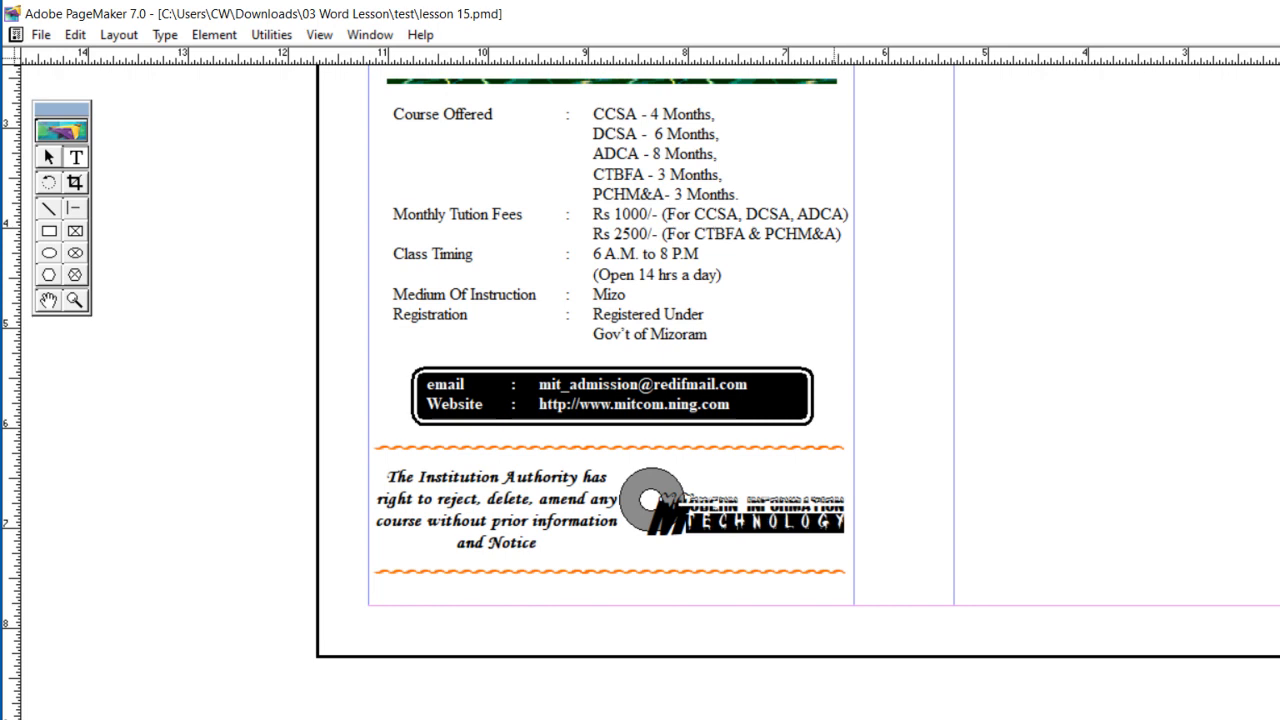
{"action": "left_click", "coordinate": [951, 487]}
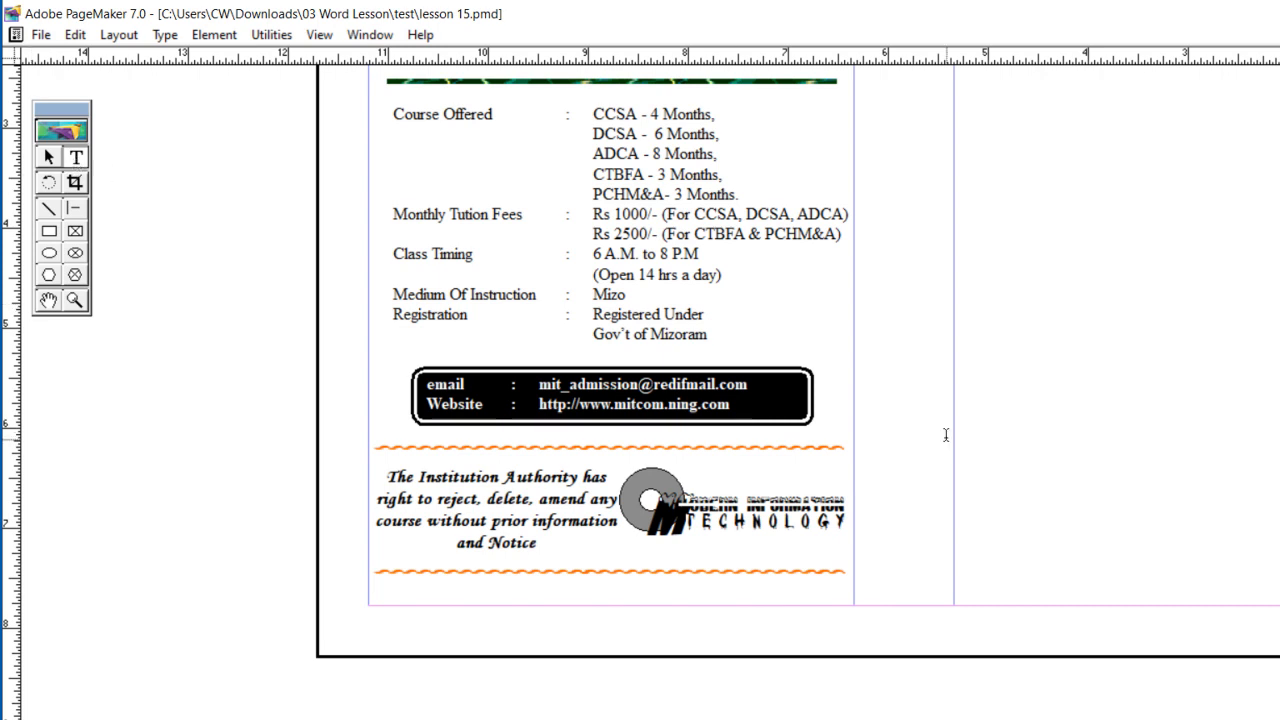
Step: Add the text COMPUTER in the blank area outside the column and format it as bold, outlined lettering
{"action": "left_click_drag", "start_coordinate": [971, 396], "coordinate": [1217, 435]}
{"action": "type", "text": "COMPUT"}
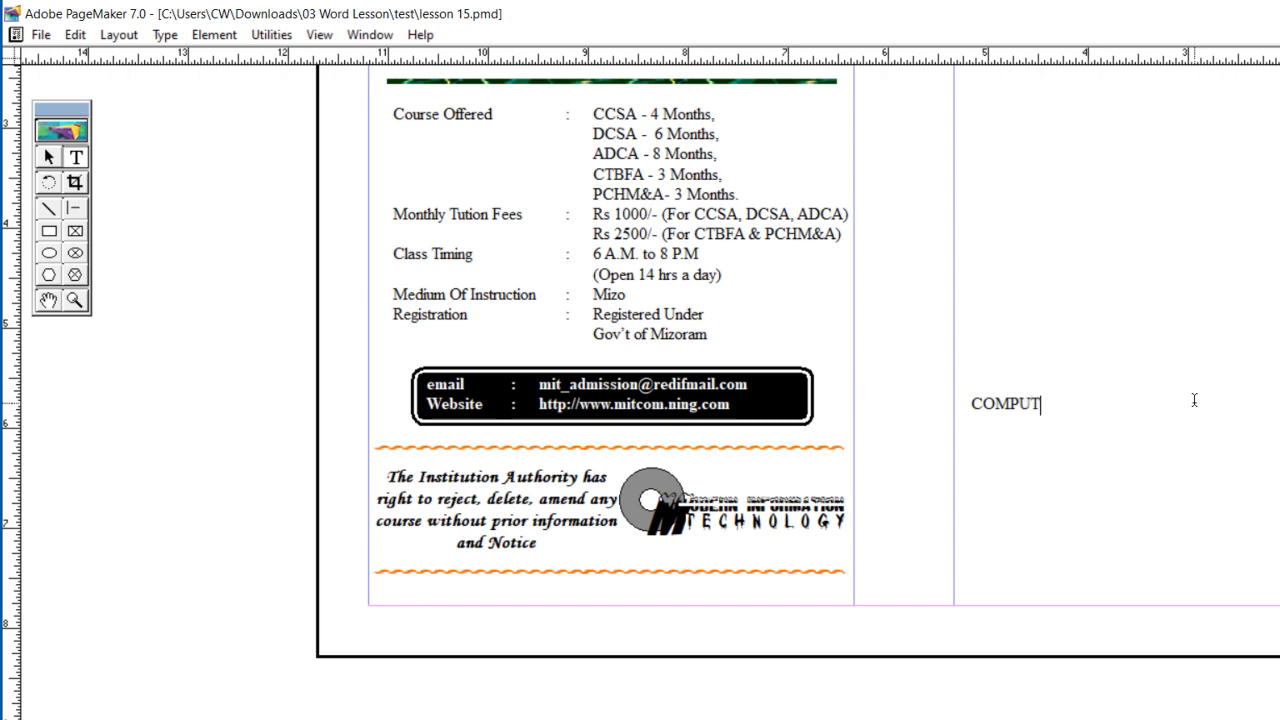
{"action": "type", "text": "ER"}
{"action": "key", "text": "ctrl+a"}
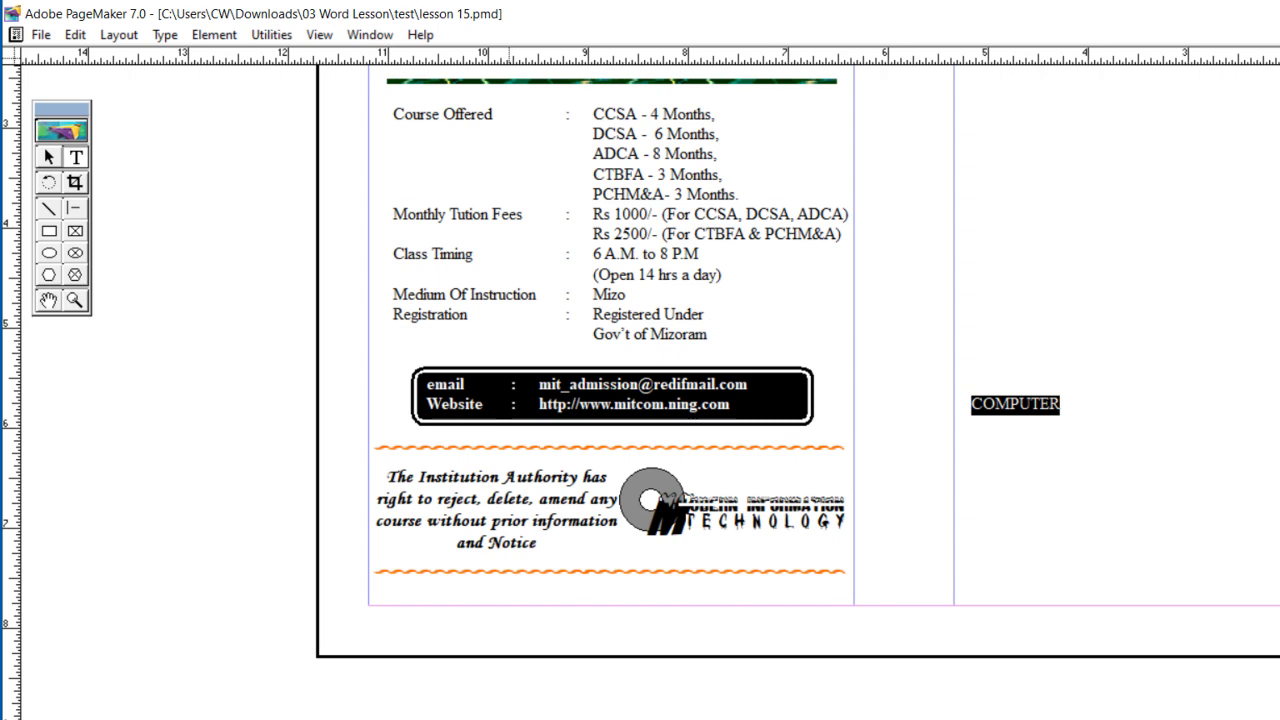
{"action": "left_click", "coordinate": [581, 719]}
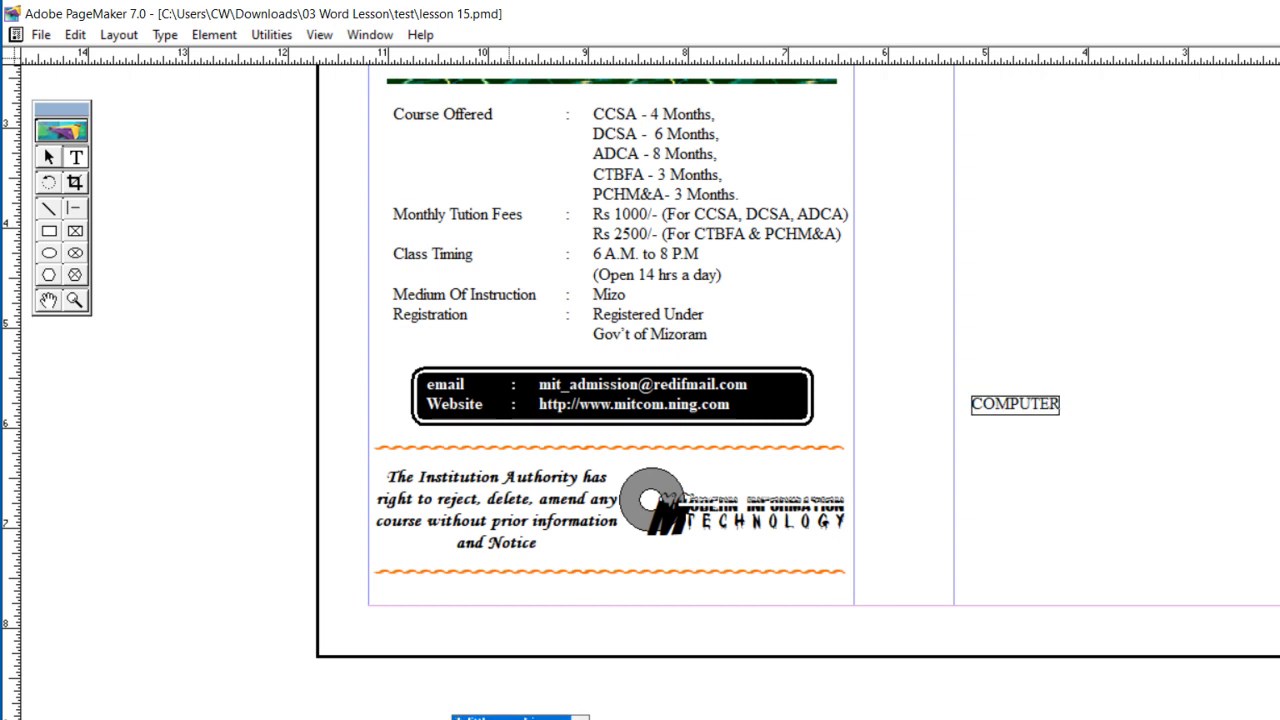
{"action": "left_click", "coordinate": [511, 719]}
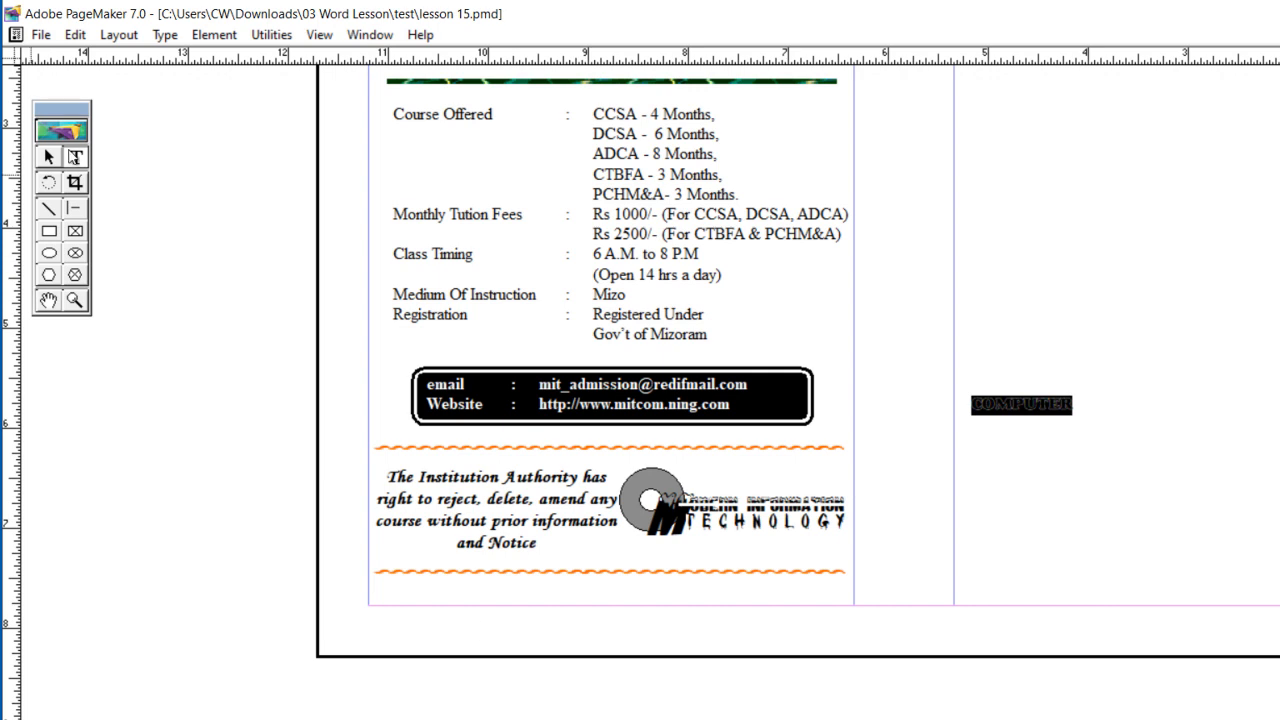
Step: Place COMPUTER just beneath TECHNOLOGY in the logo and narrow its text block to the column edge
{"action": "left_click", "coordinate": [49, 157]}
{"action": "left_click", "coordinate": [1003, 406]}
{"action": "left_click_drag", "start_coordinate": [1003, 406], "coordinate": [679, 550]}
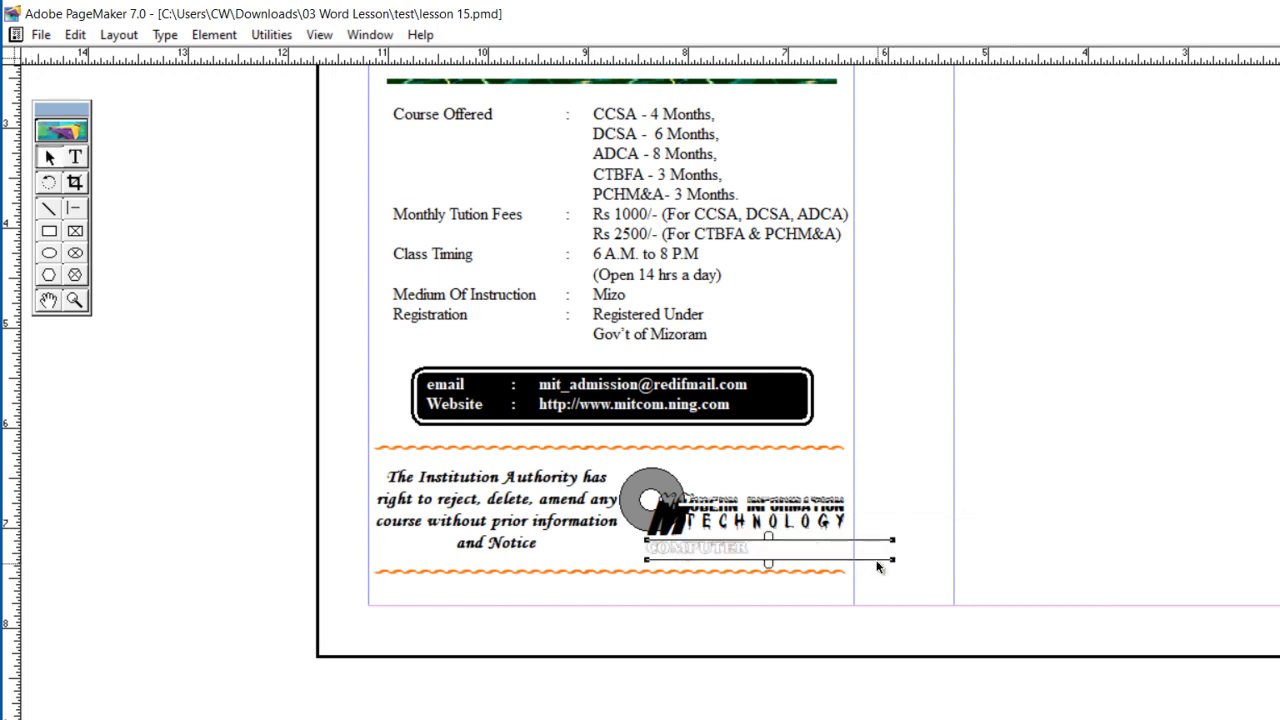
{"action": "left_click_drag", "start_coordinate": [893, 559], "coordinate": [854, 565]}
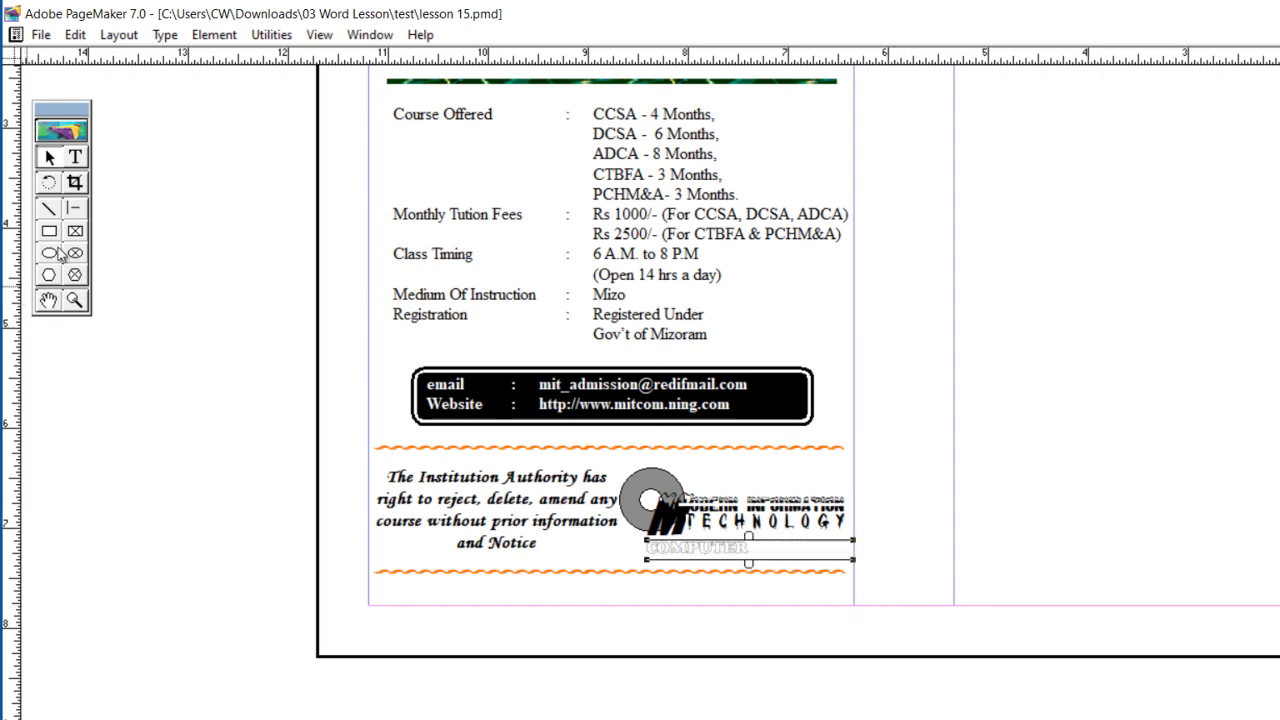
Step: Enlarge the COMPUTER text in the logo by several size increments
{"action": "left_click", "coordinate": [74, 160]}
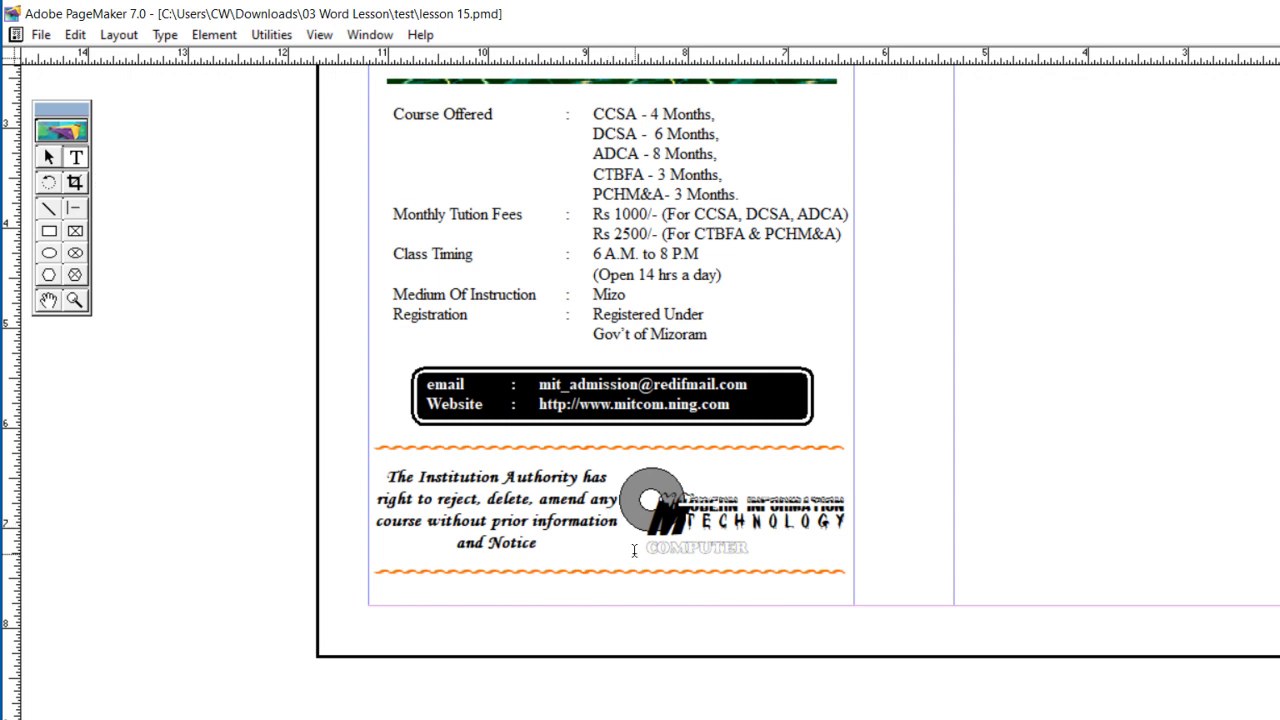
{"action": "key", "text": "ctrl+a"}
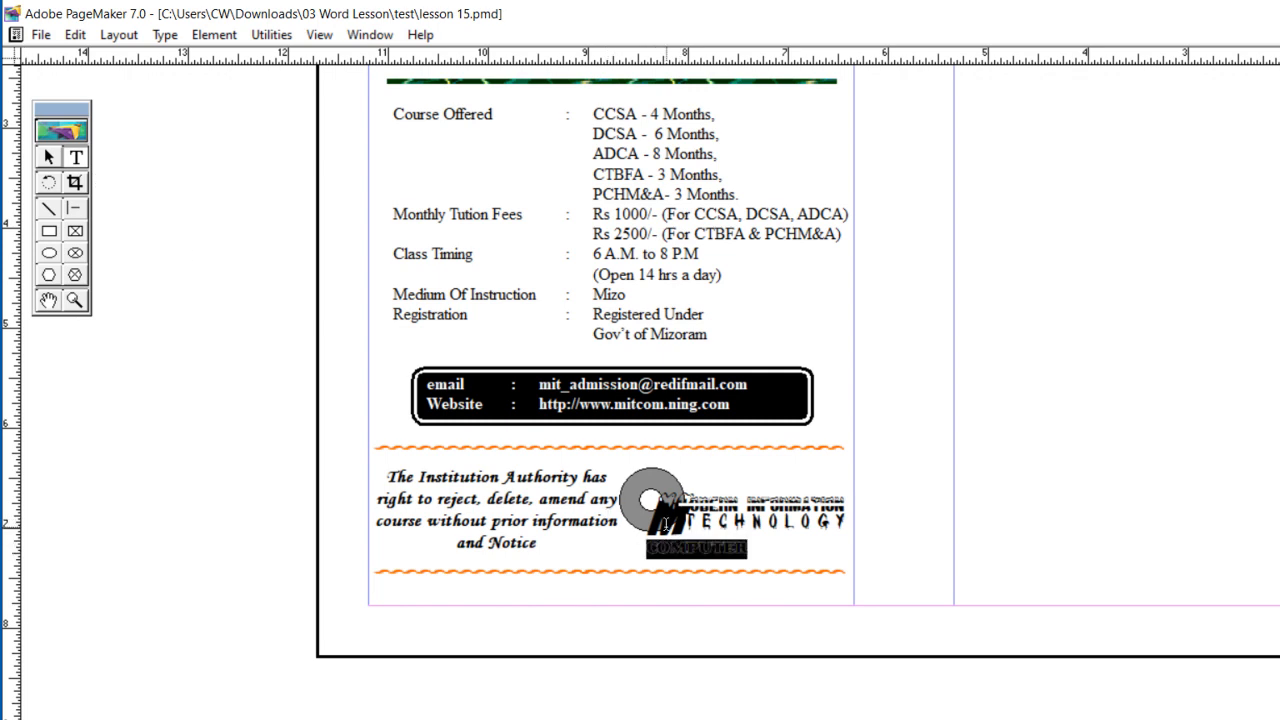
{"action": "key", "text": "ctrl+shift+period"}
{"action": "key", "text": "ctrl+shift+period"}
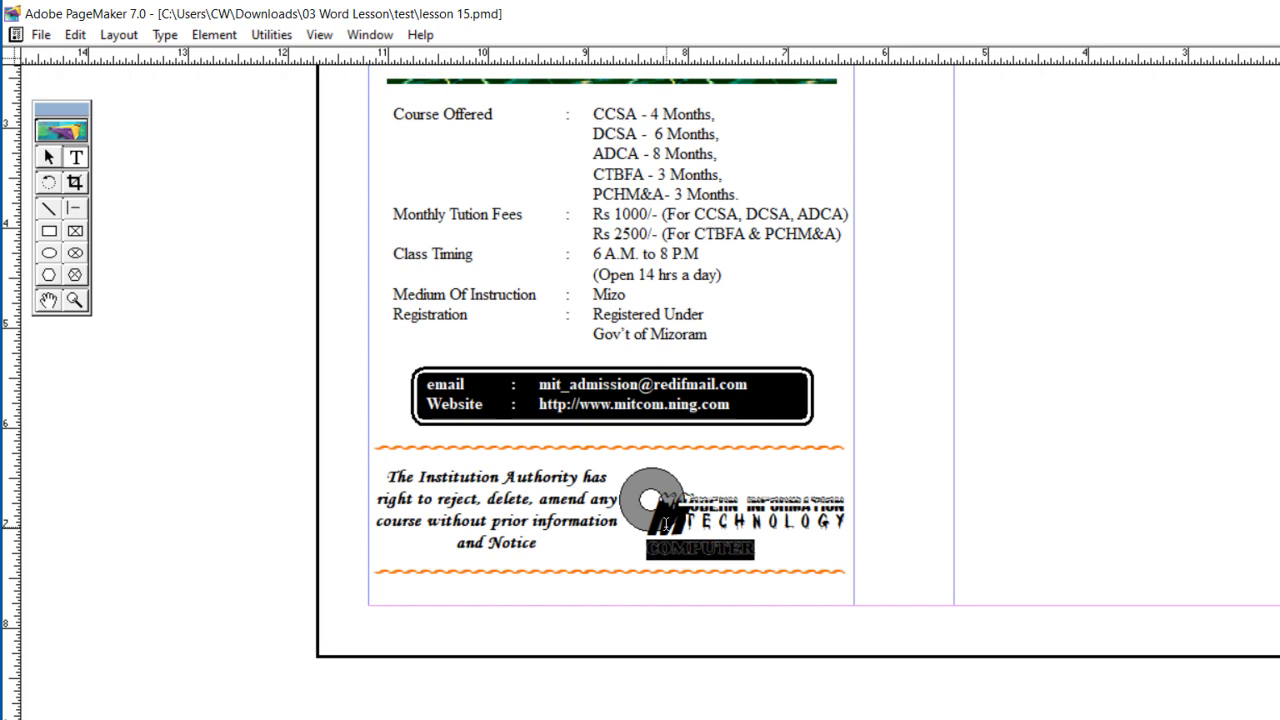
{"action": "key", "text": "ctrl+shift+period"}
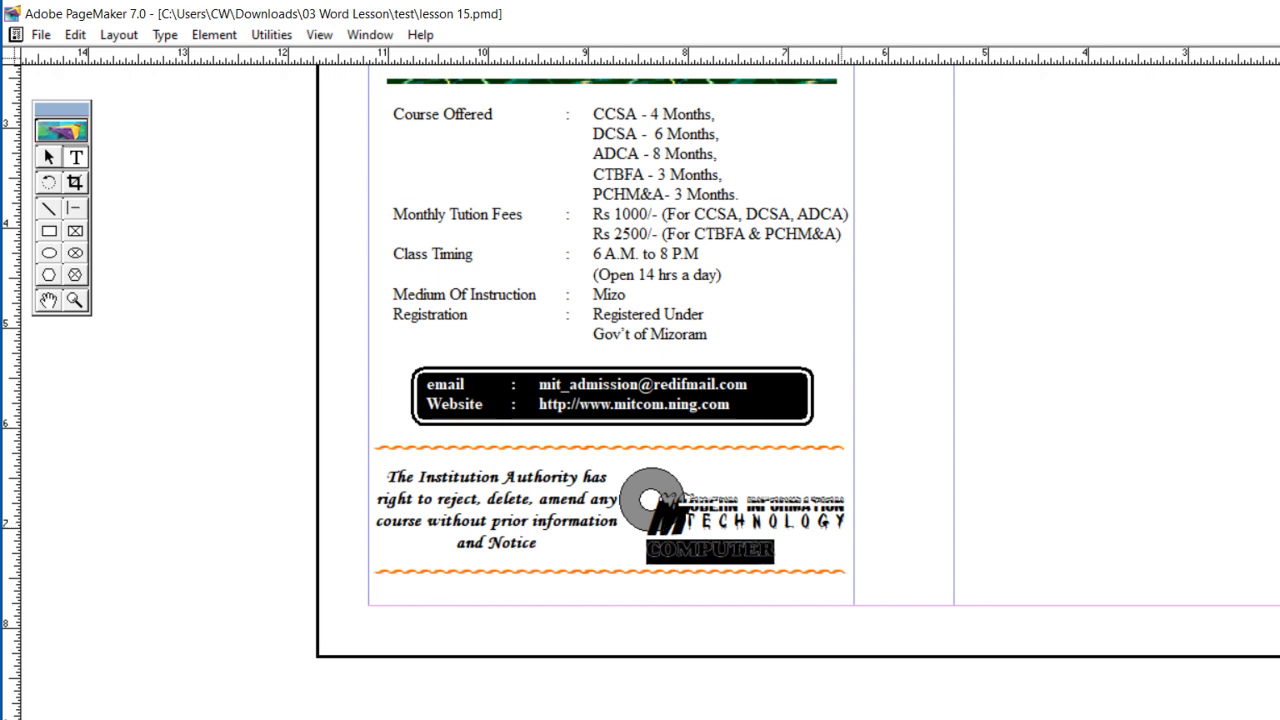
{"action": "key", "text": "ctrl+shift+period"}
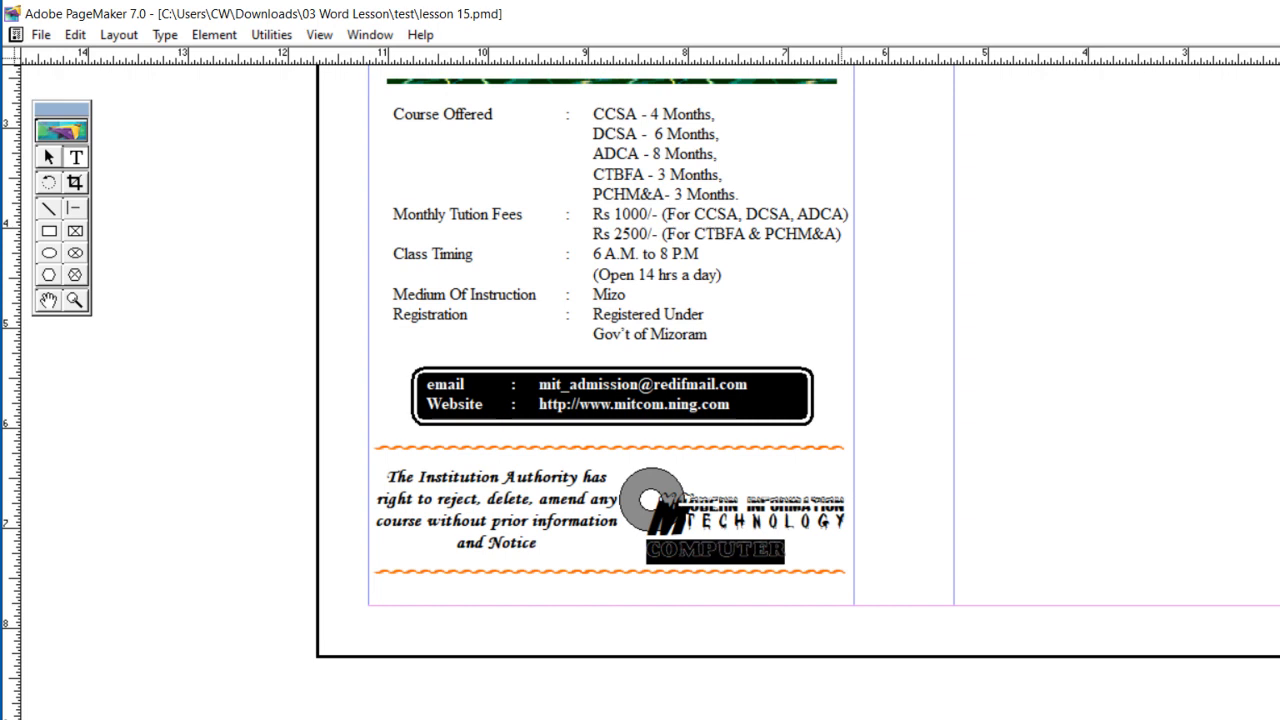
{"action": "key", "text": "ctrl+shift+period"}
Step: Widen the letter spacing of COMPUTER so it extends from beneath the logo's M to the column edge
{"action": "key", "text": "ctrl+alt+Right"}
{"action": "key", "text": "ctrl+alt+Right"}
{"action": "key", "text": "ctrl+alt+Right"}
{"action": "key", "text": "ctrl+alt+Right"}
{"action": "key", "text": "ctrl+alt+Right"}
{"action": "key", "text": "ctrl+alt+Right"}
{"action": "key", "text": "ctrl+alt+Right"}
{"action": "key", "text": "ctrl+alt+Right"}
{"action": "key", "text": "ctrl+alt+Right"}
{"action": "key", "text": "ctrl+alt+Right"}
{"action": "key", "text": "ctrl+alt+Right"}
{"action": "key", "text": "ctrl+alt+Right"}
{"action": "key", "text": "ctrl+alt+Right"}
{"action": "key", "text": "ctrl+alt+Right"}
{"action": "key", "text": "ctrl+alt+Right"}
{"action": "key", "text": "ctrl+alt+Right"}
{"action": "key", "text": "ctrl+alt+Right"}
{"action": "key", "text": "ctrl+alt+Right"}
{"action": "key", "text": "ctrl+alt+Right"}
{"action": "key", "text": "ctrl+alt+Right"}
{"action": "key", "text": "ctrl+alt+Right"}
{"action": "key", "text": "ctrl+alt+Right"}
{"action": "key", "text": "ctrl+alt+Right"}
{"action": "key", "text": "ctrl+alt+Right"}
{"action": "key", "text": "ctrl+alt+Right"}
{"action": "key", "text": "ctrl+alt+Right"}
{"action": "key", "text": "ctrl+alt+Right"}
{"action": "key", "text": "ctrl+alt+Right"}
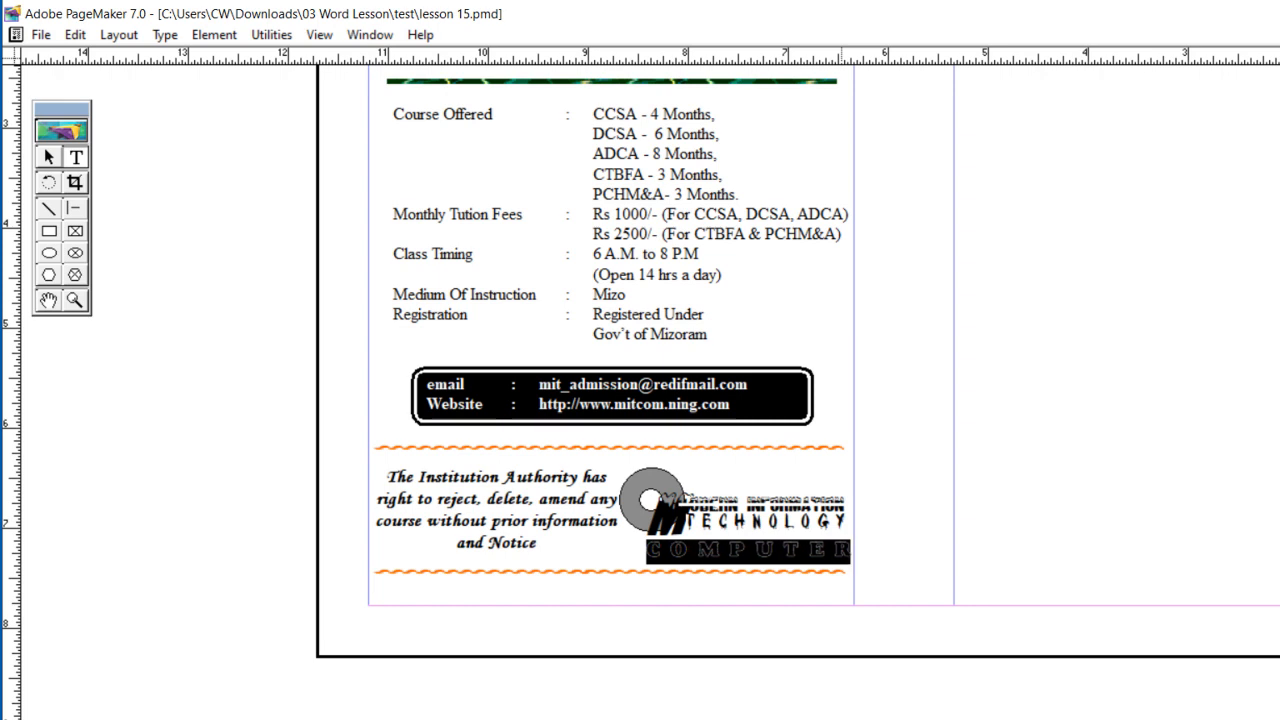
{"action": "left_click", "coordinate": [930, 549]}
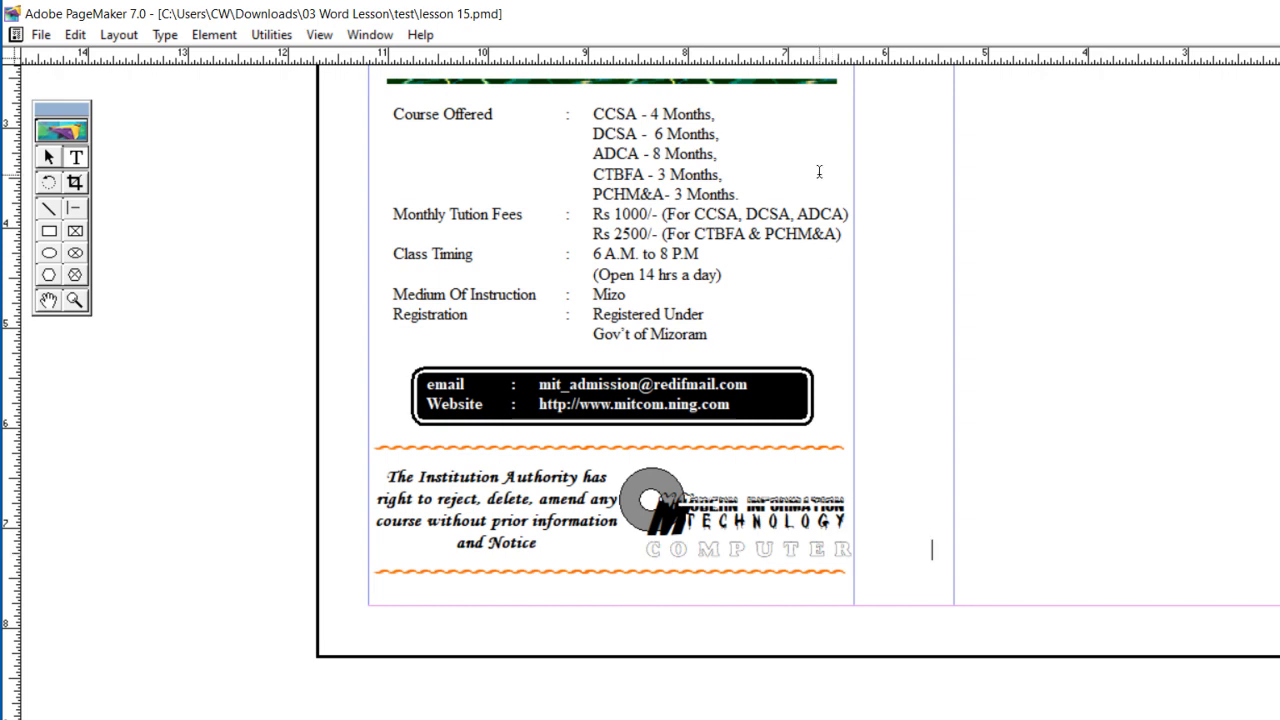
Step: Check the cover on the reference page, and insert a new Microsoft Office Word Document object into the brochure
{"action": "left_click_drag", "start_coordinate": [730, 113], "coordinate": [754, 303]}
{"action": "left_click_drag", "start_coordinate": [743, 411], "coordinate": [723, 380]}
{"action": "left_click_drag", "start_coordinate": [800, 303], "coordinate": [654, 429]}
{"action": "left_click_drag", "start_coordinate": [820, 370], "coordinate": [783, 340]}
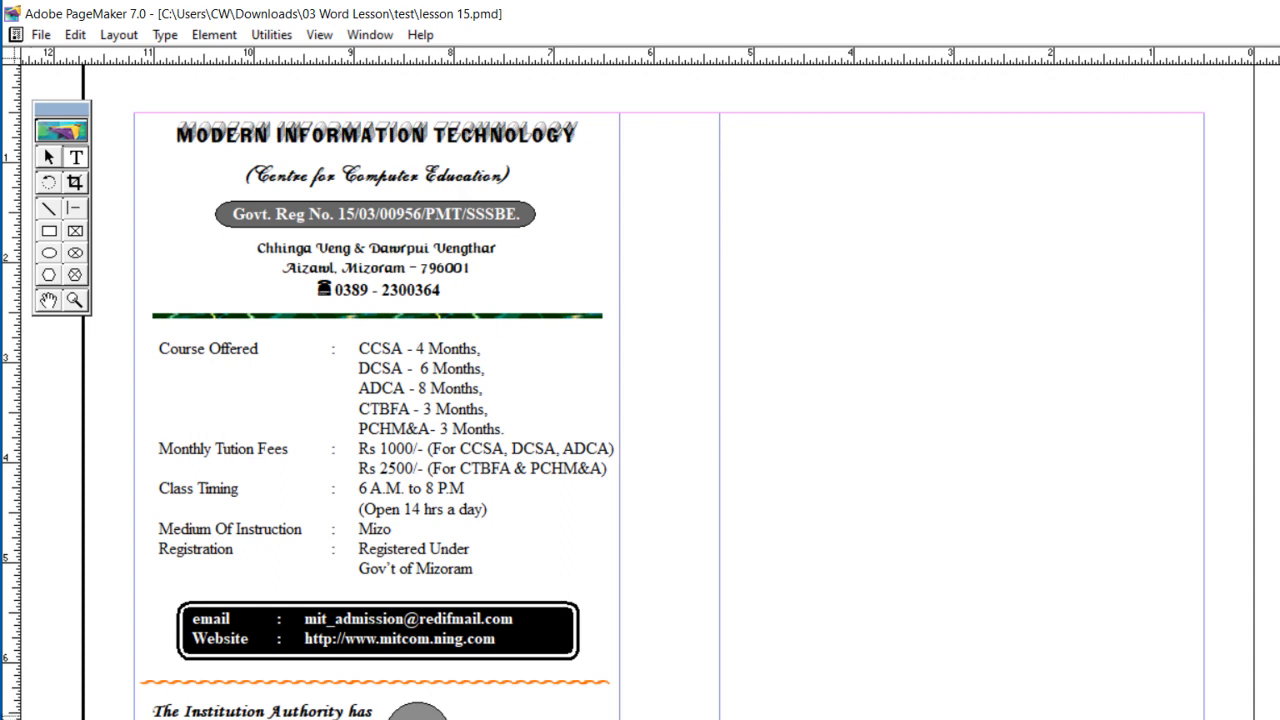
{"action": "left_click", "coordinate": [57, 718]}
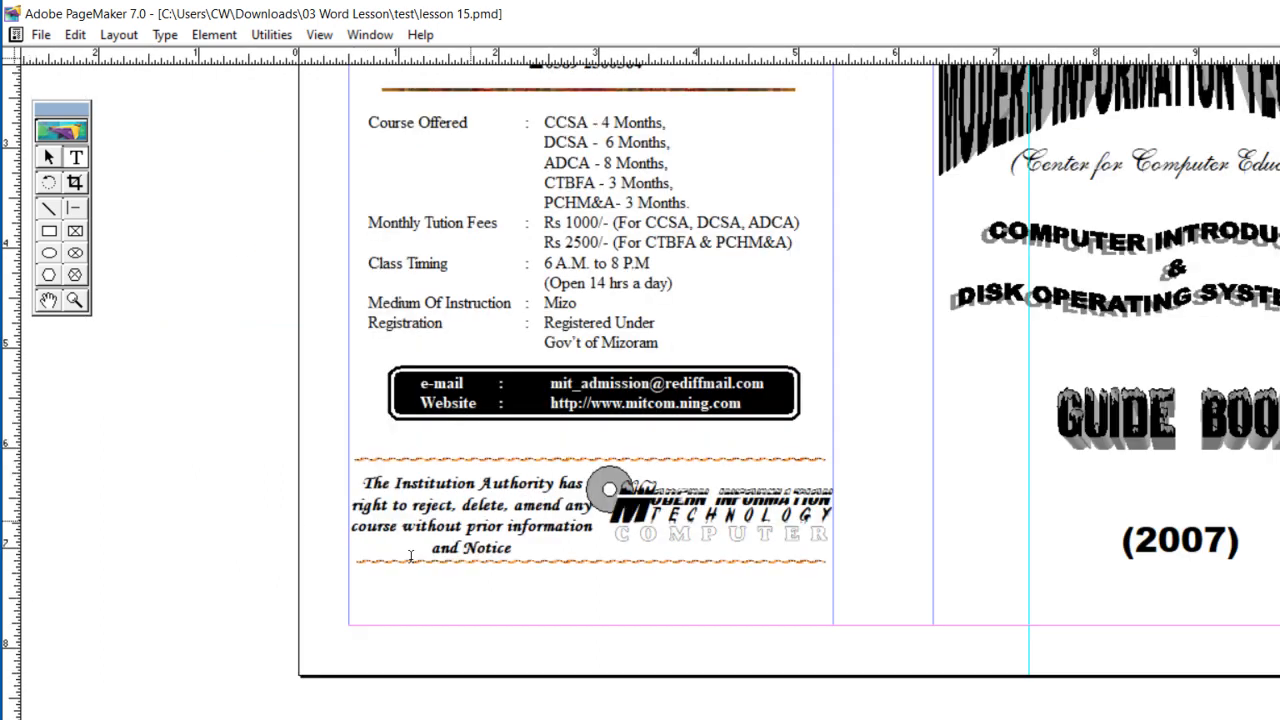
{"action": "left_click_drag", "start_coordinate": [1120, 80], "coordinate": [919, 272]}
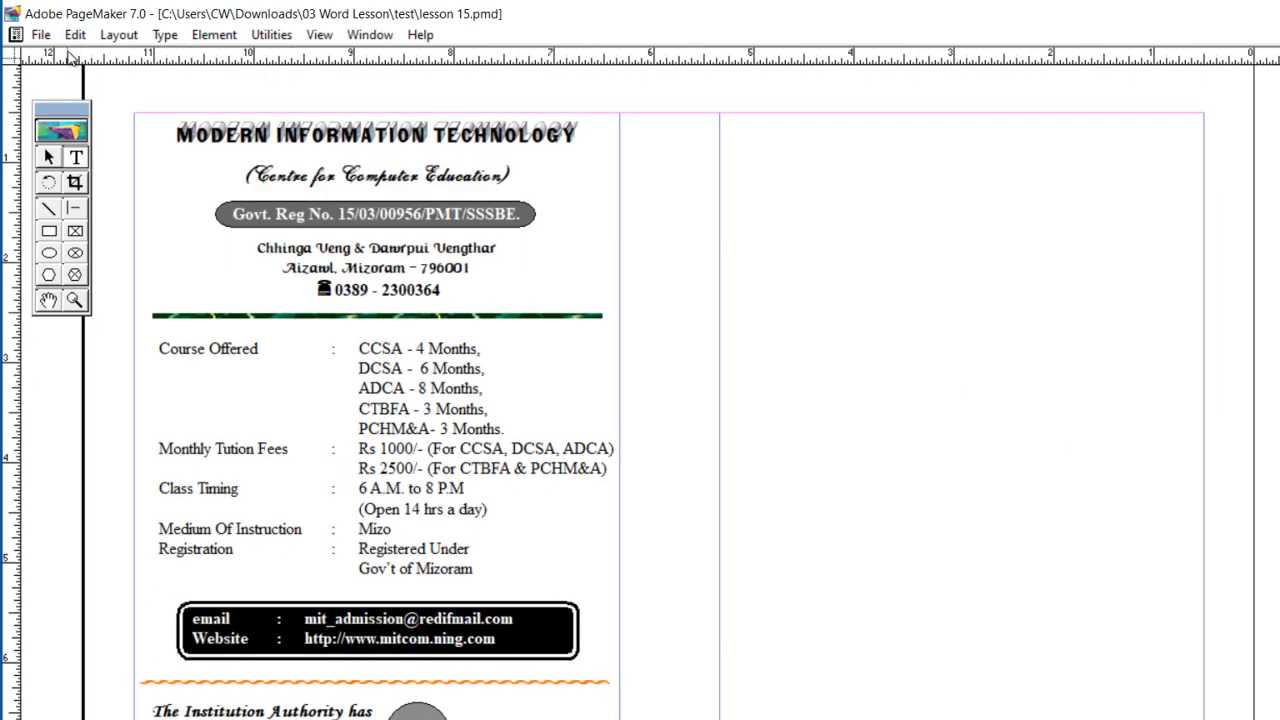
{"action": "left_click", "coordinate": [75, 34]}
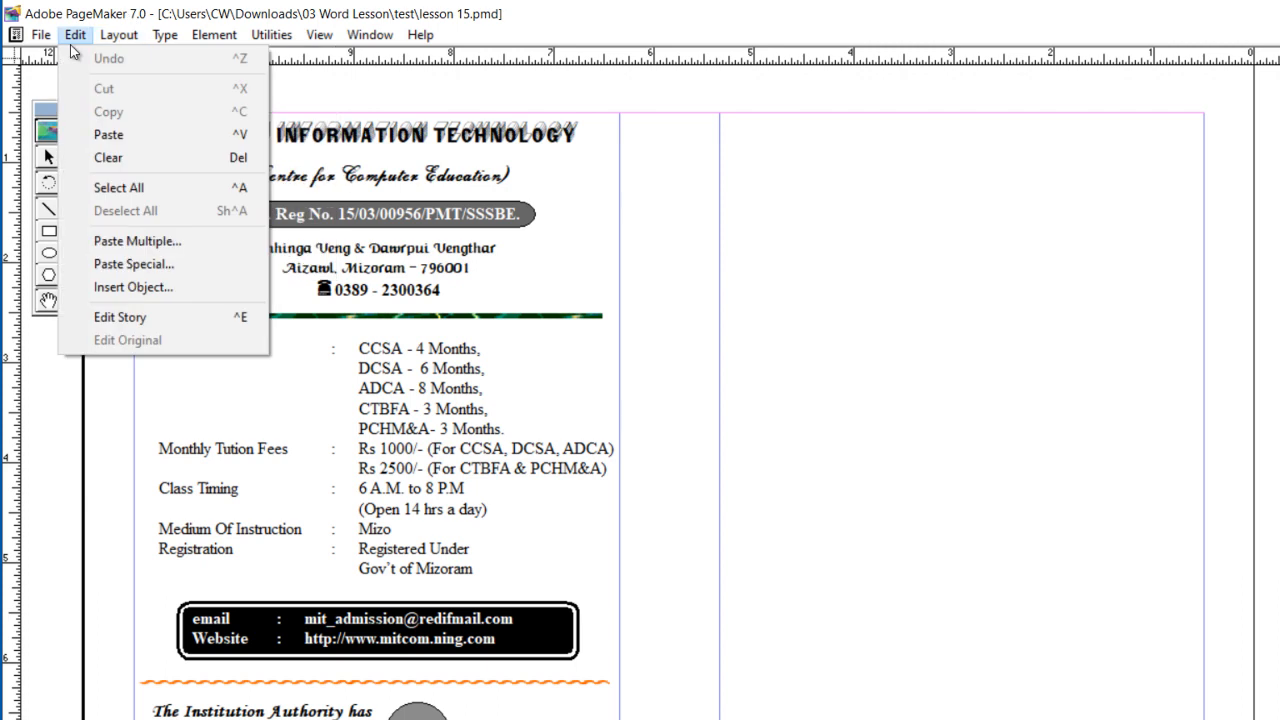
{"action": "left_click", "coordinate": [140, 287]}
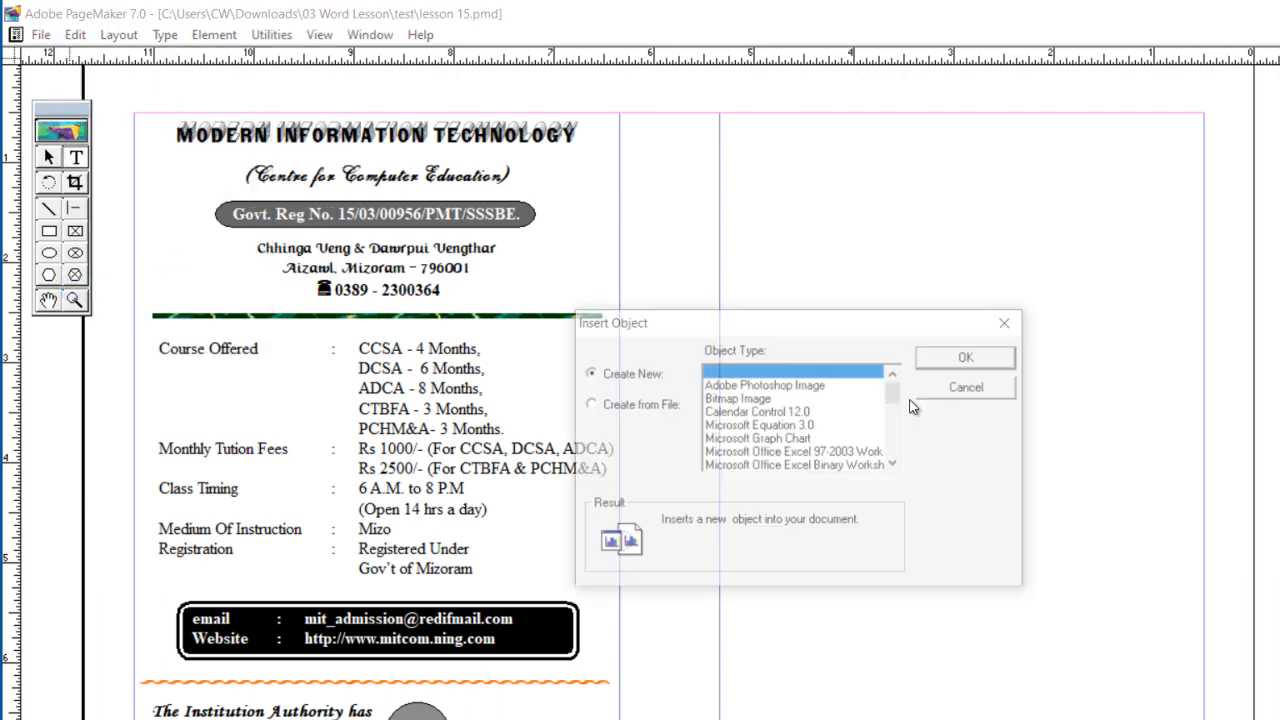
{"action": "left_click_drag", "start_coordinate": [897, 394], "coordinate": [895, 435]}
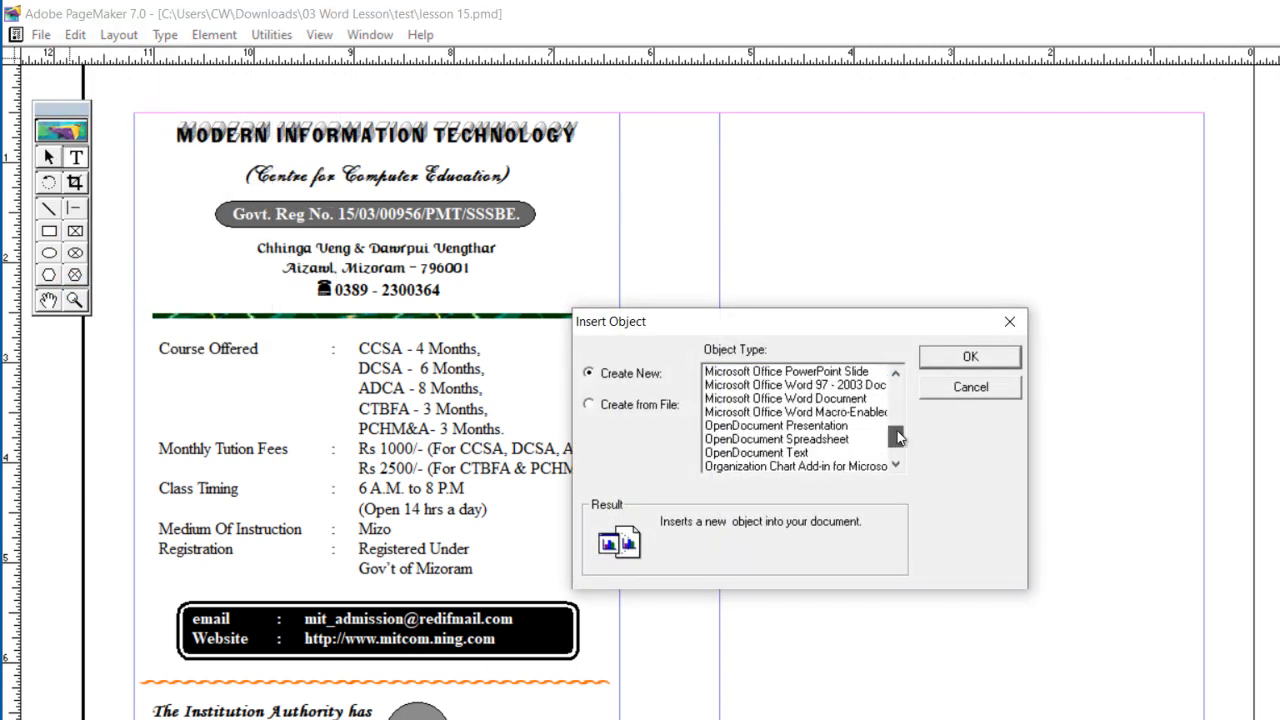
{"action": "left_click", "coordinate": [860, 399]}
{"action": "left_click", "coordinate": [963, 360]}
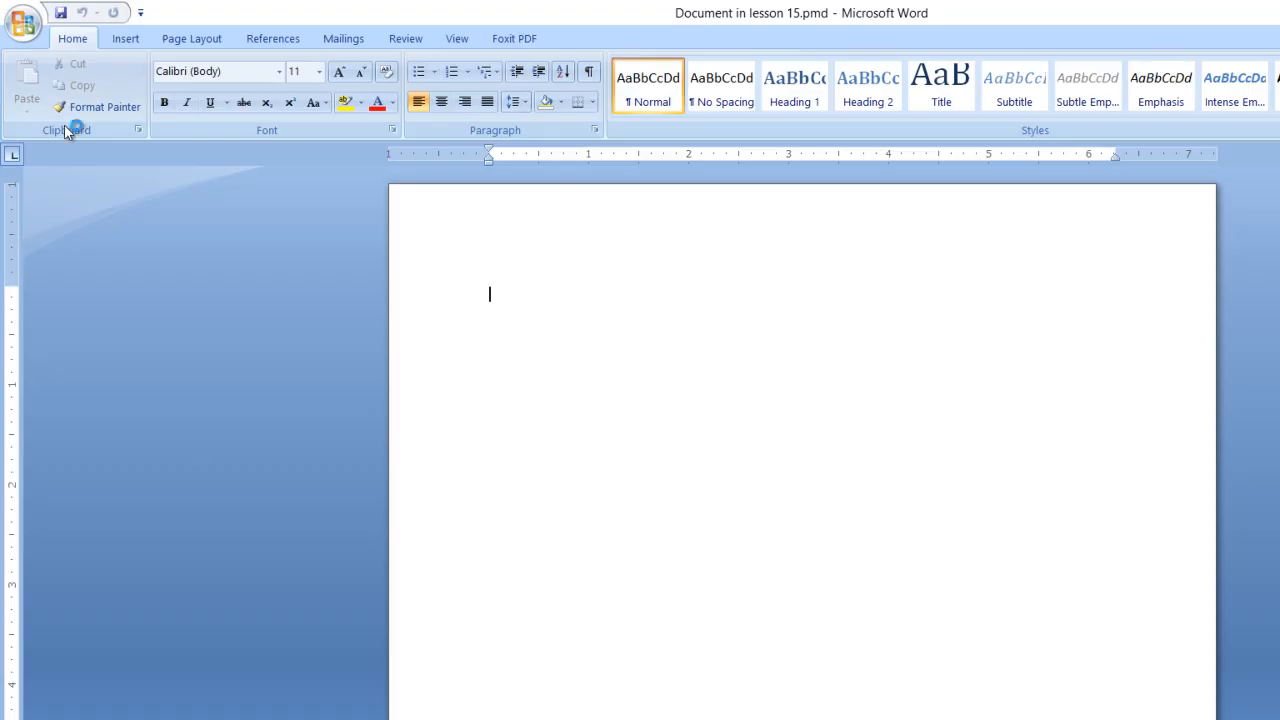
Step: Insert WordArt reading MODERN INFORMATION TECHNOLOGY in the first plain outline style into the embedded Word document
{"action": "left_click", "coordinate": [126, 39]}
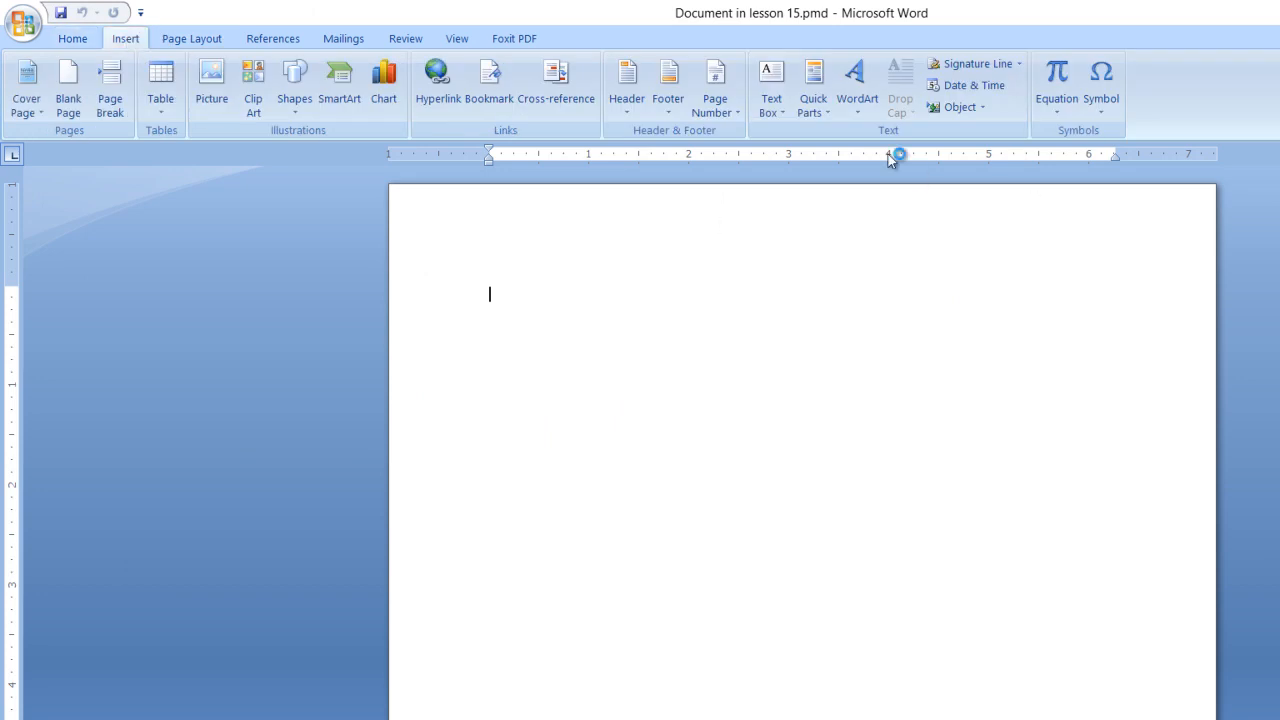
{"action": "left_click", "coordinate": [858, 100]}
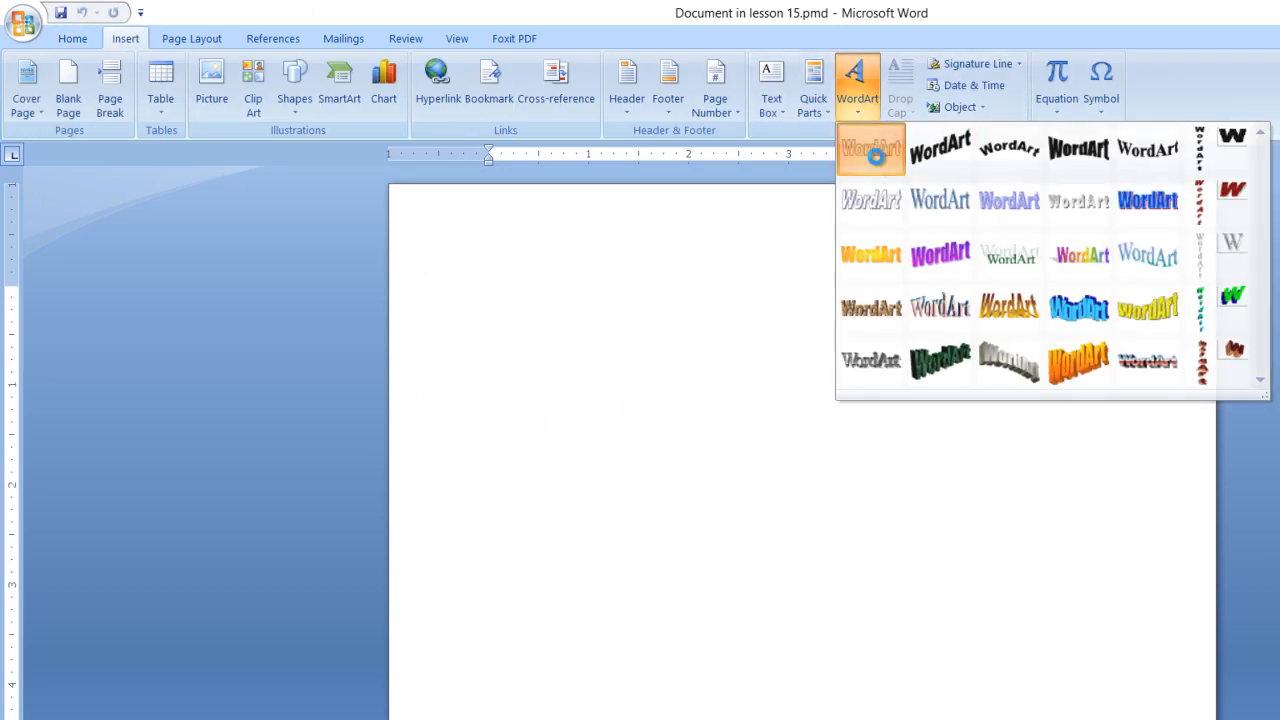
{"action": "left_click", "coordinate": [871, 150]}
{"action": "type", "text": "M"}
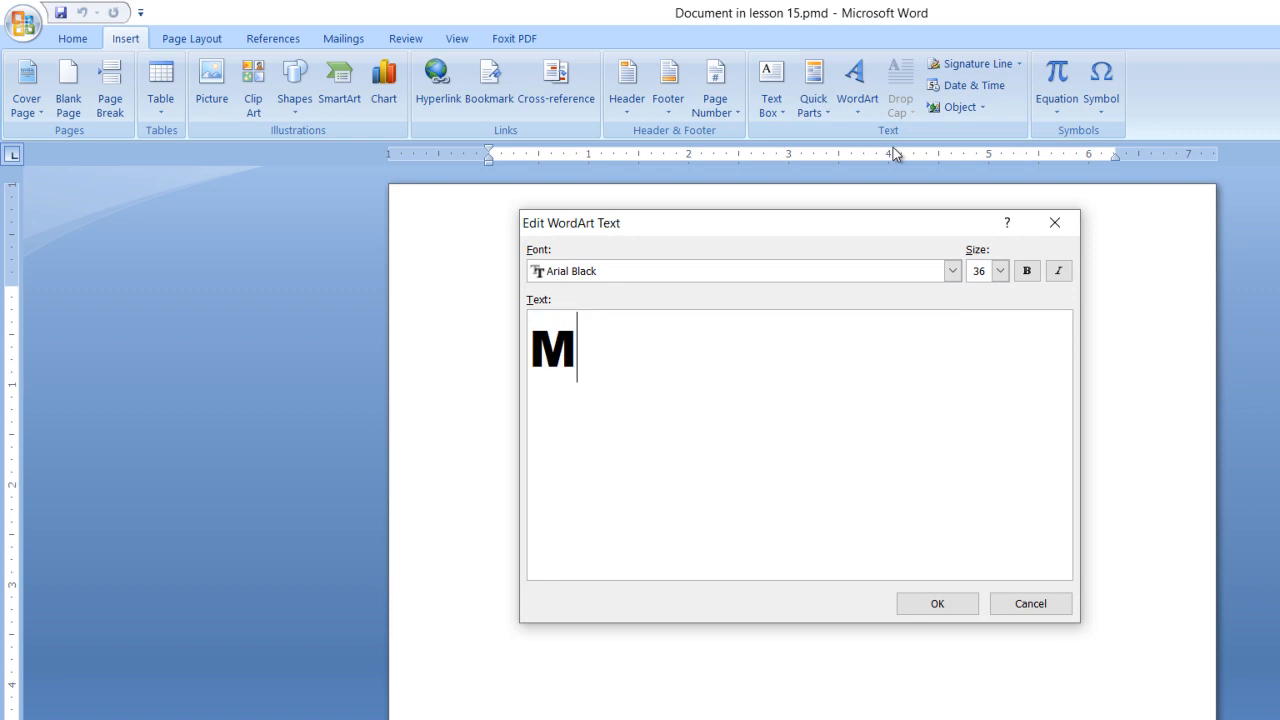
{"action": "type", "text": "ODERN I"}
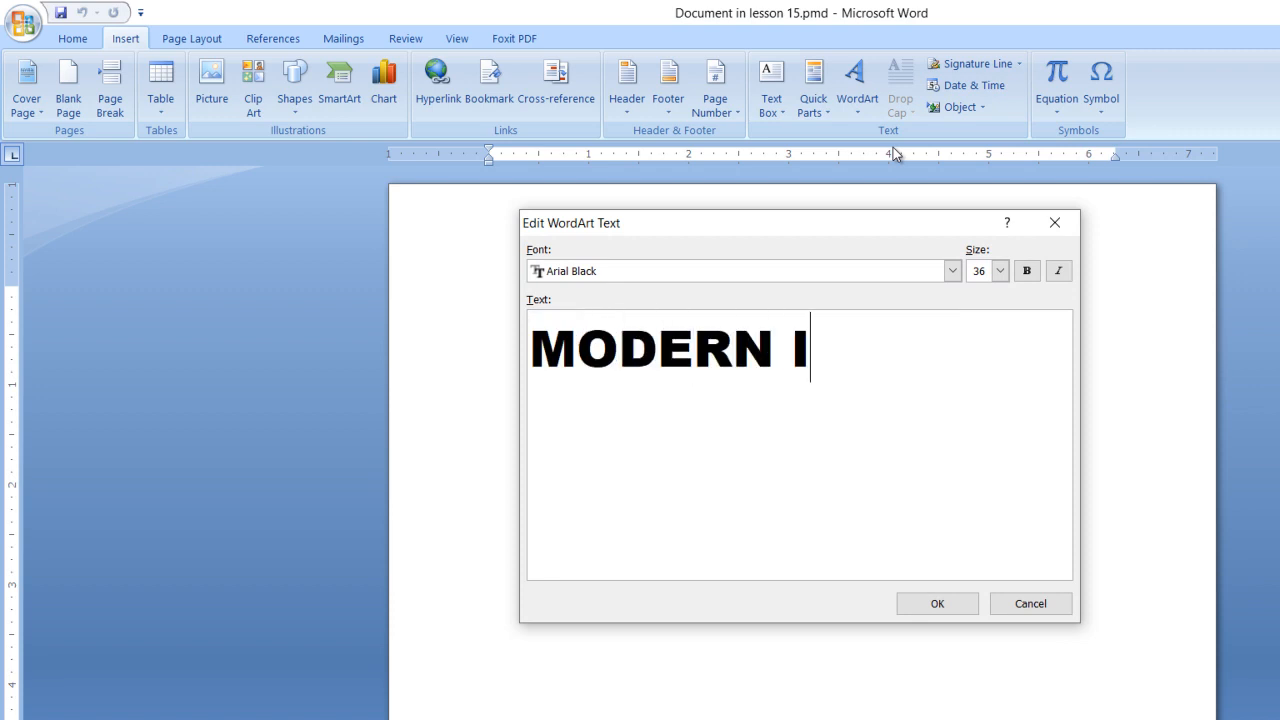
{"action": "type", "text": "NFORMATI"}
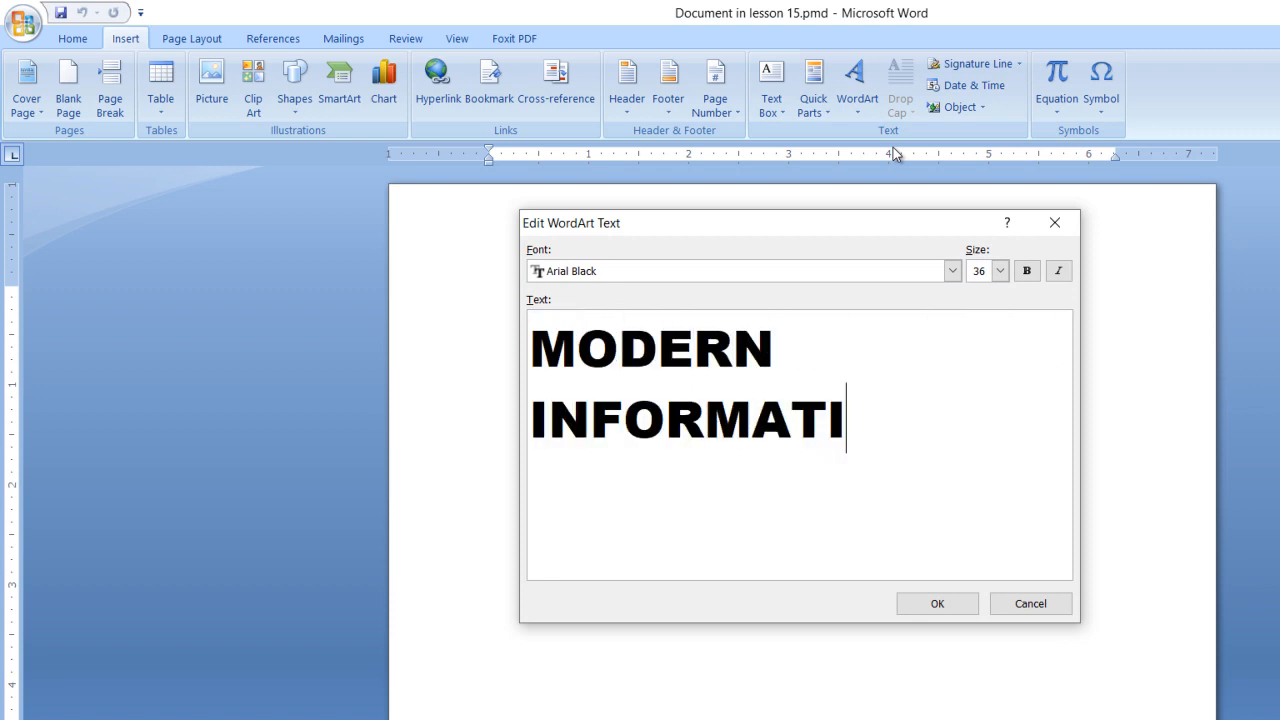
{"action": "type", "text": "ON TECH"}
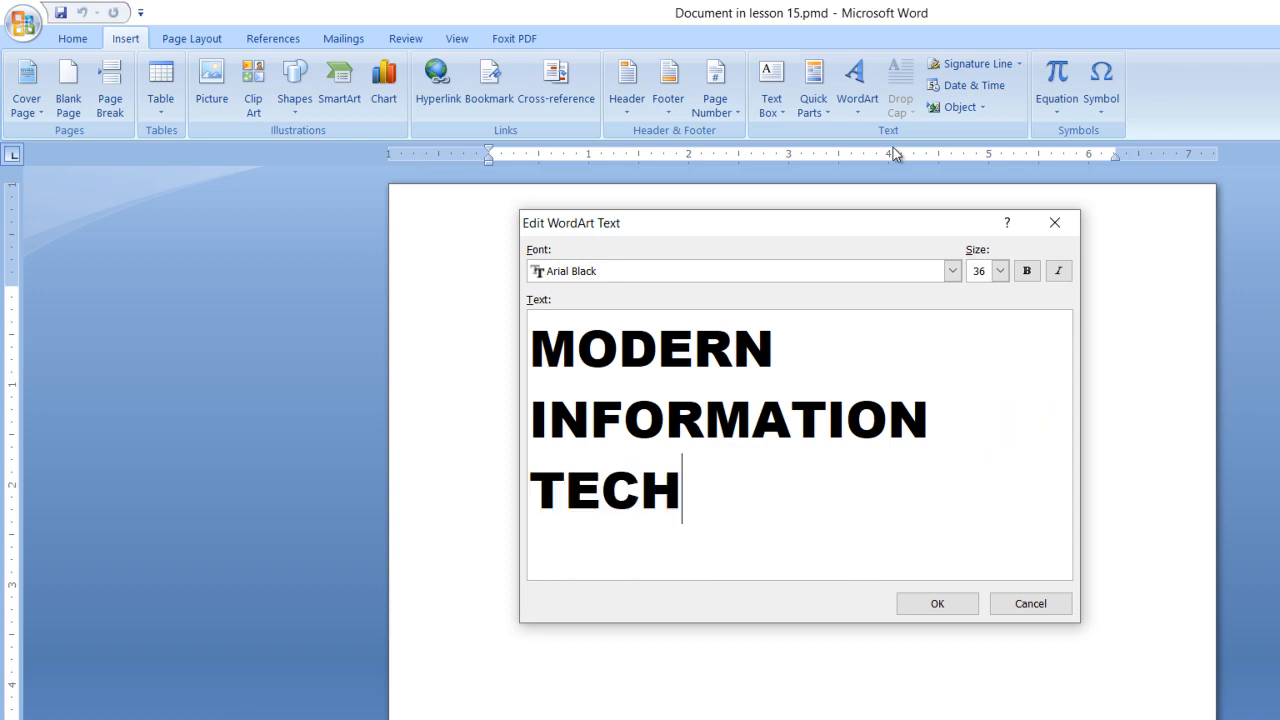
{"action": "type", "text": "NOLOGY"}
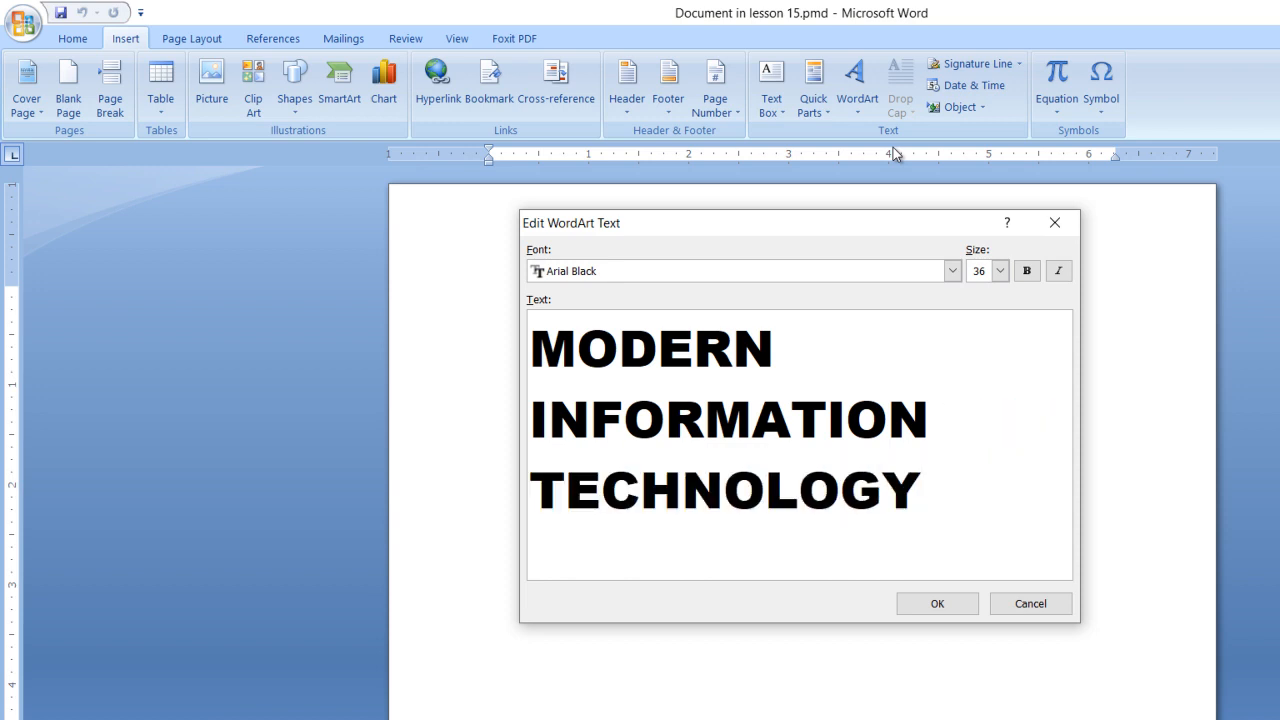
{"action": "left_click", "coordinate": [936, 606]}
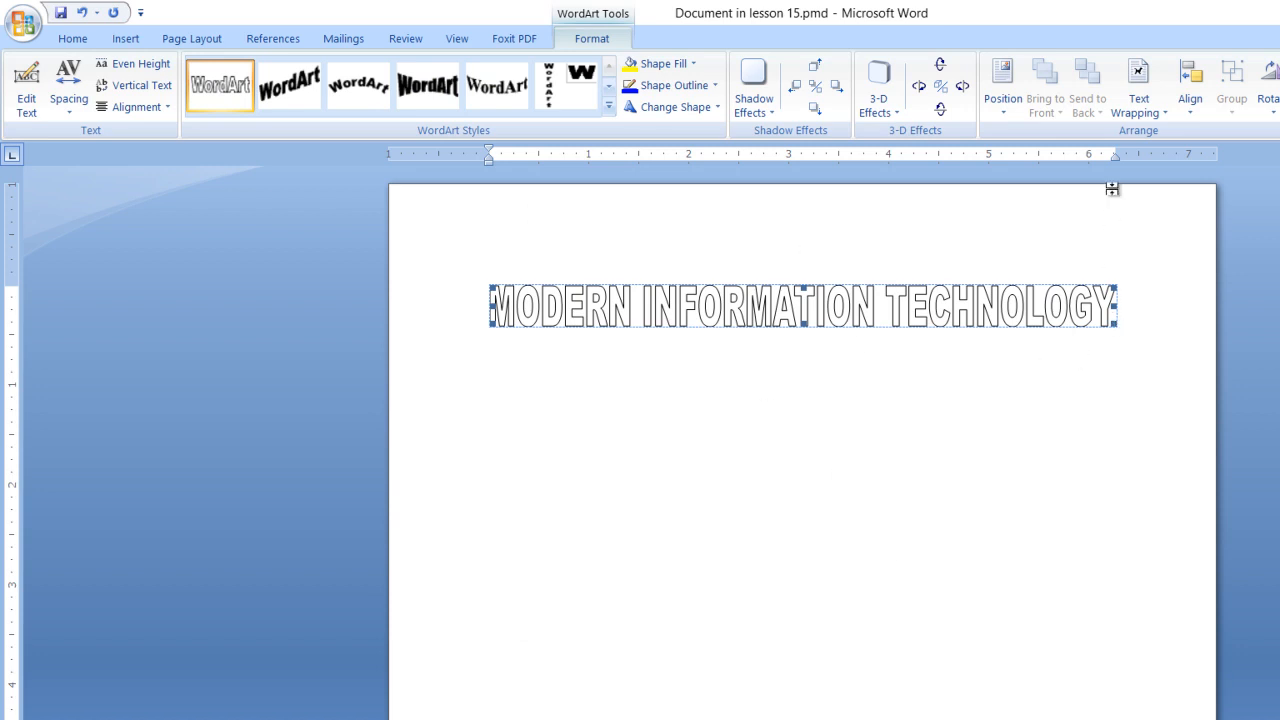
Step: Set the WordArt title's text wrapping to In Front of Text and resize it to about 5.7 inches wide and 1.25 inches tall
{"action": "left_click", "coordinate": [1162, 107]}
{"action": "left_click", "coordinate": [1205, 226]}
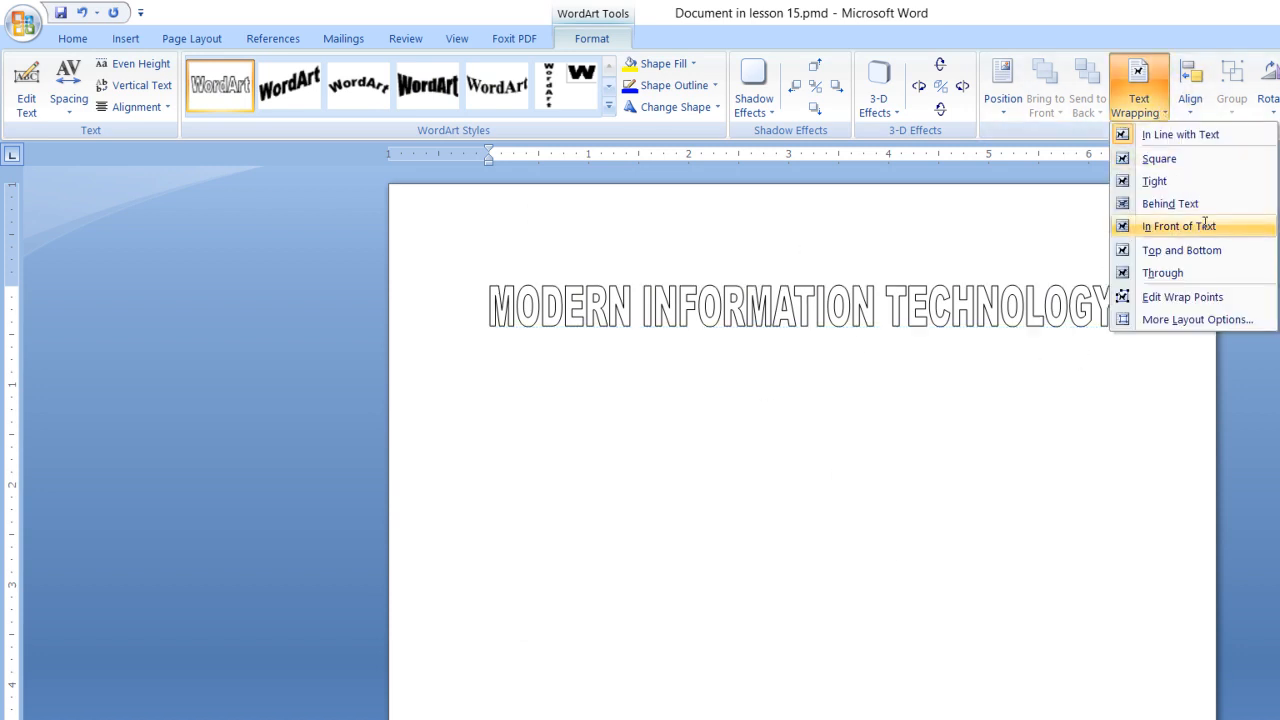
{"action": "left_click_drag", "start_coordinate": [1114, 326], "coordinate": [1060, 411]}
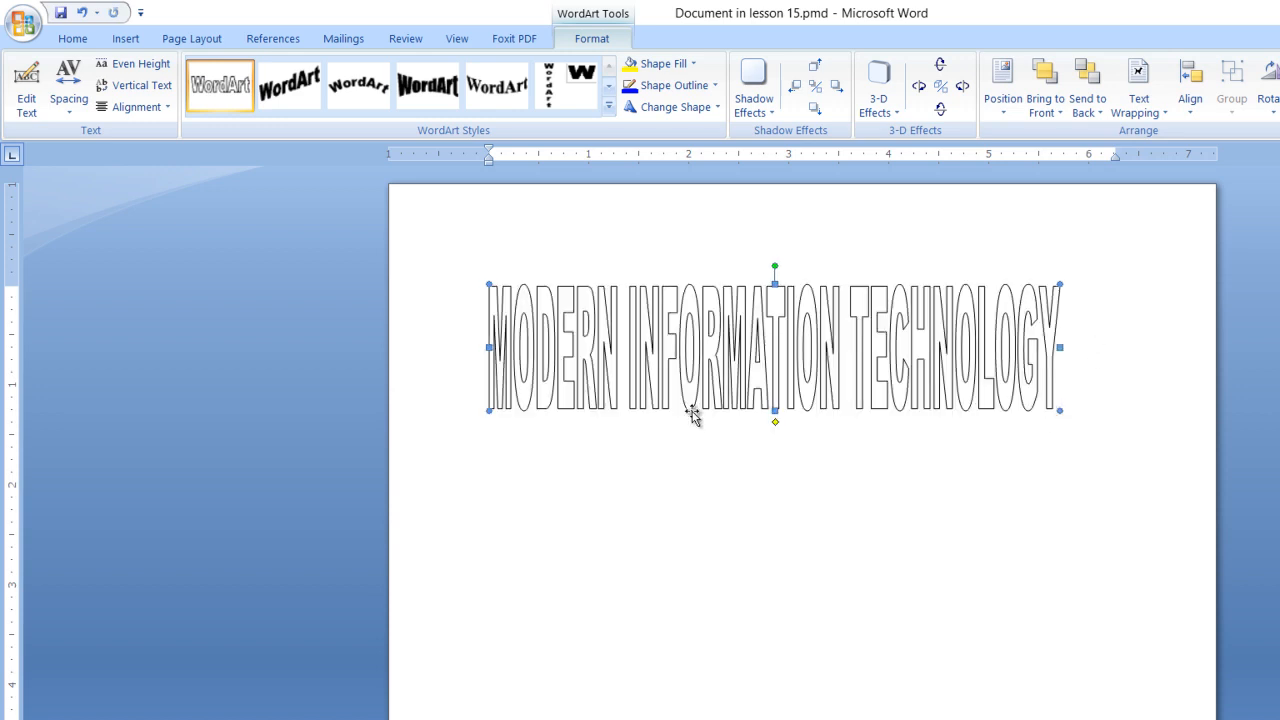
Step: Move the WordArt title down the page and reduce its height to about 0.85 inch
{"action": "left_click_drag", "start_coordinate": [771, 357], "coordinate": [766, 465]}
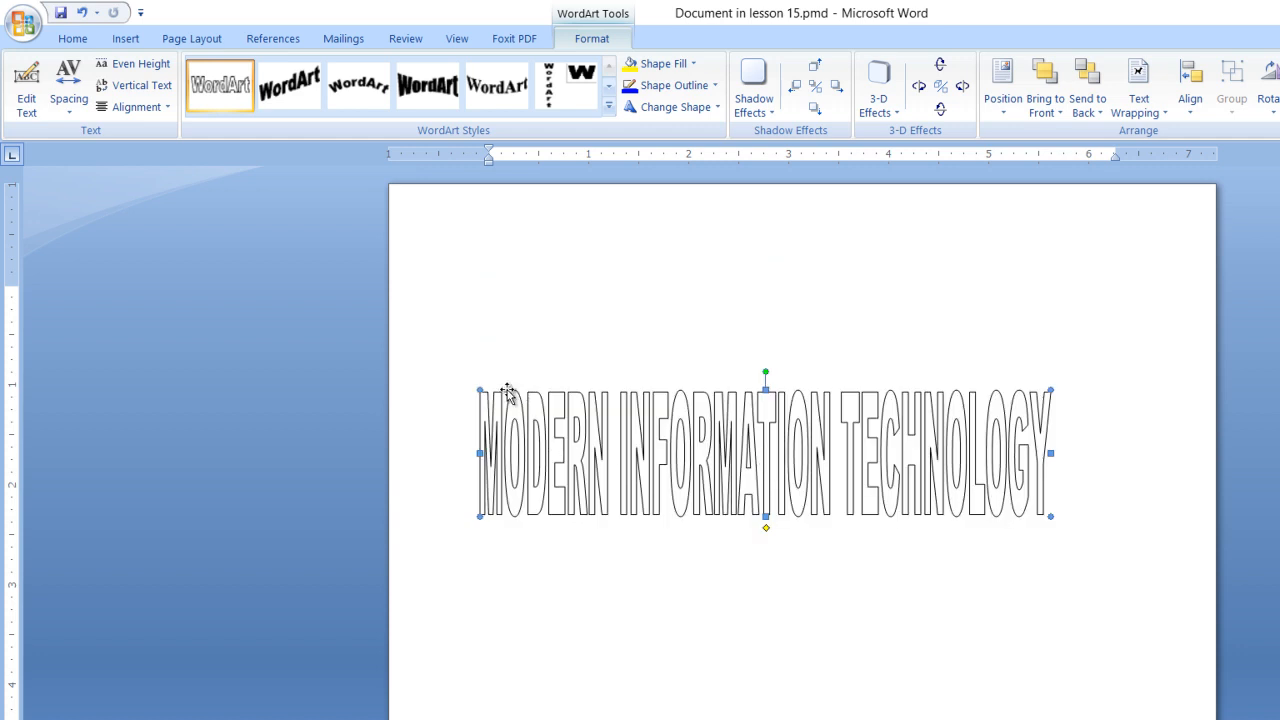
{"action": "left_click_drag", "start_coordinate": [478, 394], "coordinate": [479, 424]}
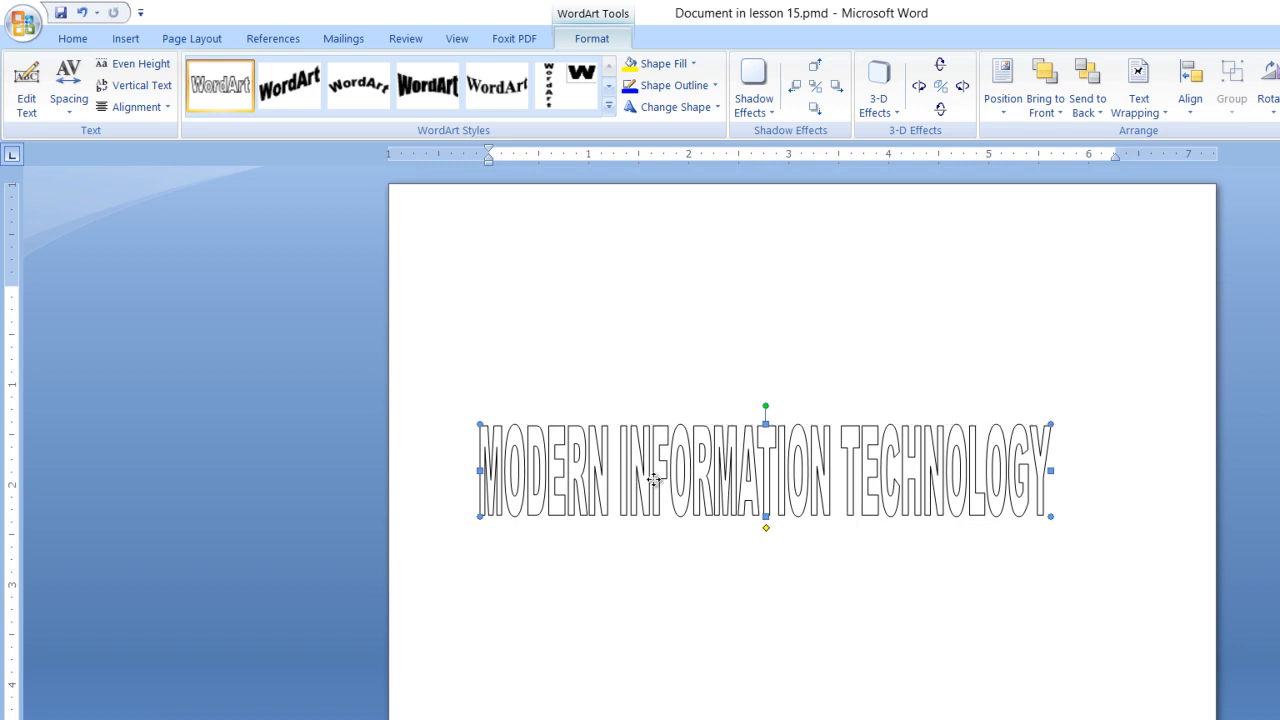
{"action": "left_click_drag", "start_coordinate": [661, 481], "coordinate": [662, 482]}
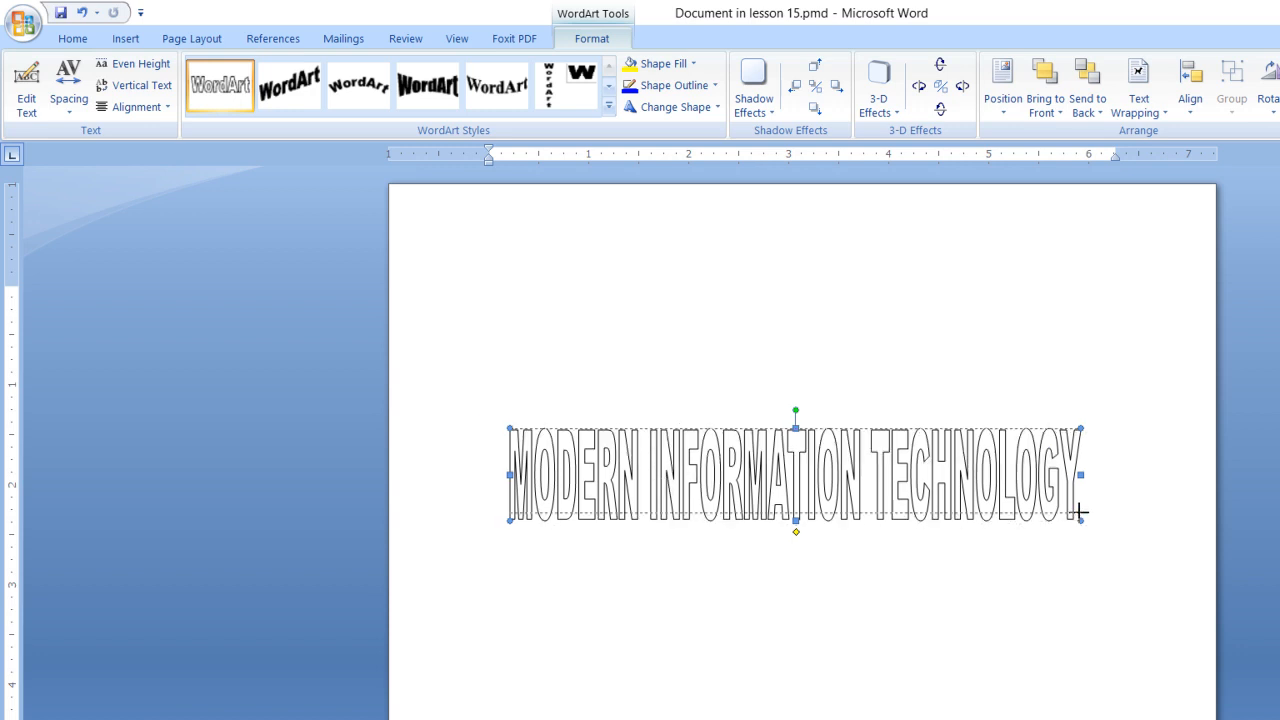
{"action": "left_click_drag", "start_coordinate": [1080, 512], "coordinate": [1078, 513]}
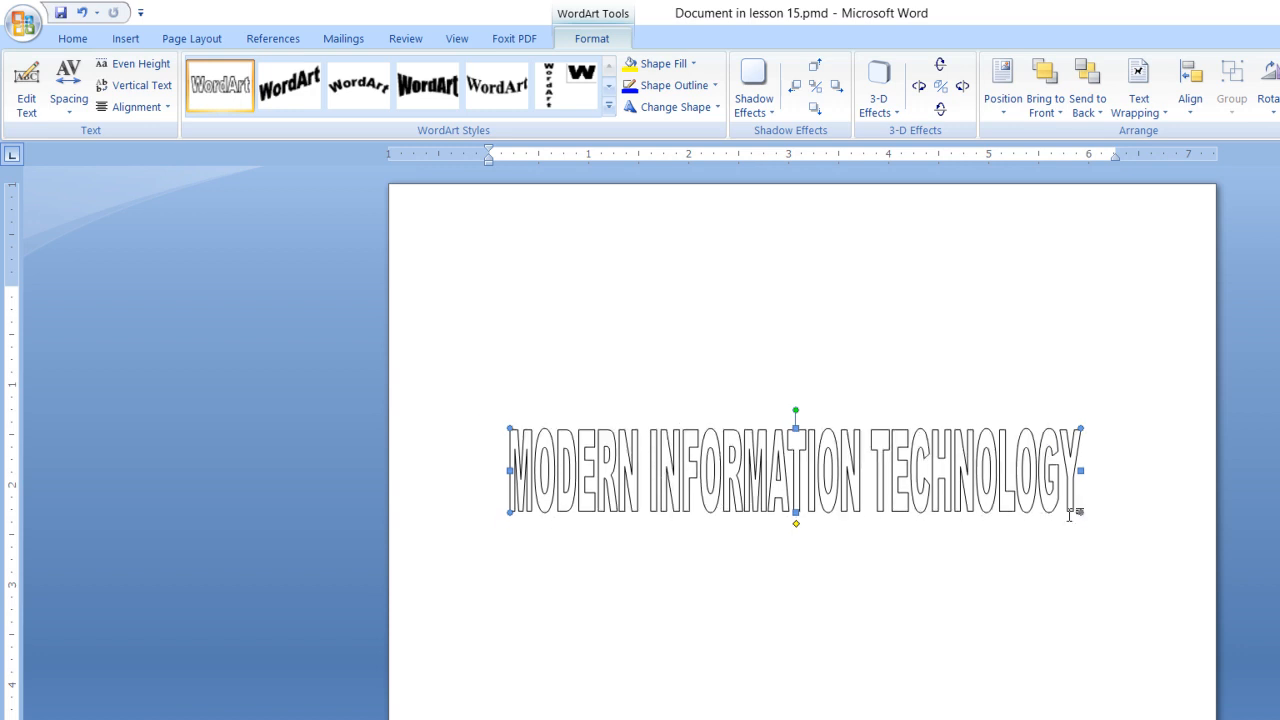
Step: Apply the perspective effect 3-D Style 10 to the MODERN INFORMATION TECHNOLOGY WordArt
{"action": "left_click", "coordinate": [896, 114]}
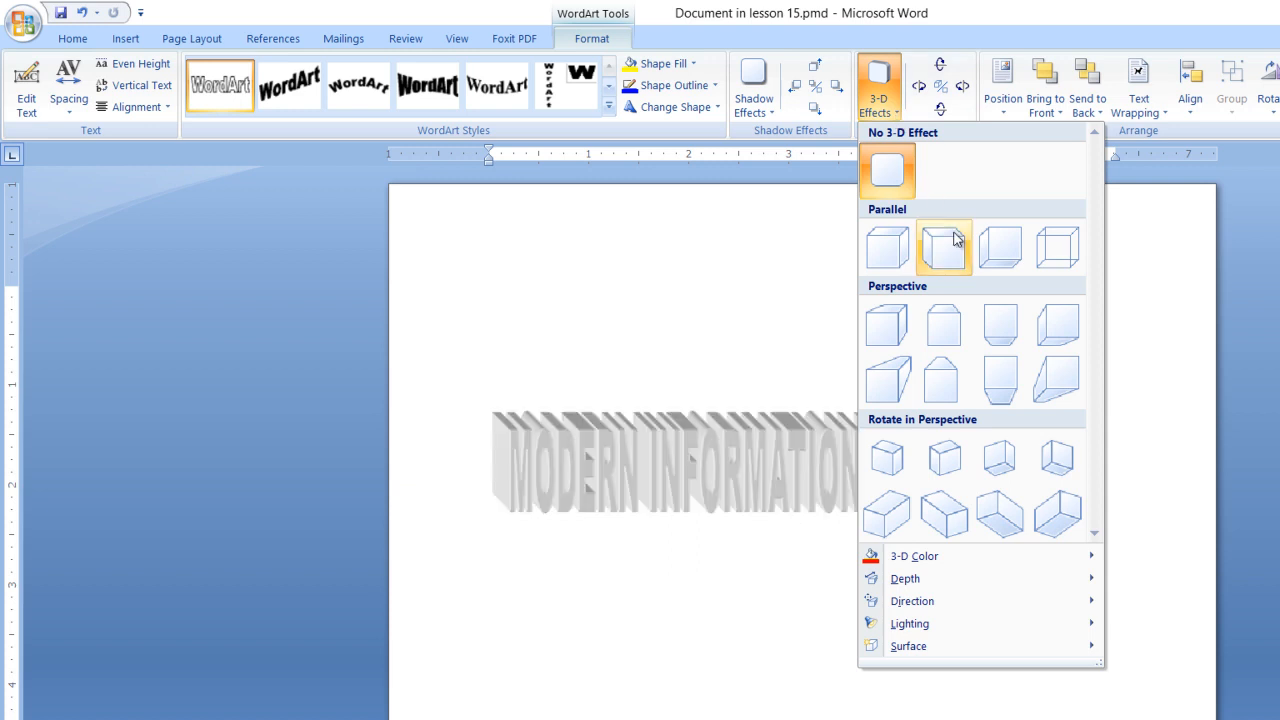
{"action": "left_click", "coordinate": [941, 378]}
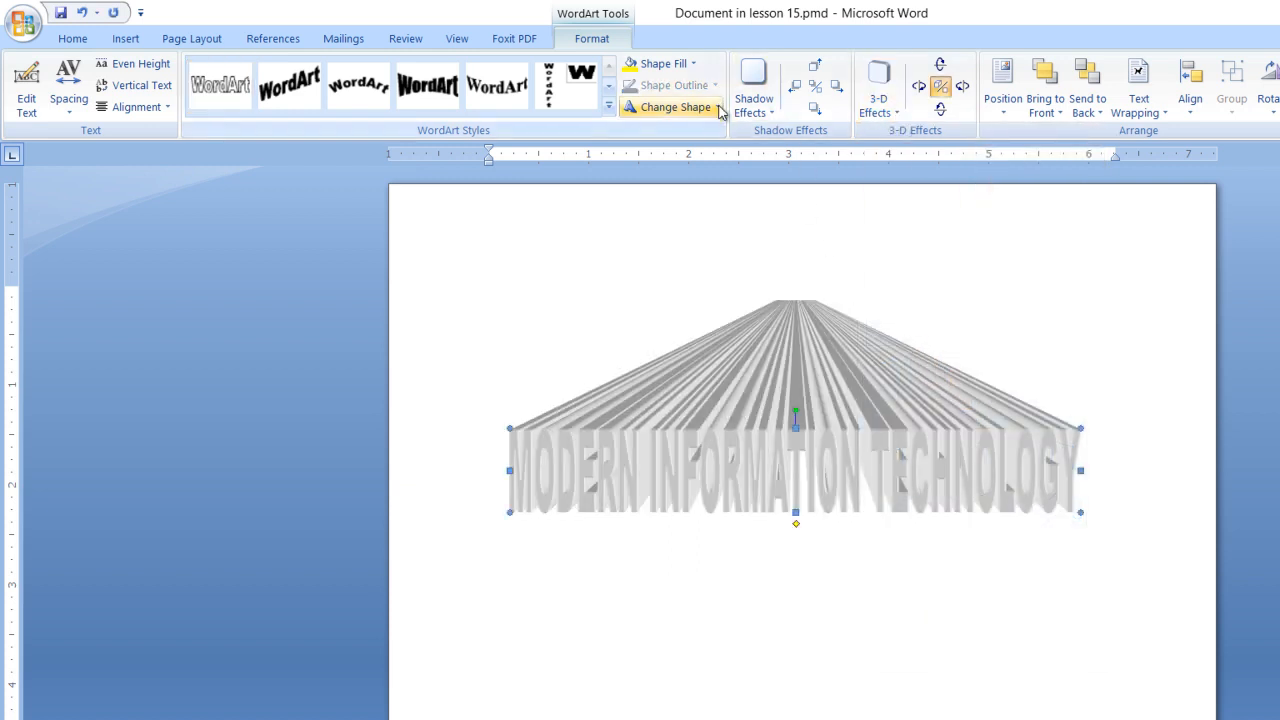
Step: Warp the WordArt into the shape with a flat top and arched bottom edge, and stretch it to about 1.25 inches tall
{"action": "left_click", "coordinate": [675, 107]}
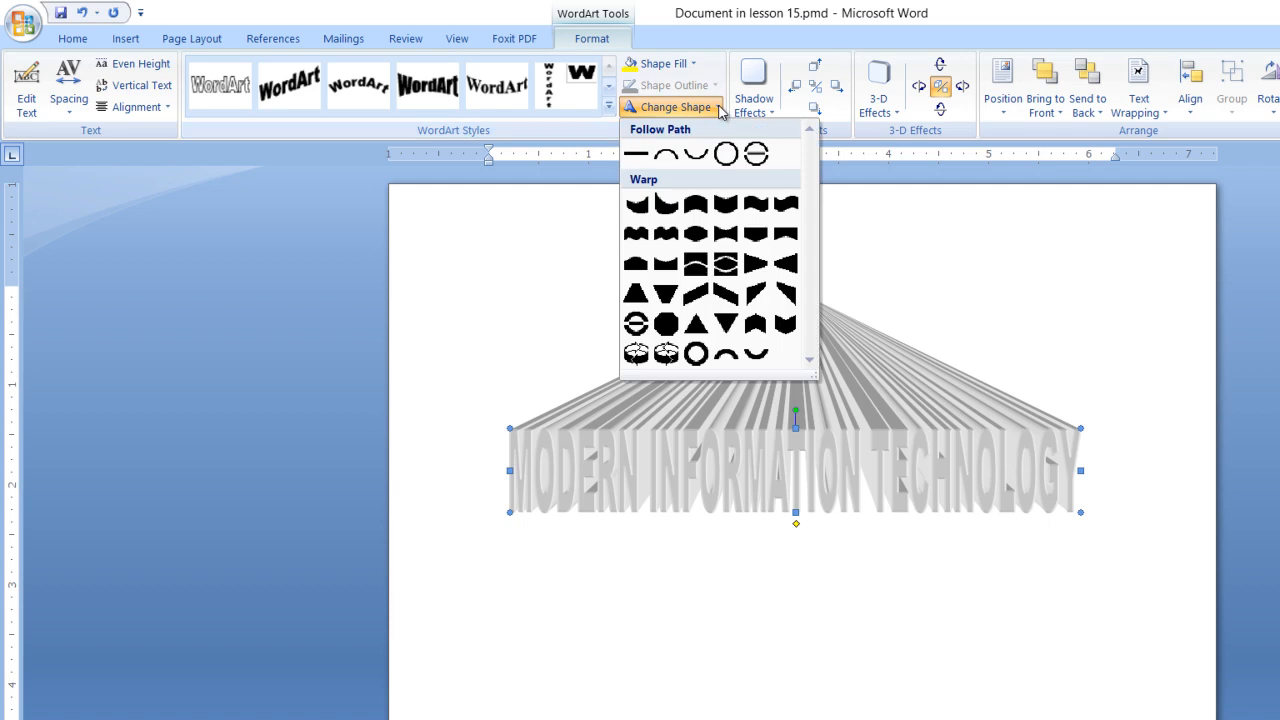
{"action": "left_click", "coordinate": [788, 232]}
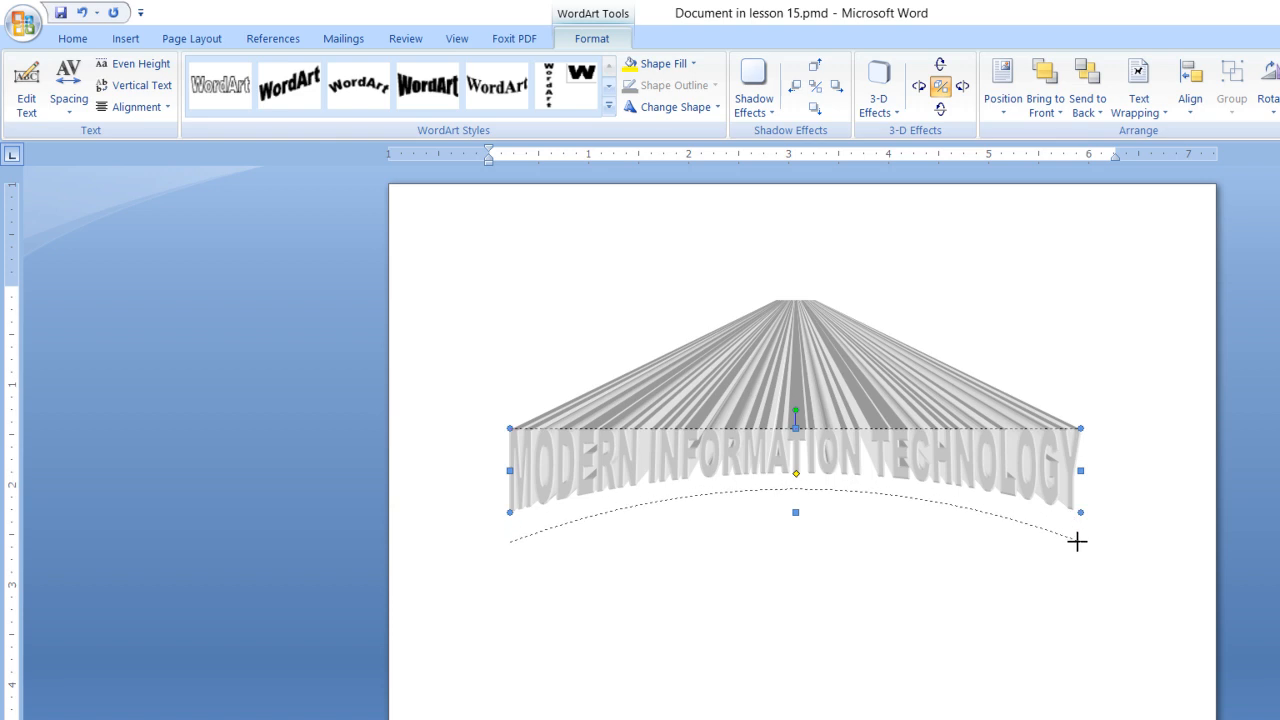
{"action": "left_click_drag", "start_coordinate": [1088, 544], "coordinate": [1082, 553]}
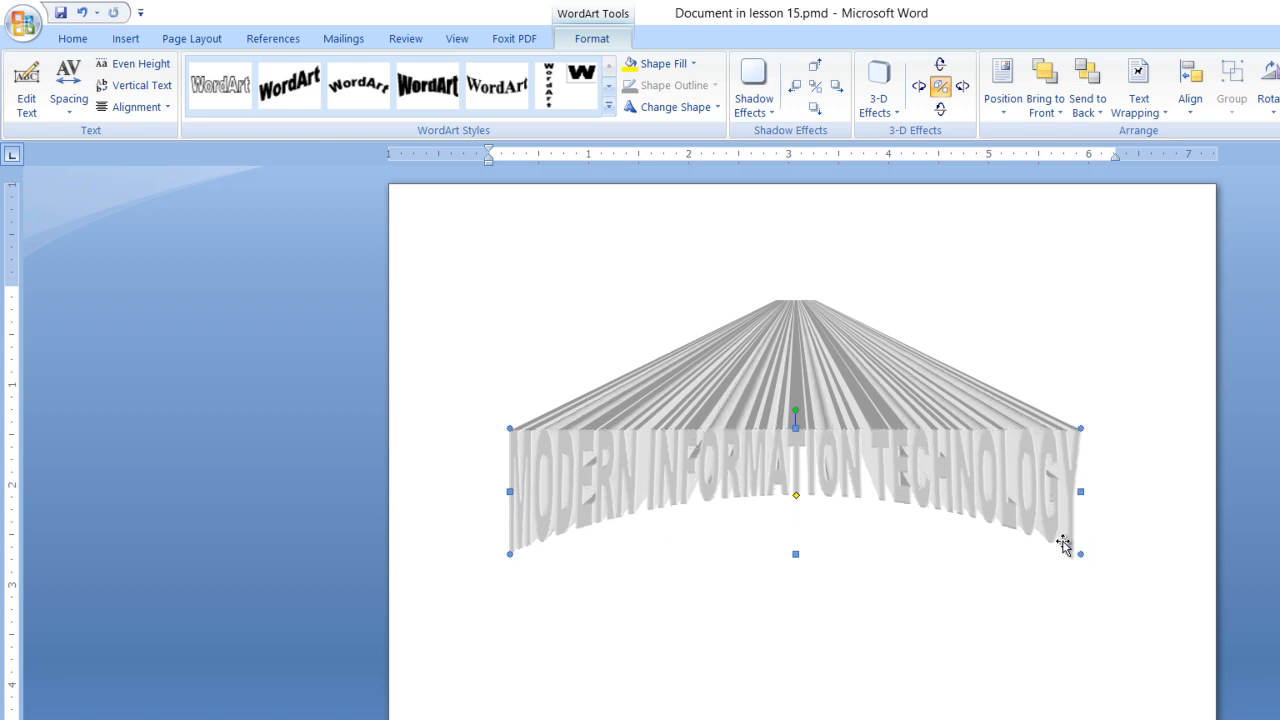
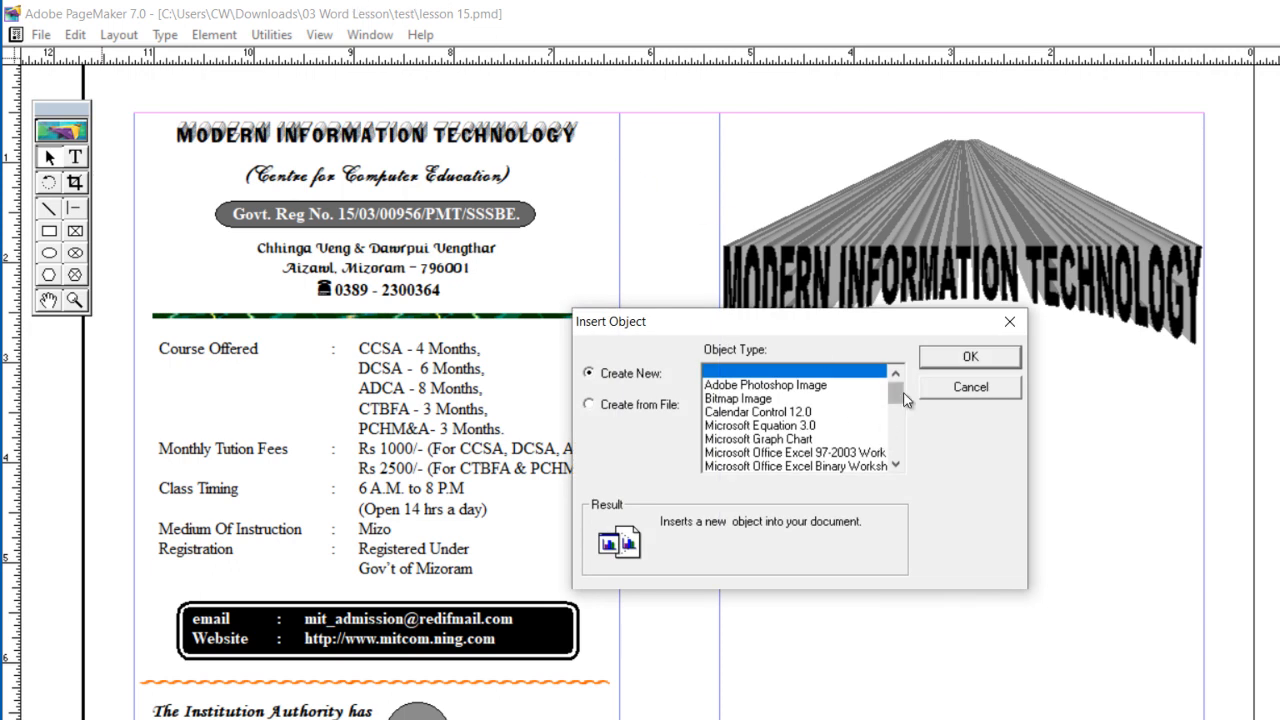
Step: Insert a new Microsoft Office Word Document object into the brochure
{"action": "left_click_drag", "start_coordinate": [895, 388], "coordinate": [903, 428]}
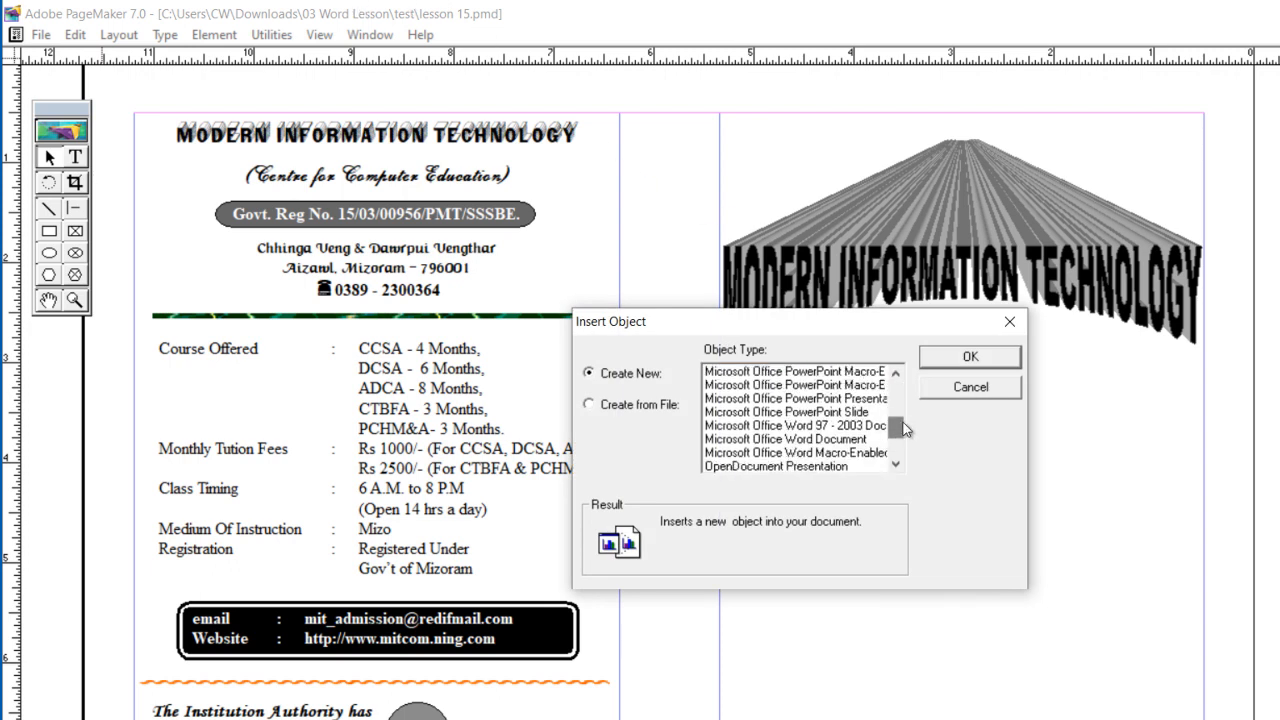
{"action": "left_click", "coordinate": [872, 439]}
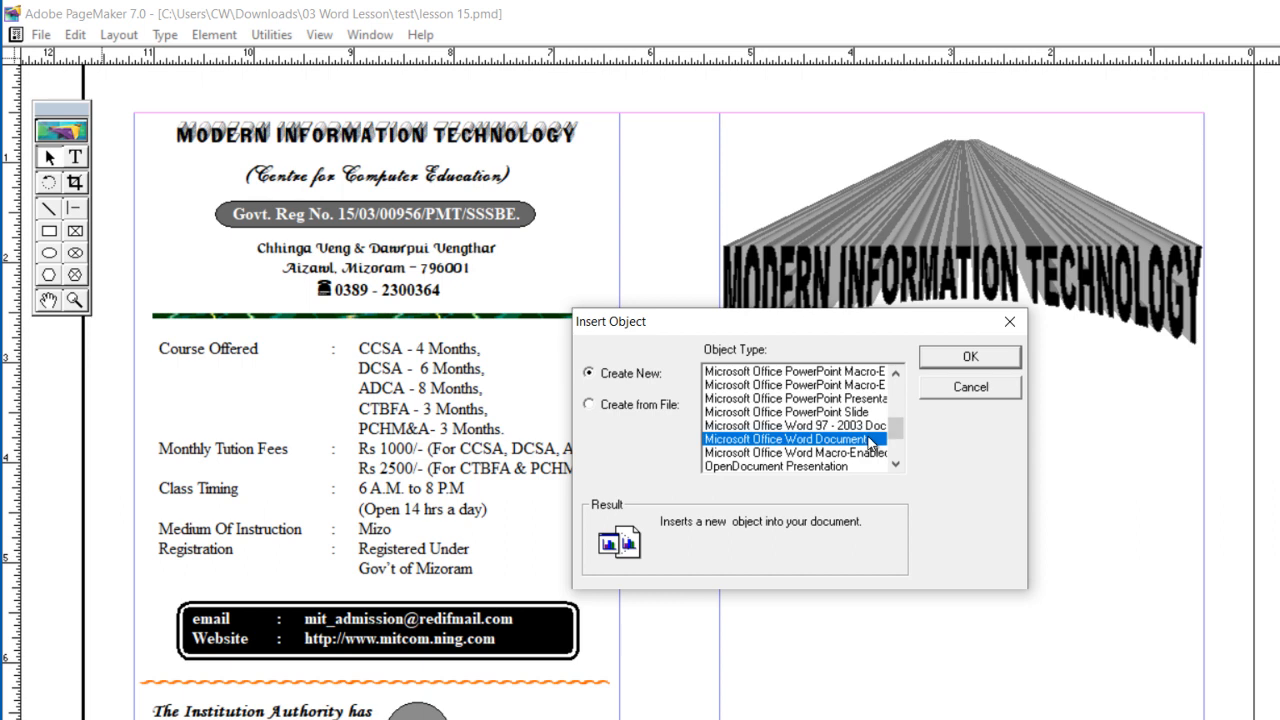
{"action": "left_click", "coordinate": [953, 358]}
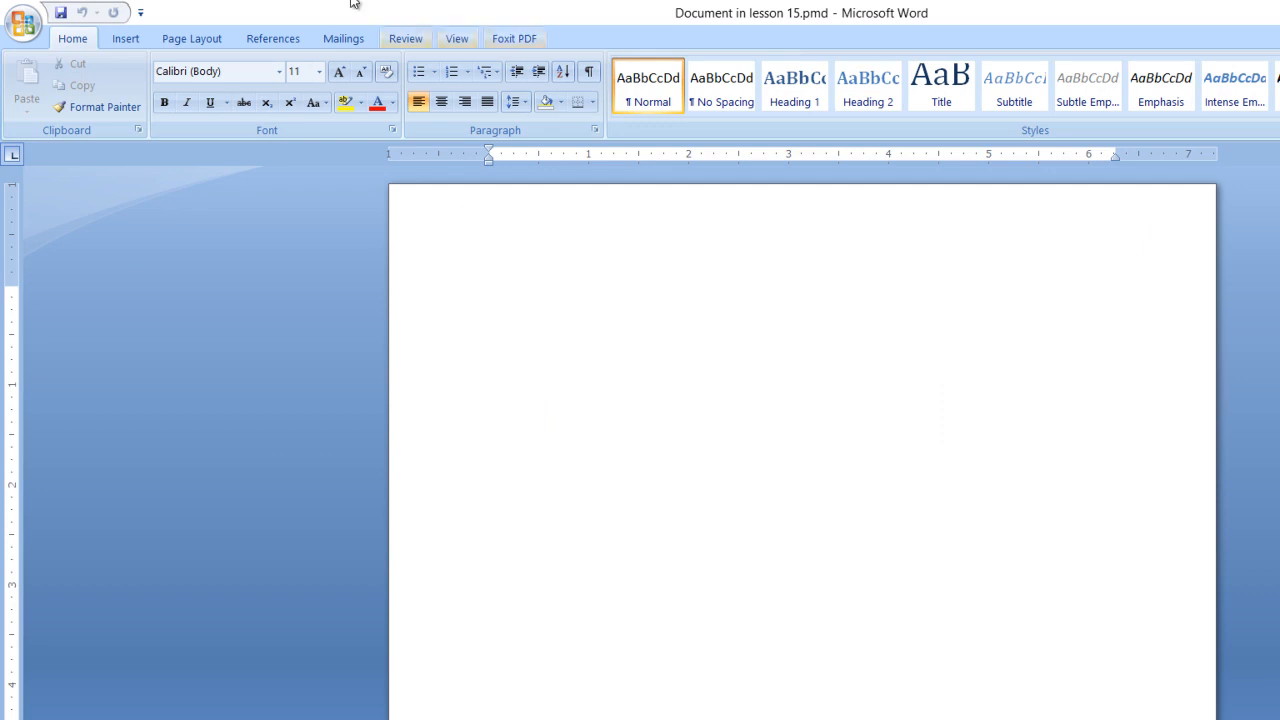
Step: Create a plain outline WordArt in Arial Black 36 reading COMPUTER INTRODUCTION, &, and DISK OPERATING SYSTEM on three lines
{"action": "left_click", "coordinate": [103, 39]}
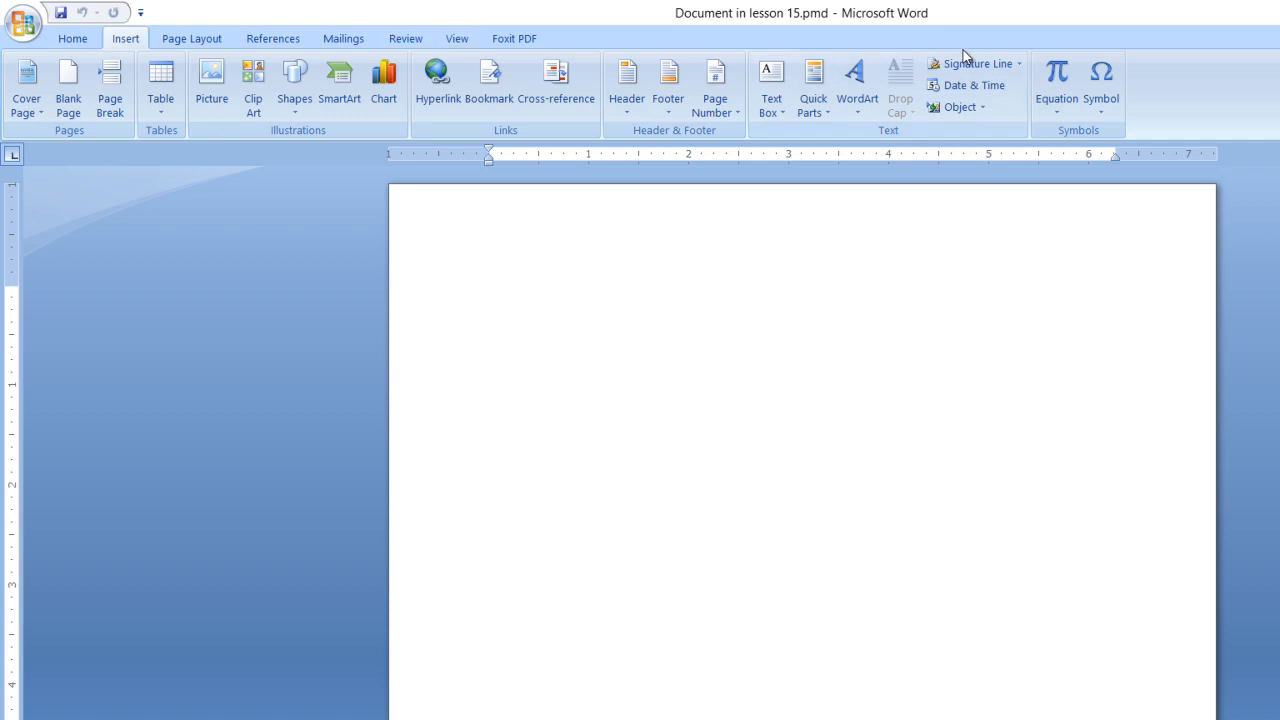
{"action": "left_click", "coordinate": [857, 92]}
{"action": "left_click", "coordinate": [871, 148]}
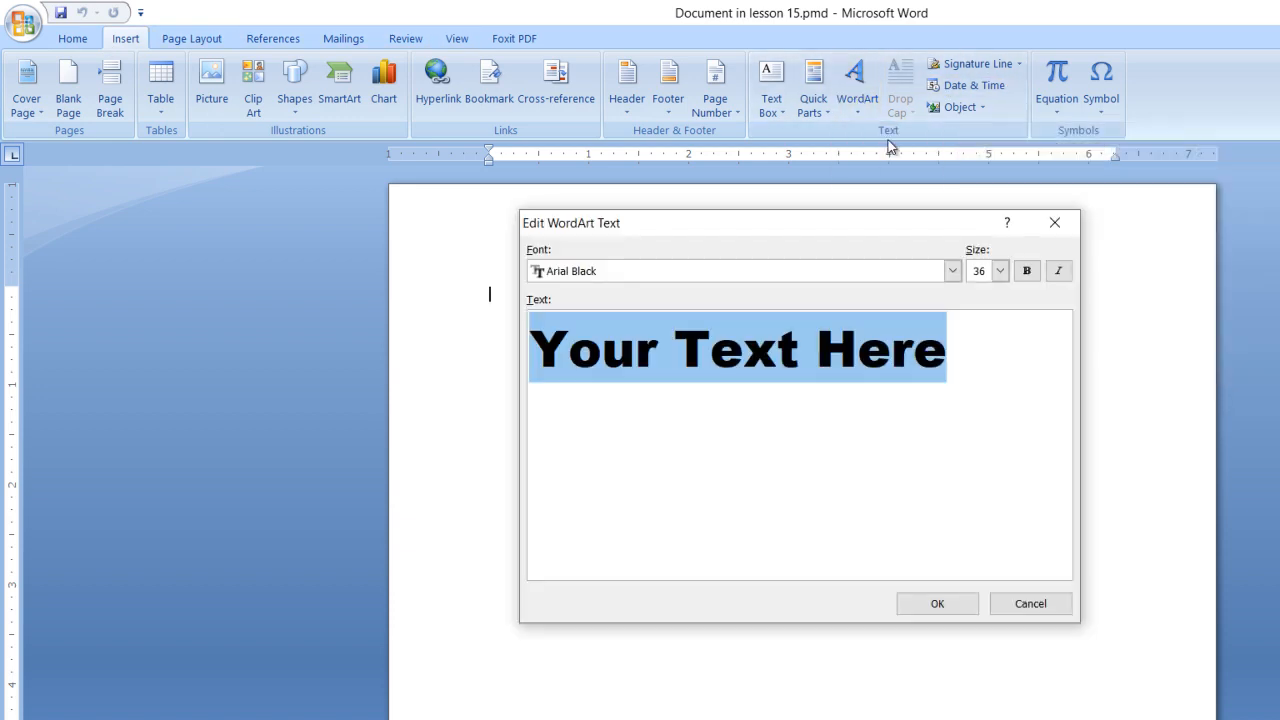
{"action": "type", "text": "COMPU"}
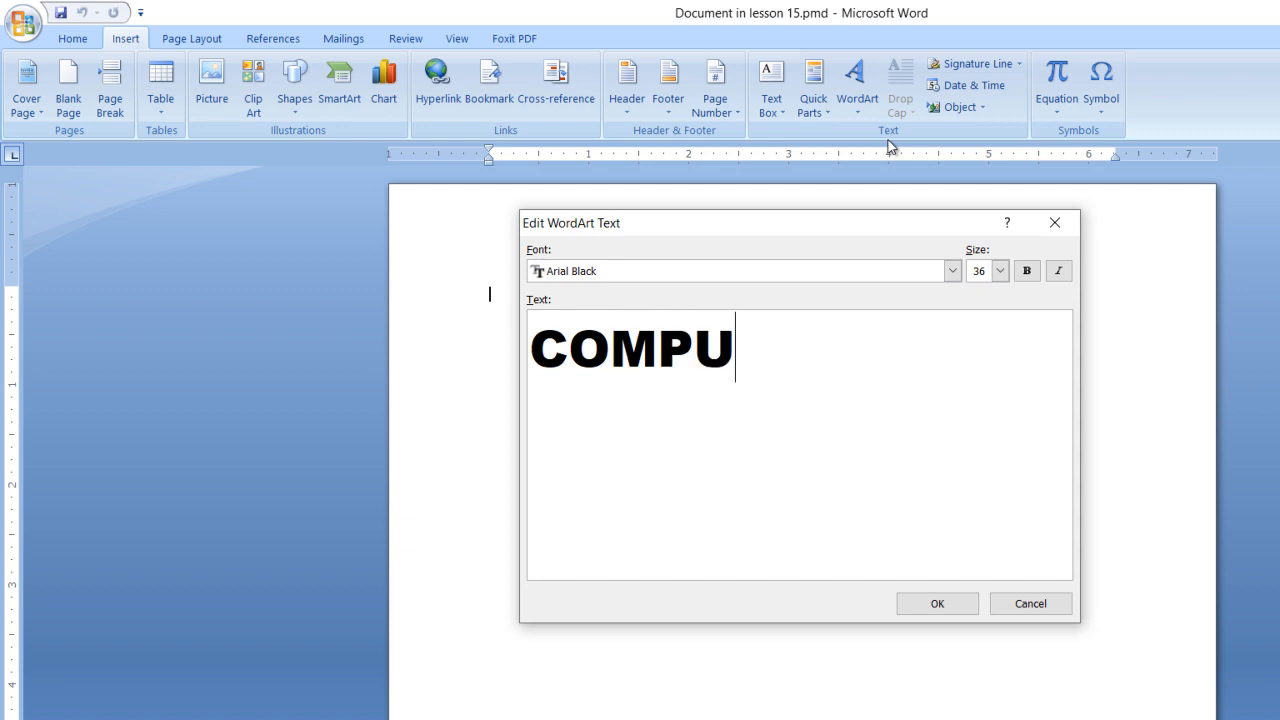
{"action": "type", "text": "TER IN"}
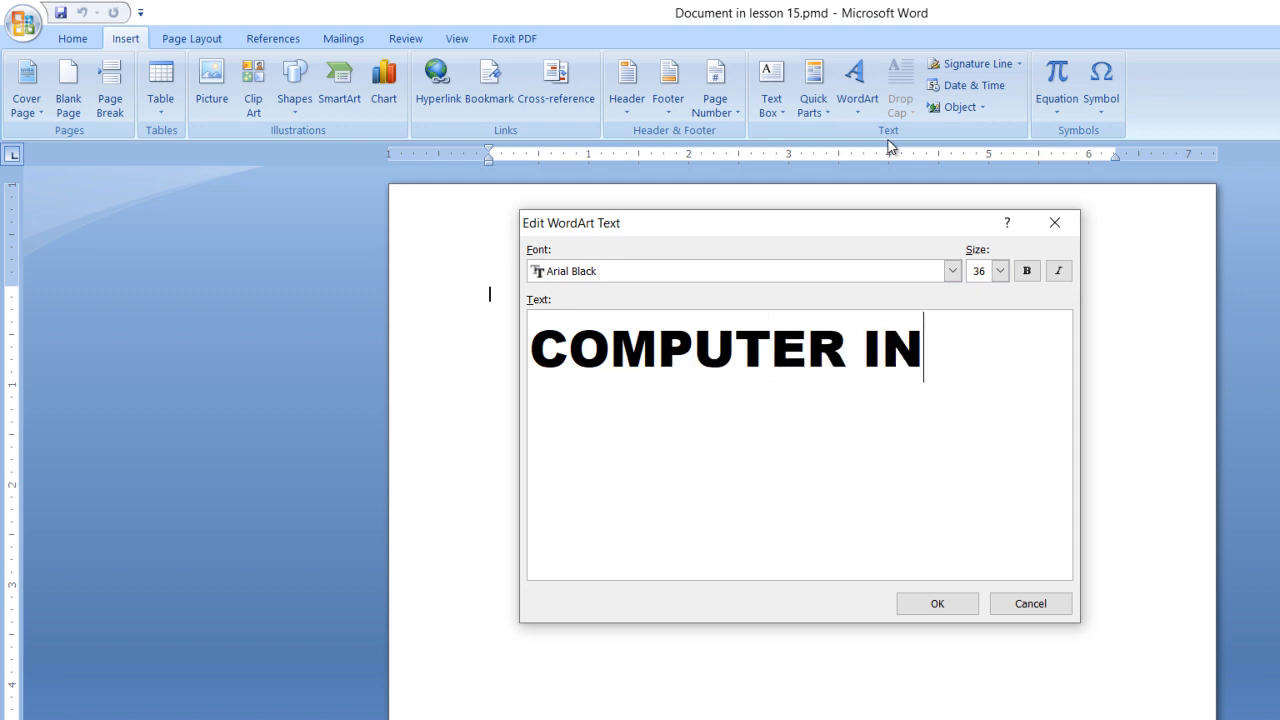
{"action": "type", "text": "TRODUC"}
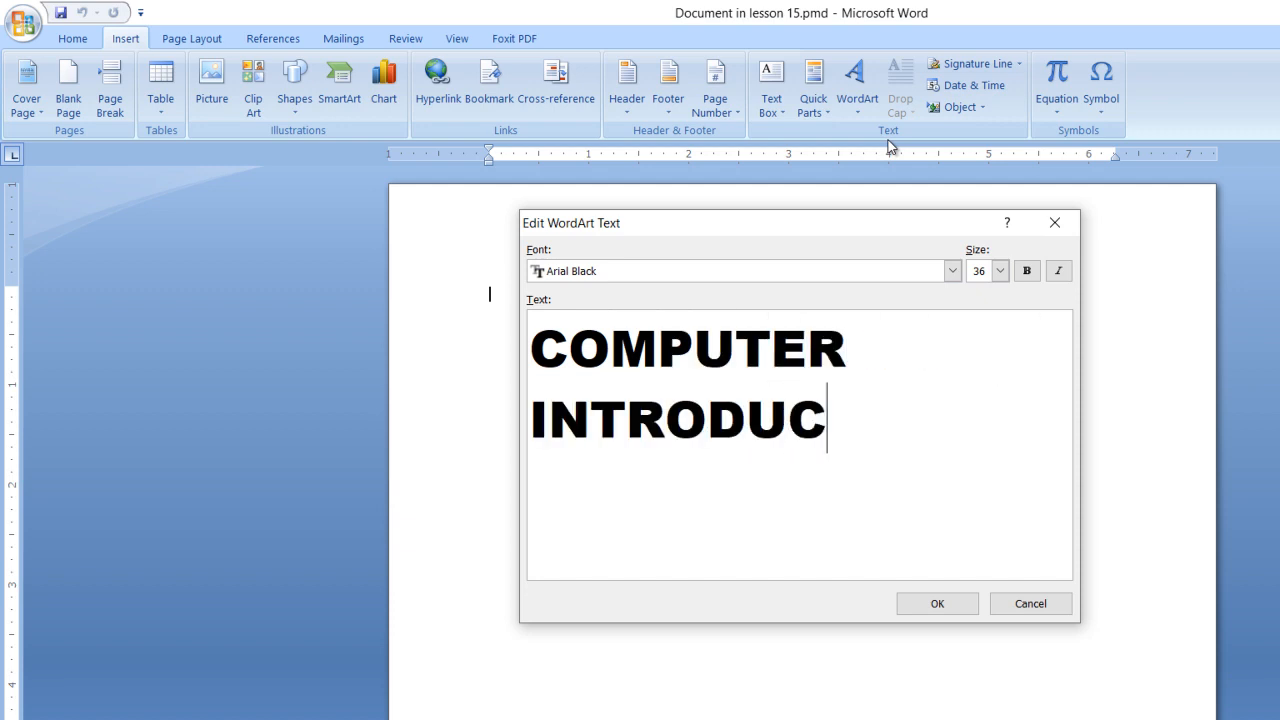
{"action": "type", "text": "TION "}
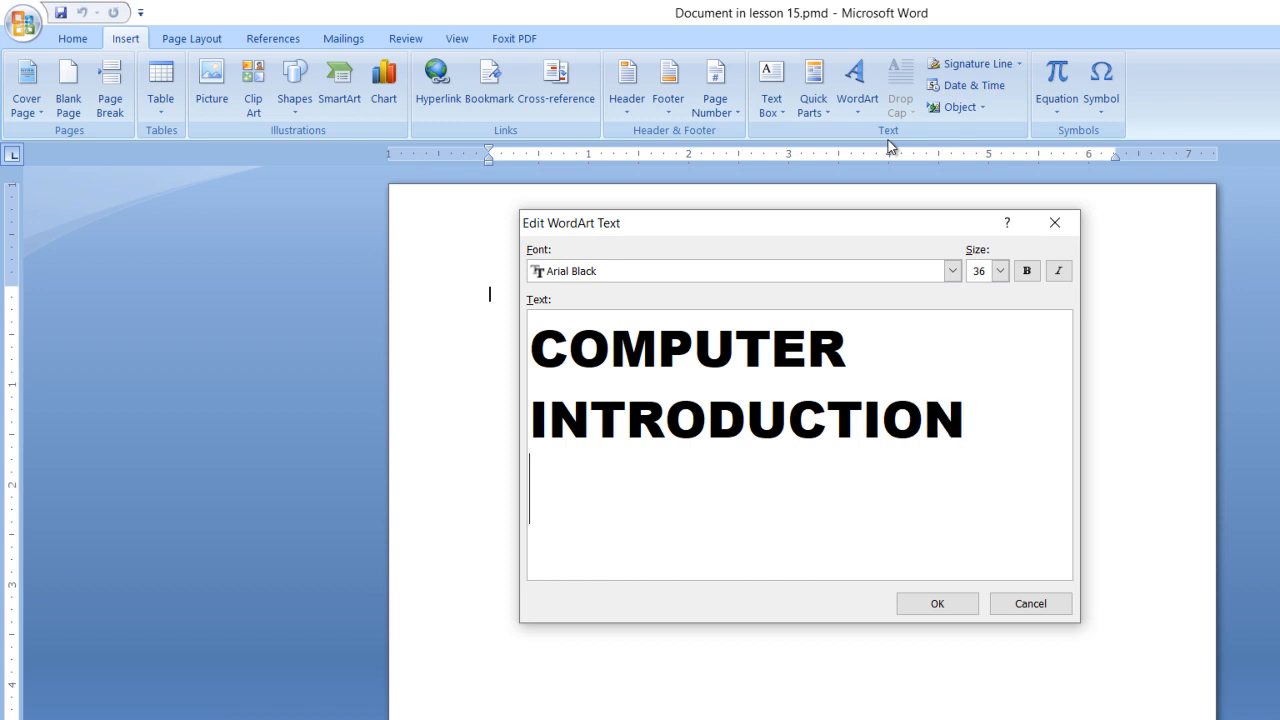
{"action": "type", "text": "&"}
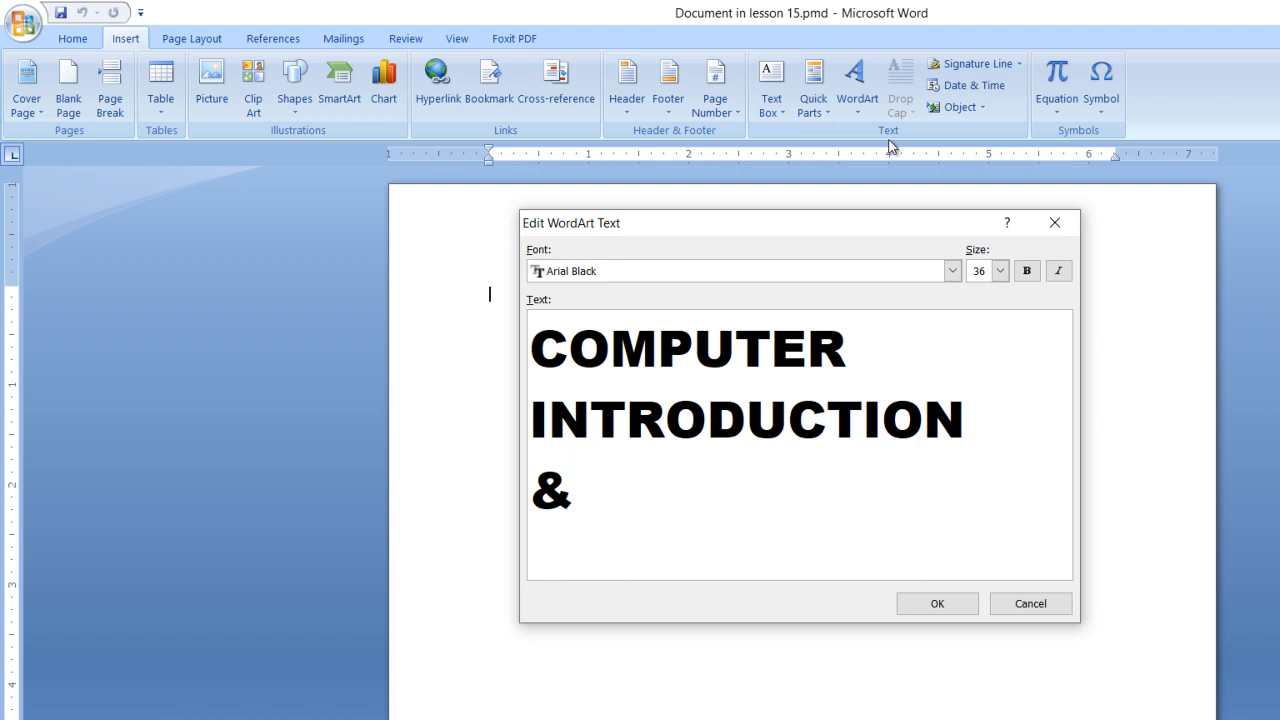
{"action": "key", "text": "Return"}
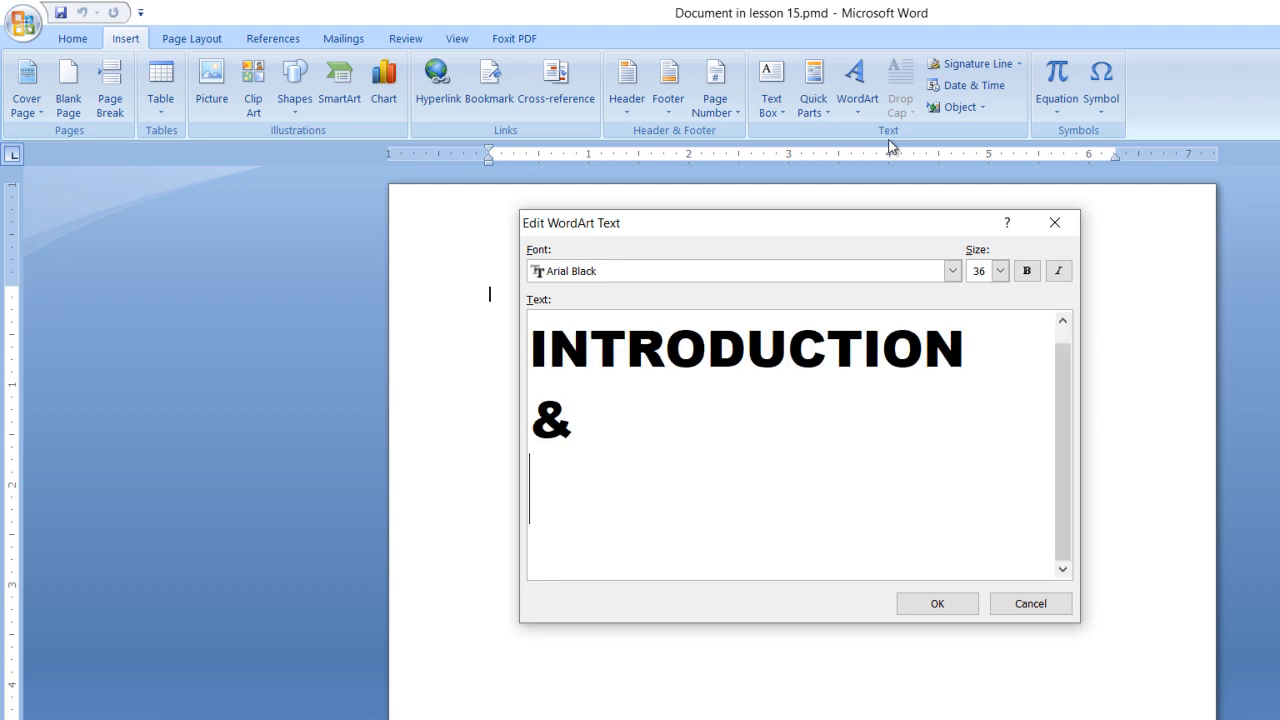
{"action": "type", "text": "DISK"}
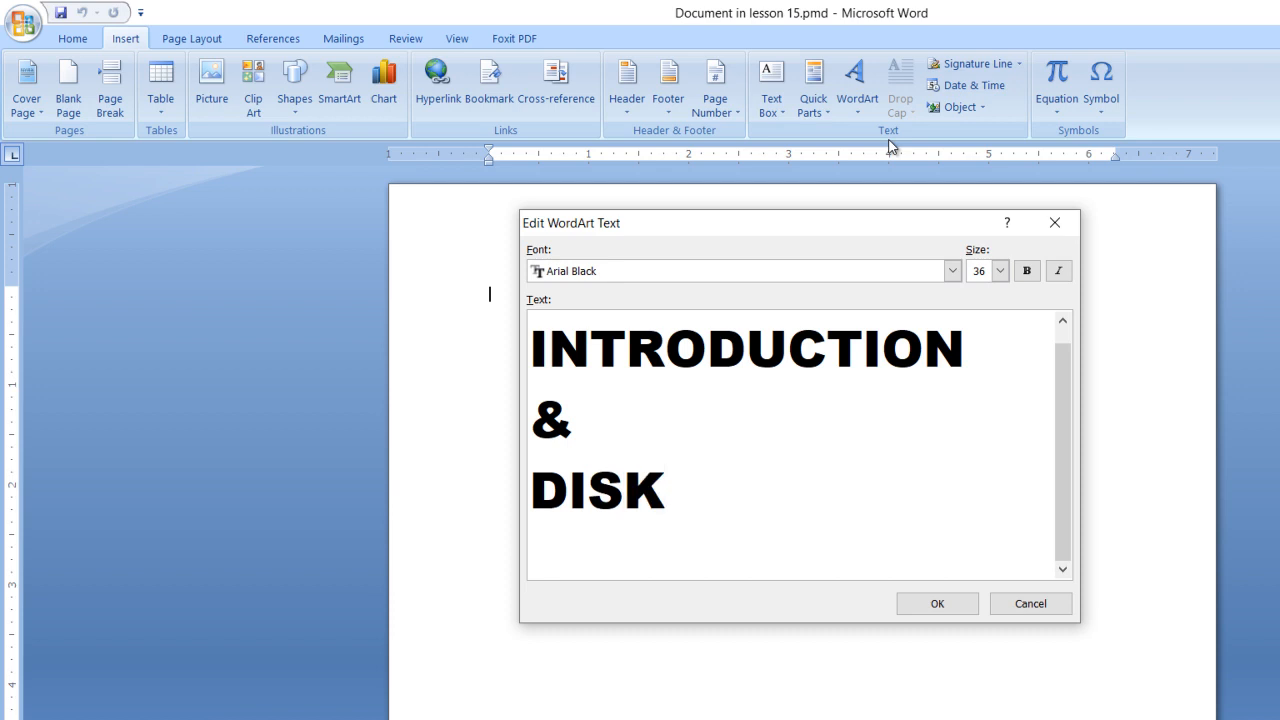
{"action": "type", "text": " OPER"}
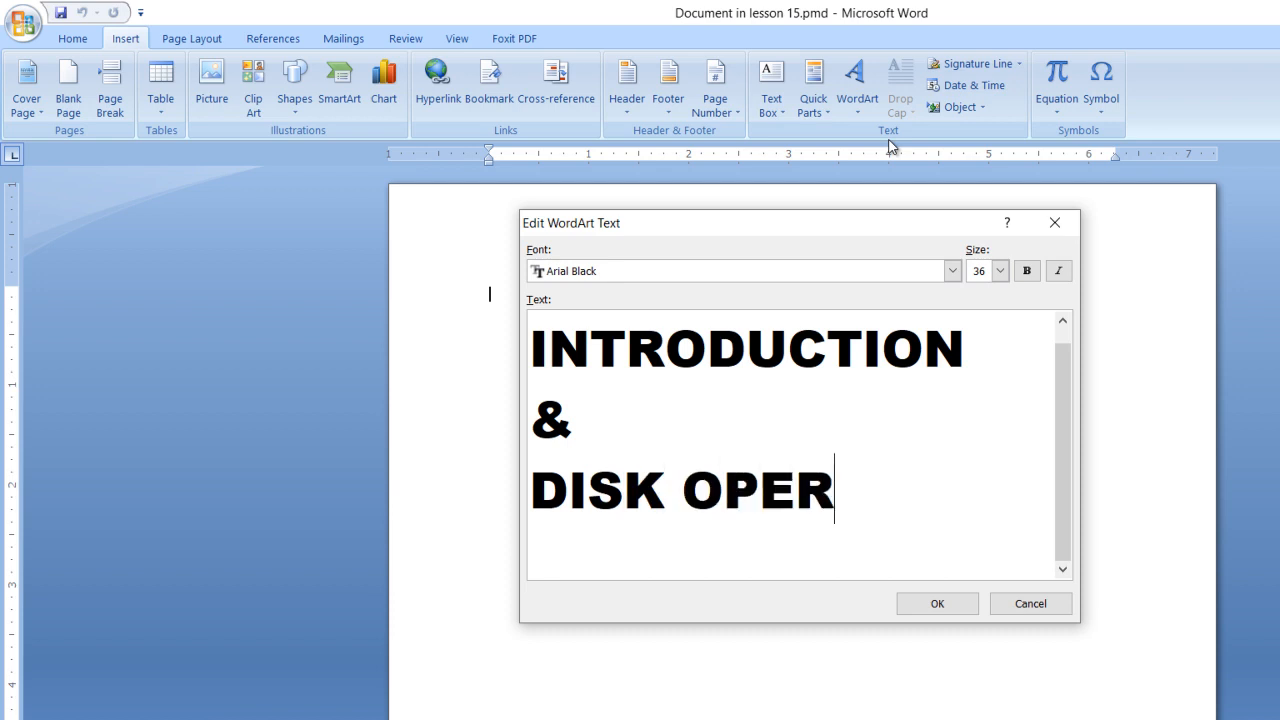
{"action": "type", "text": "ATING"}
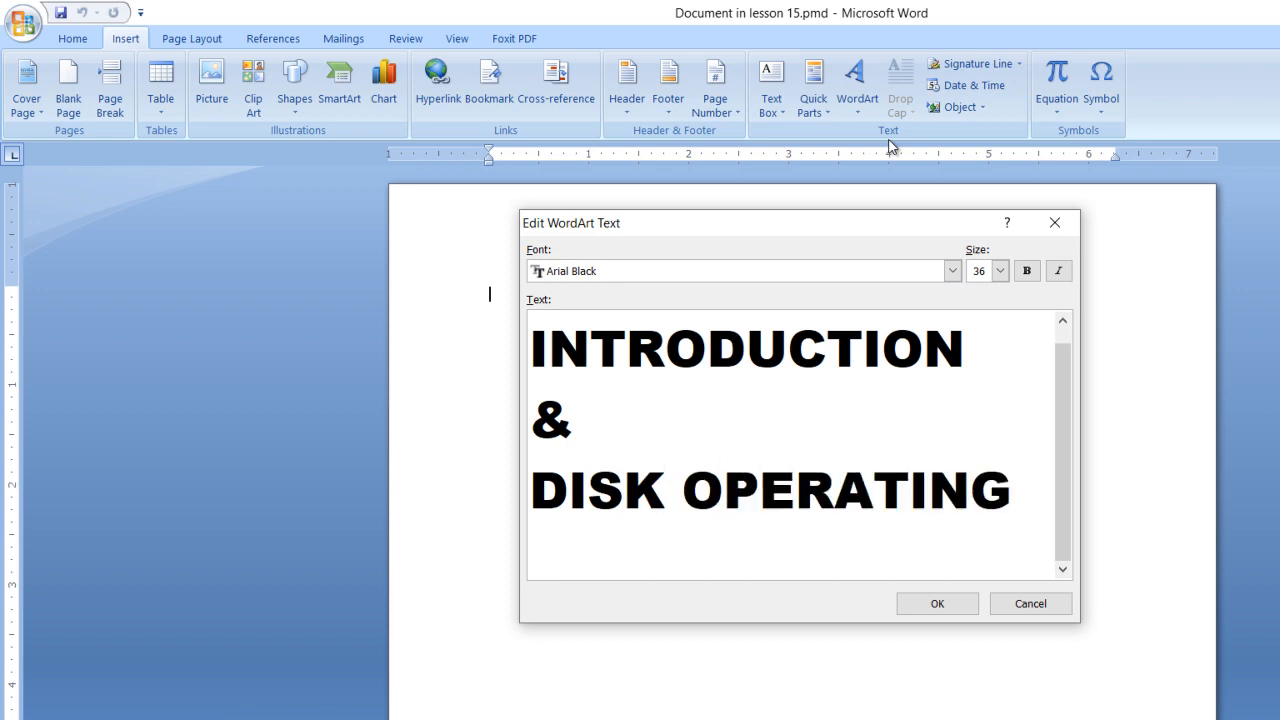
{"action": "type", "text": " SYSTEM"}
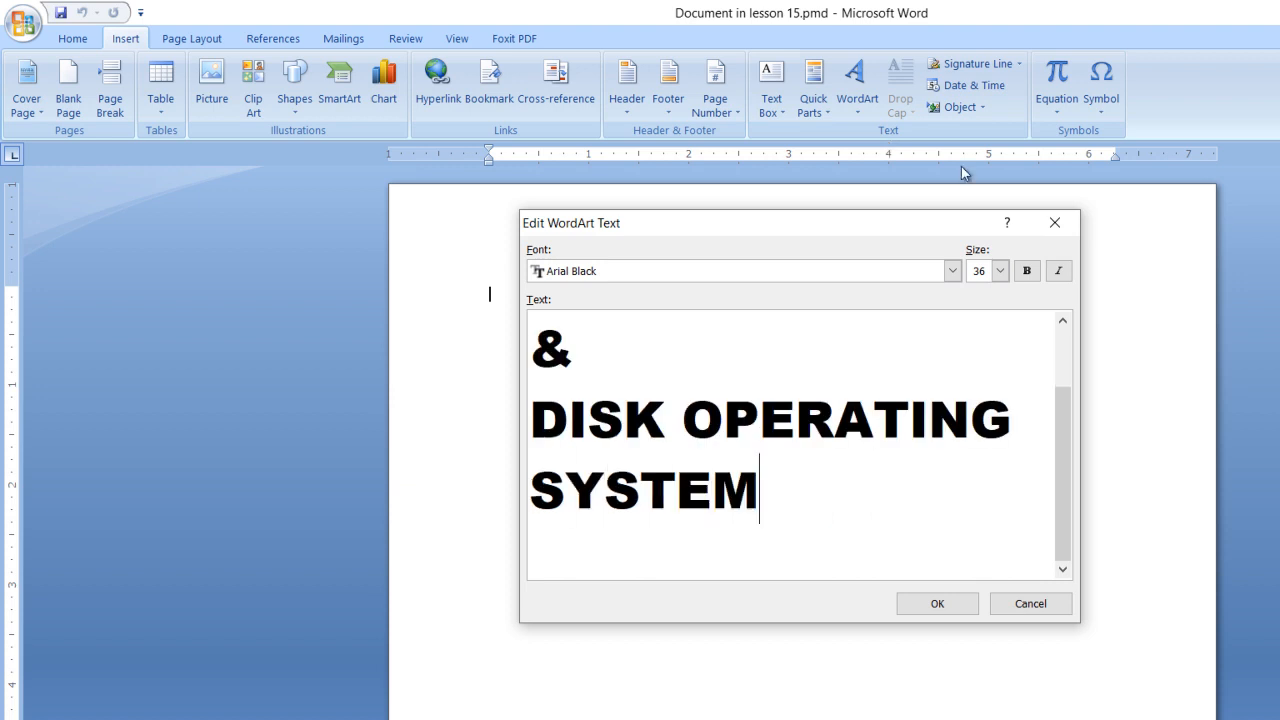
{"action": "left_click", "coordinate": [937, 603]}
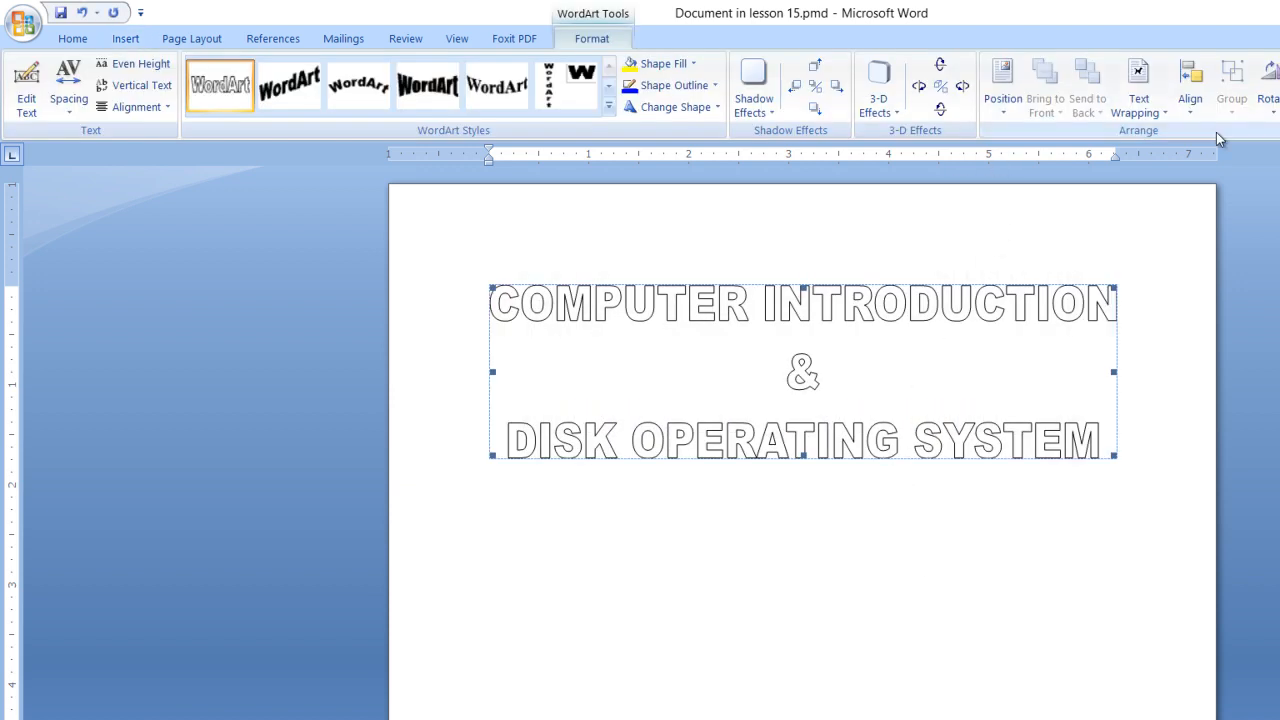
Step: Set the WordArt's text wrapping to In Front of Text and fill its letters with black
{"action": "left_click", "coordinate": [1168, 114]}
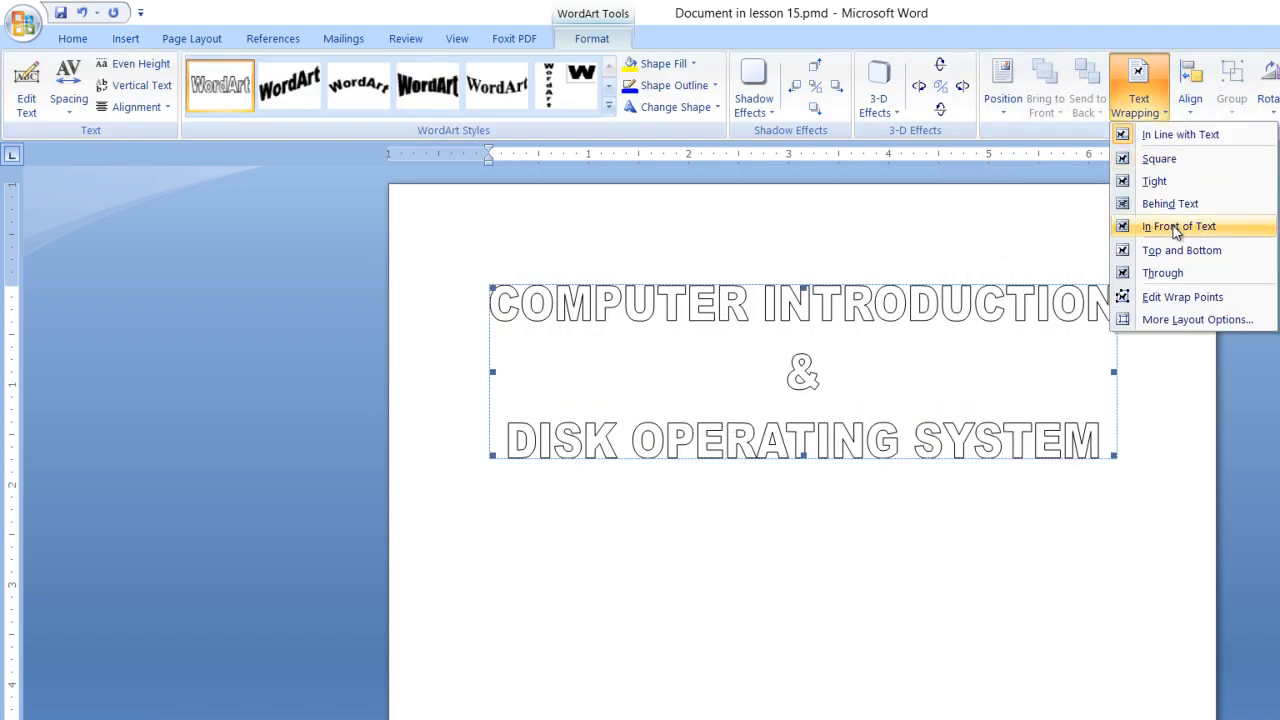
{"action": "left_click", "coordinate": [1175, 226]}
{"action": "left_click", "coordinate": [663, 64]}
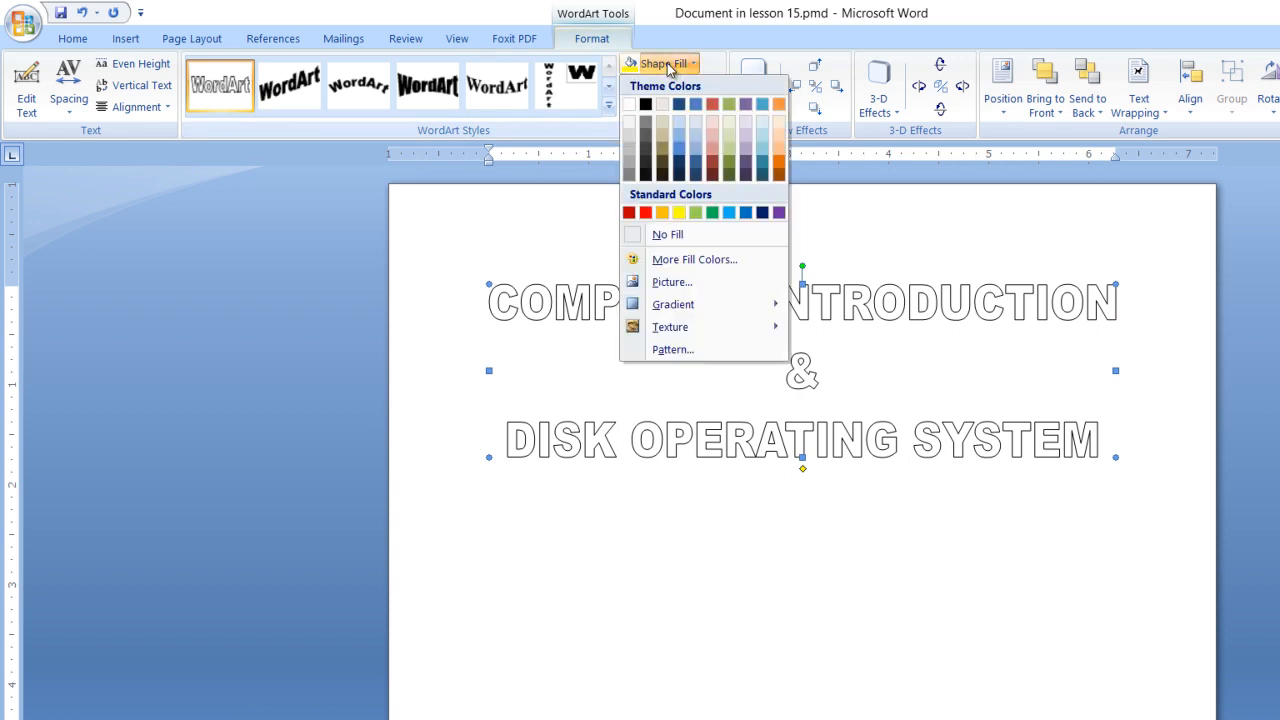
{"action": "left_click", "coordinate": [646, 107]}
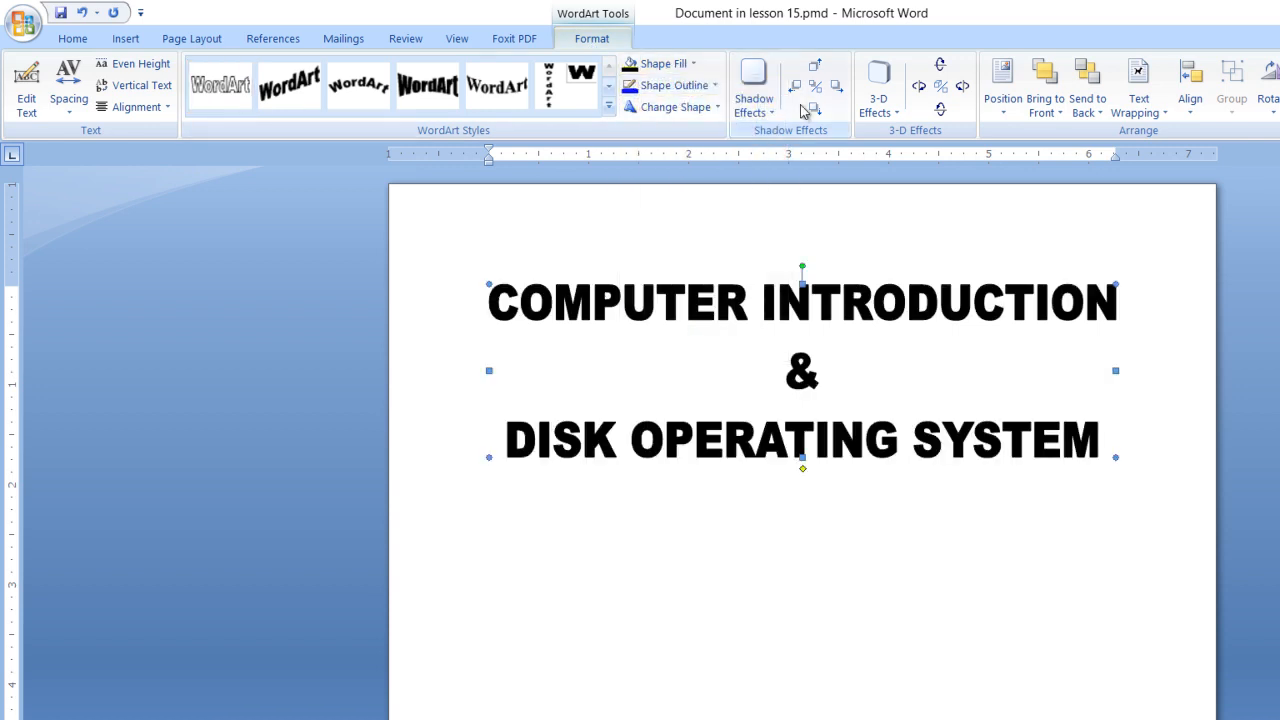
Step: Warp the COMPUTER INTRODUCTION WordArt into the wave that rises then dips, and add a drop shadow falling toward its lower left
{"action": "left_click", "coordinate": [710, 107]}
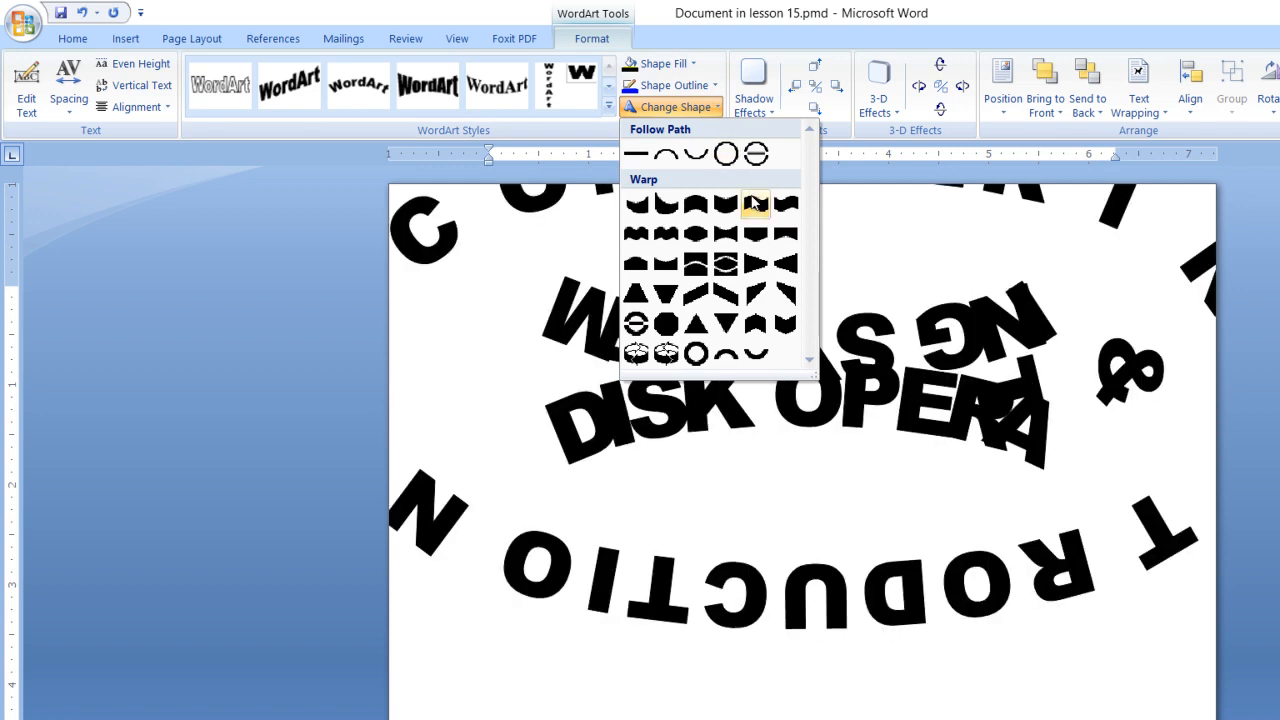
{"action": "left_click", "coordinate": [756, 203]}
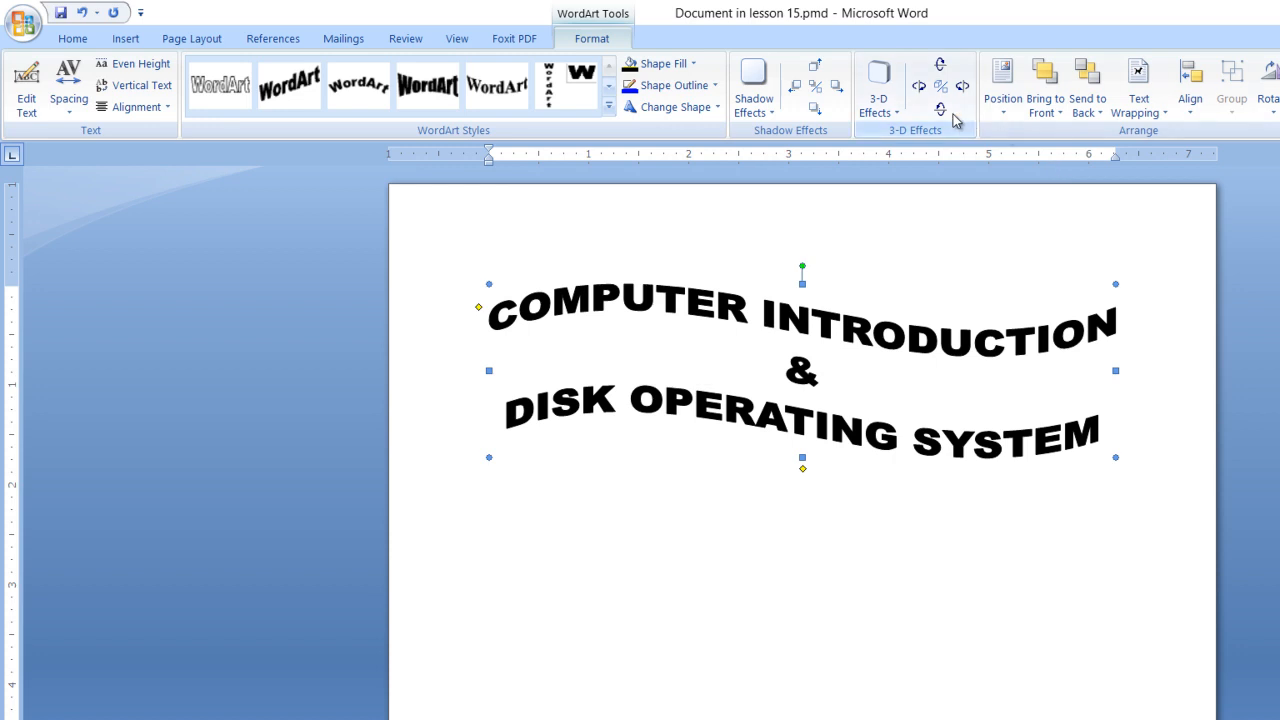
{"action": "left_click", "coordinate": [771, 115]}
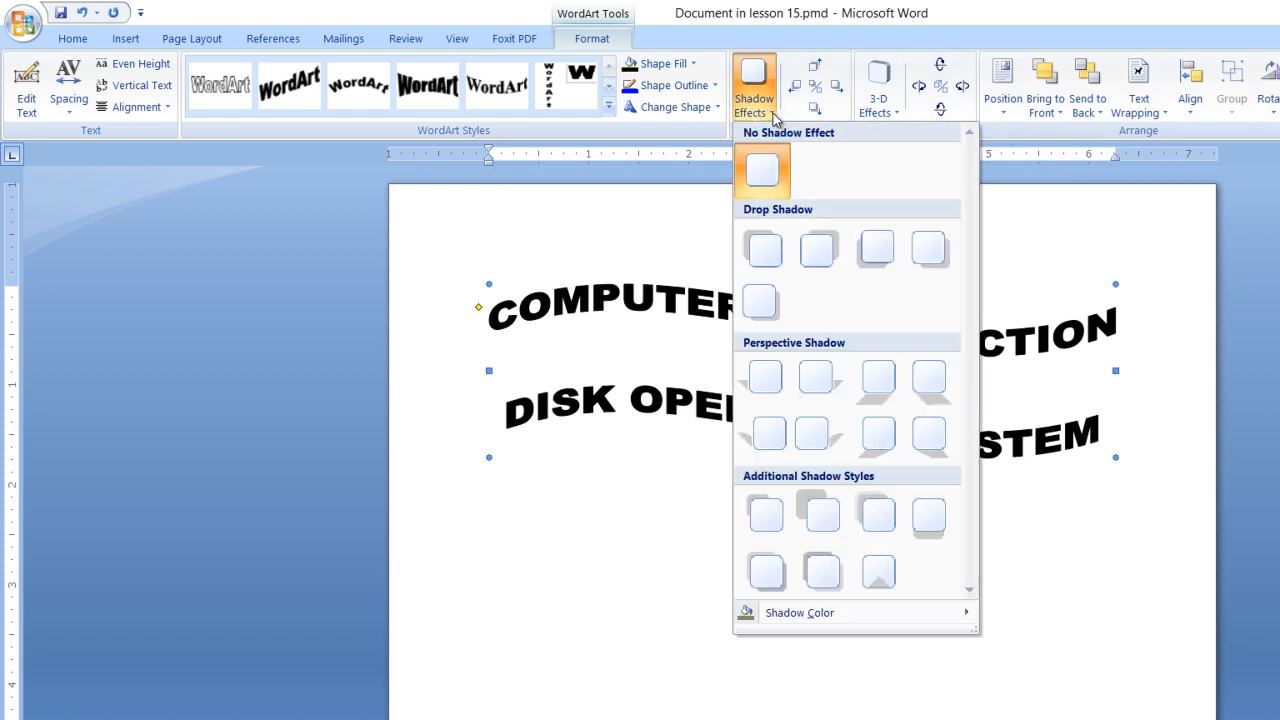
{"action": "left_click", "coordinate": [876, 247]}
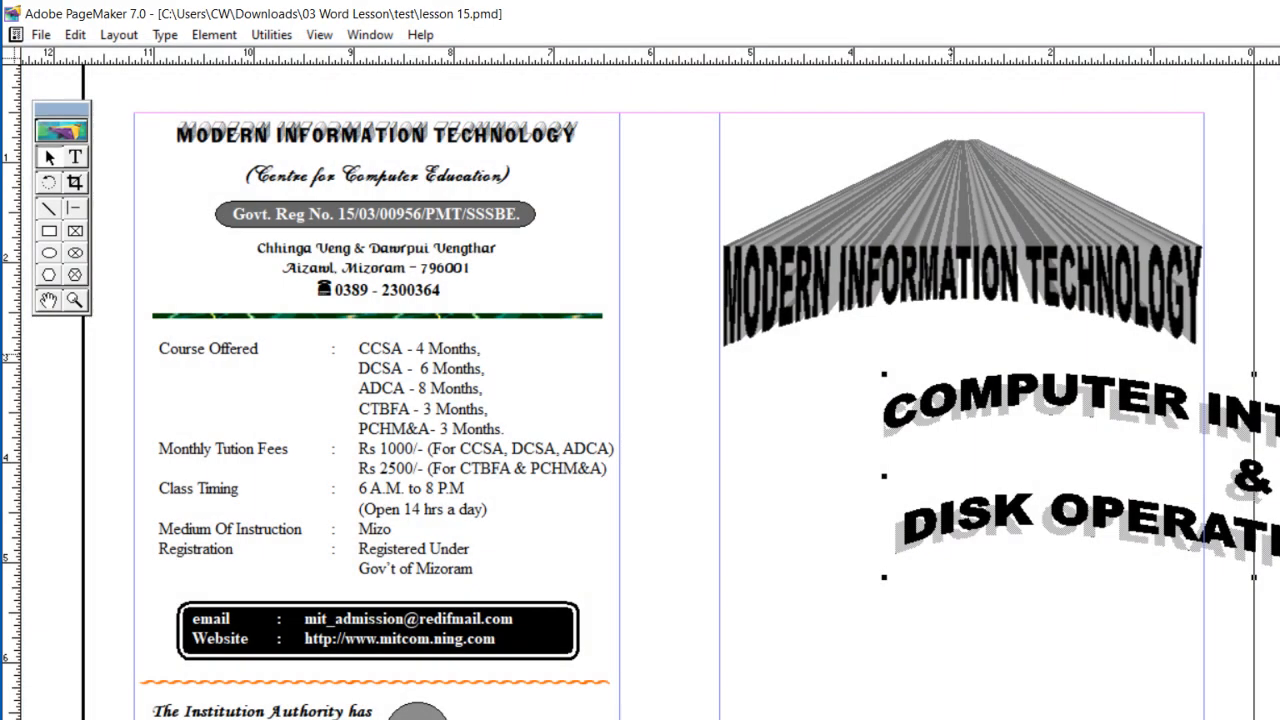
Step: Back in PageMaker, shrink the COMPUTER INTRODUCTION WordArt to about 3.5 by 1.6 inches and center it below the cover title
{"action": "left_click_drag", "start_coordinate": [1125, 523], "coordinate": [529, 485]}
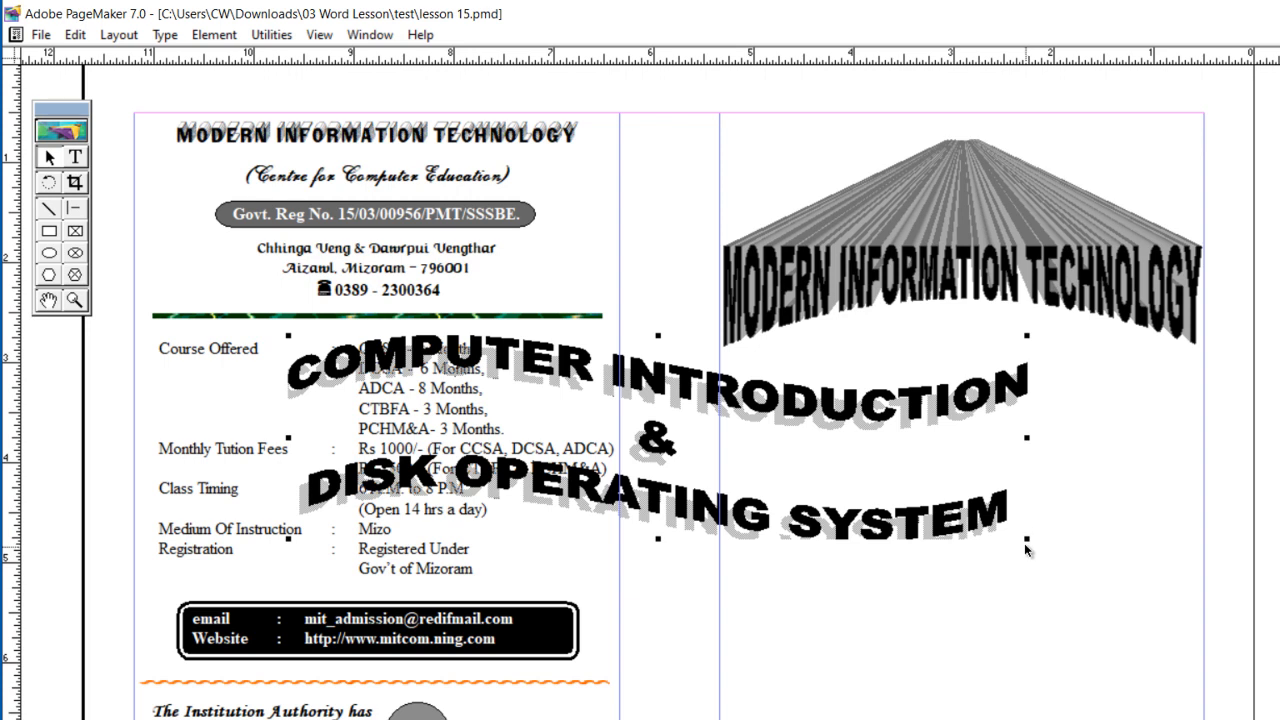
{"action": "left_click_drag", "start_coordinate": [1027, 542], "coordinate": [638, 493]}
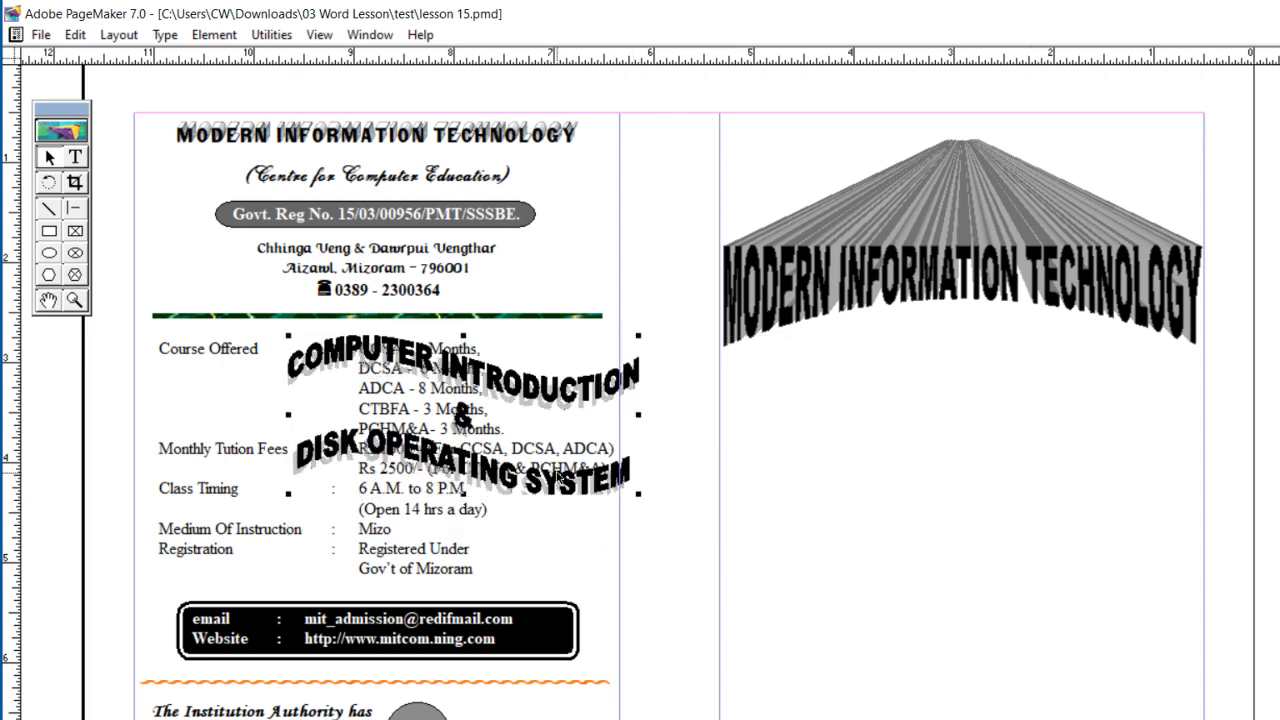
{"action": "left_click_drag", "start_coordinate": [548, 490], "coordinate": [1062, 602]}
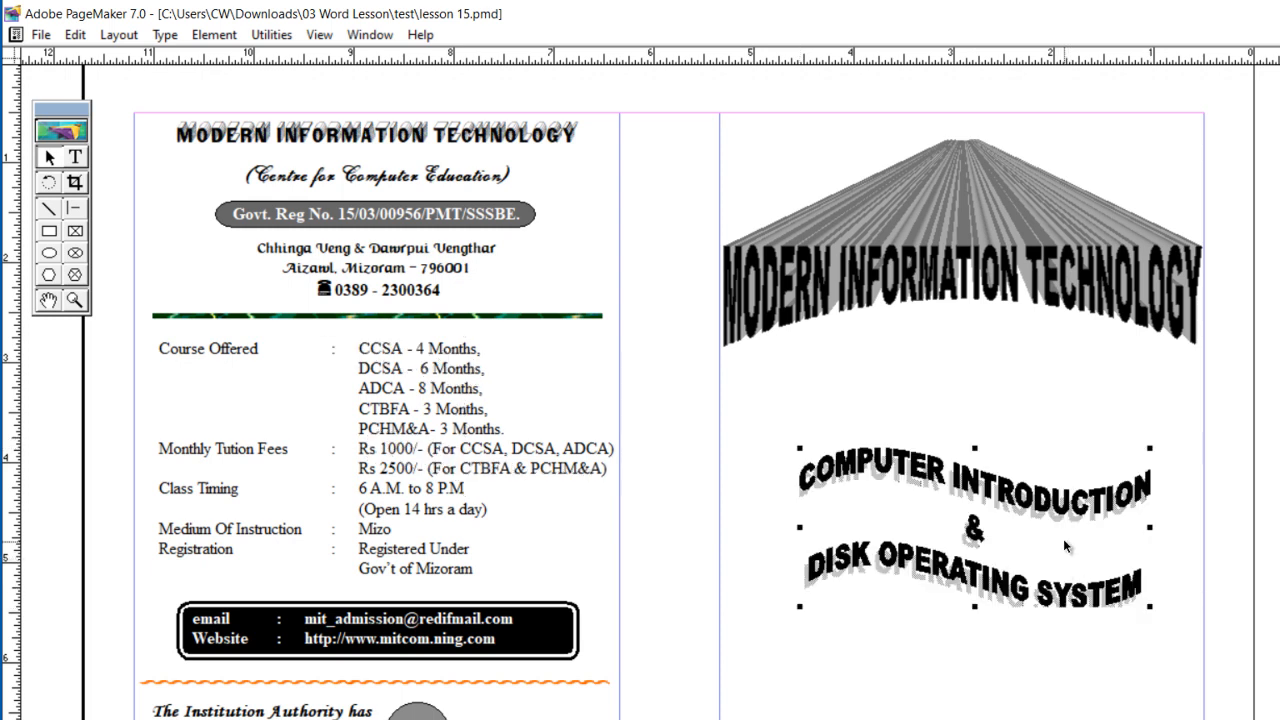
{"action": "left_click_drag", "start_coordinate": [1042, 588], "coordinate": [1039, 591]}
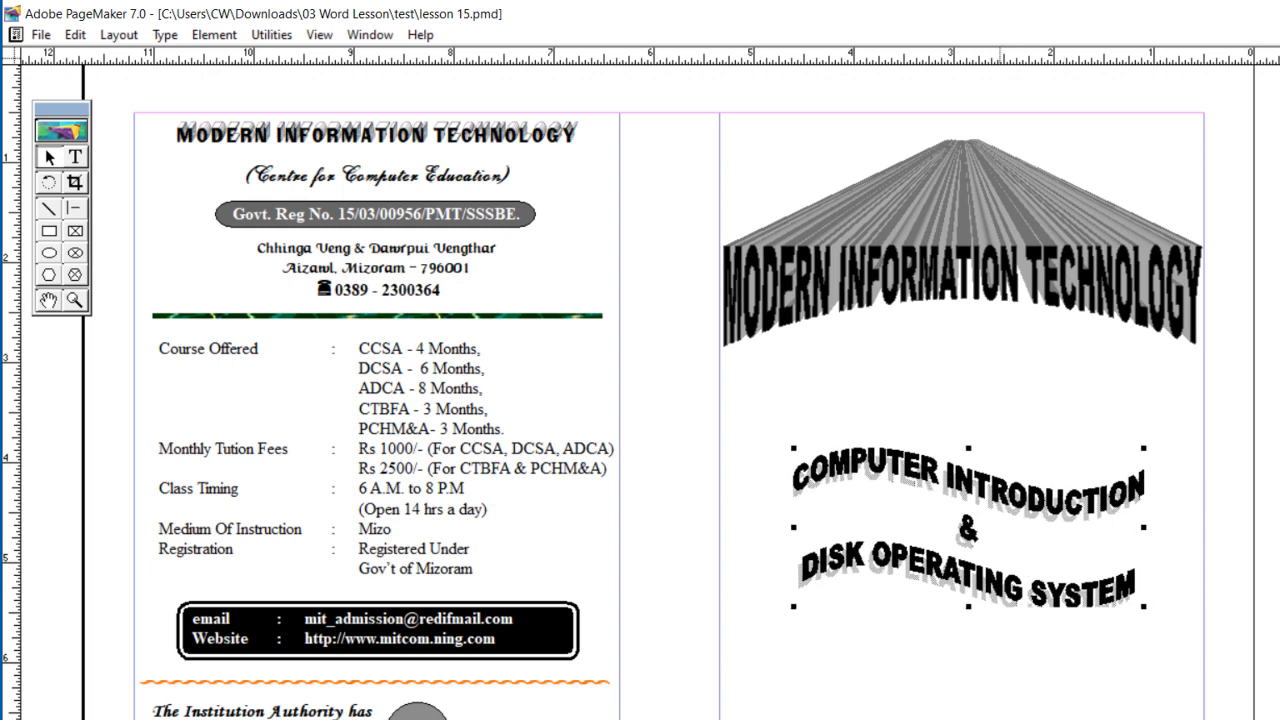
{"action": "key", "text": "Down"}
{"action": "key", "text": "Down"}
{"action": "key", "text": "Down"}
{"action": "key", "text": "Down"}
{"action": "key", "text": "Down"}
{"action": "key", "text": "Down"}
{"action": "key", "text": "Down"}
{"action": "key", "text": "Down"}
{"action": "key", "text": "Down"}
{"action": "key", "text": "Down"}
{"action": "key", "text": "Down"}
{"action": "key", "text": "Down"}
{"action": "key", "text": "Down"}
{"action": "key", "text": "Down"}
{"action": "key", "text": "Down"}
{"action": "key", "text": "Down"}
{"action": "key", "text": "Down"}
{"action": "key", "text": "Down"}
{"action": "key", "text": "Down"}
{"action": "key", "text": "Down"}
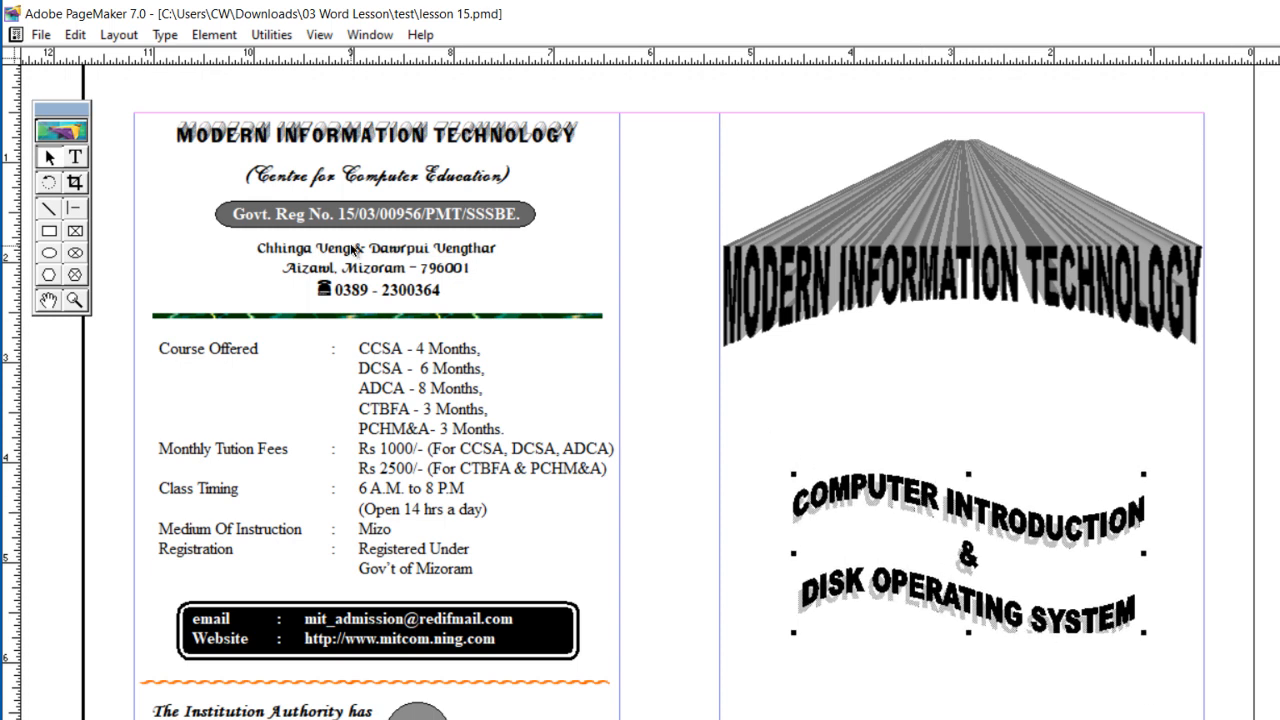
Step: Insert another Microsoft Office Word Document object for the next piece of cover WordArt
{"action": "left_click", "coordinate": [66, 37]}
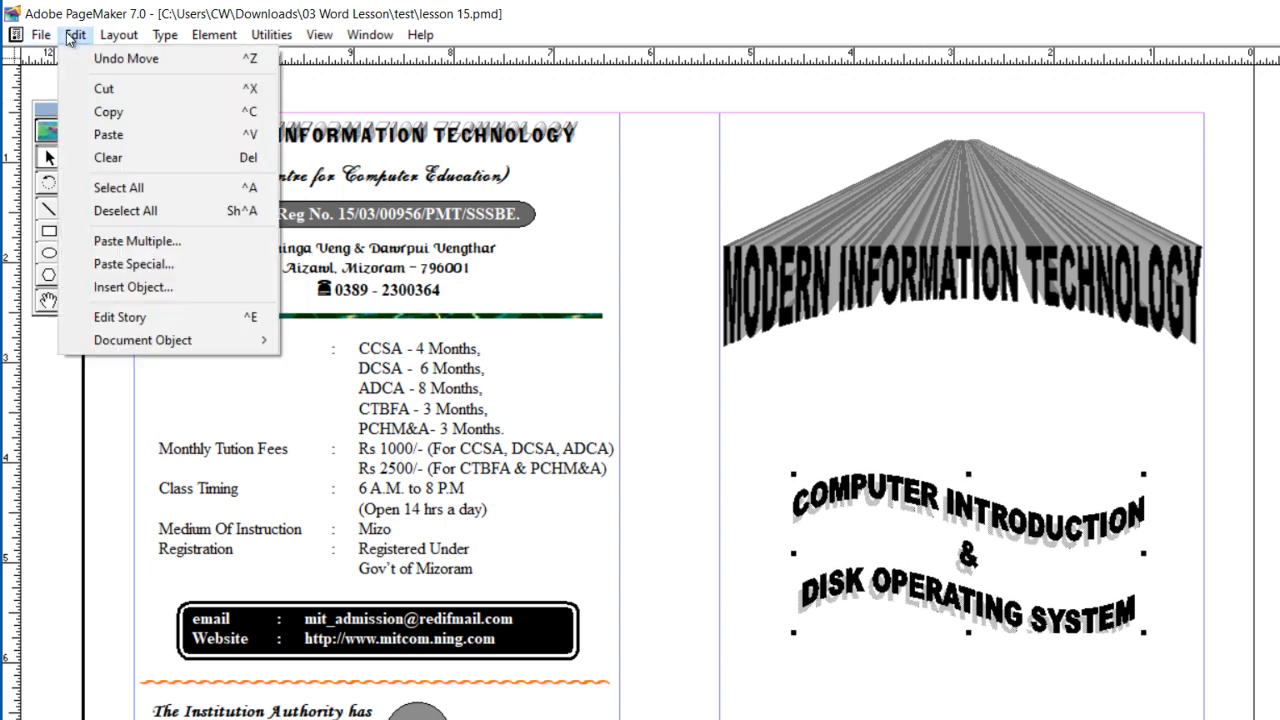
{"action": "left_click", "coordinate": [180, 287]}
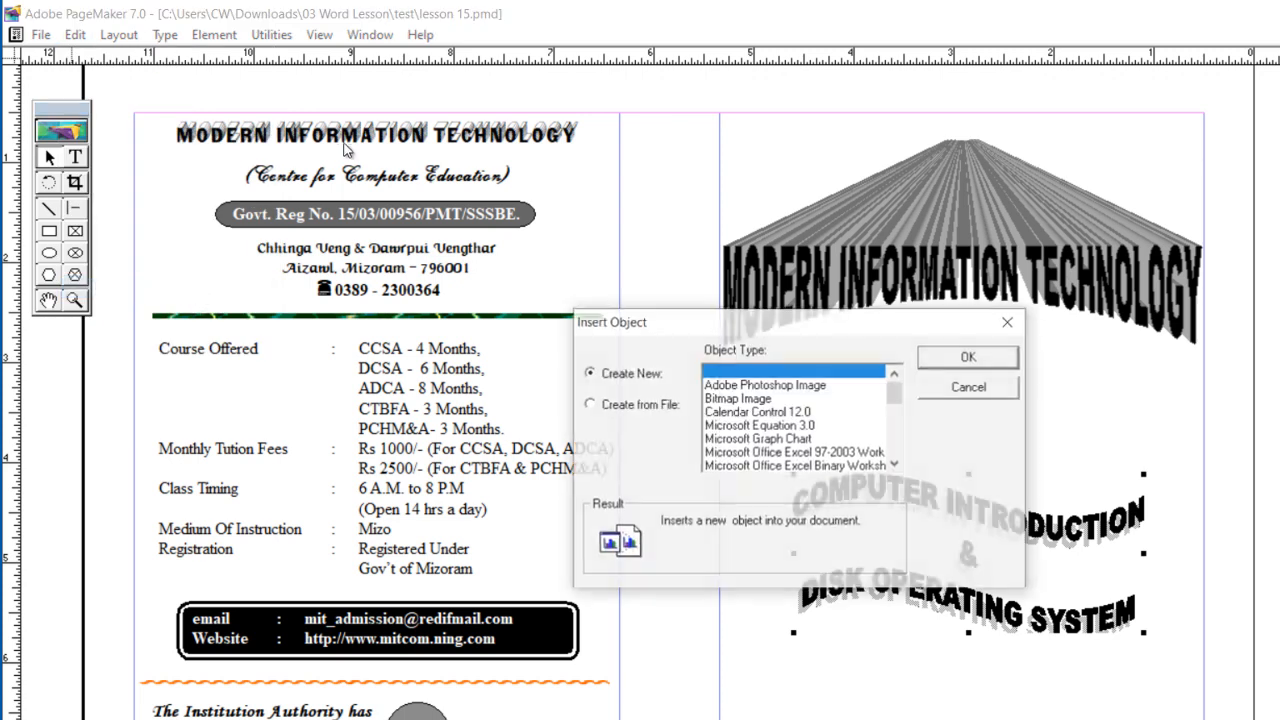
{"action": "left_click_drag", "start_coordinate": [894, 391], "coordinate": [895, 441]}
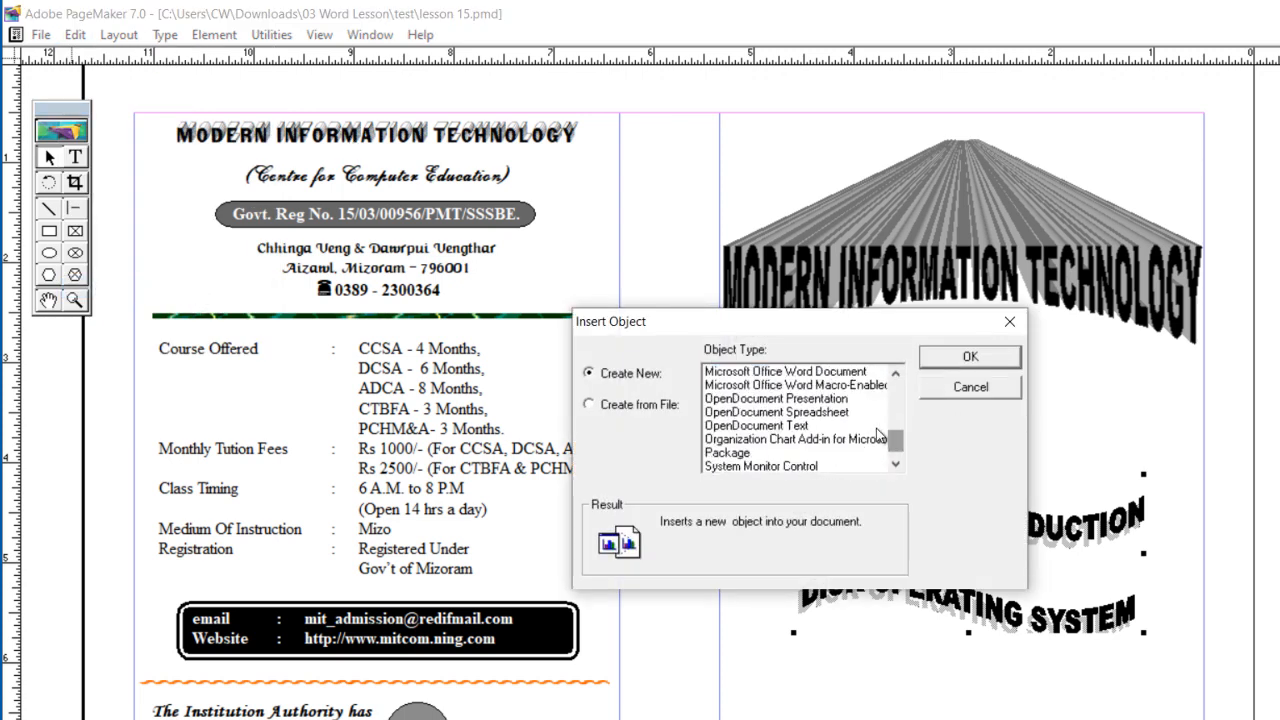
{"action": "left_click", "coordinate": [833, 373]}
{"action": "left_click", "coordinate": [966, 355]}
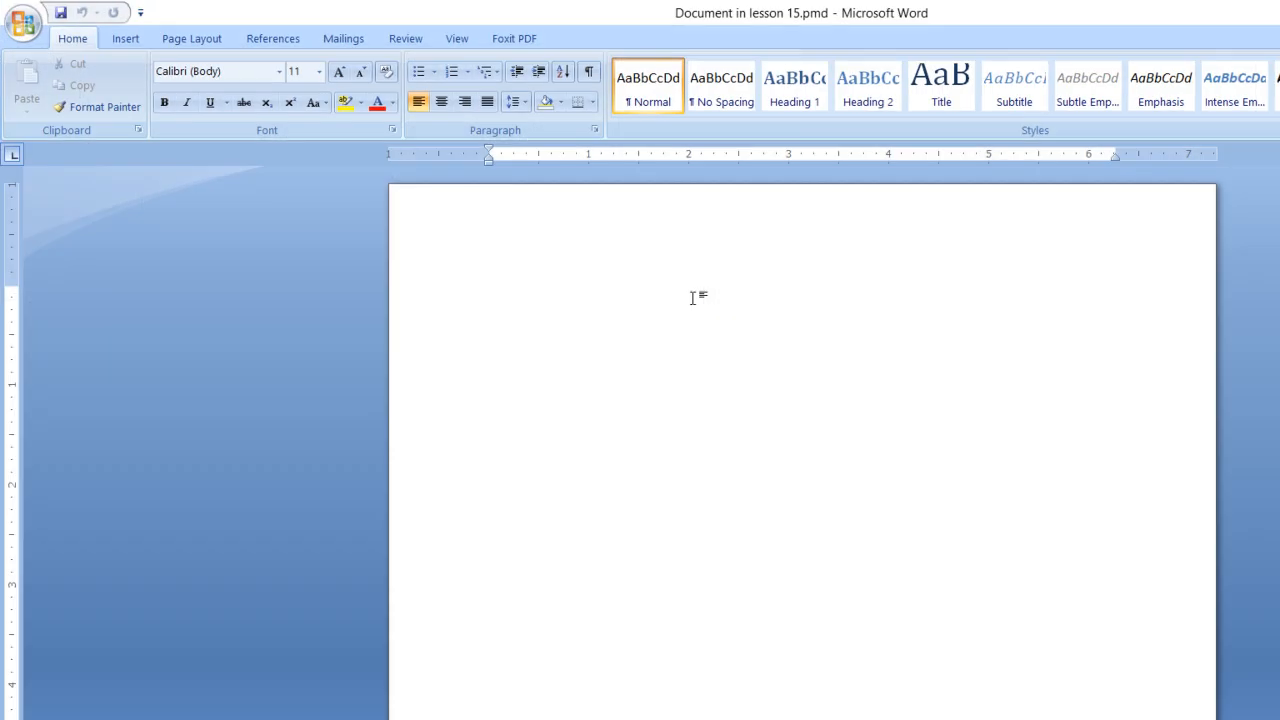
Step: Start a new WordArt in the plain outlined straight style, the first in the gallery
{"action": "left_click", "coordinate": [138, 41]}
{"action": "left_click", "coordinate": [864, 110]}
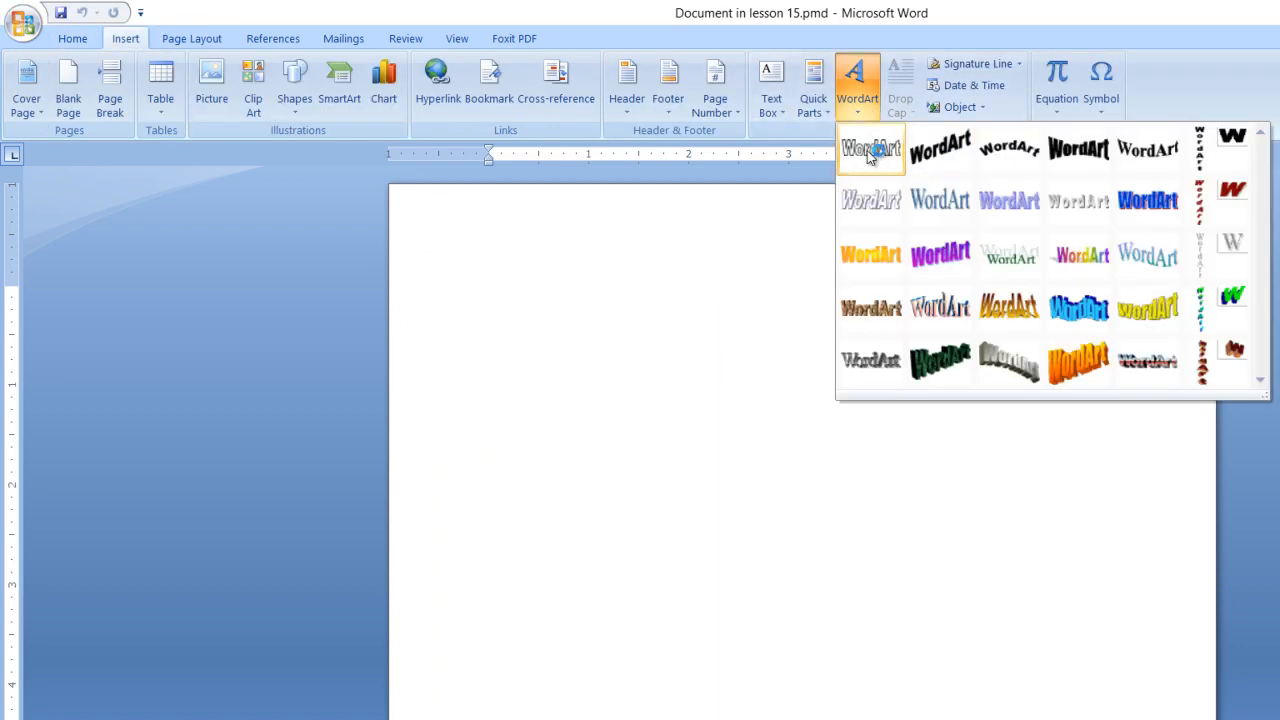
{"action": "left_click", "coordinate": [871, 148]}
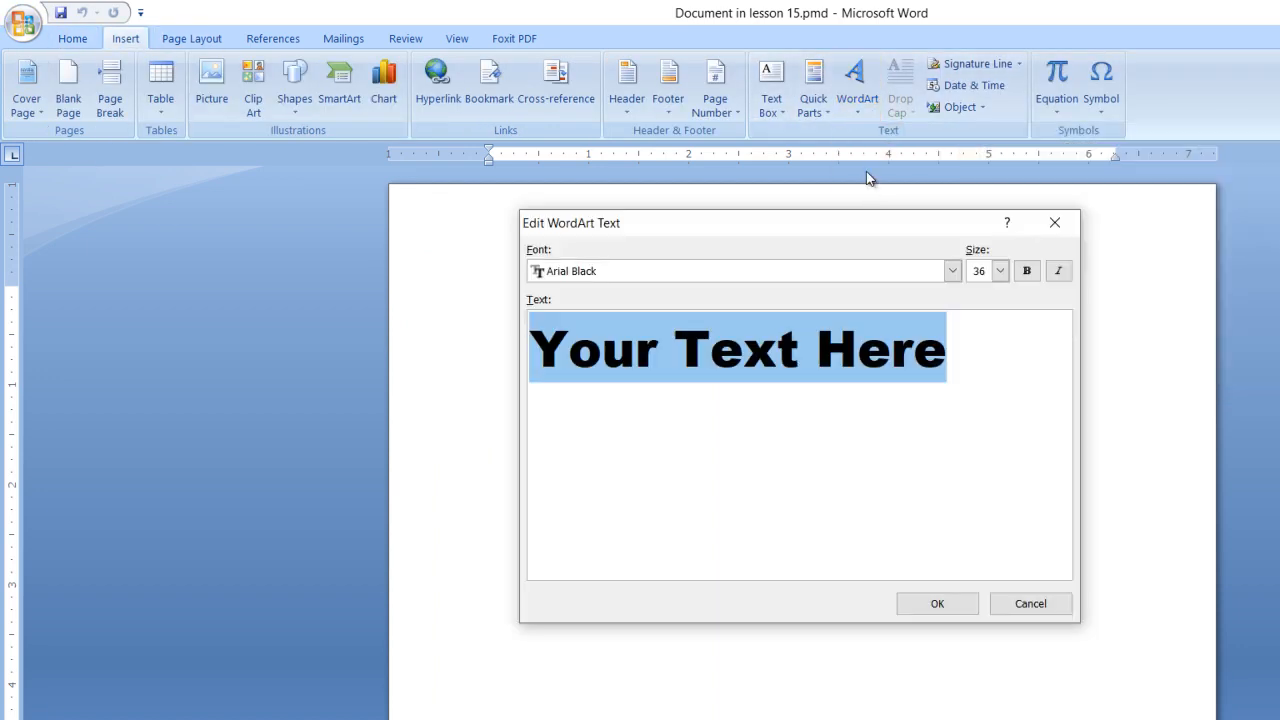
{"action": "left_click", "coordinate": [952, 270]}
{"action": "scroll", "coordinate": [703, 334], "scroll_direction": "up", "scroll_amount": 1}
{"action": "scroll", "coordinate": [705, 336], "scroll_direction": "up", "scroll_amount": 3}
{"action": "scroll", "coordinate": [712, 340], "scroll_direction": "down", "scroll_amount": 1}
{"action": "scroll", "coordinate": [713, 335], "scroll_direction": "down", "scroll_amount": 10}
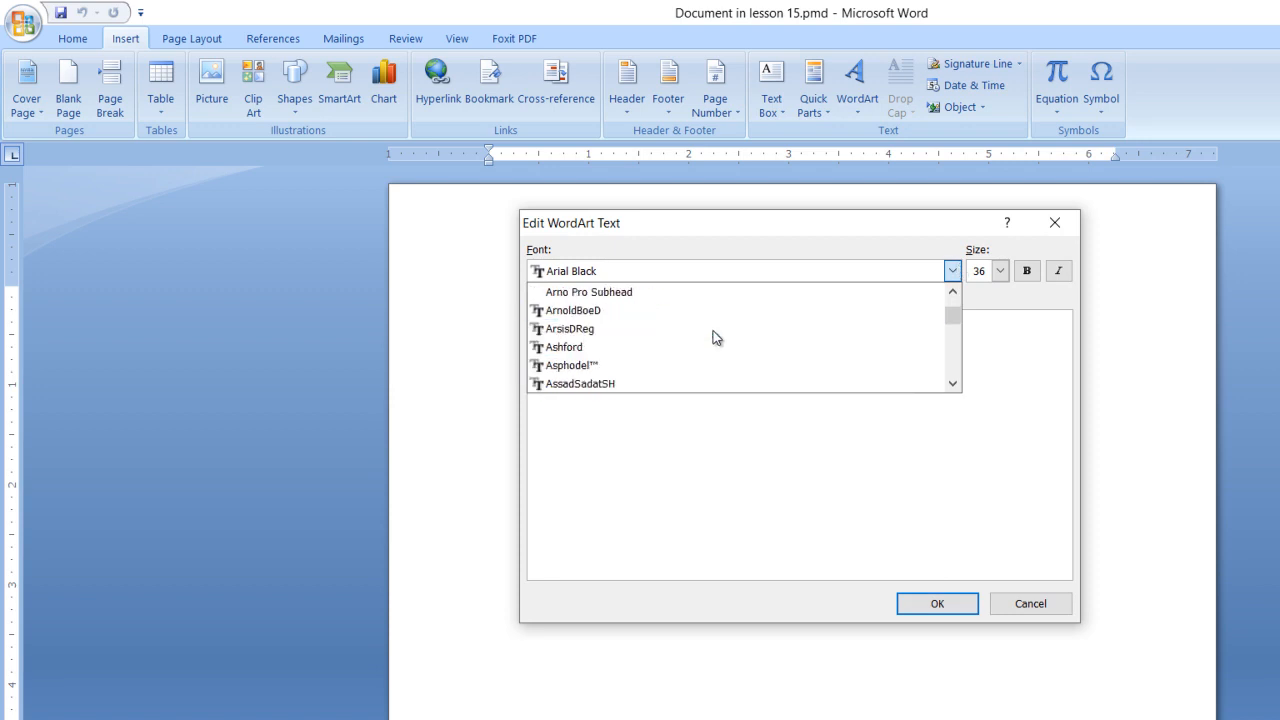
{"action": "scroll", "coordinate": [713, 338], "scroll_direction": "down", "scroll_amount": 2}
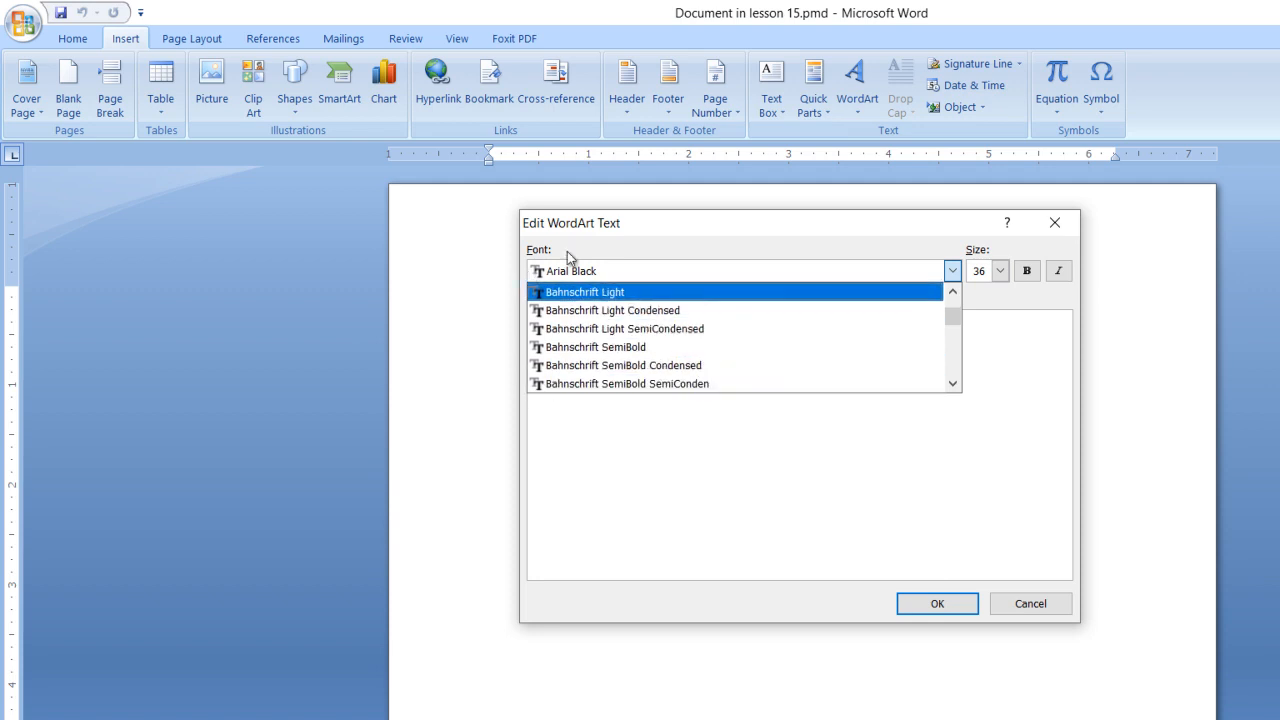
{"action": "left_click", "coordinate": [619, 273]}
{"action": "left_click", "coordinate": [619, 273]}
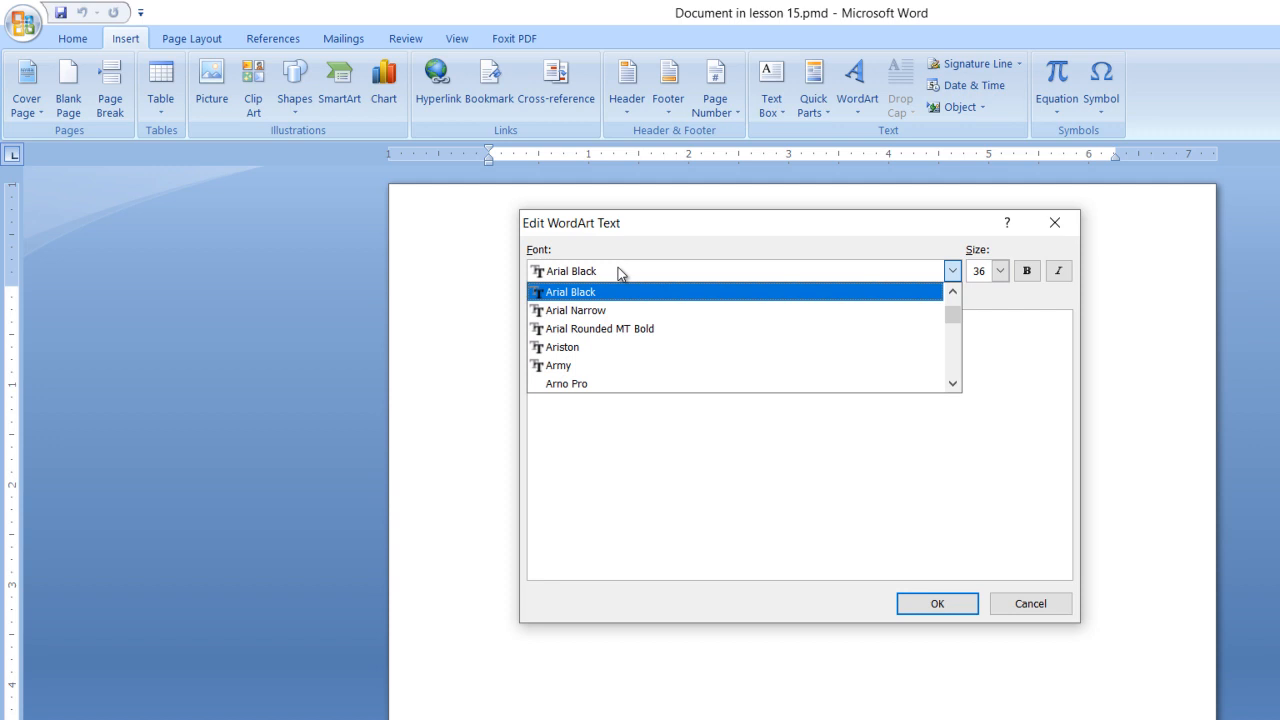
{"action": "left_click", "coordinate": [613, 268]}
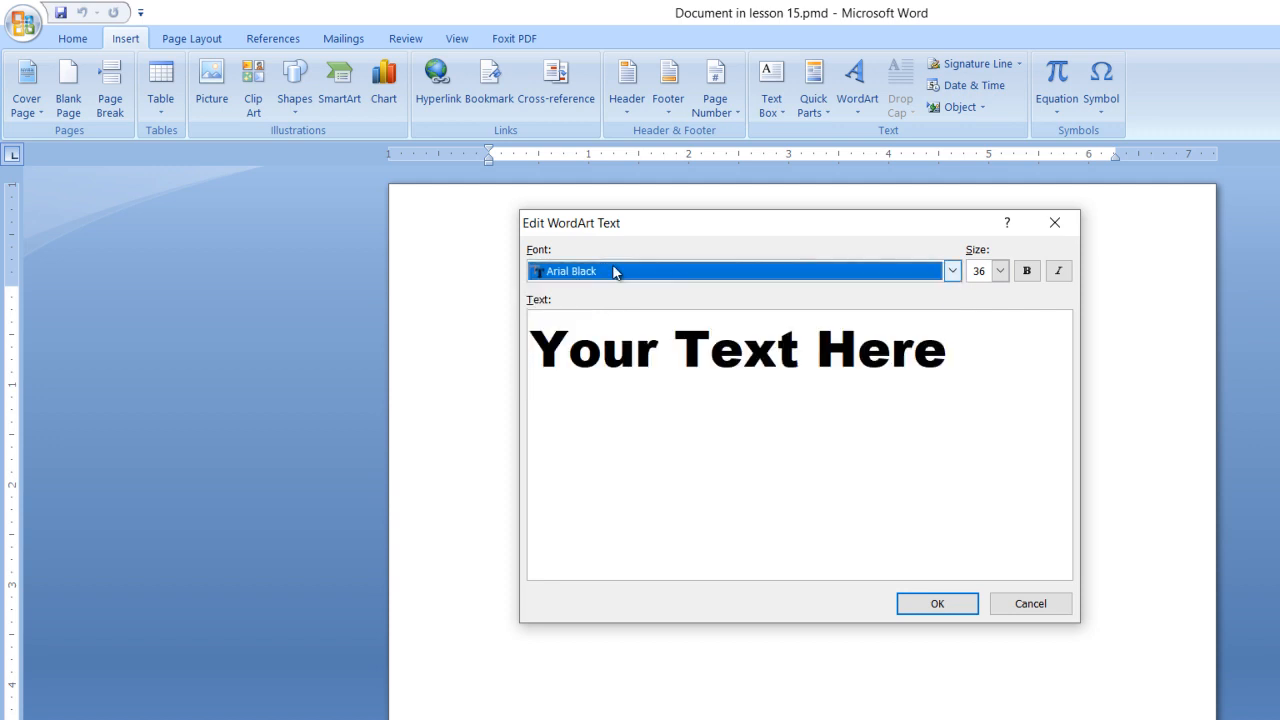
Step: Set the new WordArt's font to IglooCaps
{"action": "left_click", "coordinate": [956, 275]}
{"action": "left_click_drag", "start_coordinate": [957, 313], "coordinate": [958, 349]}
{"action": "left_click", "coordinate": [952, 291]}
{"action": "left_click", "coordinate": [952, 291]}
{"action": "left_click", "coordinate": [952, 291]}
{"action": "left_click_drag", "start_coordinate": [952, 293], "coordinate": [952, 293]}
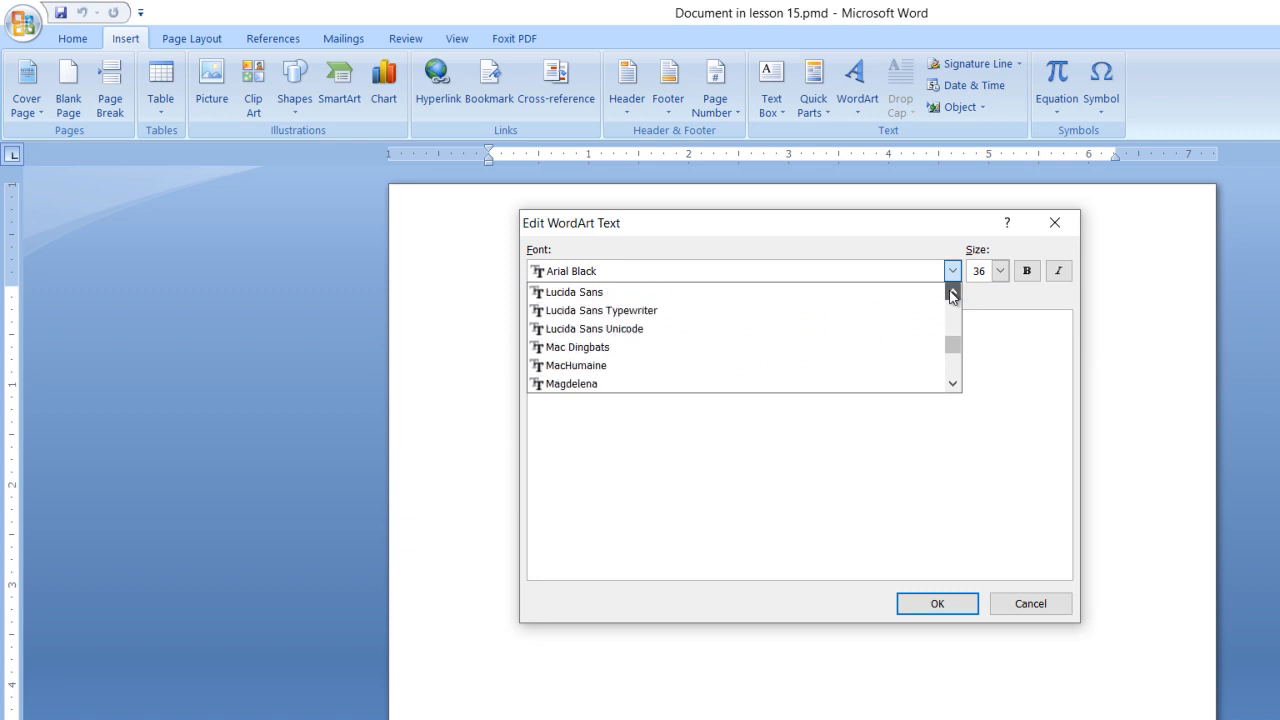
{"action": "left_click_drag", "start_coordinate": [952, 293], "coordinate": [952, 293]}
{"action": "scroll", "coordinate": [553, 344], "scroll_direction": "up", "scroll_amount": 1}
{"action": "scroll", "coordinate": [553, 344], "scroll_direction": "up", "scroll_amount": 4}
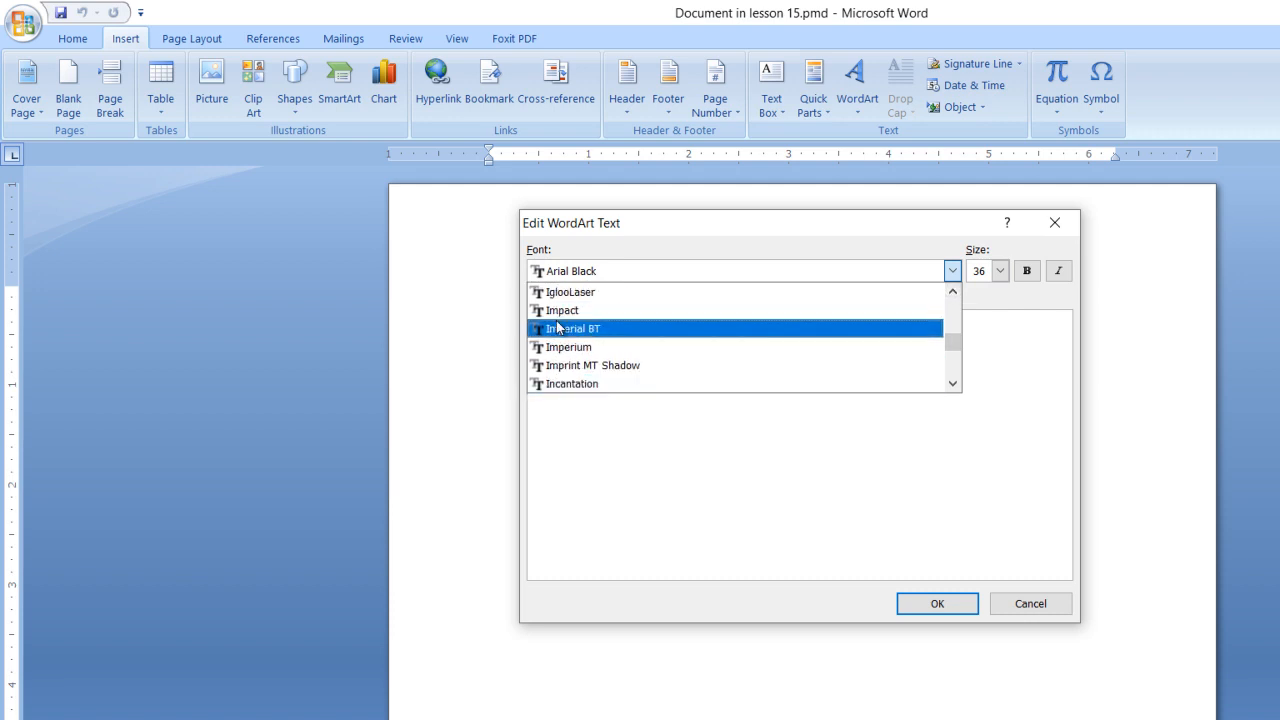
{"action": "scroll", "coordinate": [553, 305], "scroll_direction": "up", "scroll_amount": 2}
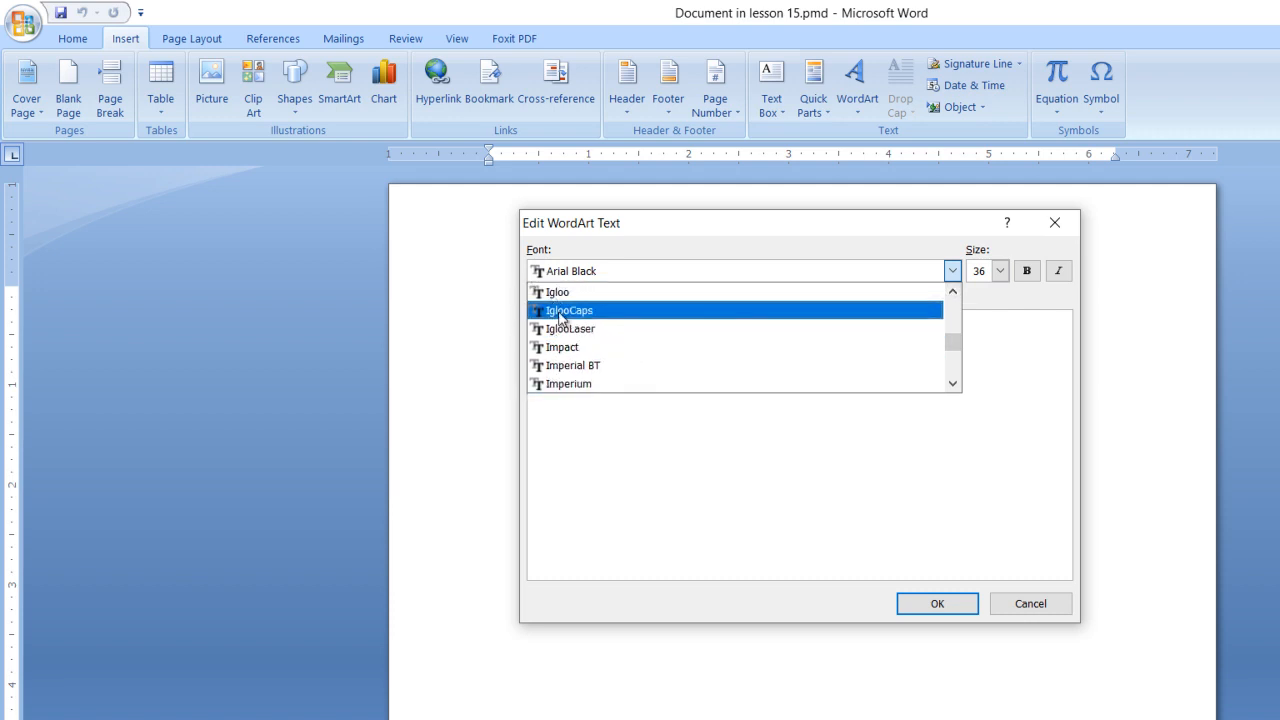
{"action": "left_click", "coordinate": [561, 316]}
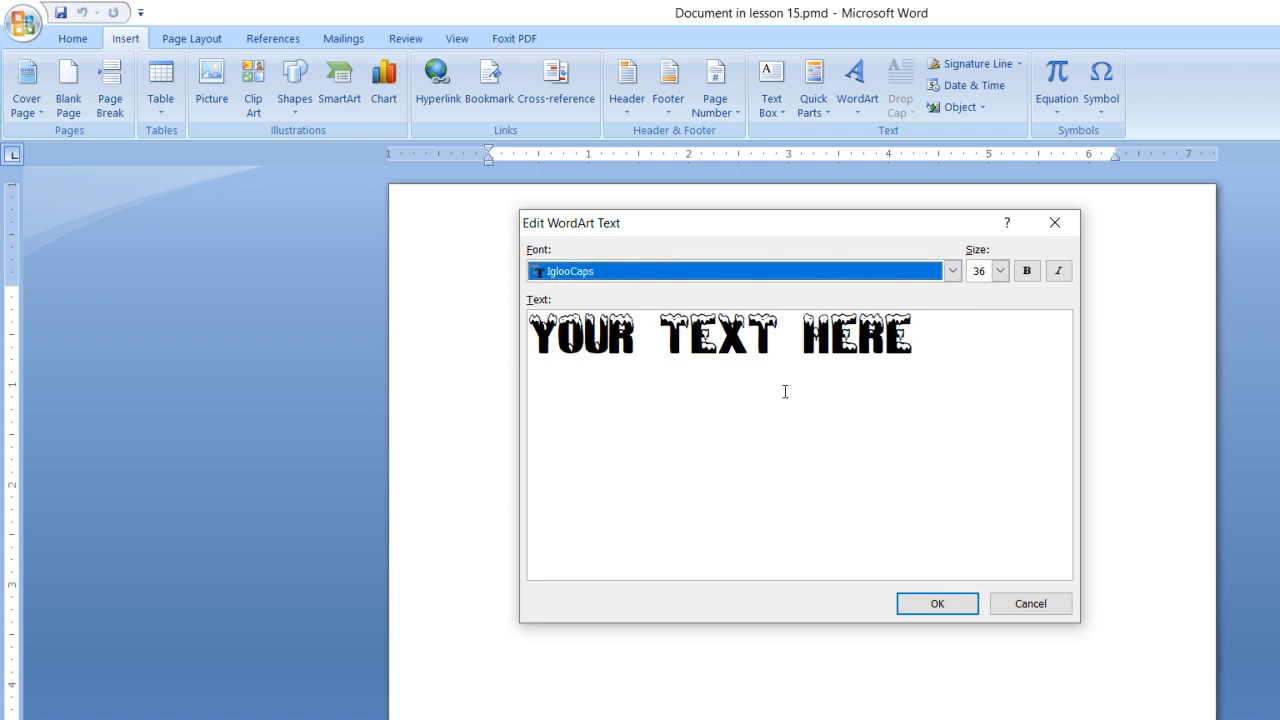
Step: Replace the placeholder WordArt text with GUIDE BOOK and place it in the document
{"action": "left_click_drag", "start_coordinate": [926, 341], "coordinate": [522, 363]}
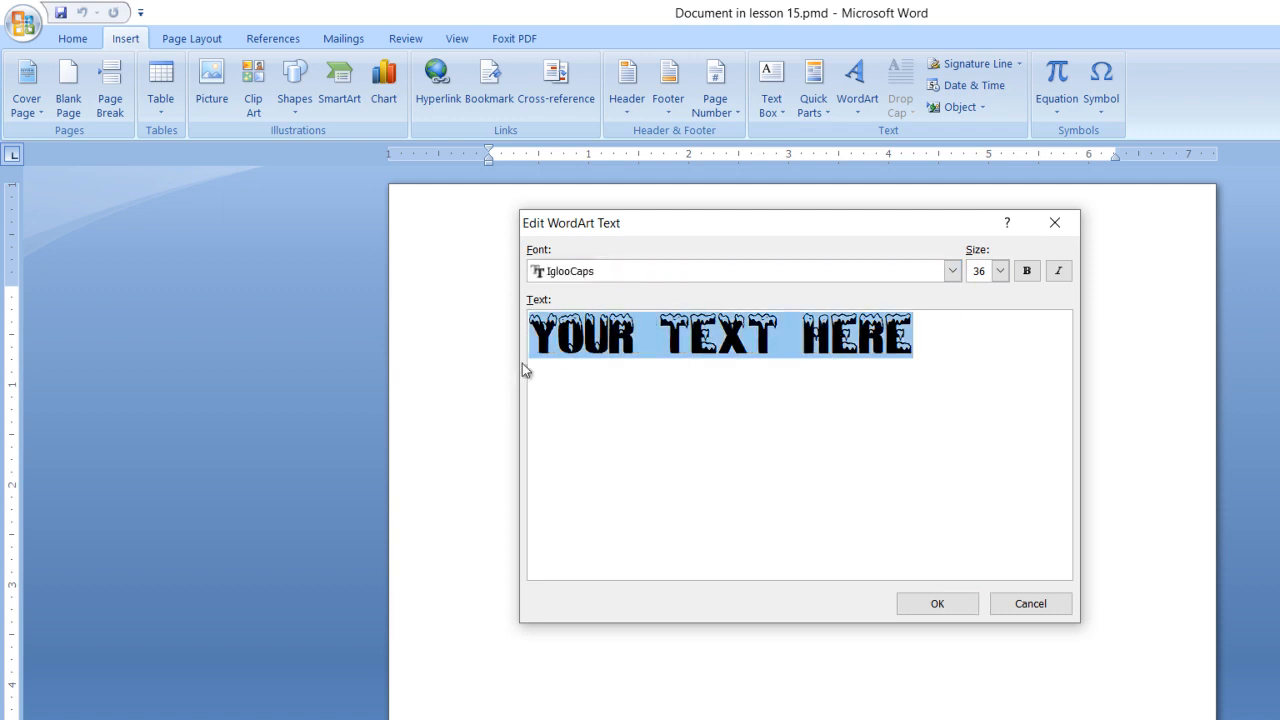
{"action": "type", "text": "GUIDE "}
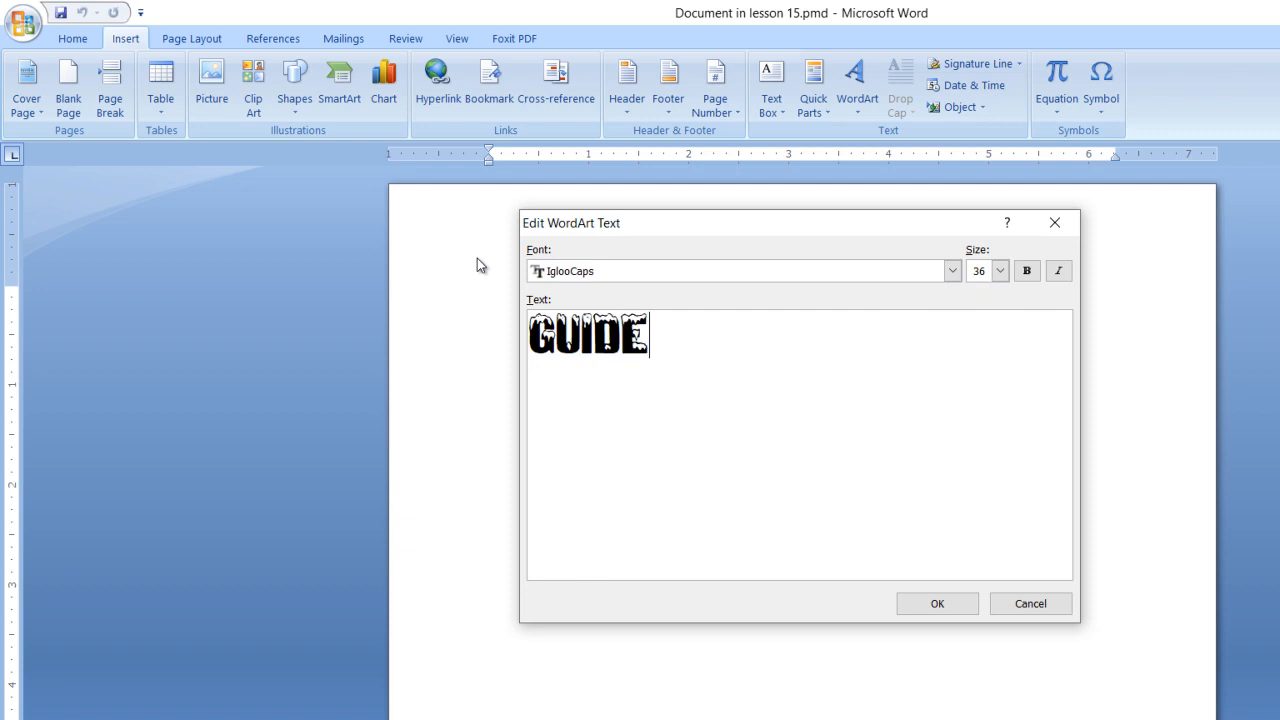
{"action": "type", "text": "BOOK"}
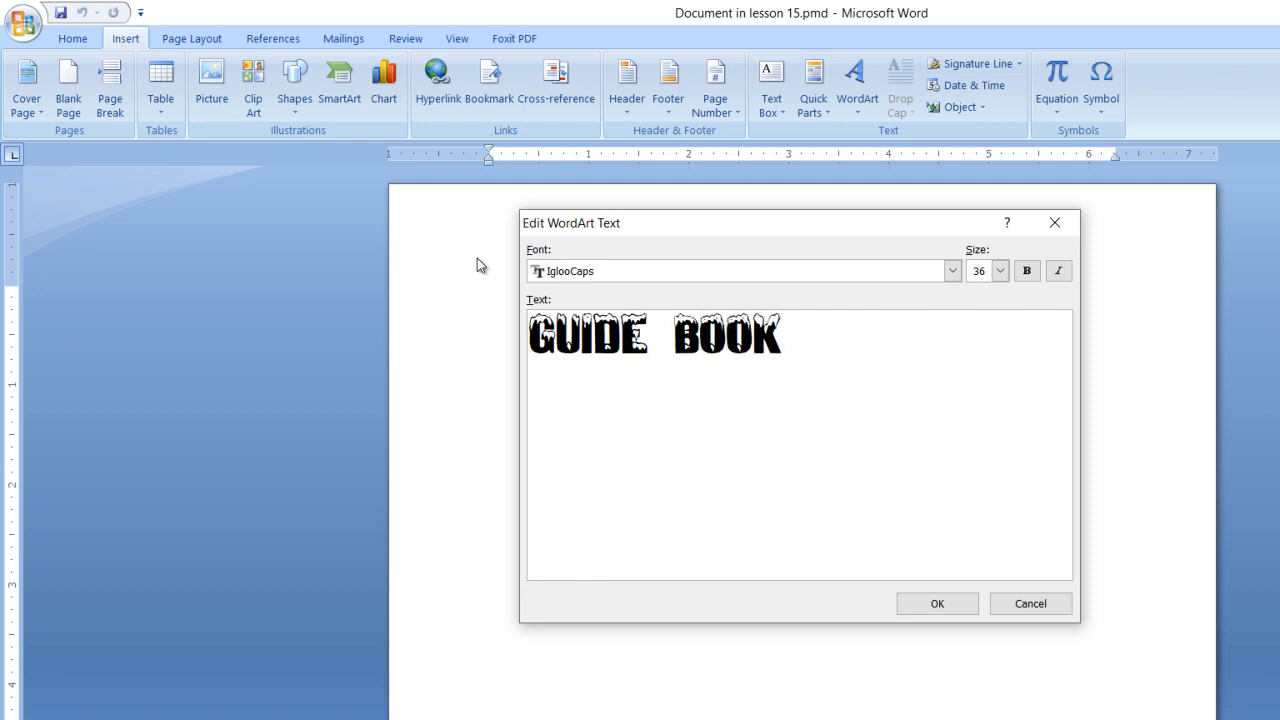
{"action": "left_click", "coordinate": [931, 608]}
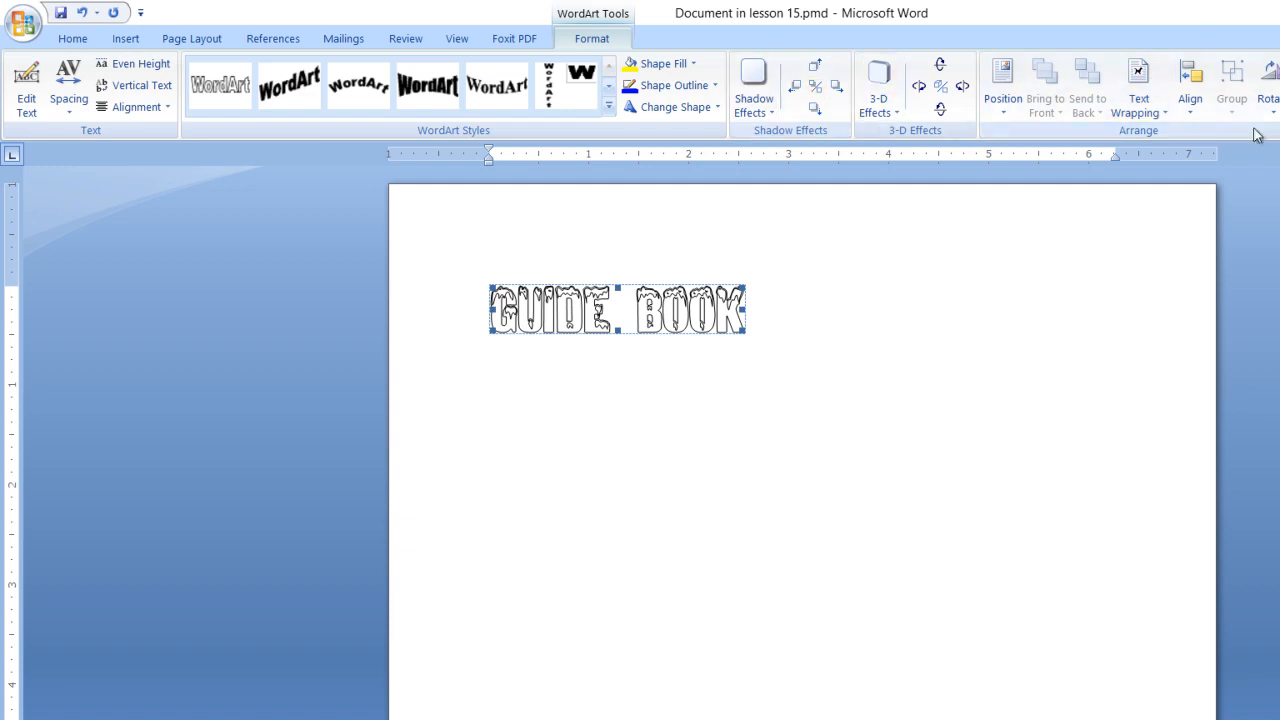
Step: Set the GUIDE BOOK WordArt's text wrapping to In Front of Text and fill its letters with black
{"action": "left_click", "coordinate": [1138, 105]}
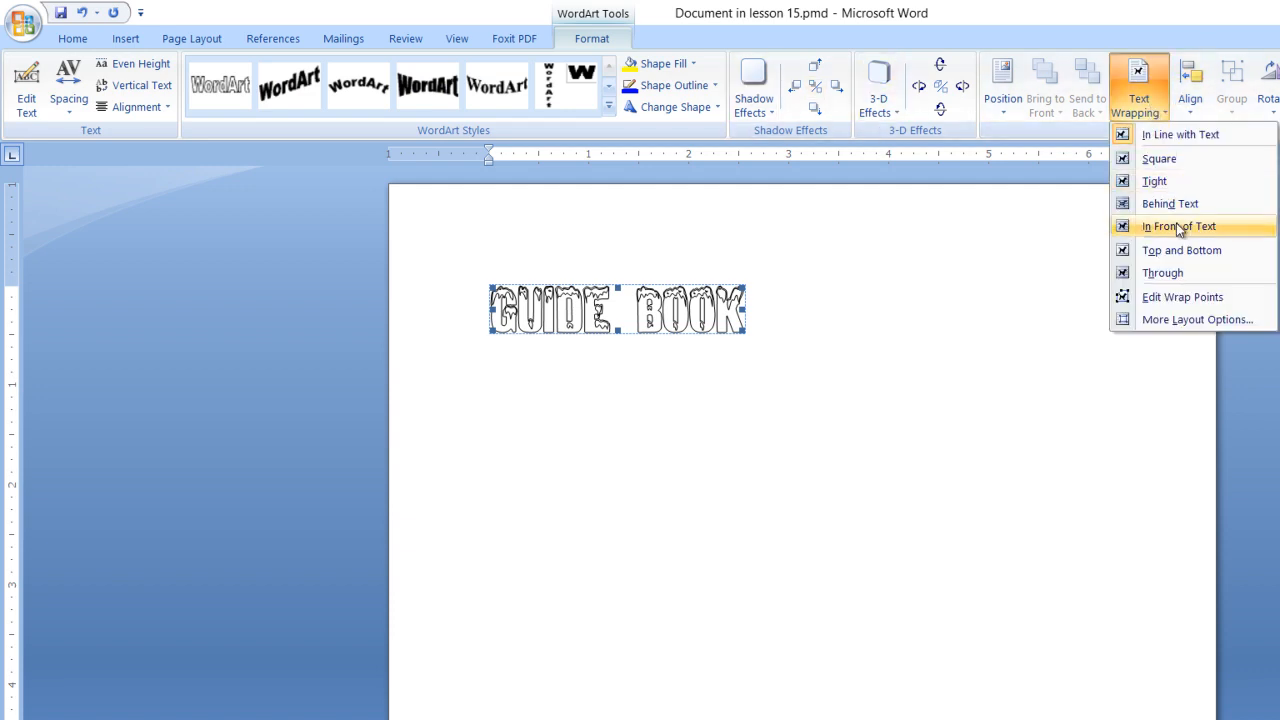
{"action": "left_click", "coordinate": [1162, 224]}
{"action": "left_click", "coordinate": [665, 66]}
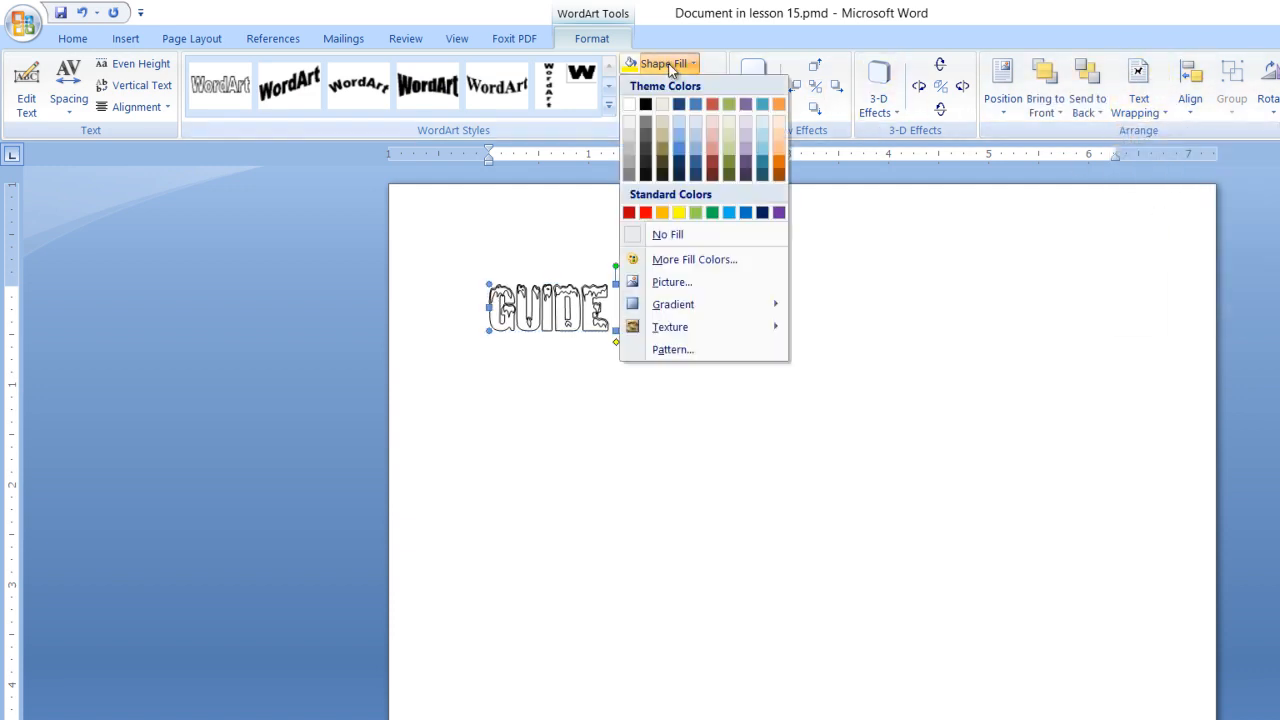
{"action": "left_click", "coordinate": [645, 106]}
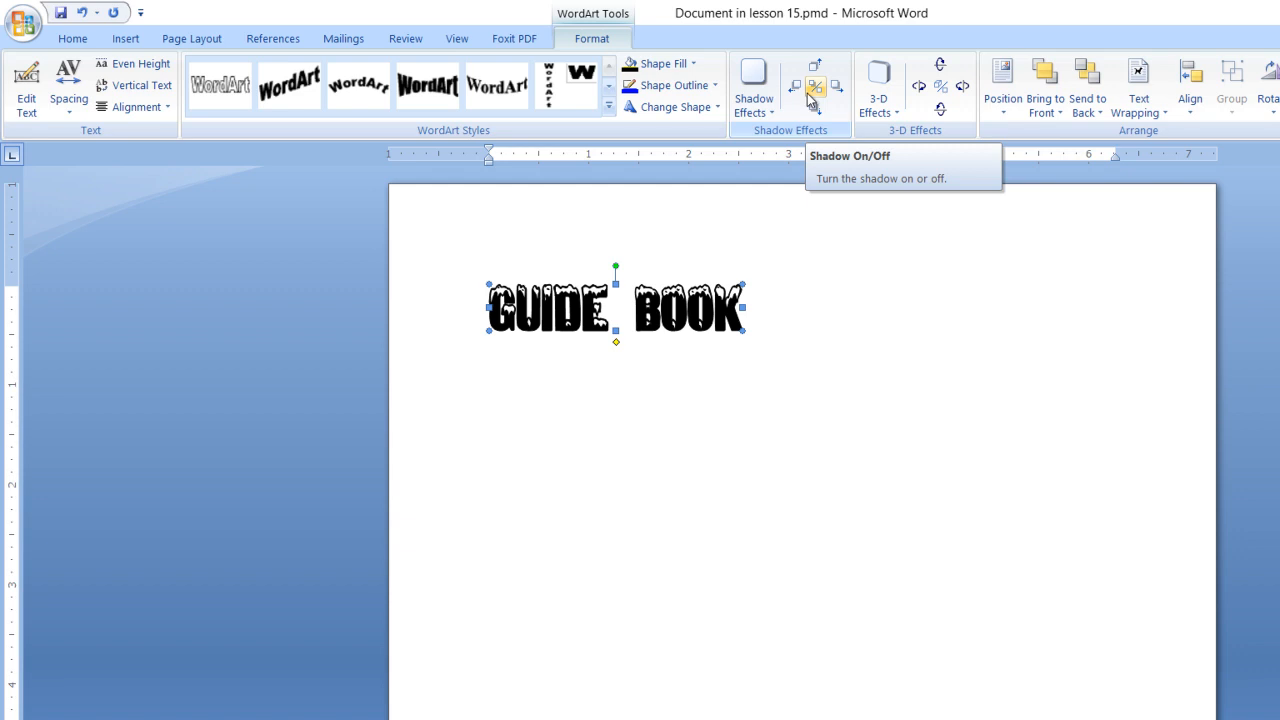
Step: Give GUIDE BOOK a parallel 3-D effect extending toward its lower left, and set the 3-D color to light gray
{"action": "left_click", "coordinate": [893, 112]}
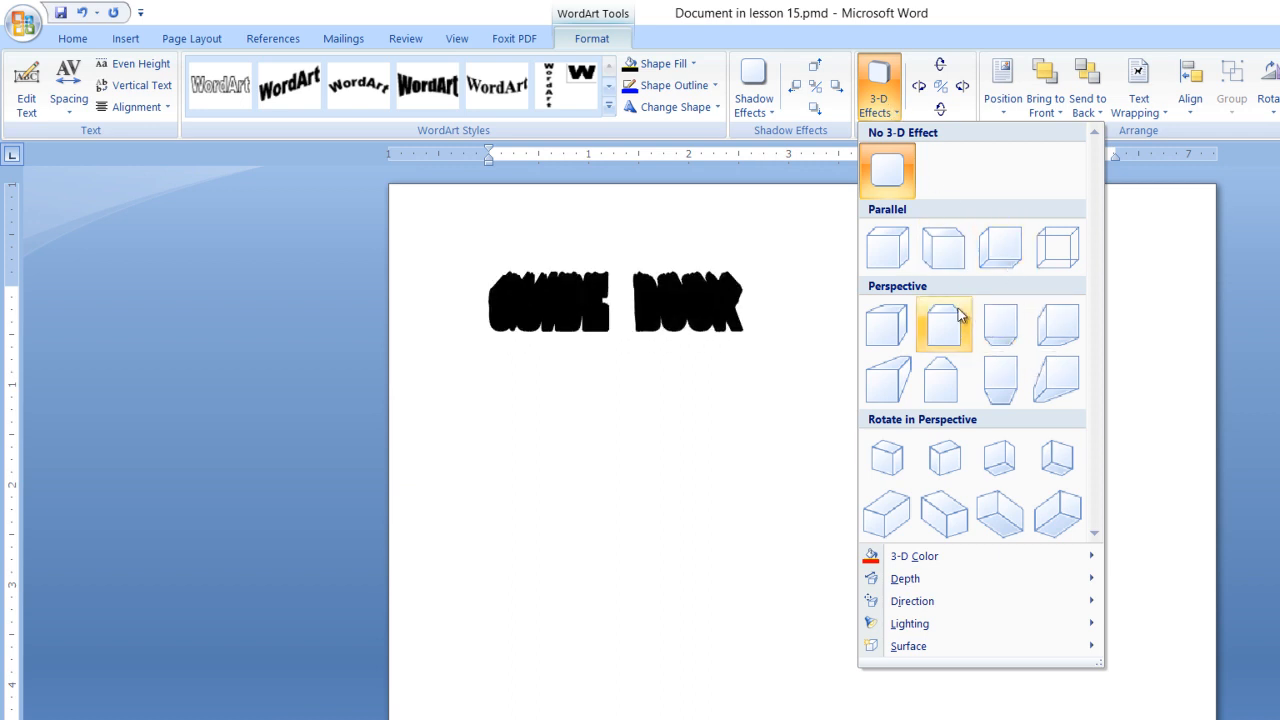
{"action": "left_click", "coordinate": [1040, 318]}
{"action": "left_click", "coordinate": [888, 110]}
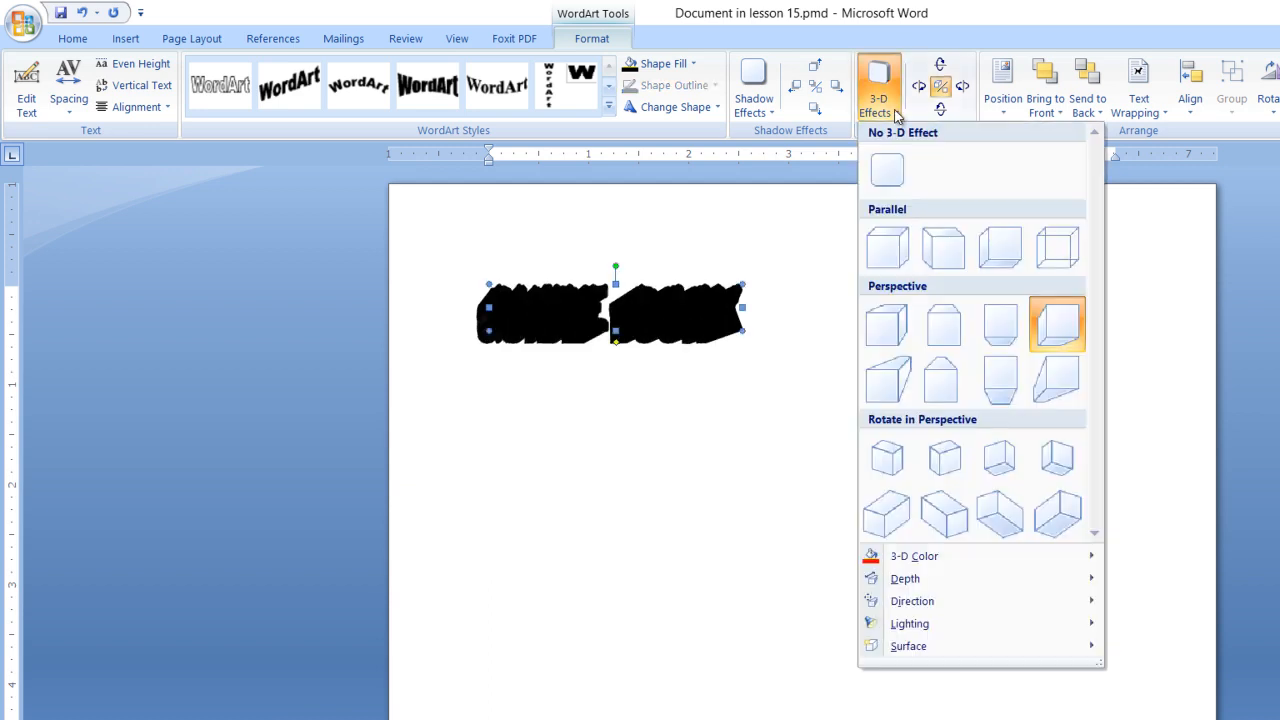
{"action": "mouse_move", "coordinate": [986, 556]}
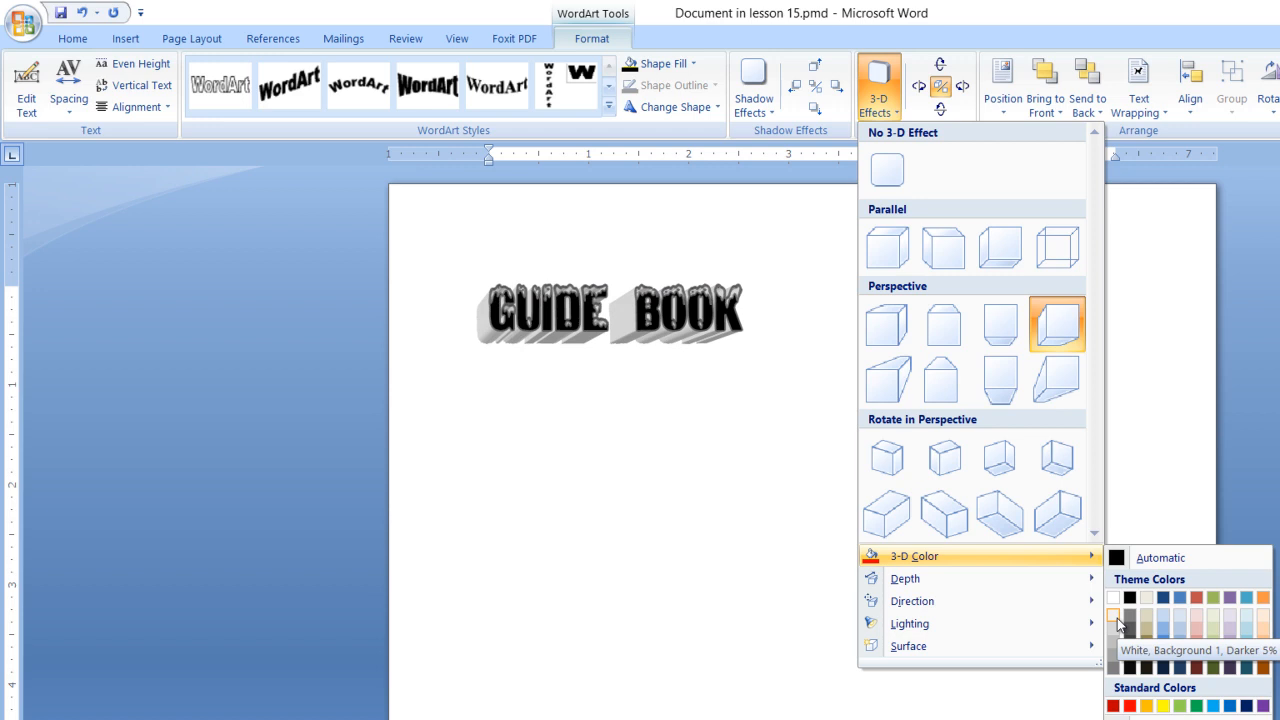
{"action": "left_click", "coordinate": [1002, 248]}
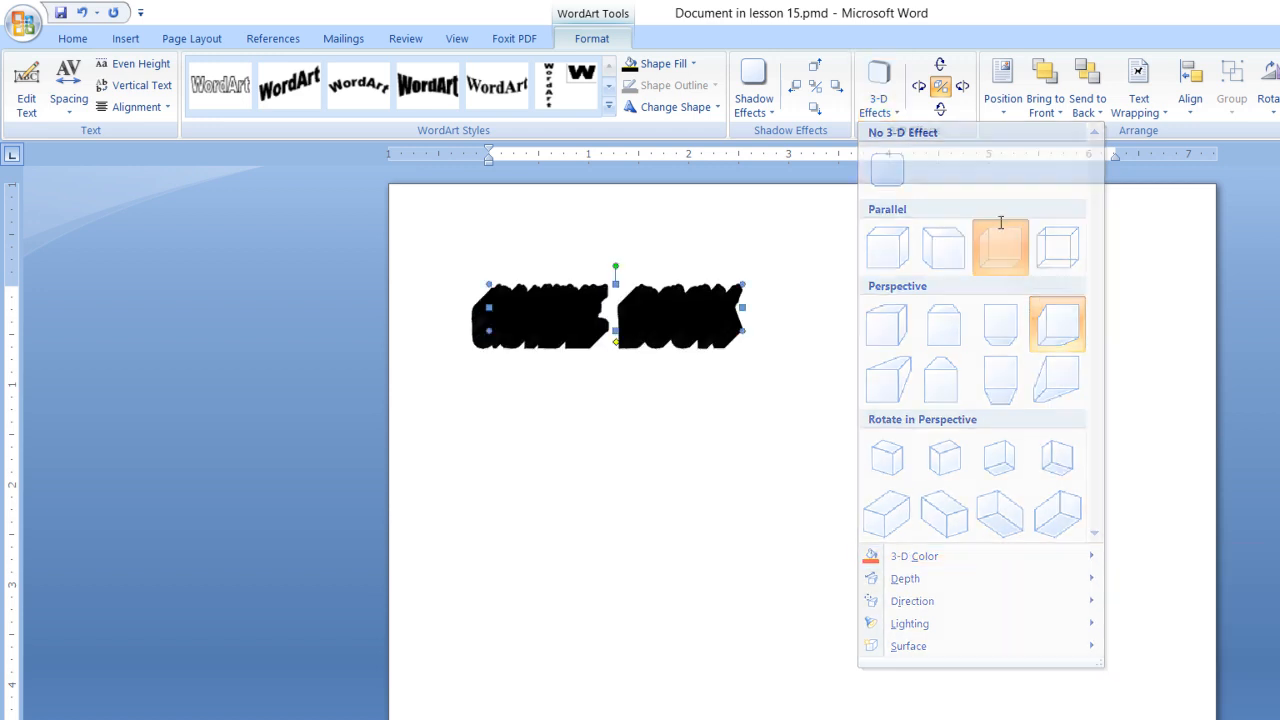
{"action": "left_click", "coordinate": [897, 110]}
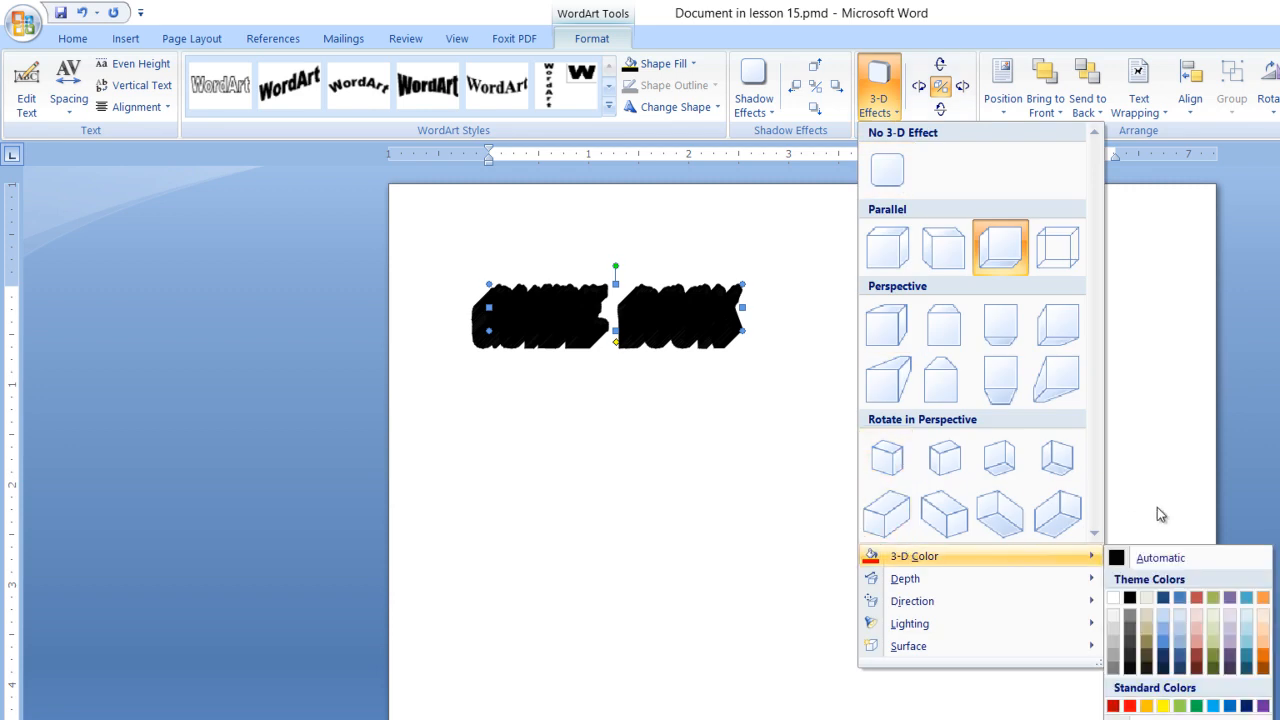
{"action": "mouse_move", "coordinate": [1093, 560]}
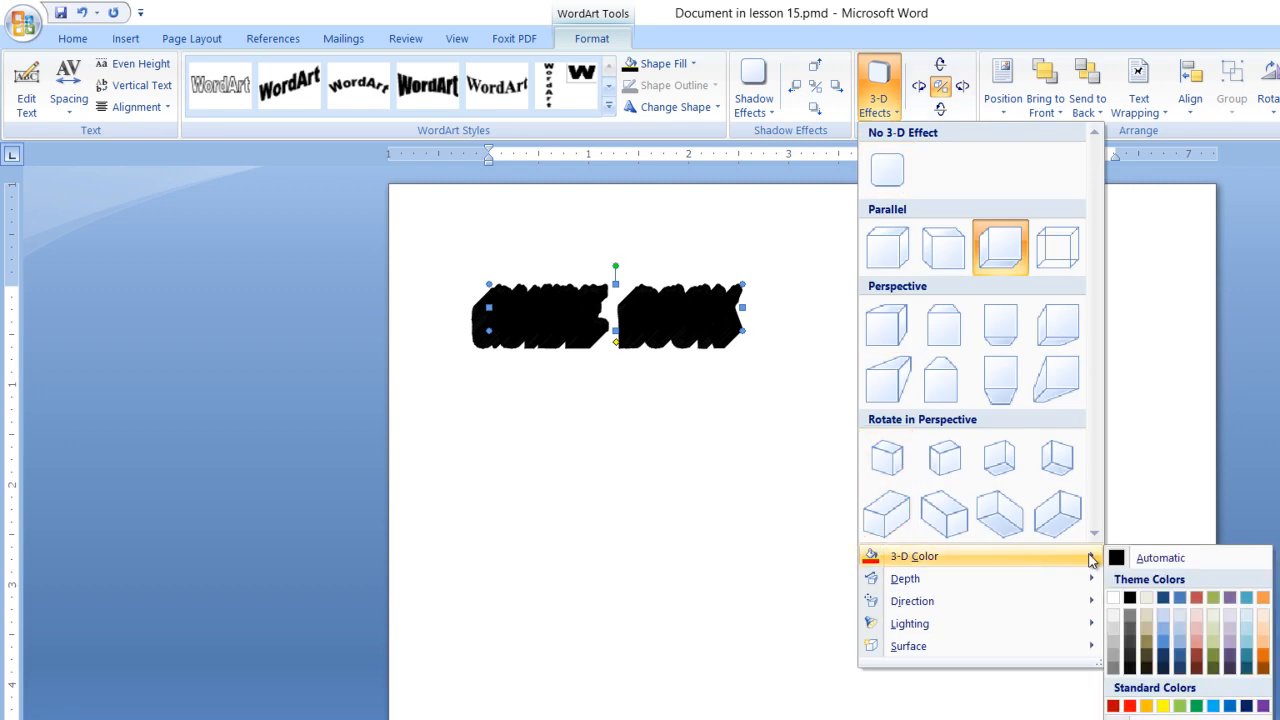
{"action": "left_click", "coordinate": [1116, 626]}
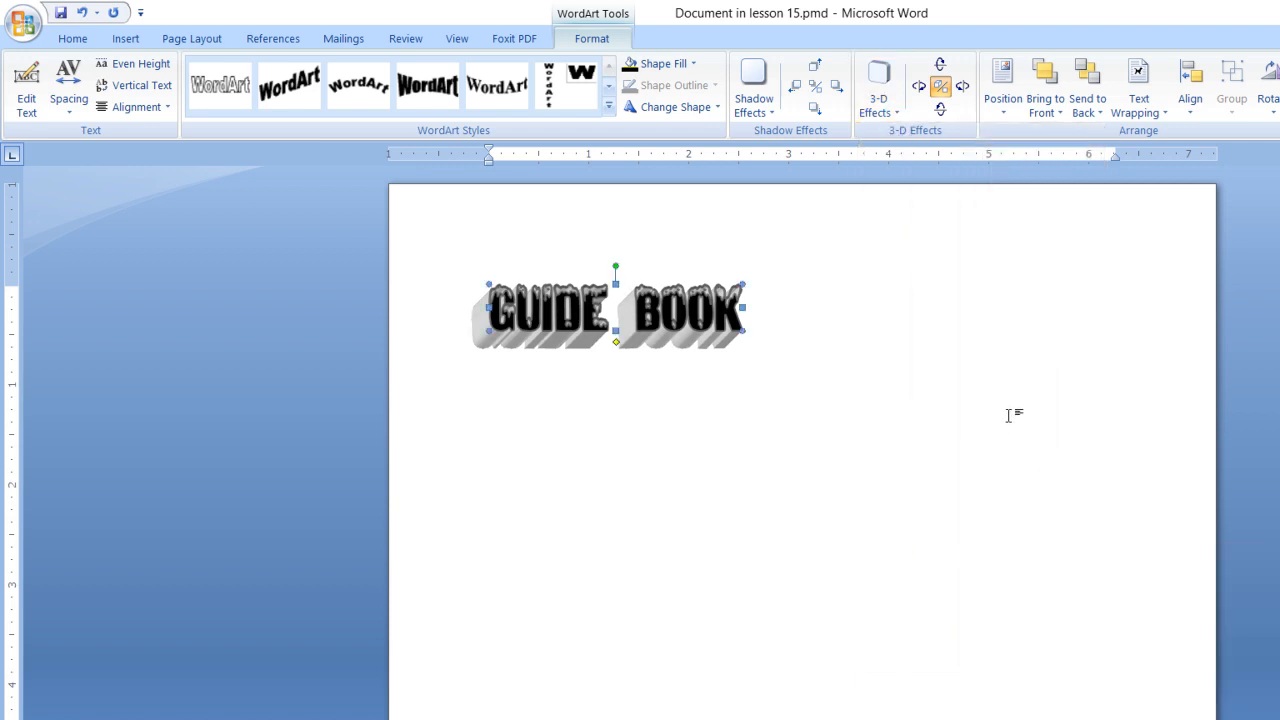
Step: Switch GUIDE BOOK to the perspective 3-D effect with depth rising straight up, adjust its vertical tilt, and return to PageMaker
{"action": "left_click", "coordinate": [898, 112]}
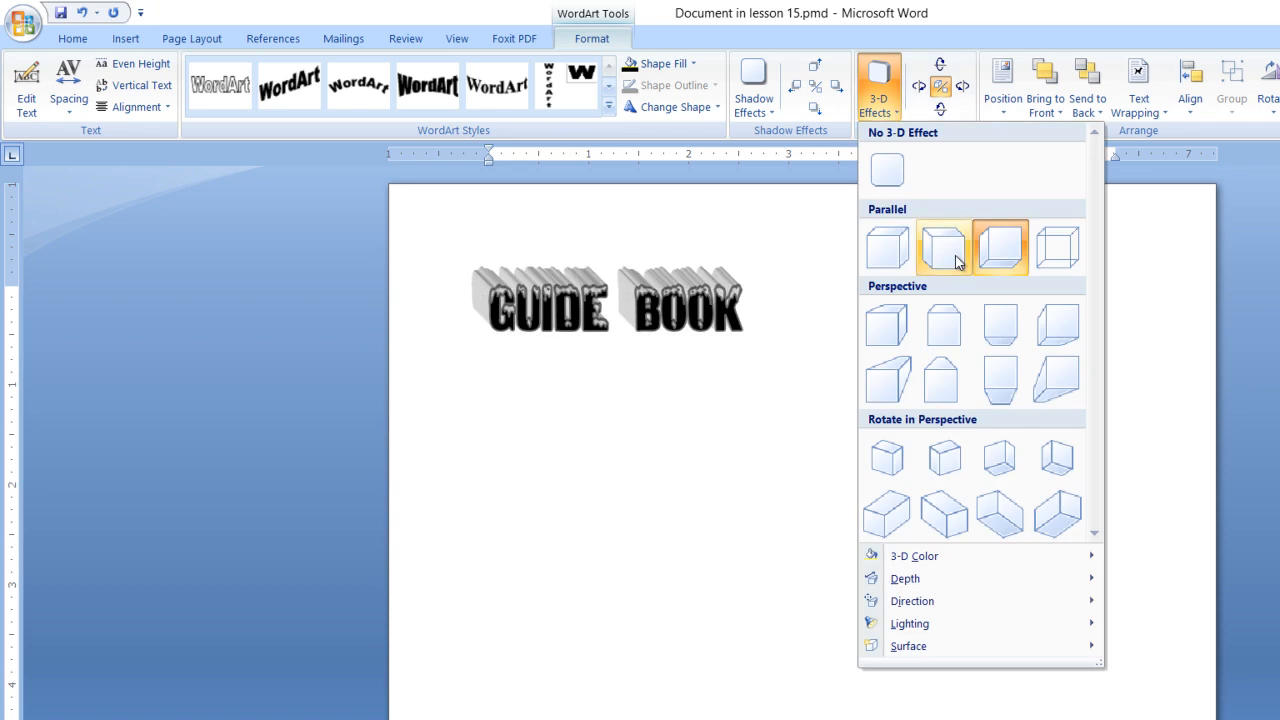
{"action": "left_click", "coordinate": [944, 324]}
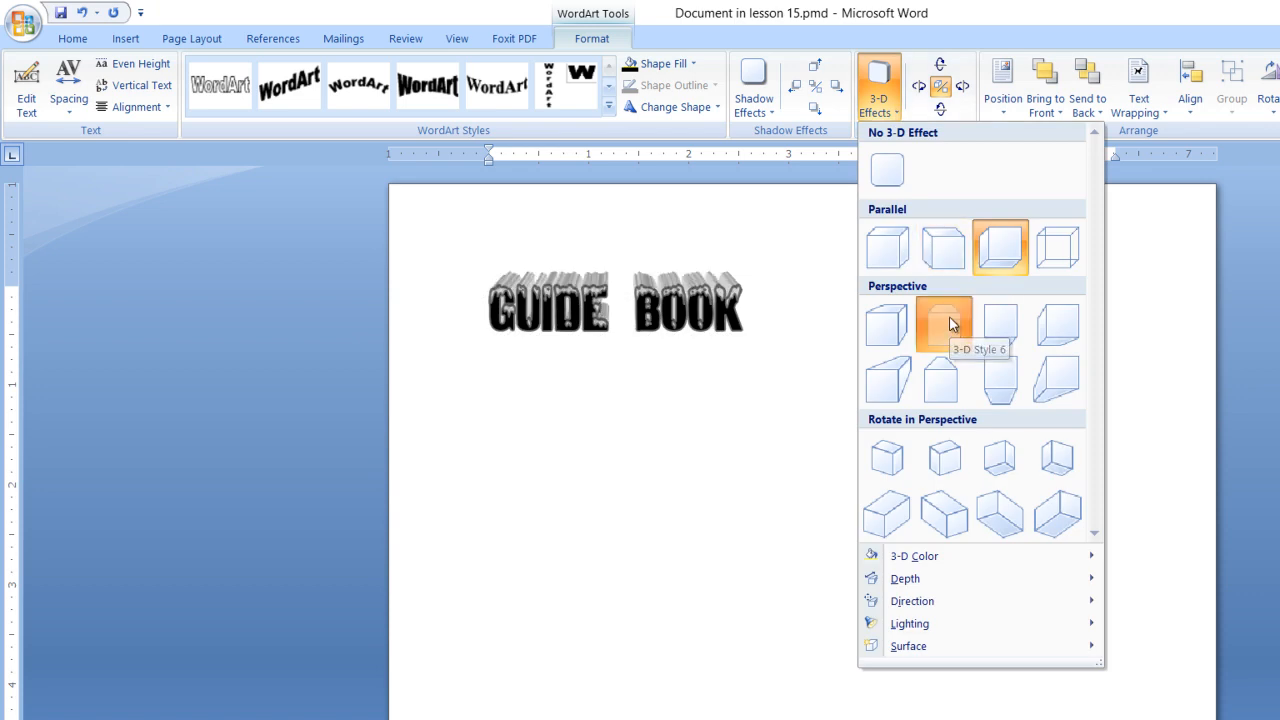
{"action": "left_click", "coordinate": [941, 66]}
{"action": "left_click", "coordinate": [942, 67]}
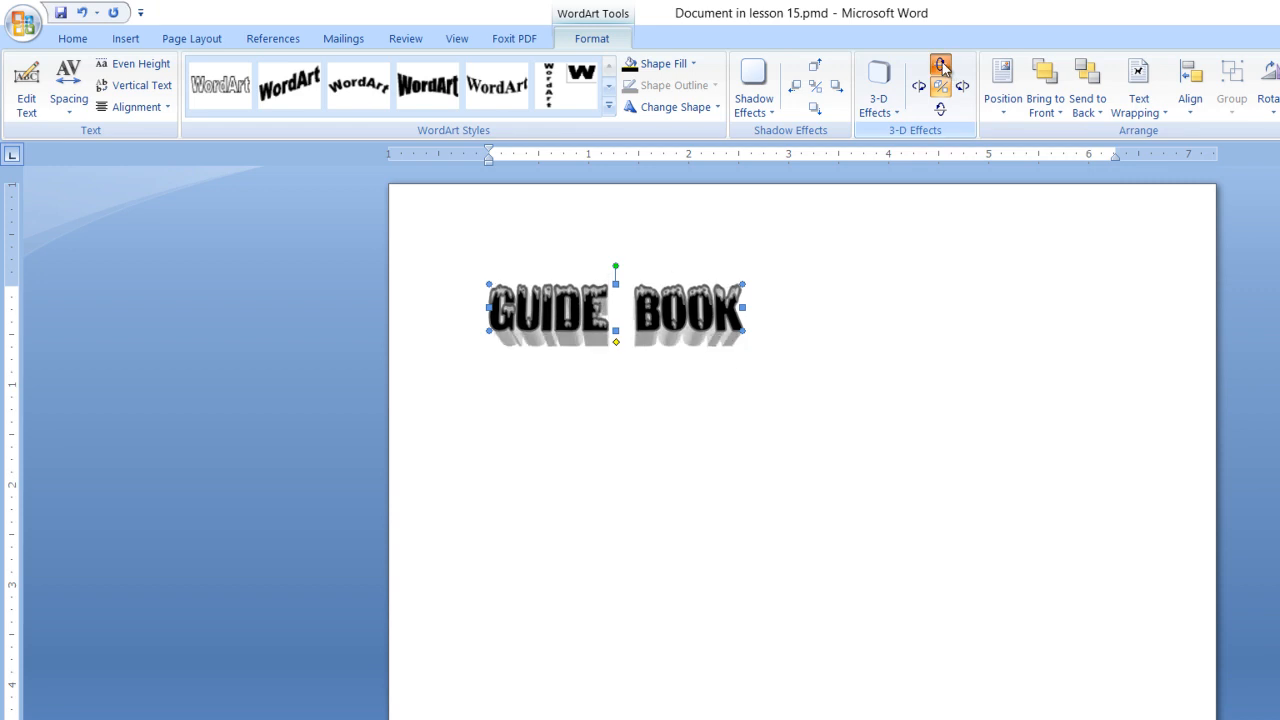
{"action": "left_click", "coordinate": [941, 110]}
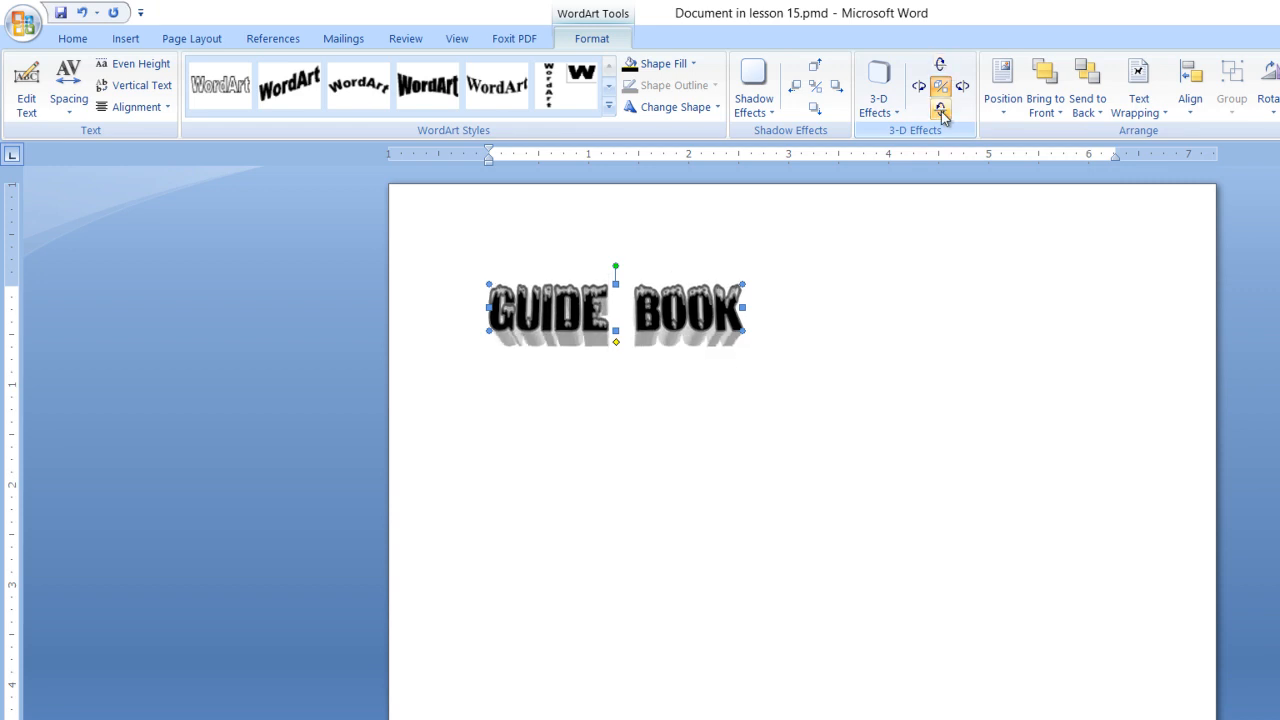
{"action": "left_click", "coordinate": [900, 350]}
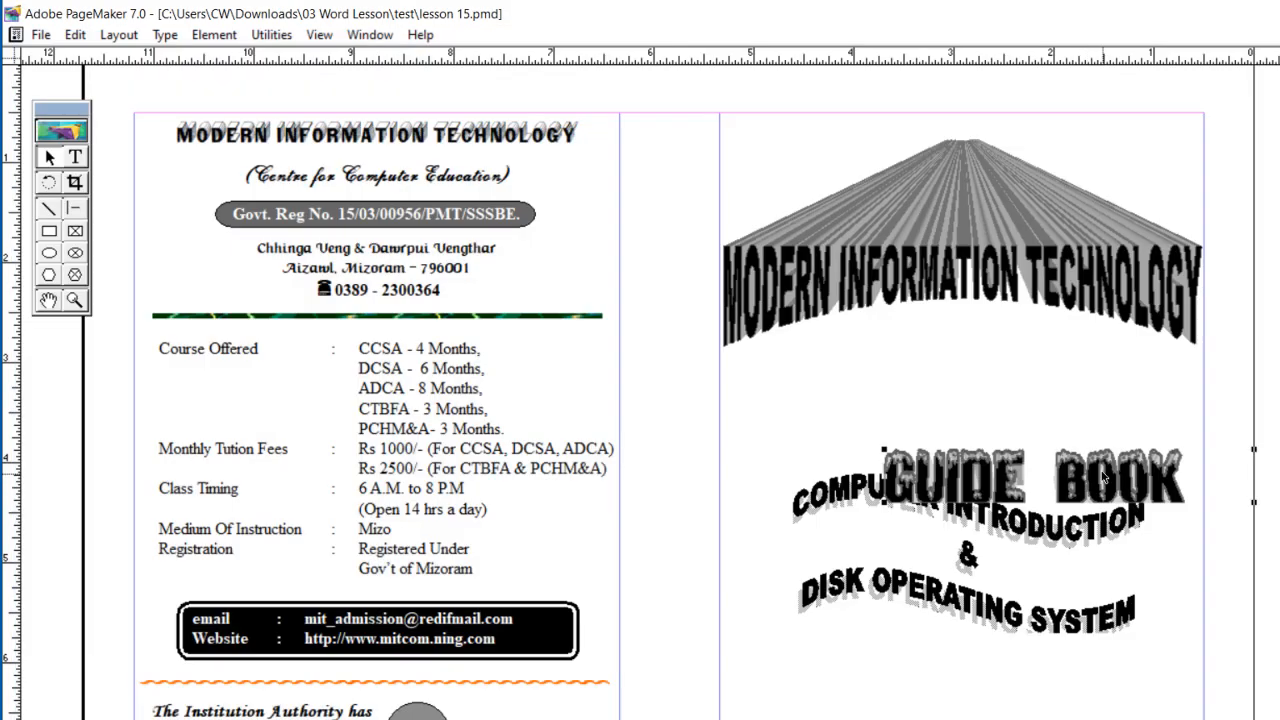
Step: Move the GUIDE BOOK WordArt below DISK OPERATING SYSTEM, narrow its lettering to about 2.1 inches and shift it toward the cover's center
{"action": "left_click_drag", "start_coordinate": [1104, 478], "coordinate": [975, 700]}
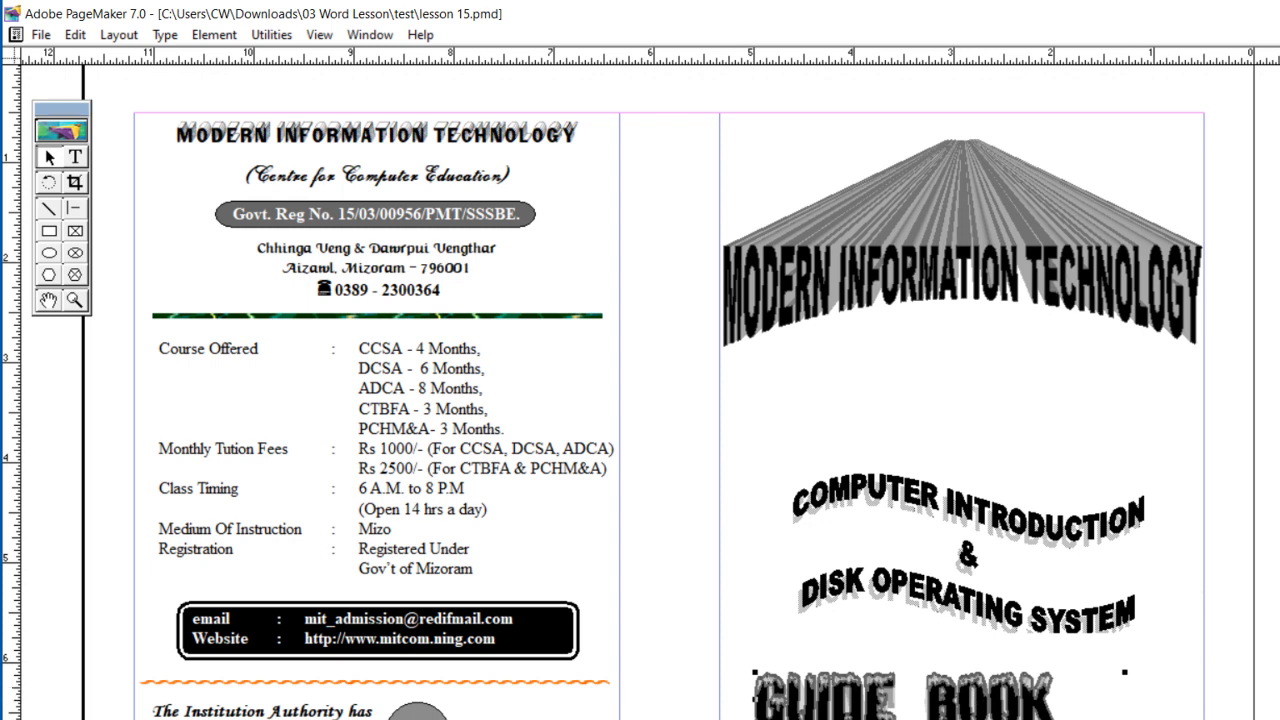
{"action": "mouse_move", "coordinate": [1279, 718]}
{"action": "left_mouse_down"}
{"action": "mouse_move", "coordinate": [1242, 719]}
{"action": "mouse_move", "coordinate": [1268, 719]}
{"action": "left_mouse_up"}
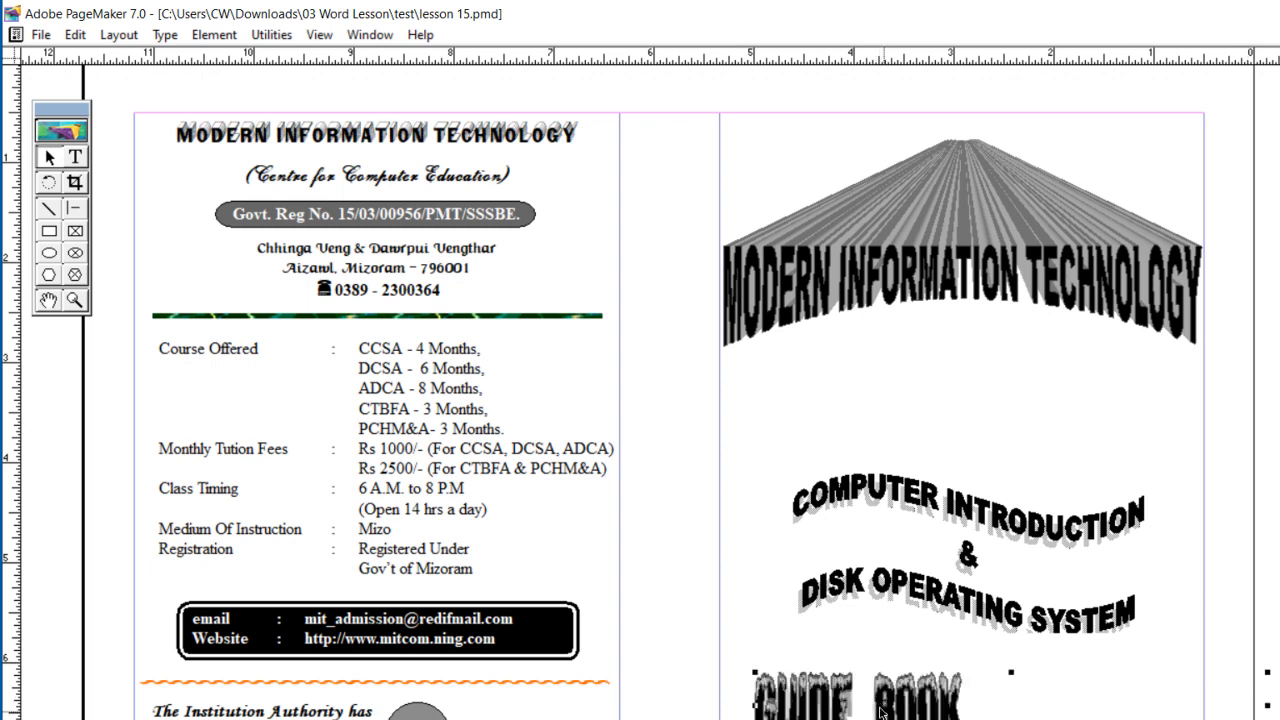
{"action": "left_click_drag", "start_coordinate": [877, 704], "coordinate": [956, 704]}
{"action": "left_click", "coordinate": [1279, 570]}
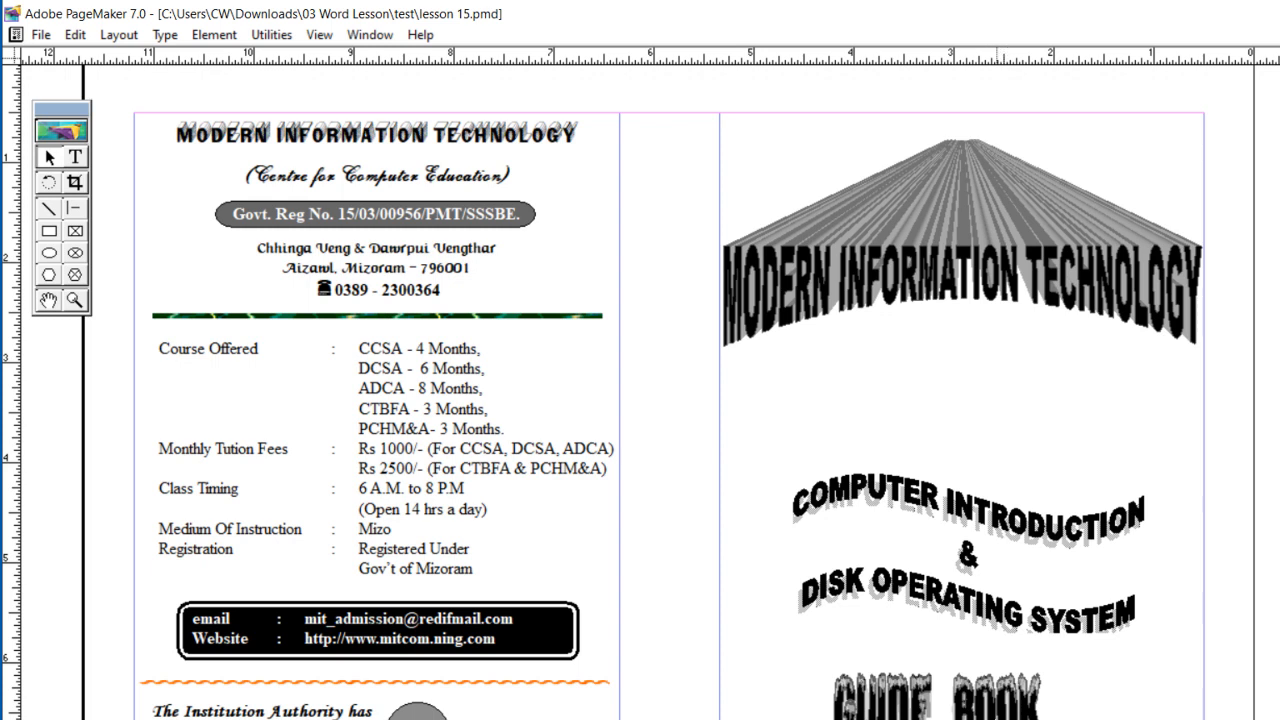
Step: Move the COMPUTER INTRODUCTION & DISK OPERATING SYSTEM WordArt up by about half an inch on the cover
{"action": "left_click_drag", "start_coordinate": [1108, 580], "coordinate": [1098, 385]}
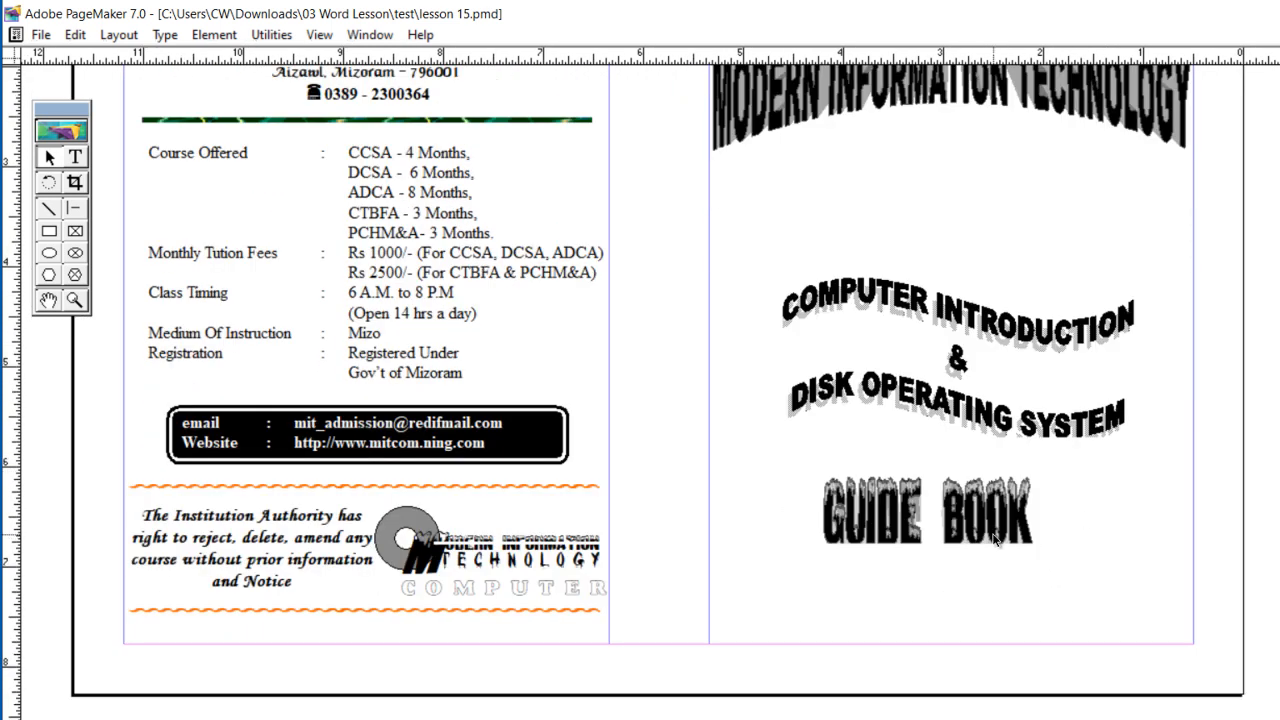
{"action": "left_click", "coordinate": [967, 400]}
{"action": "left_click_drag", "start_coordinate": [968, 404], "coordinate": [967, 388]}
{"action": "key", "text": "Up"}
{"action": "key", "text": "Up"}
{"action": "key", "text": "Up"}
{"action": "key", "text": "Up"}
{"action": "key", "text": "Up"}
{"action": "key", "text": "Up"}
{"action": "key", "text": "Up"}
{"action": "key", "text": "Up"}
{"action": "key", "text": "Up"}
{"action": "key", "text": "Up"}
{"action": "key", "text": "Up"}
{"action": "key", "text": "Up"}
{"action": "key", "text": "Up"}
{"action": "key", "text": "Up"}
{"action": "key", "text": "Up"}
{"action": "key", "text": "Up"}
{"action": "key", "text": "Up"}
{"action": "key", "text": "Up"}
{"action": "key", "text": "Up"}
{"action": "key", "text": "Up"}
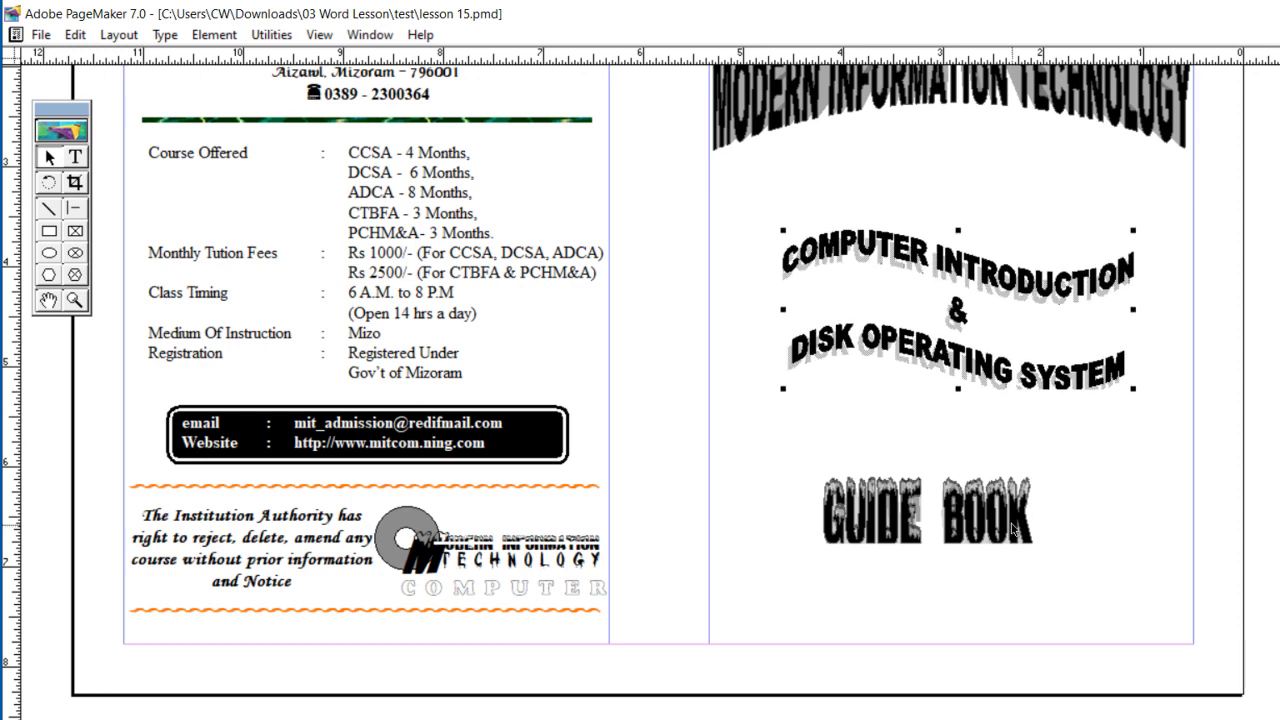
{"action": "key", "text": "Up"}
{"action": "key", "text": "Up"}
{"action": "key", "text": "Up"}
{"action": "key", "text": "Up"}
{"action": "key", "text": "Up"}
Step: Move GUIDE BOOK up about 0.5 inch and right about 0.25 inch, centering it below DISK OPERATING SYSTEM
{"action": "left_click_drag", "start_coordinate": [1001, 518], "coordinate": [1039, 462]}
{"action": "key", "text": "Up"}
{"action": "key", "text": "Up"}
{"action": "key", "text": "Up"}
{"action": "key", "text": "Up"}
{"action": "key", "text": "Up"}
{"action": "key", "text": "Up"}
{"action": "key", "text": "Up"}
{"action": "key", "text": "Up"}
{"action": "key", "text": "Up"}
{"action": "left_click", "coordinate": [990, 564]}
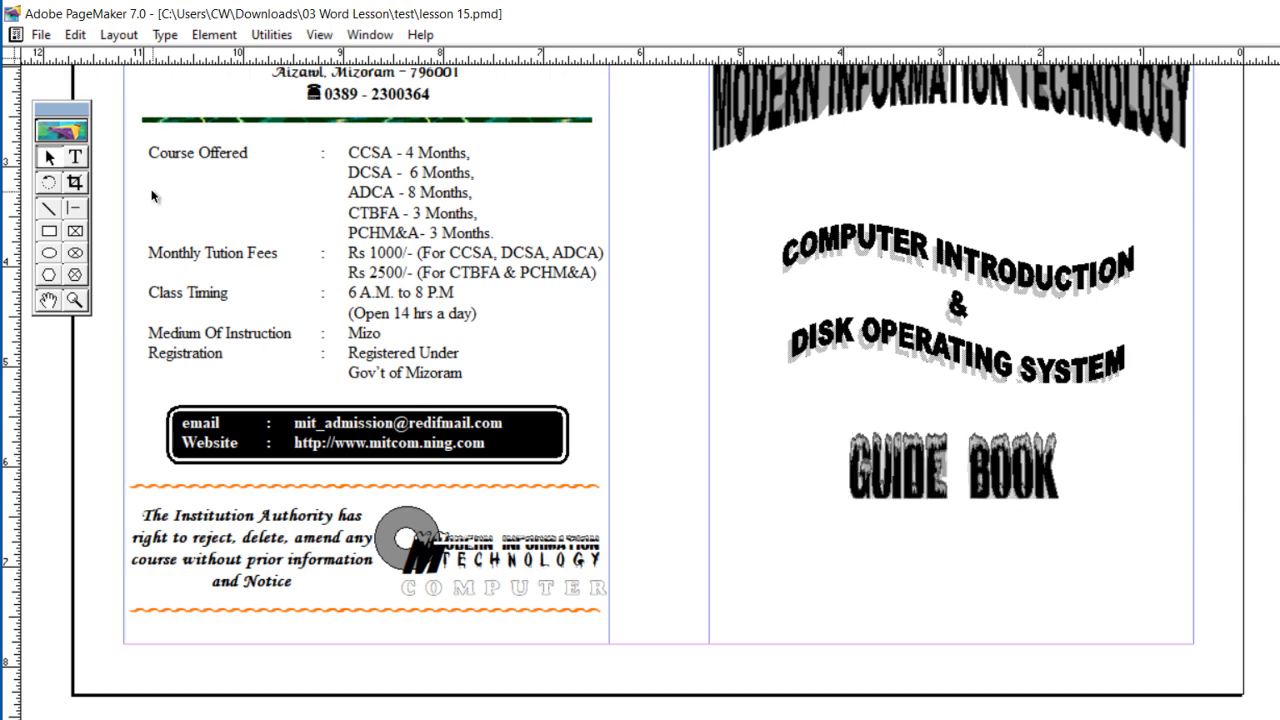
Step: Add the centred text line "( Centre for Computer Education)" between the cover title and COMPUTER INTRODUCTION
{"action": "left_click", "coordinate": [79, 160]}
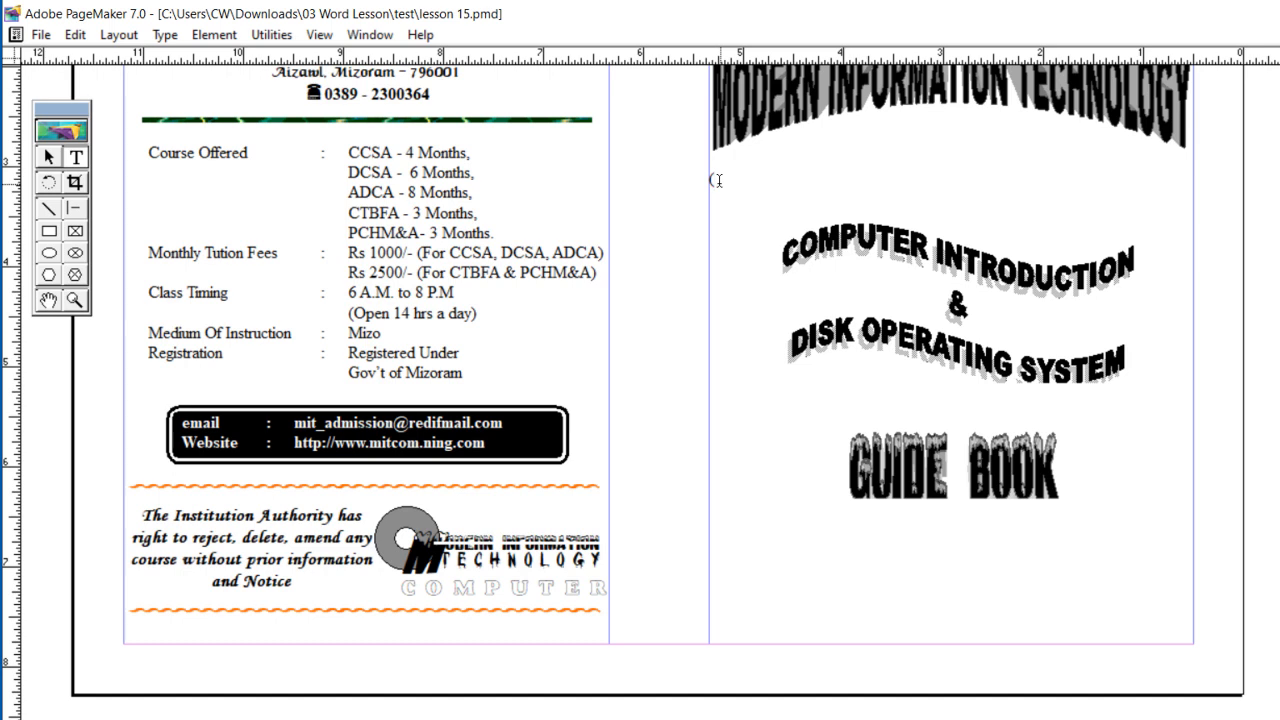
{"action": "type", "text": "Centre for Computer Ed"}
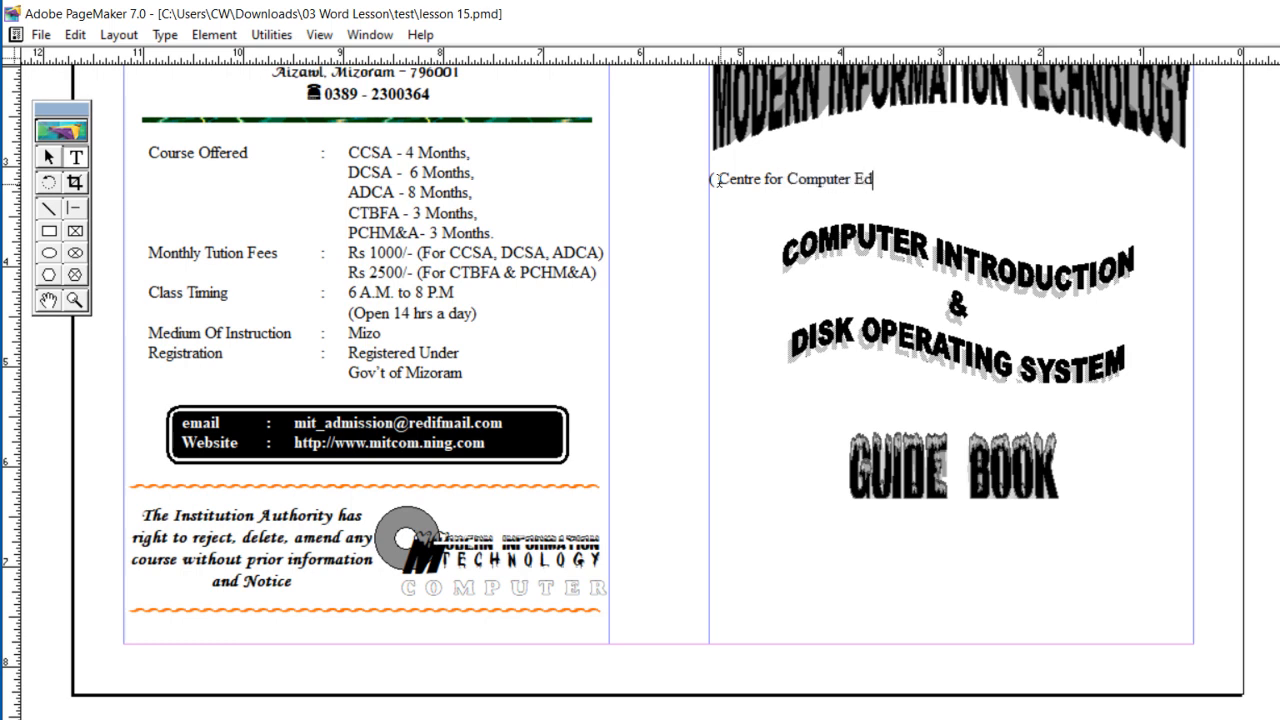
{"action": "type", "text": "ucation)"}
{"action": "key", "text": "ctrl+a"}
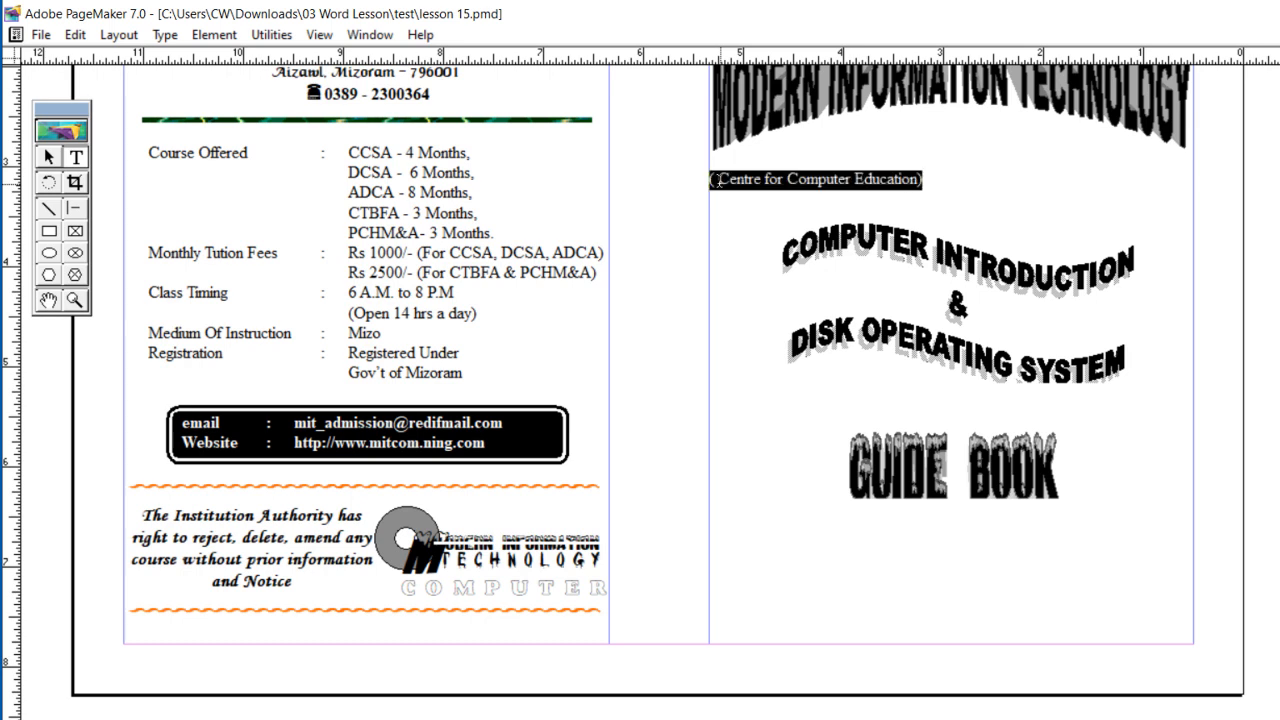
{"action": "key", "text": "ctrl+shift+c"}
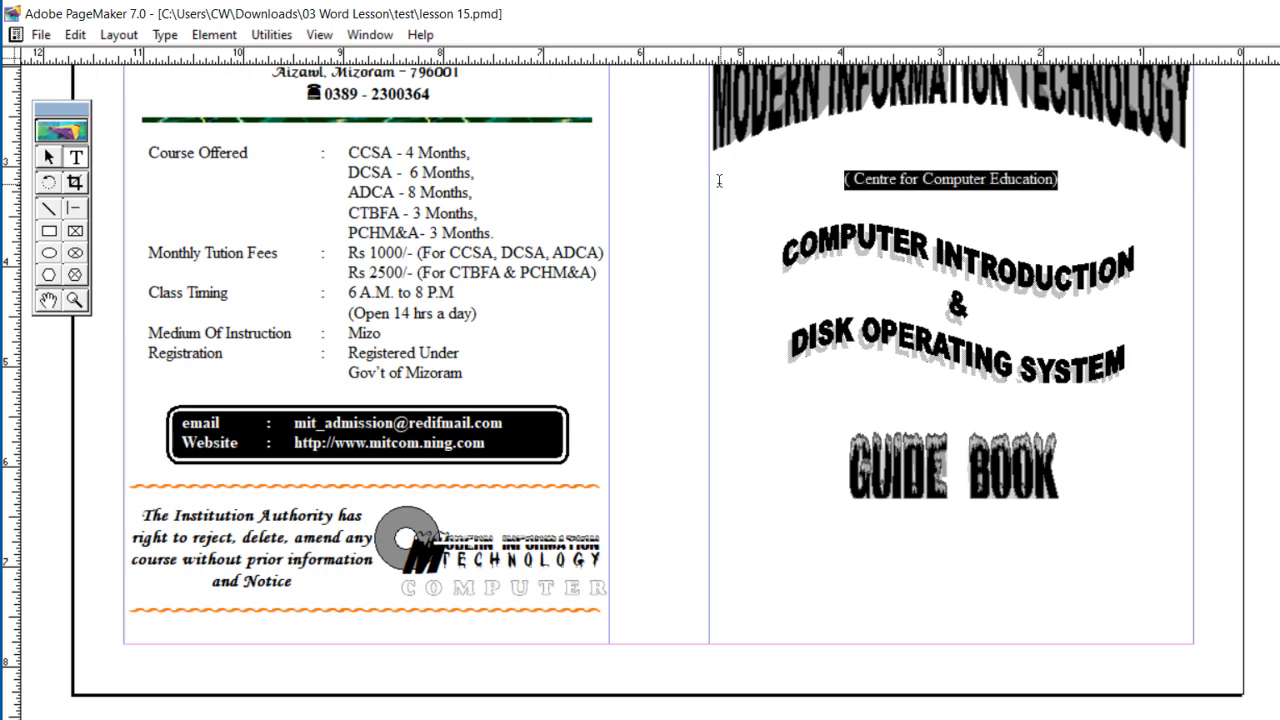
Step: Make the Centre for Computer Education line bold, enlarge its text and change it to a flowing script font
{"action": "key", "text": "ctrl+shift+b"}
{"action": "key", "text": "ctrl+shift+period"}
{"action": "key", "text": "ctrl+shift+period"}
{"action": "key", "text": "ctrl+shift+period"}
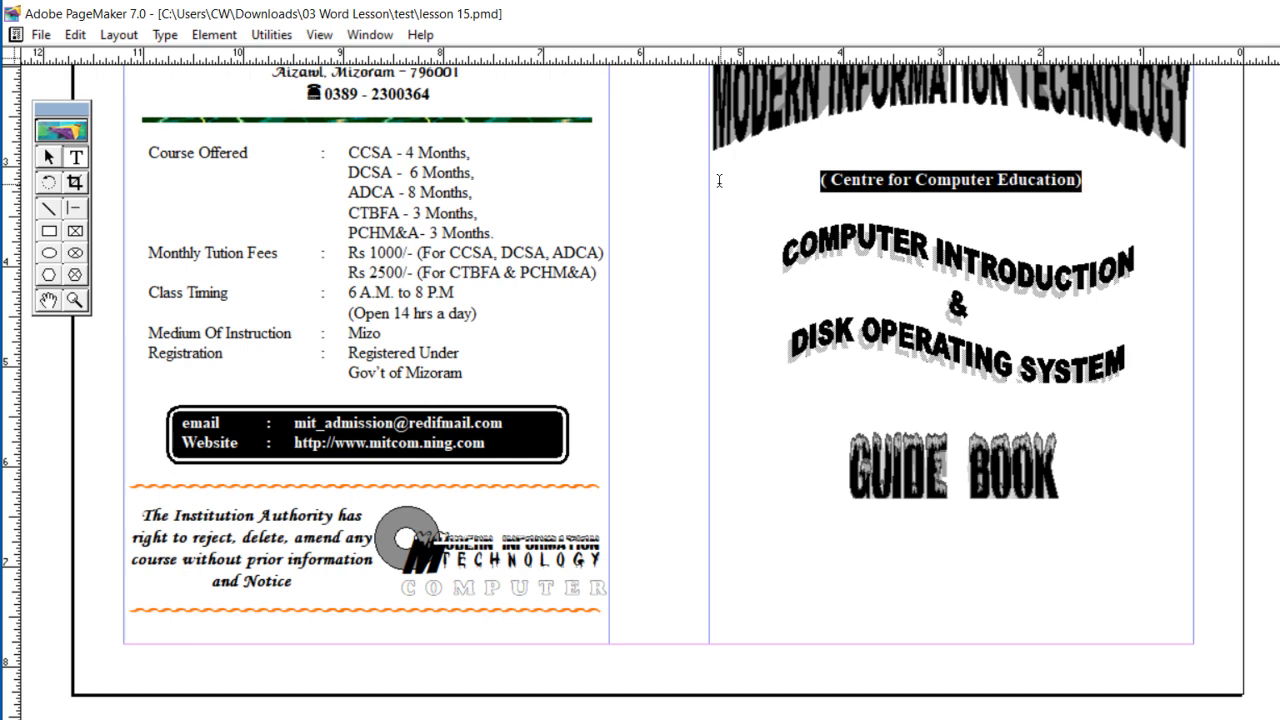
{"action": "key", "text": "ctrl+shift+comma"}
{"action": "key", "text": "ctrl+shift+comma"}
{"action": "key", "text": "ctrl+shift+comma"}
{"action": "key", "text": "ctrl+shift+comma"}
{"action": "key", "text": "ctrl+shift+comma"}
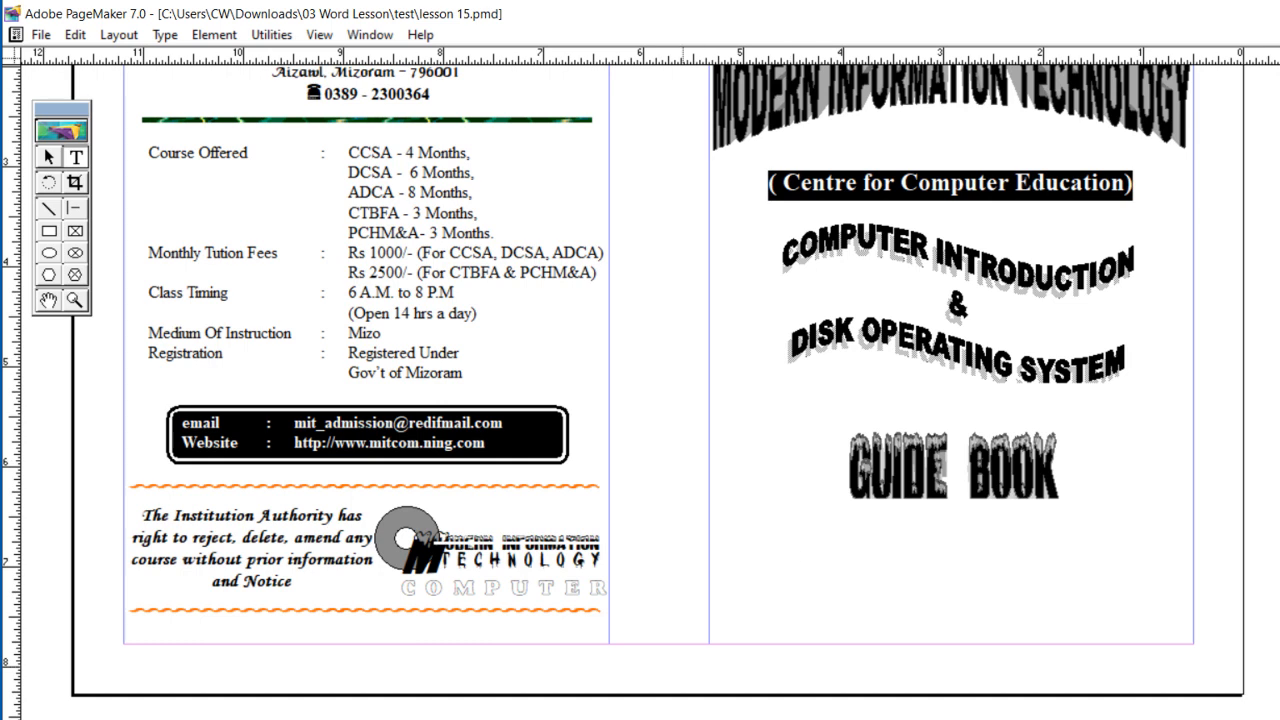
{"action": "left_click", "coordinate": [581, 718]}
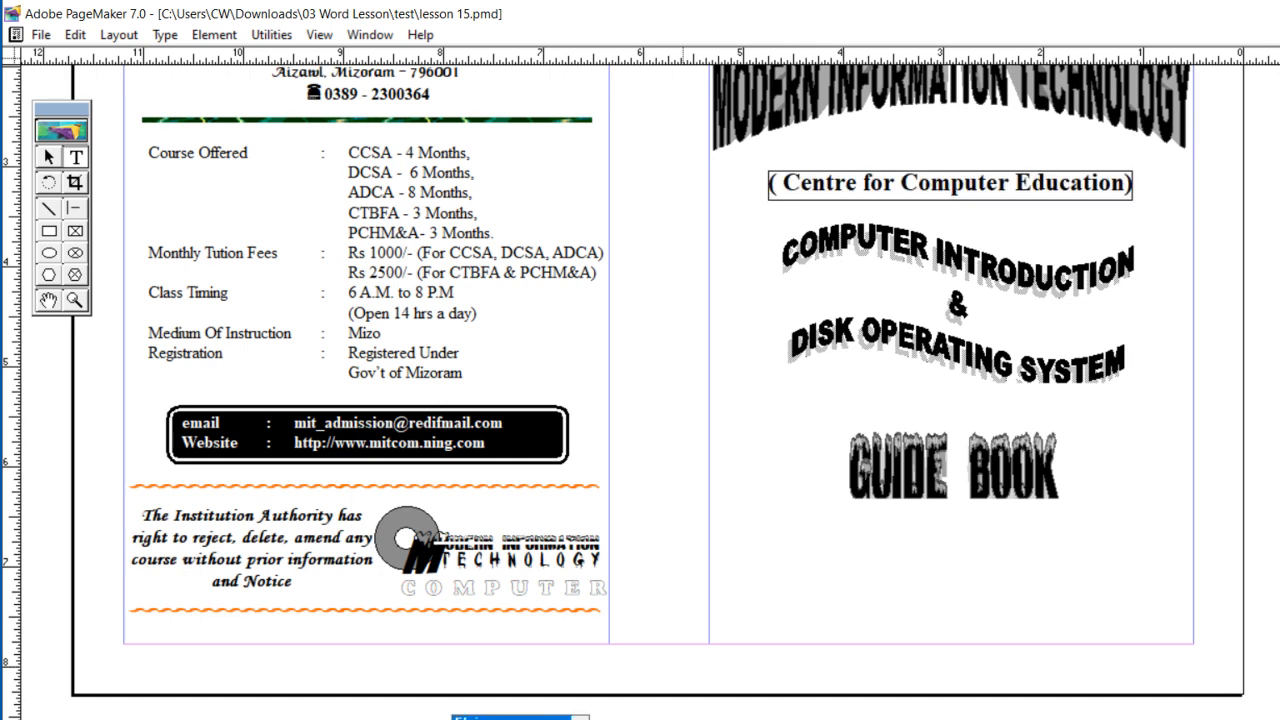
{"action": "key", "text": "Return"}
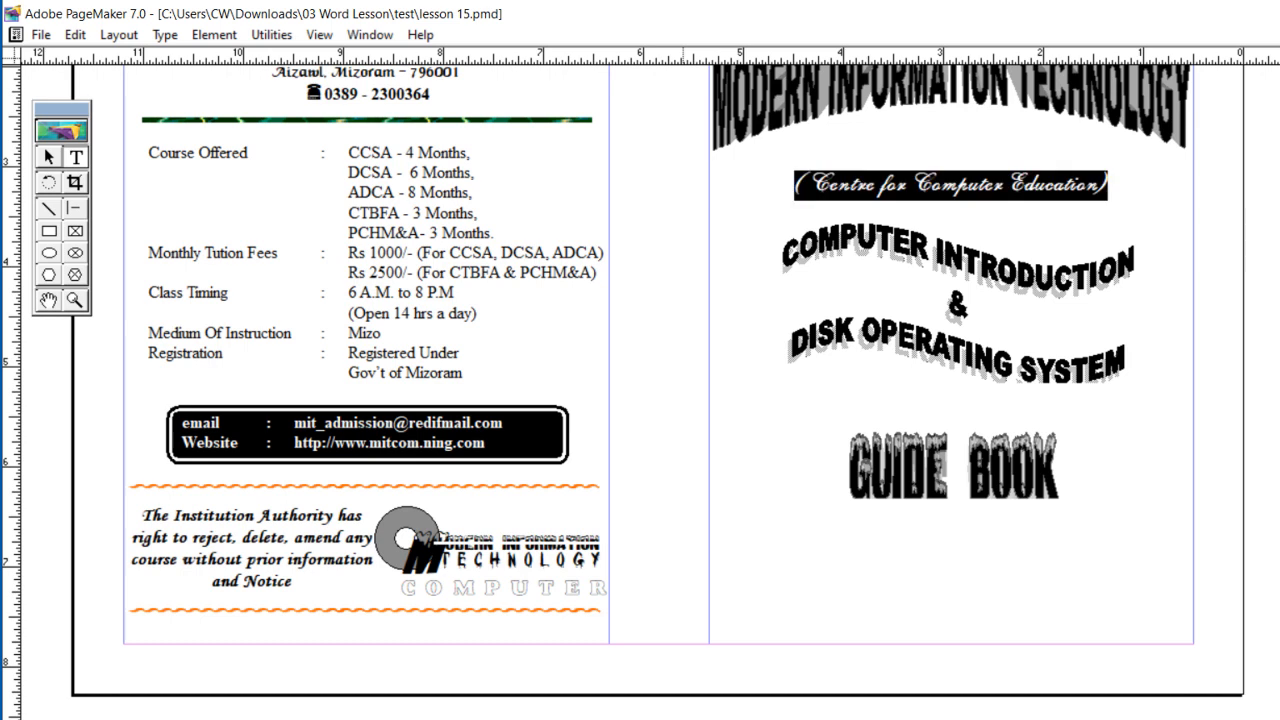
Step: Add the year "(2007)" below GUIDE BOOK as centred, bold text
{"action": "left_click", "coordinate": [723, 560]}
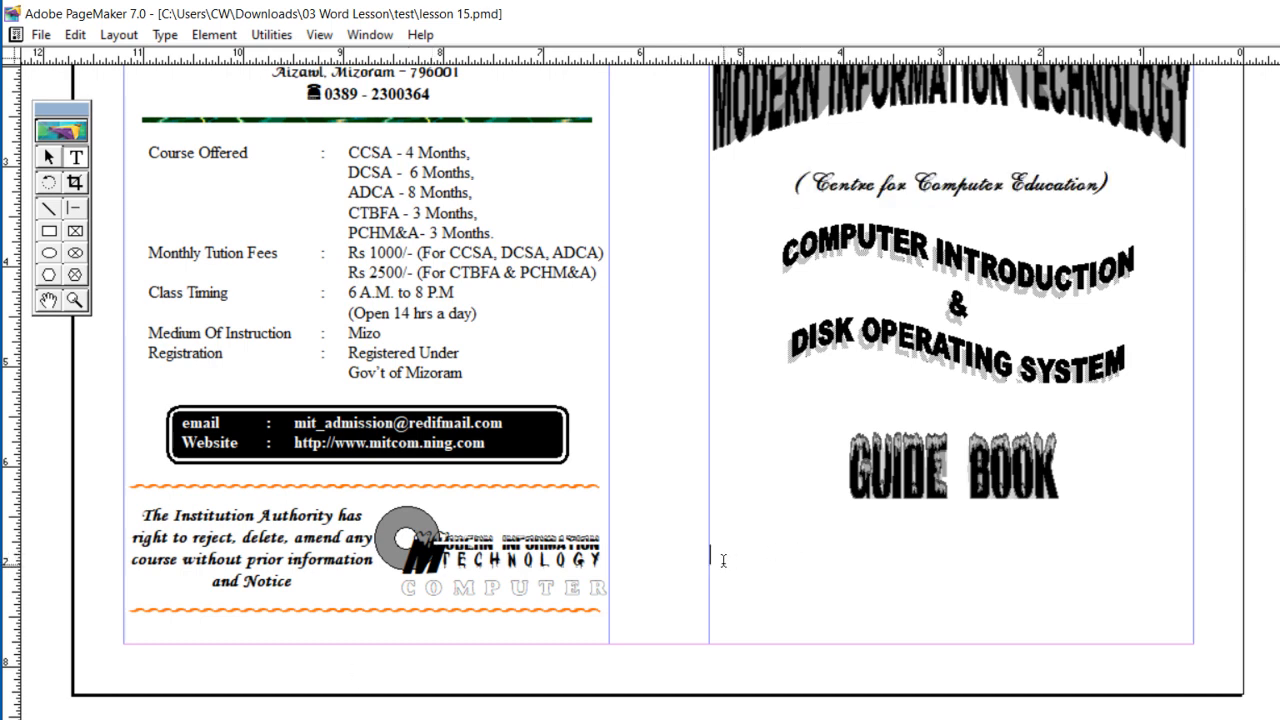
{"action": "type", "text": "(2007)"}
{"action": "triple_click", "coordinate": [723, 562]}
{"action": "key", "text": "ctrl+shift+c"}
{"action": "key", "text": "ctrl+shift+b"}
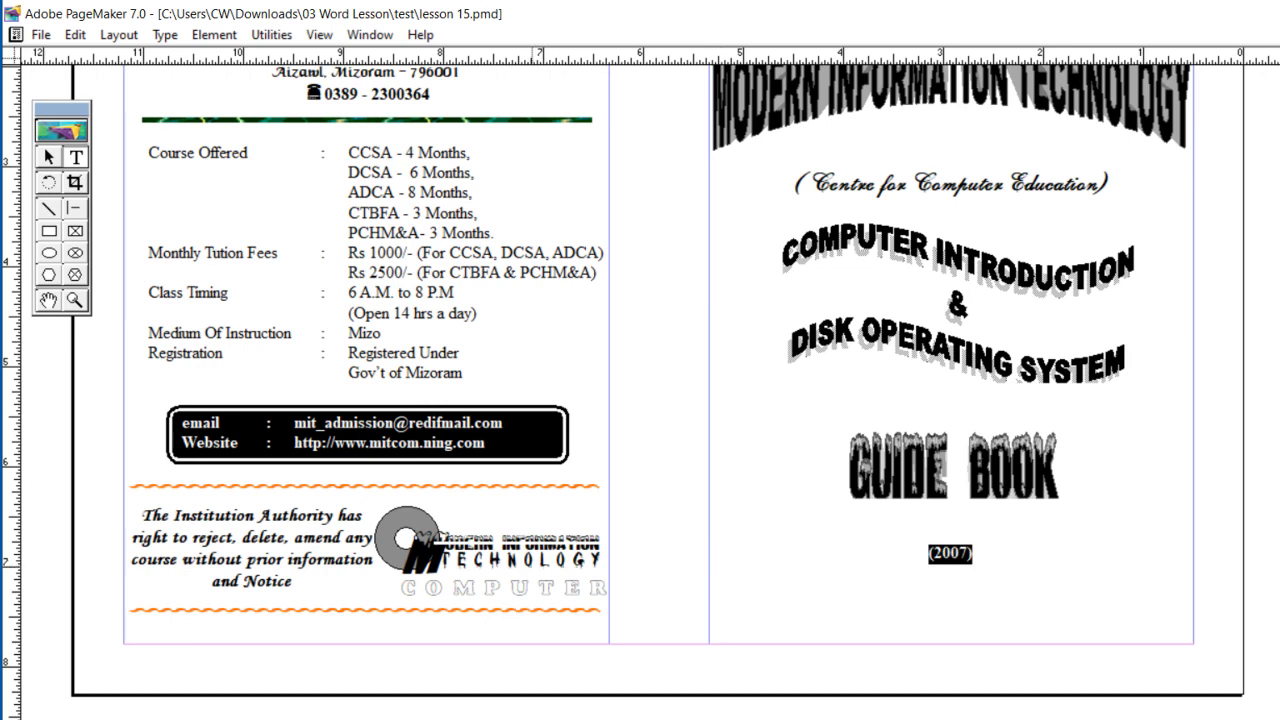
Step: Set (2007) in a heavy Arial font and enlarge it to about 1.5 inches wide
{"action": "left_click", "coordinate": [580, 718]}
{"action": "type", "text": "ari"}
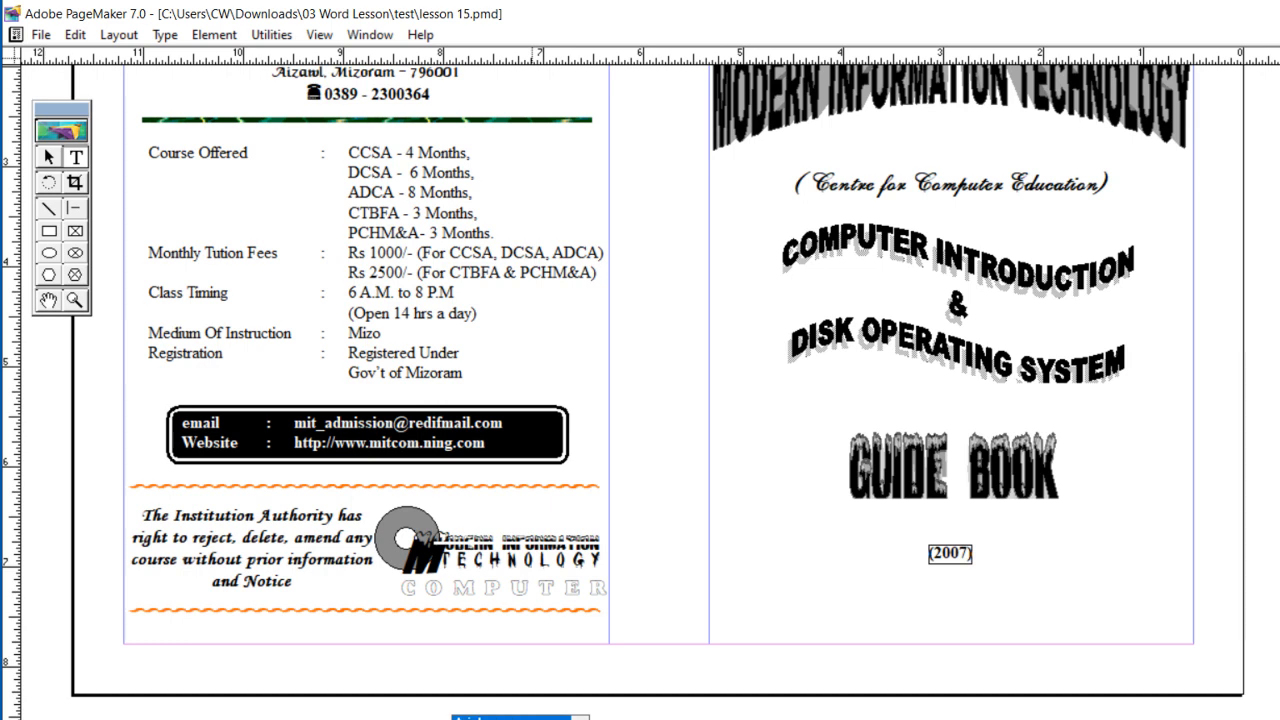
{"action": "key", "text": "Return"}
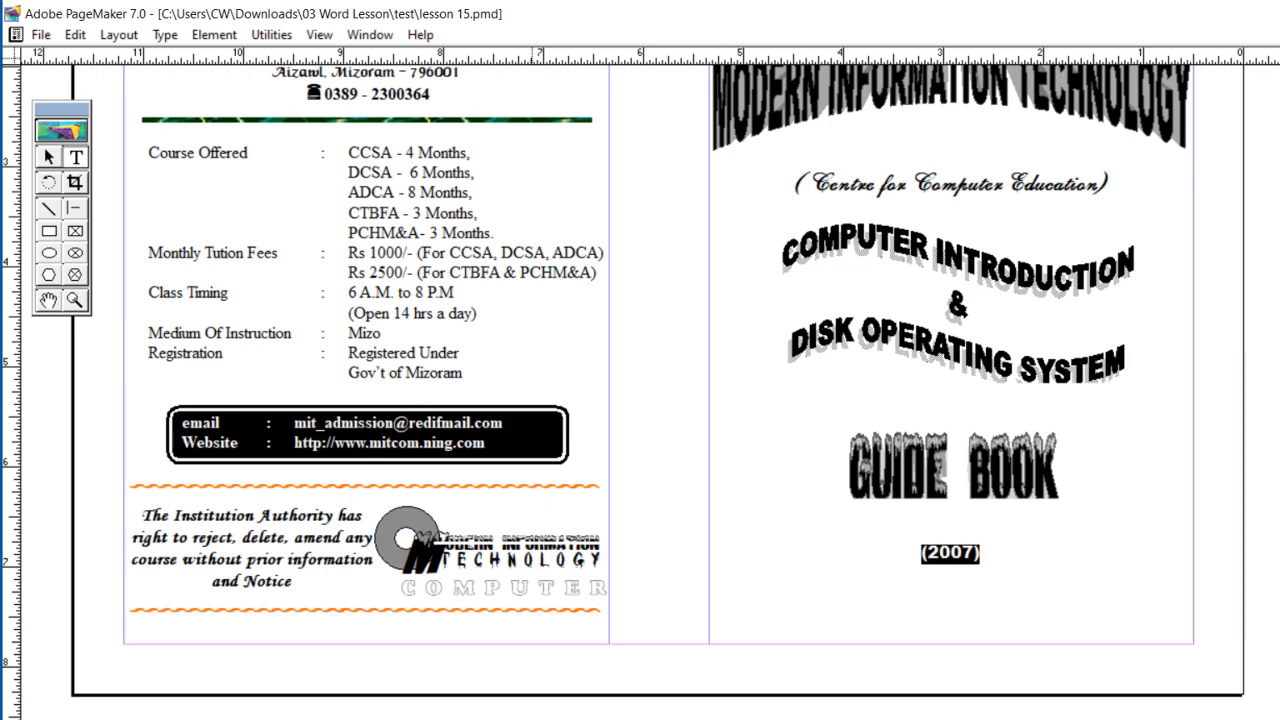
{"action": "key", "text": "ctrl+shift+period"}
{"action": "key", "text": "ctrl+shift+period"}
{"action": "key", "text": "ctrl+shift+period"}
{"action": "key", "text": "ctrl+shift+period"}
{"action": "key", "text": "ctrl+shift+period"}
{"action": "key", "text": "ctrl+shift+period"}
{"action": "key", "text": "ctrl+shift+period"}
{"action": "key", "text": "ctrl+shift+period"}
{"action": "key", "text": "ctrl+shift+period"}
{"action": "key", "text": "ctrl+shift+period"}
{"action": "key", "text": "ctrl+shift+period"}
{"action": "key", "text": "ctrl+shift+period"}
{"action": "key", "text": "ctrl+shift+period"}
{"action": "key", "text": "ctrl+shift+period"}
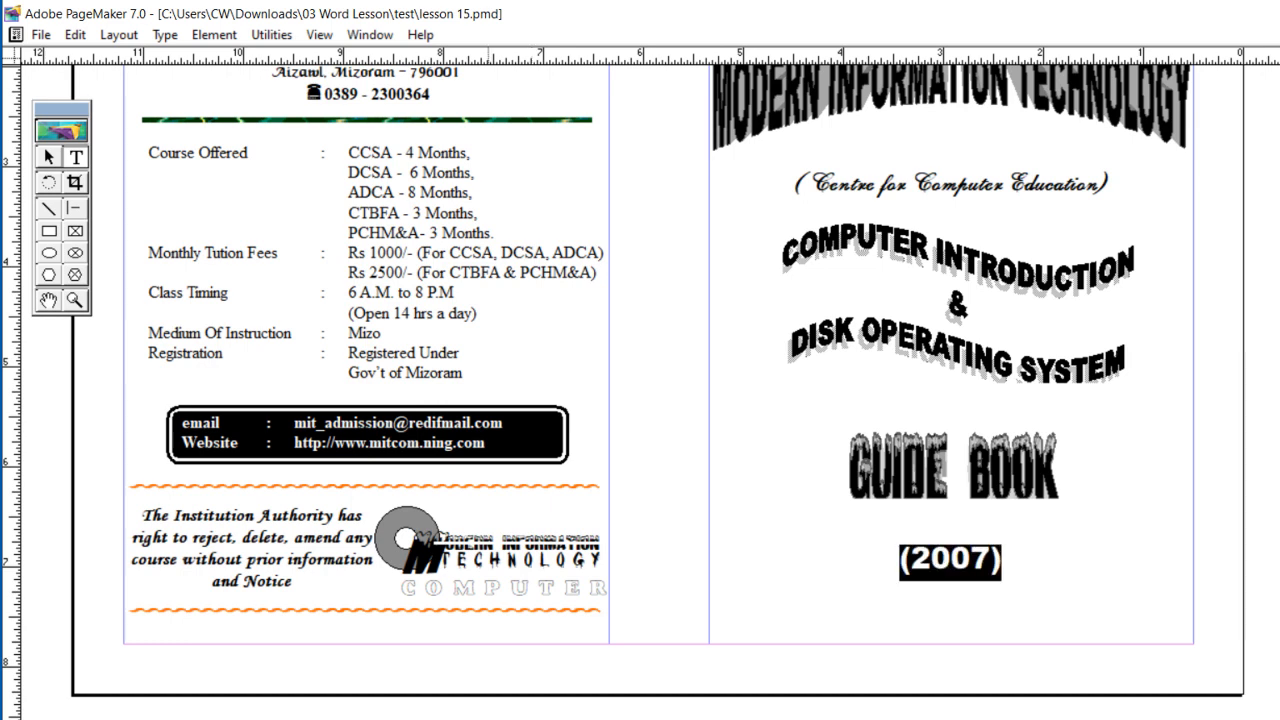
{"action": "key", "text": "ctrl+shift+period"}
{"action": "key", "text": "ctrl+shift+period"}
{"action": "key", "text": "ctrl+shift+period"}
{"action": "key", "text": "ctrl+shift+period"}
{"action": "key", "text": "ctrl+shift+period"}
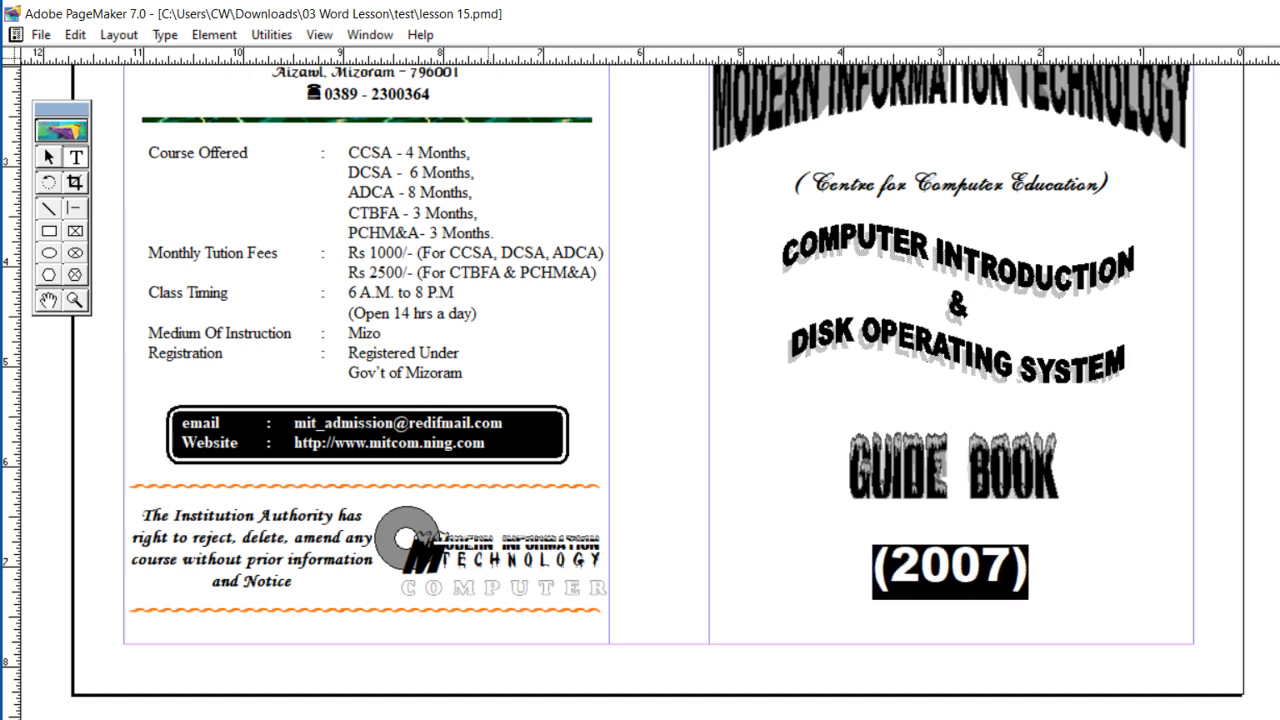
{"action": "left_click", "coordinate": [675, 595]}
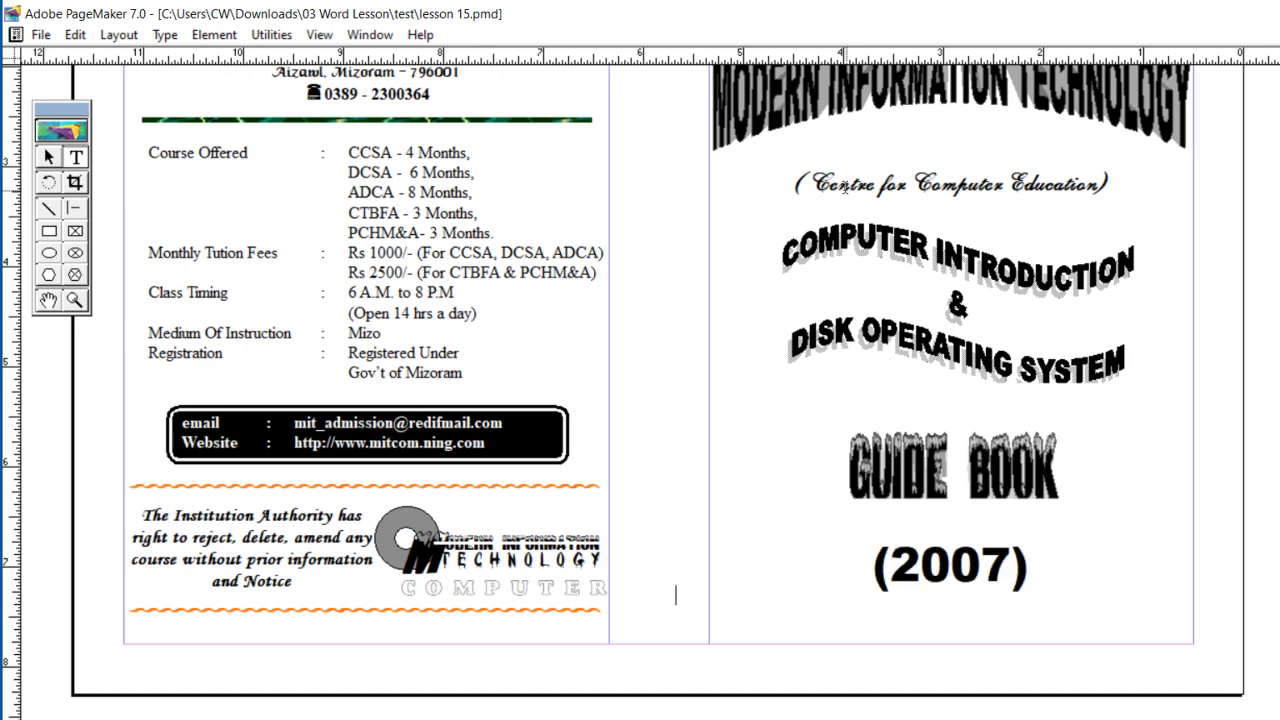
{"action": "left_click", "coordinate": [49, 157]}
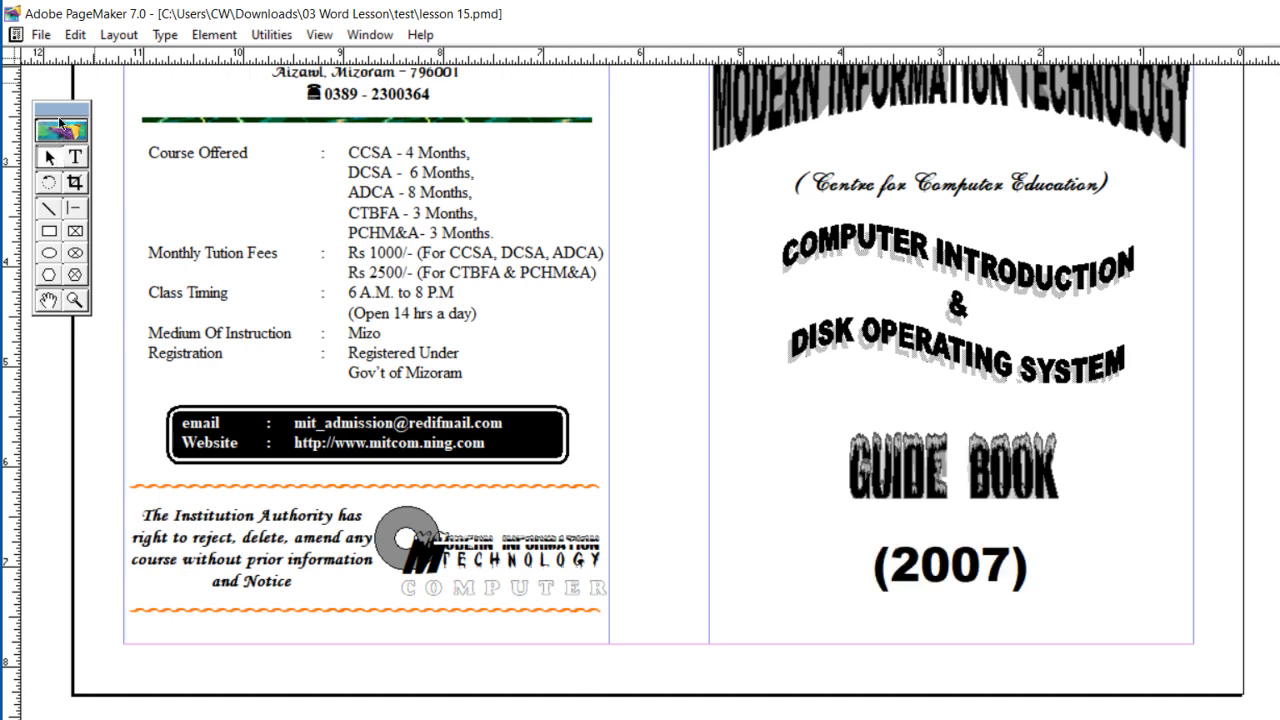
{"action": "left_click_drag", "start_coordinate": [641, 168], "coordinate": [734, 226]}
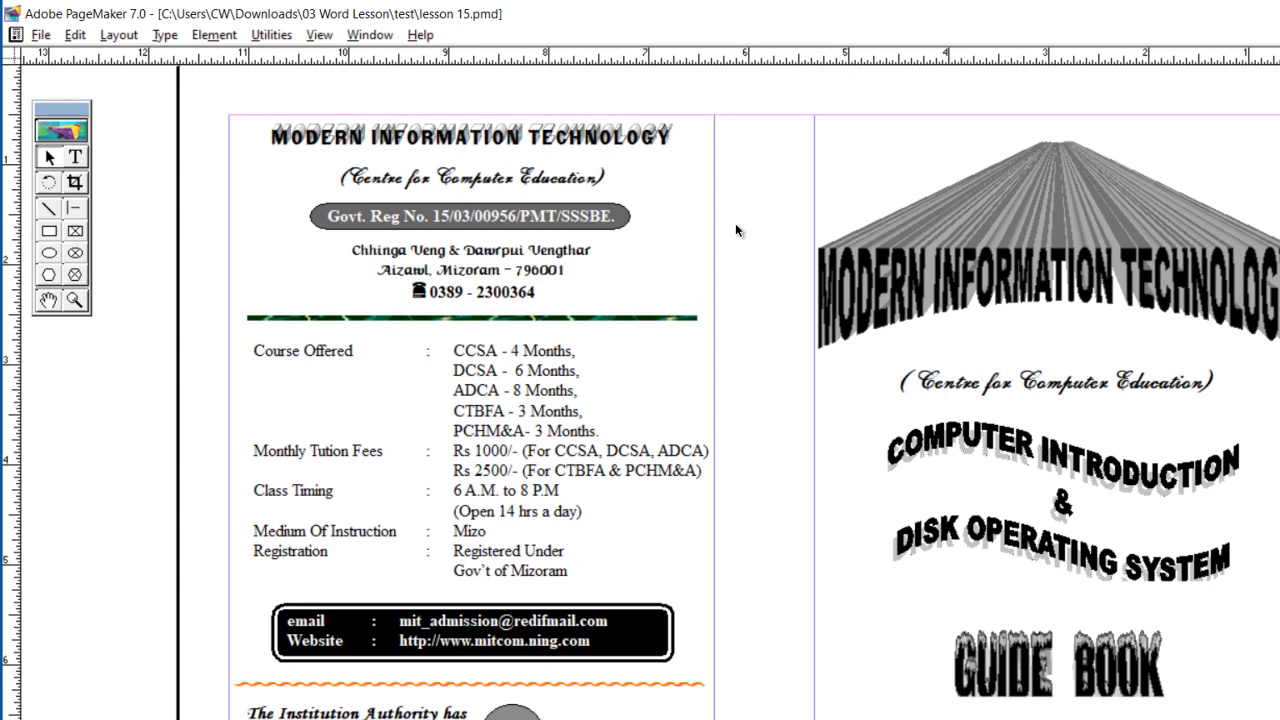